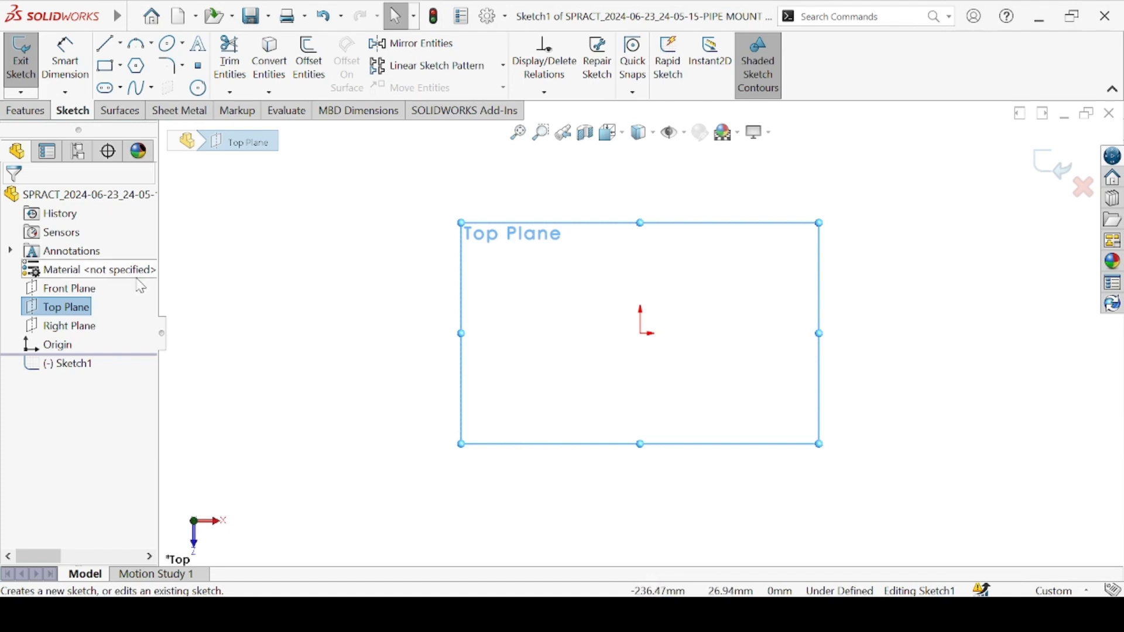
# Sketch two concentric circles centred on the origin, the inner one about 87 mm in diameter
pyautogui.click(198, 88)
pyautogui.click(641, 334)
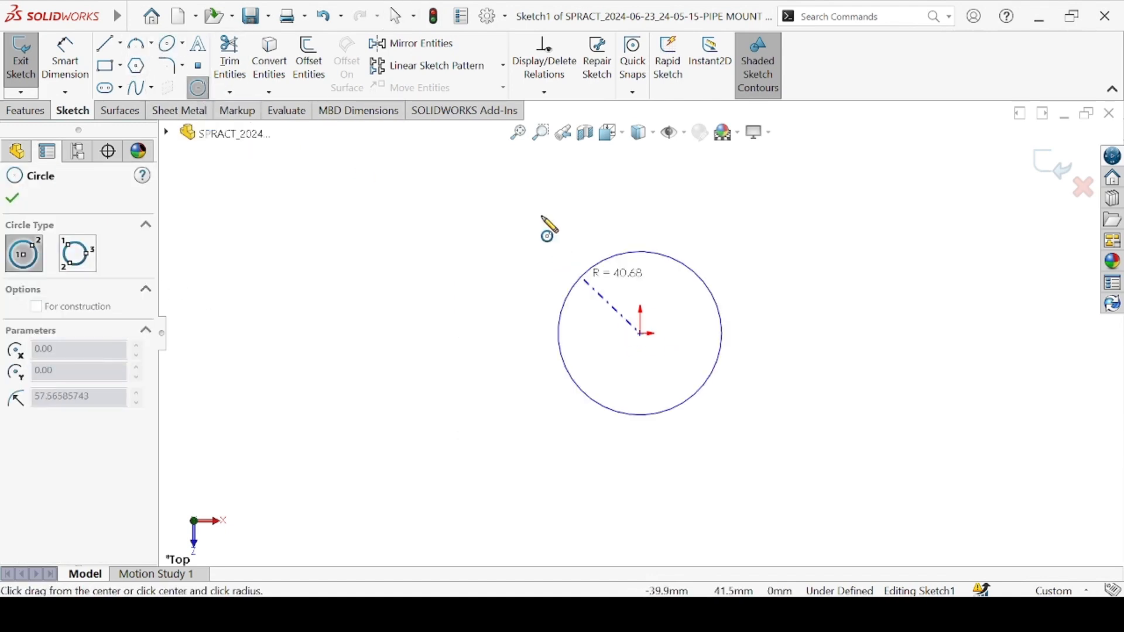
pyautogui.click(532, 221)
pyautogui.click(642, 334)
pyautogui.click(572, 296)
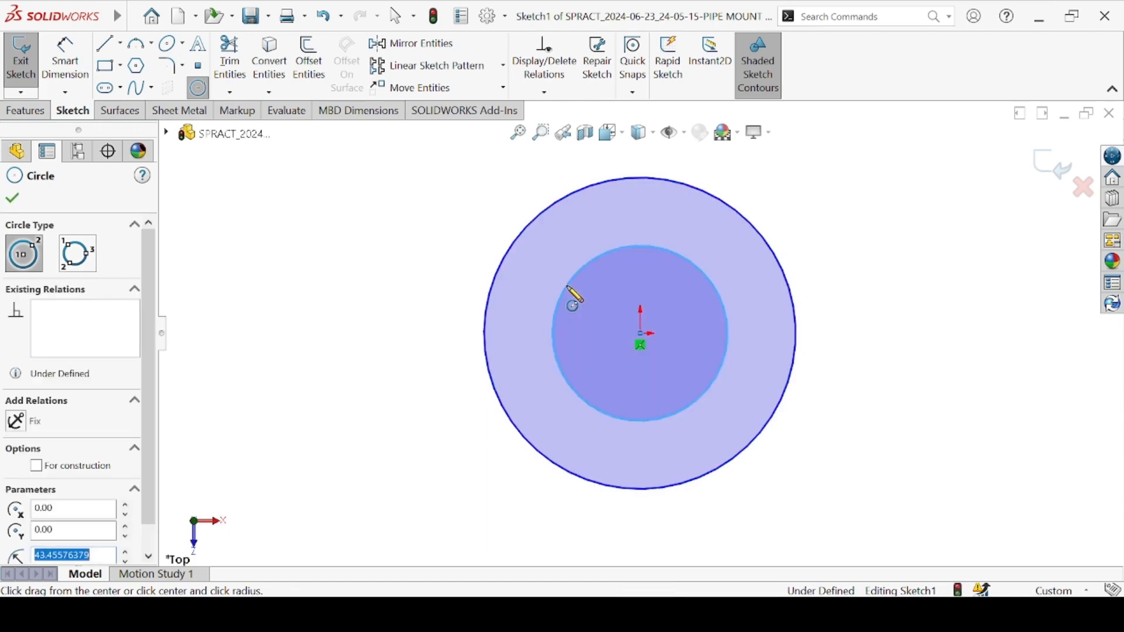
pyautogui.press('Escape')
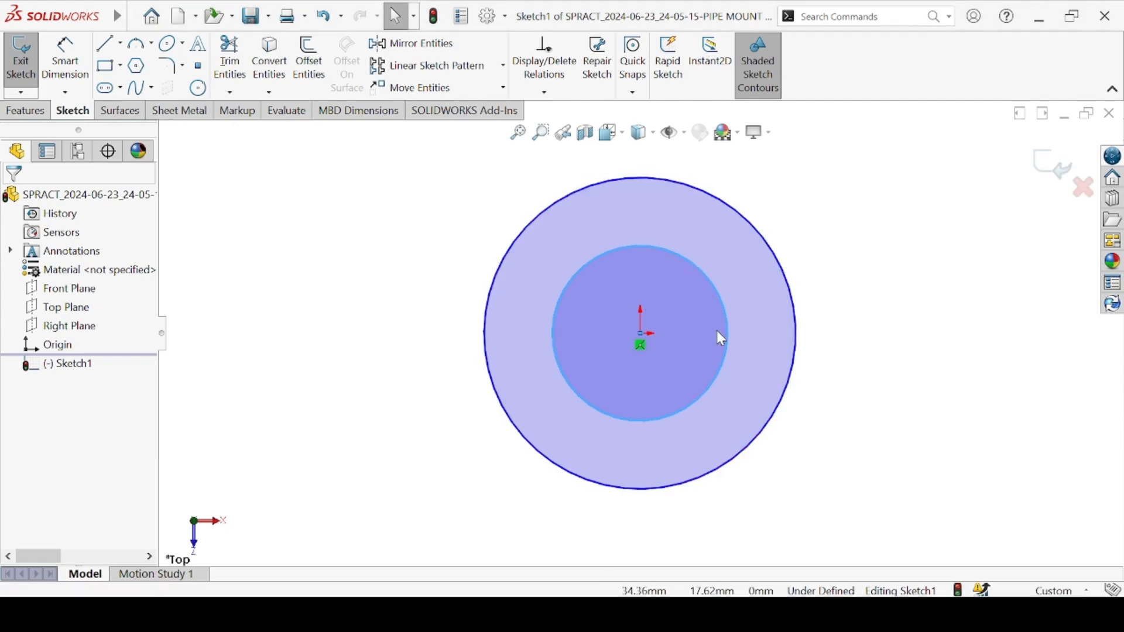
# Dimension the inner circle with a diameter of 60 mm
pyautogui.moveTo(716, 328); pyautogui.dragTo(709, 275, button='right')
pyautogui.click(708, 273)
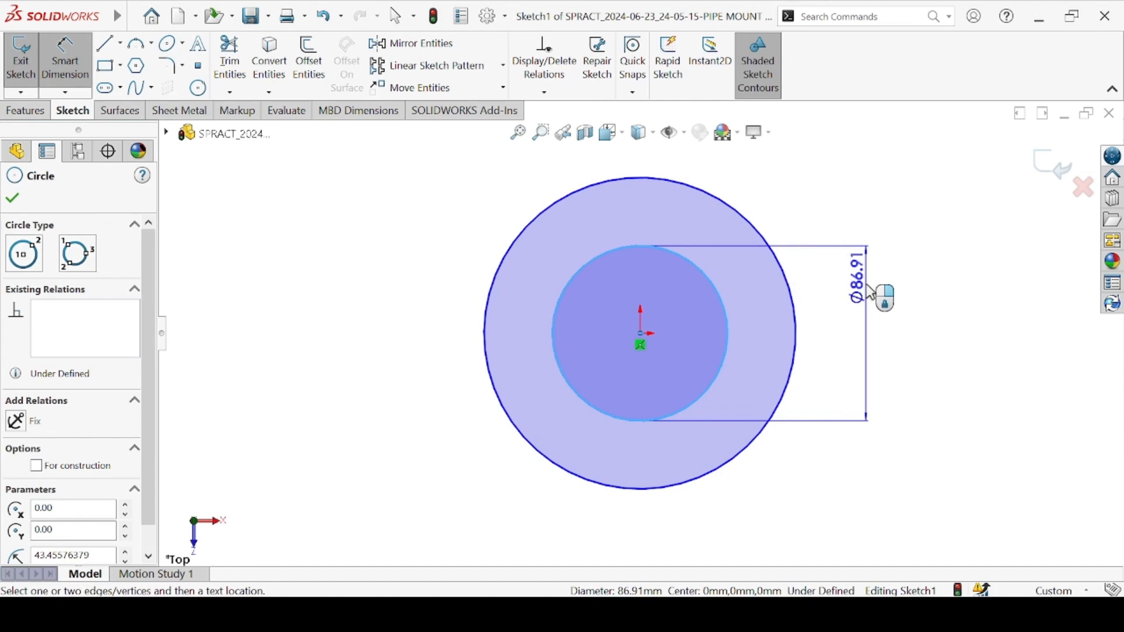
pyautogui.click(874, 304)
pyautogui.write('60')
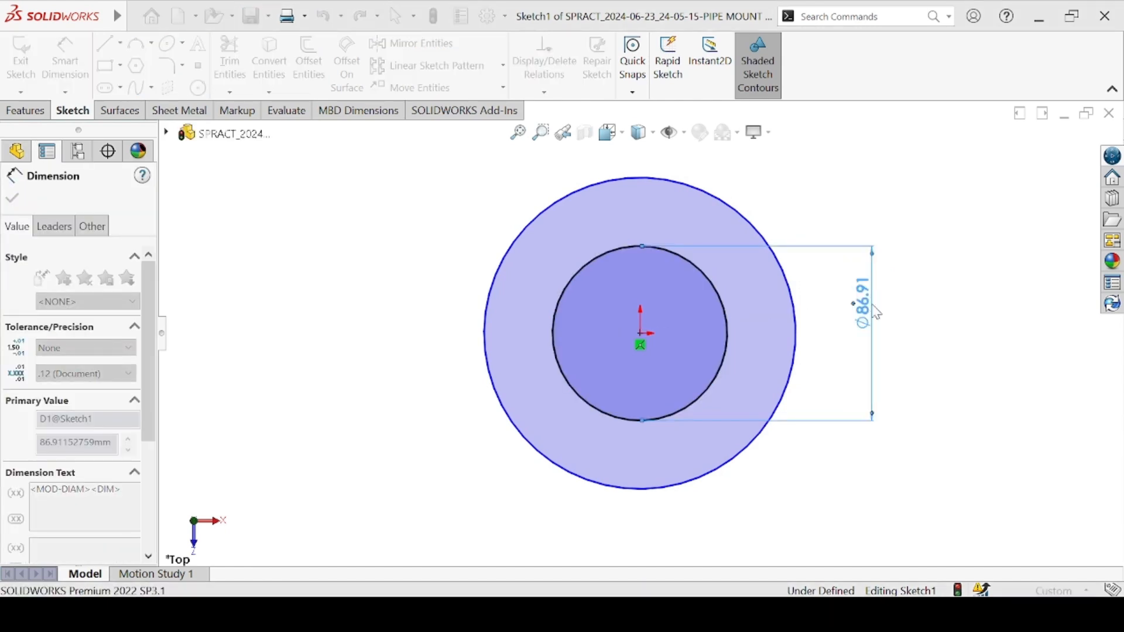
pyautogui.press('Return')
# Dimension the outer circle with a diameter of 122 mm
pyautogui.click(666, 498)
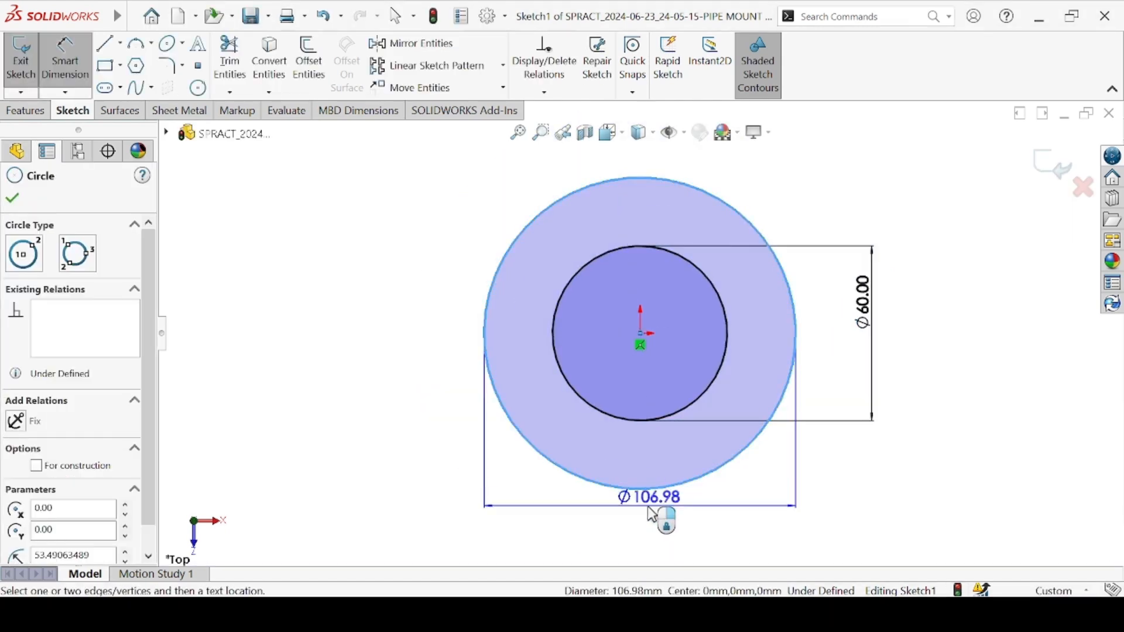
pyautogui.click(648, 529)
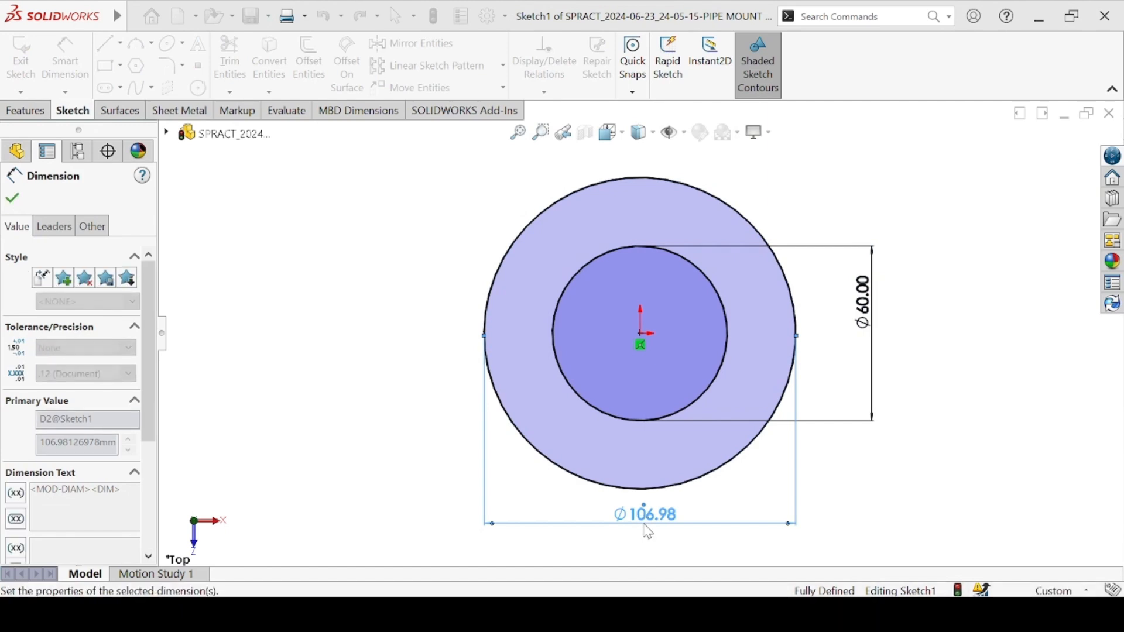
pyautogui.write('122')
pyautogui.press('Return')
pyautogui.click(943, 385)
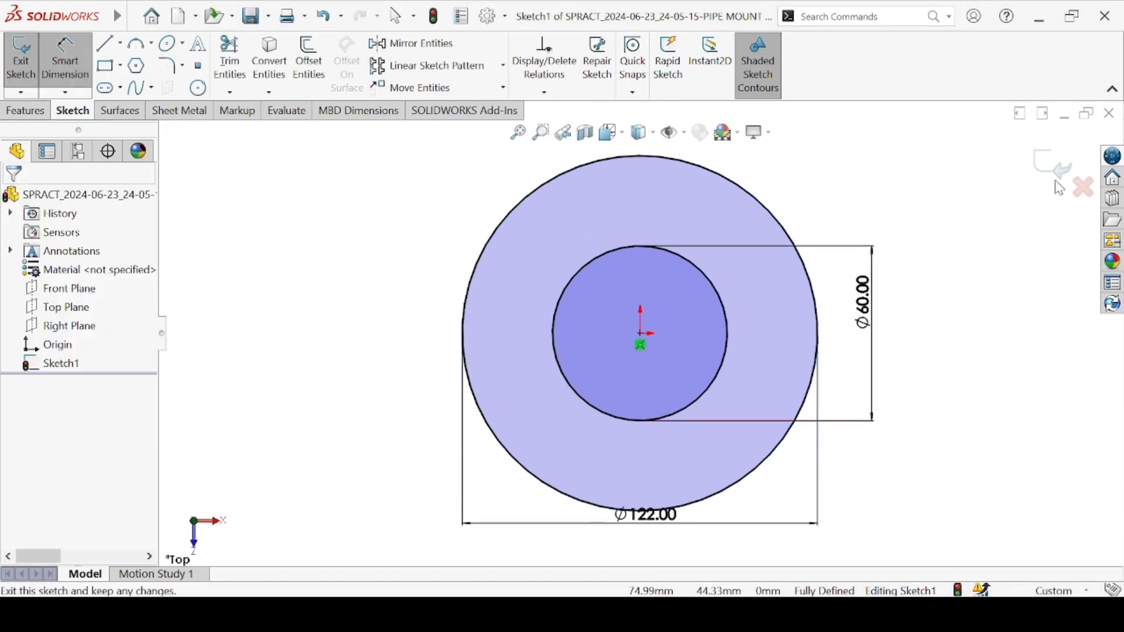
# Extrude the ring between the two circles upward by 8 mm as a blind boss
pyautogui.press('e')
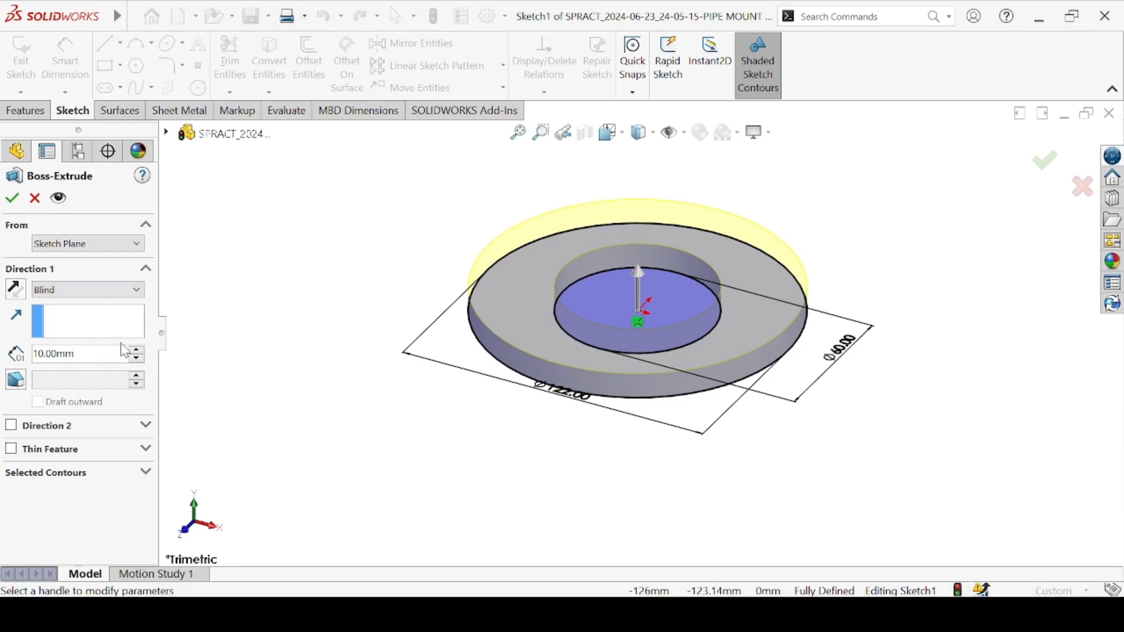
pyautogui.write('8')
pyautogui.press('Return')
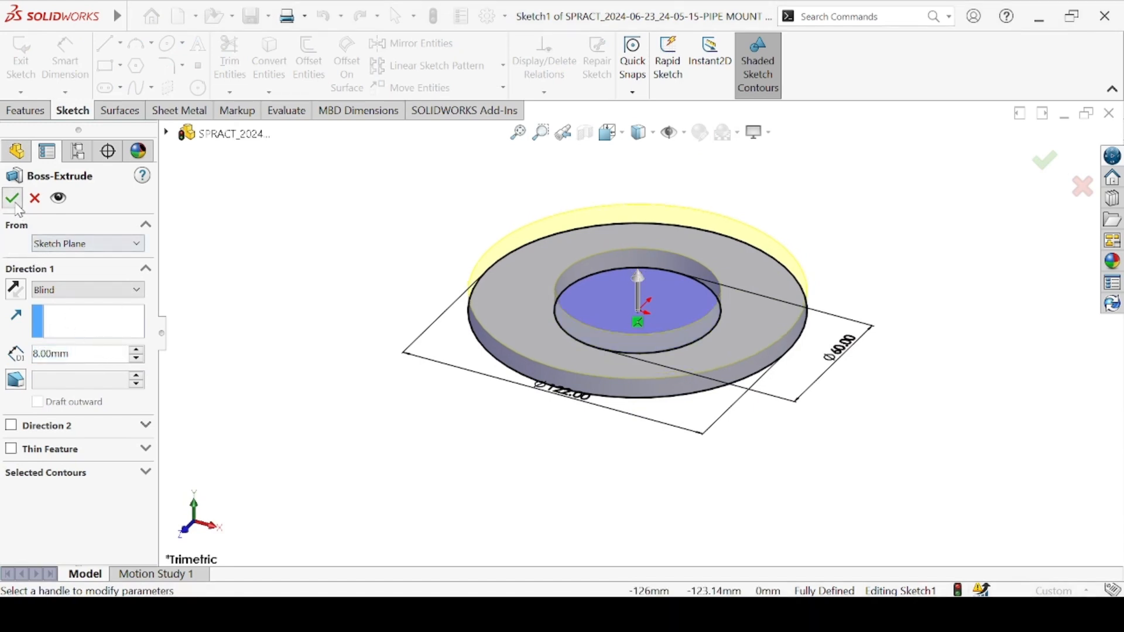
pyautogui.click(12, 198)
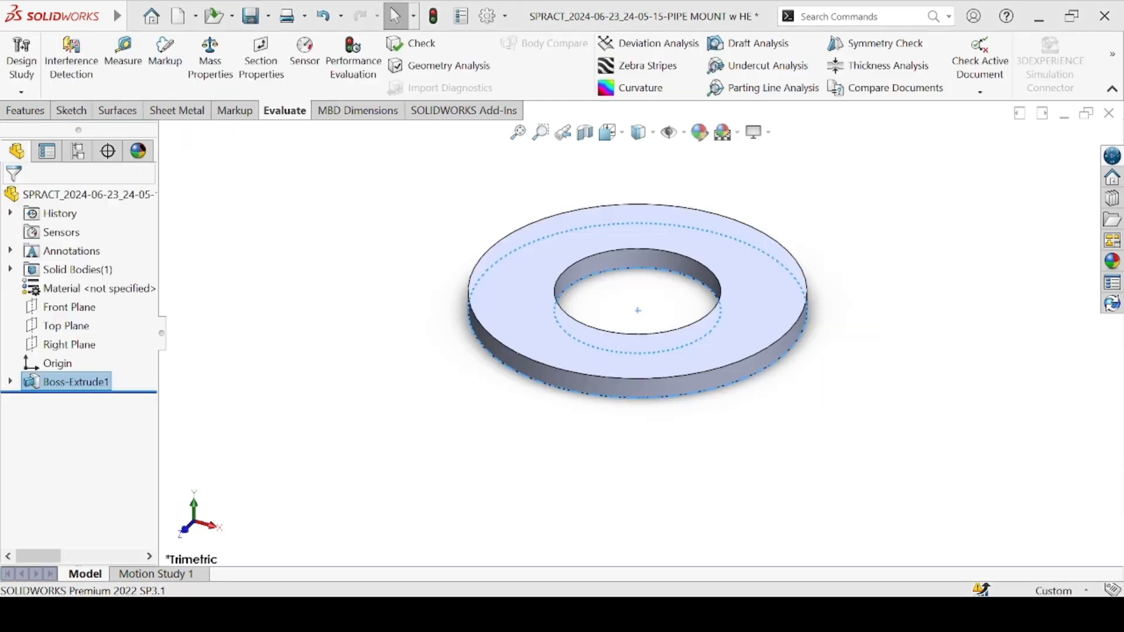
pyautogui.click(10, 381)
pyautogui.click(73, 401)
pyautogui.click(26, 111)
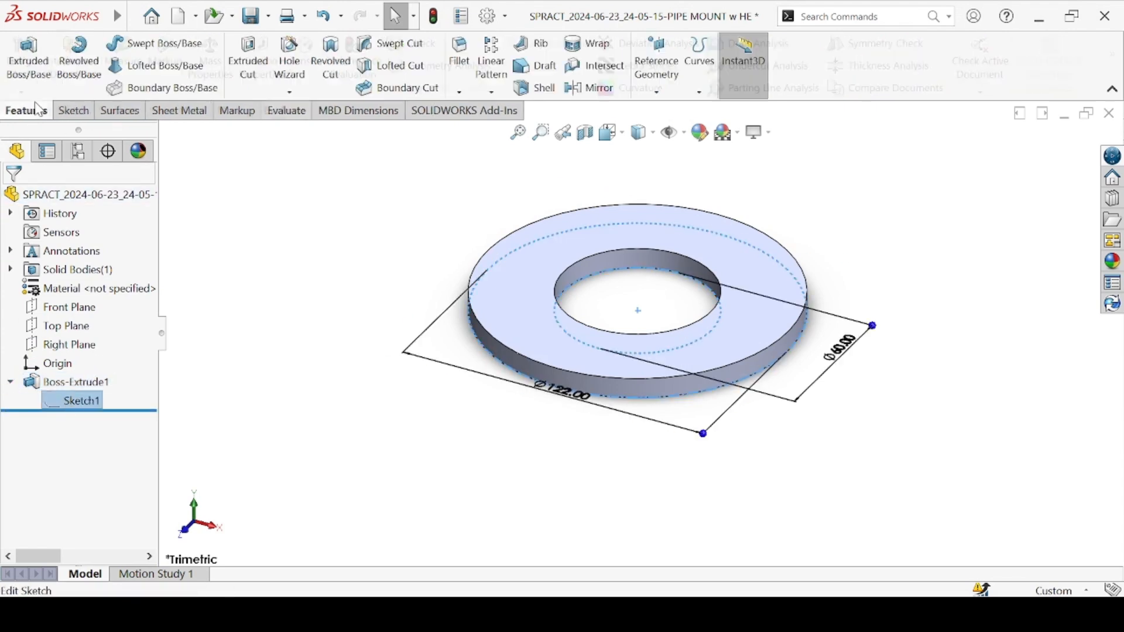
pyautogui.click(28, 57)
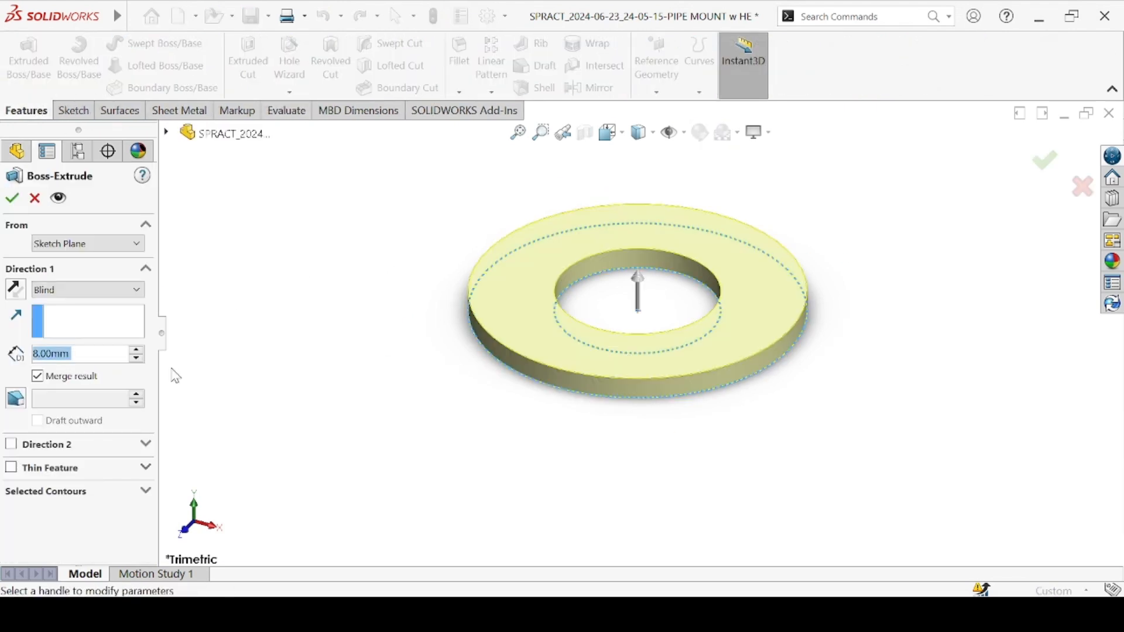
pyautogui.click(57, 498)
pyautogui.click(51, 512)
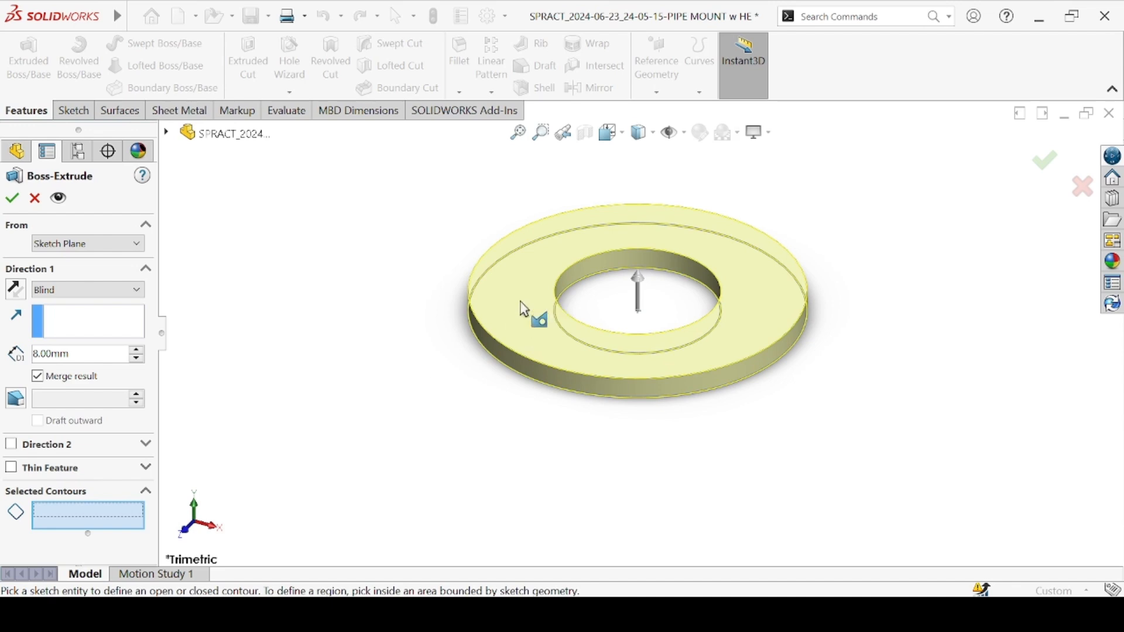
pyautogui.click(12, 198)
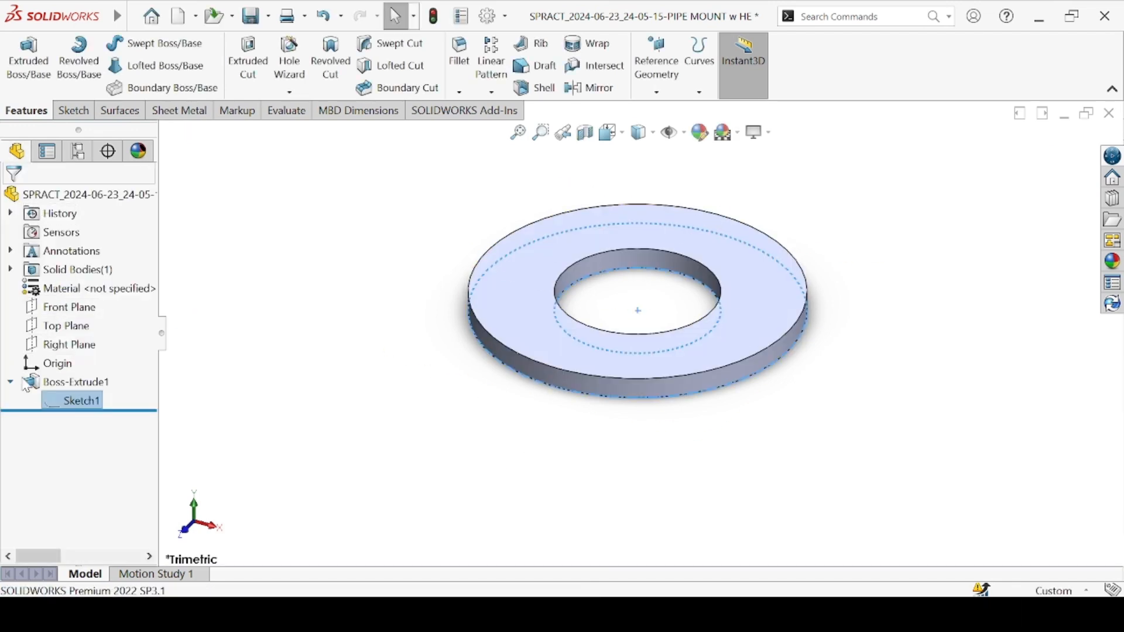
# Edit the base sketch and add a circle about 41 mm in diameter inside the 60 mm circle
pyautogui.click(76, 245)
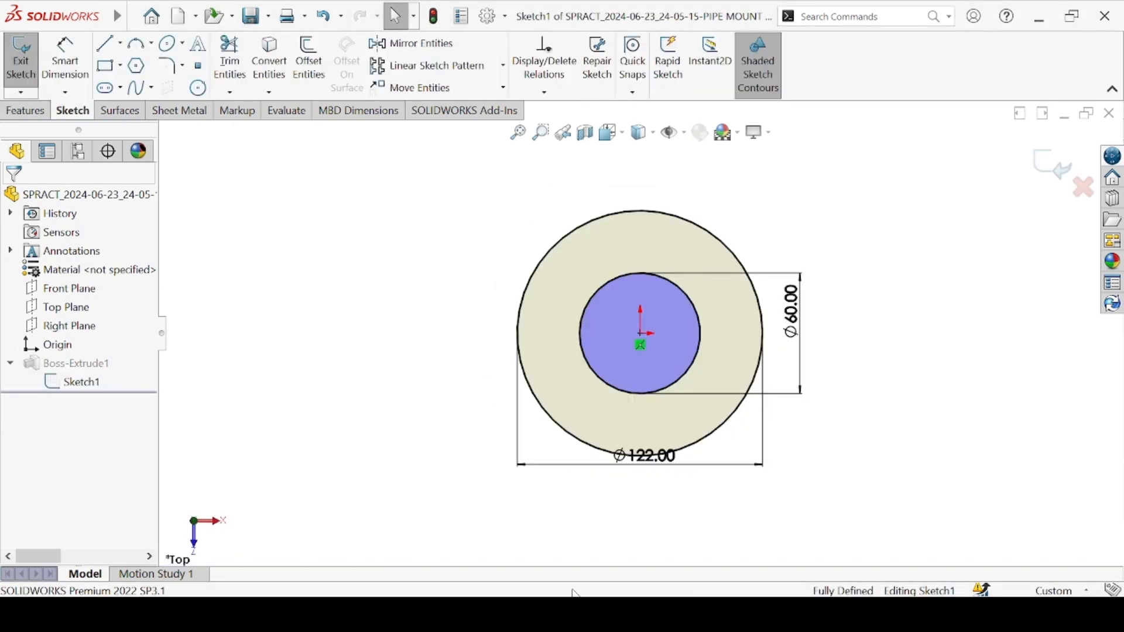
pyautogui.click(198, 87)
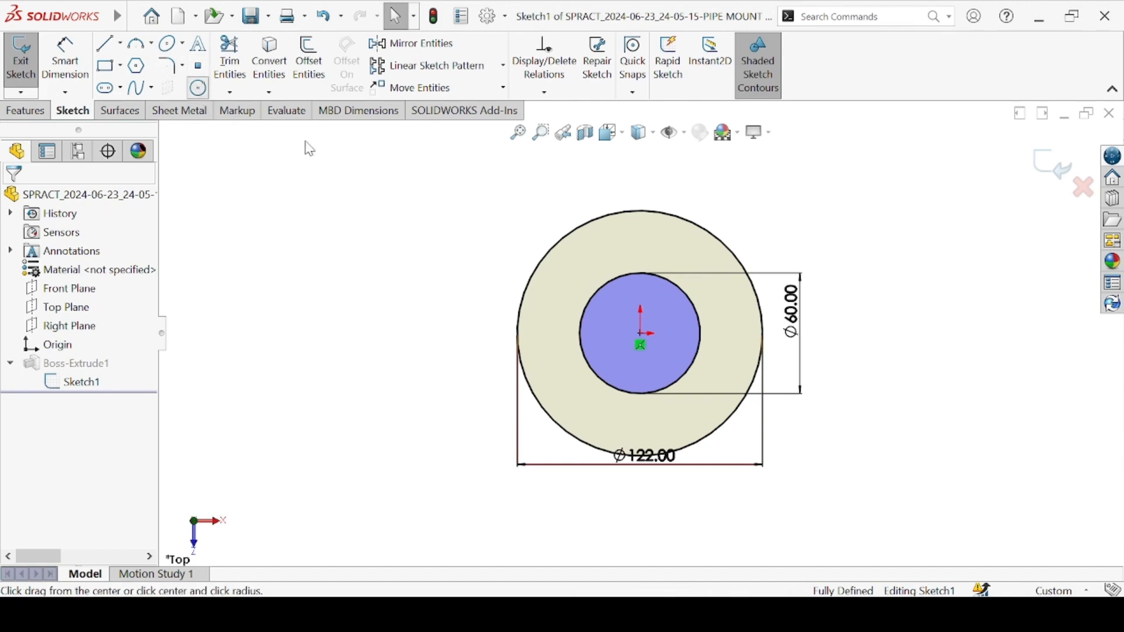
pyautogui.click(642, 335)
pyautogui.click(675, 325)
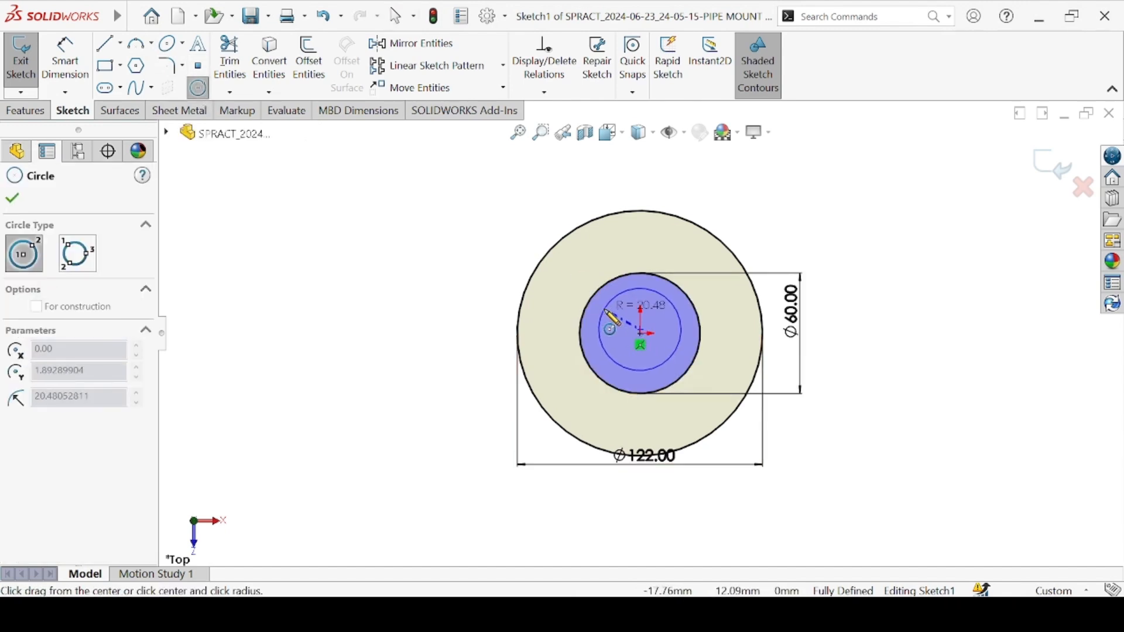
pyautogui.press('Escape')
# Make the new circle's centre coincident with the origin
pyautogui.scroll(-5, 676, 324)
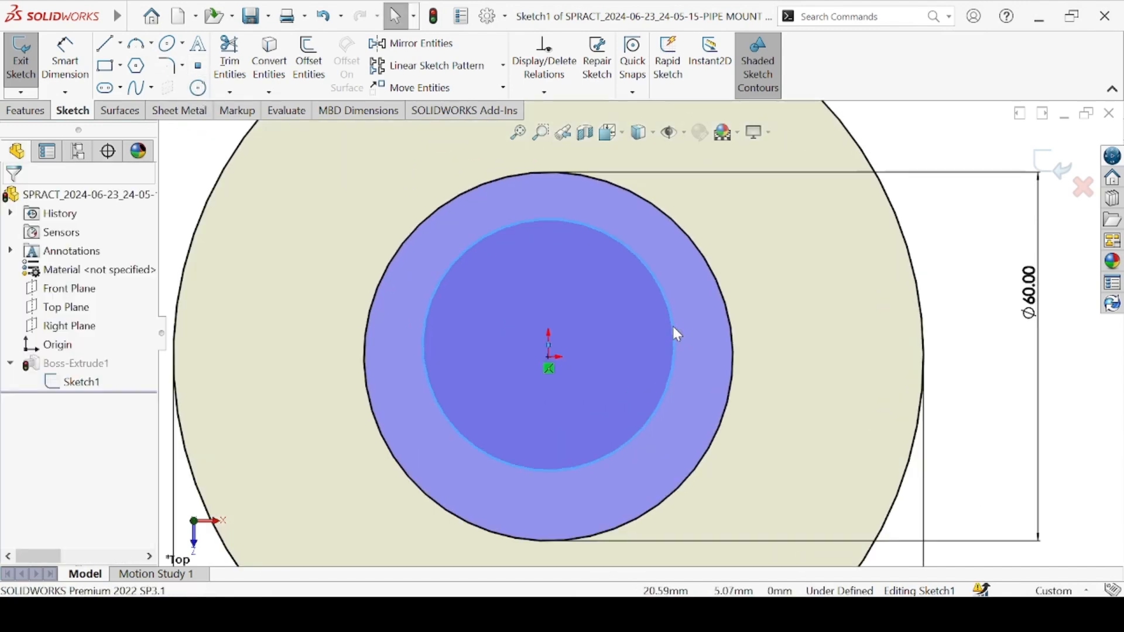
pyautogui.click(549, 345)
pyautogui.keyDown('ctrl'); pyautogui.click(548, 355); pyautogui.keyUp('ctrl')
pyautogui.click(632, 298)
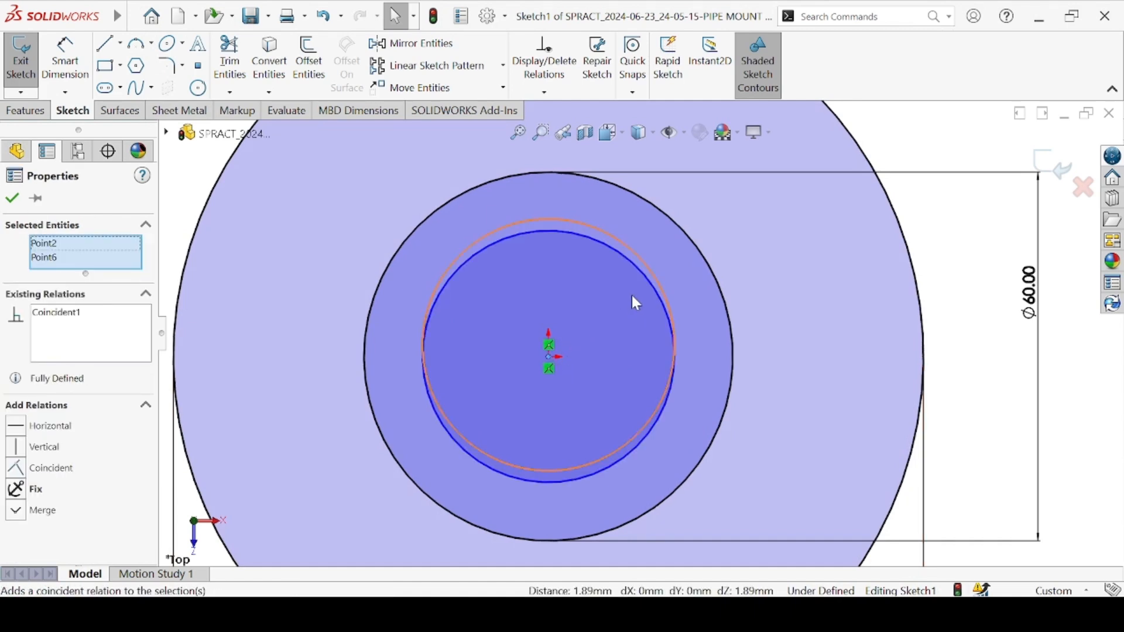
# Dimension the innermost circle with a diameter of 42 mm
pyautogui.press('f')
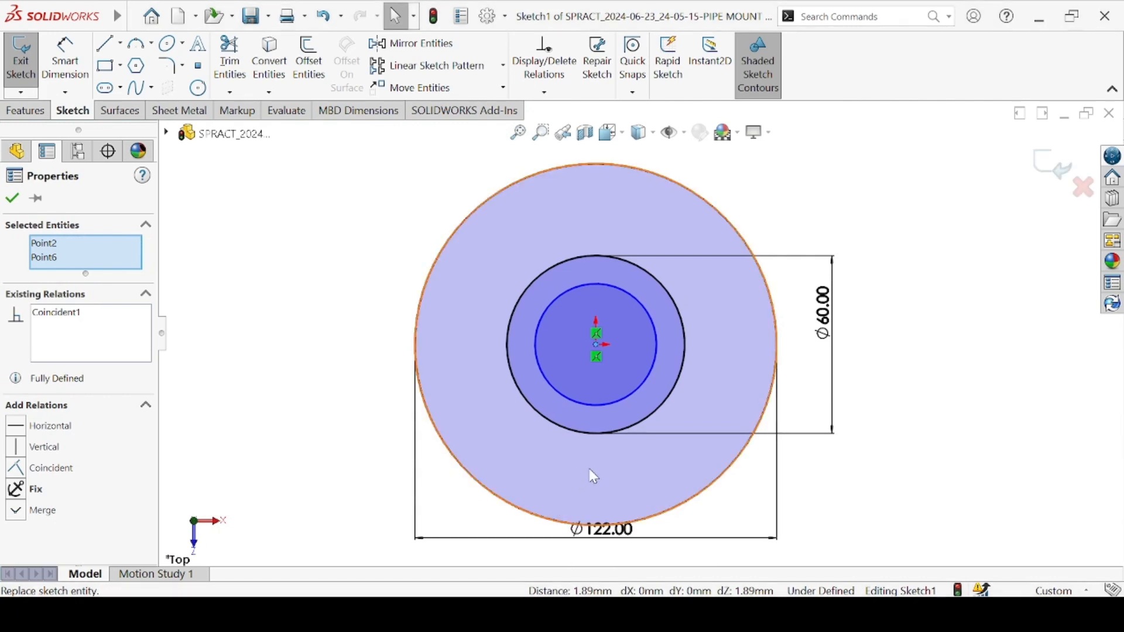
pyautogui.press('d')
pyautogui.click(630, 297)
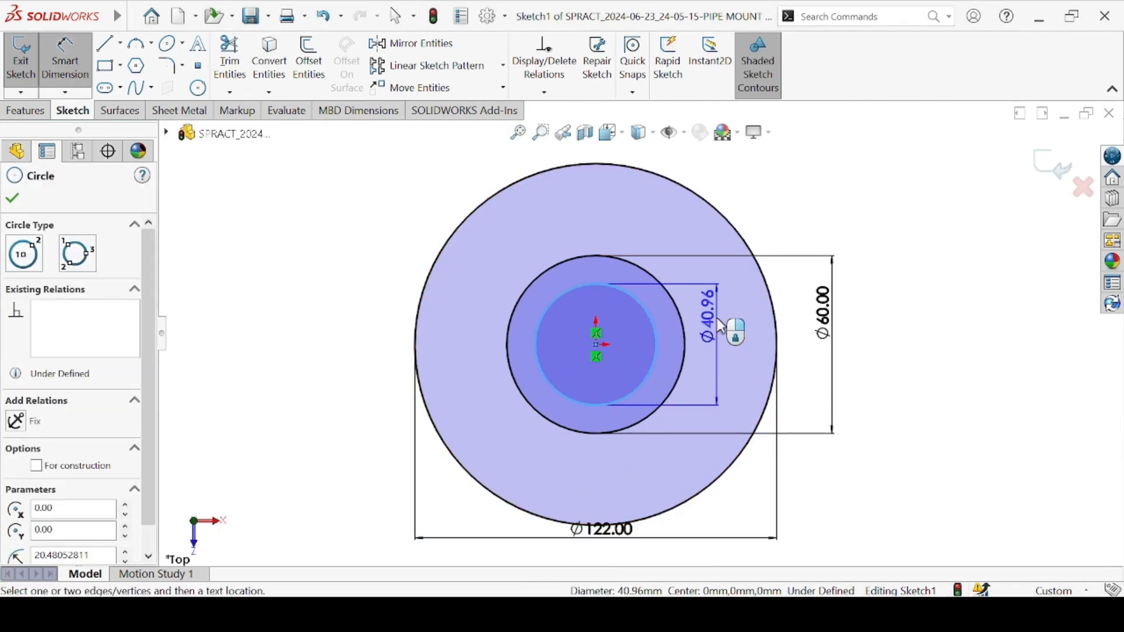
pyautogui.click(794, 333)
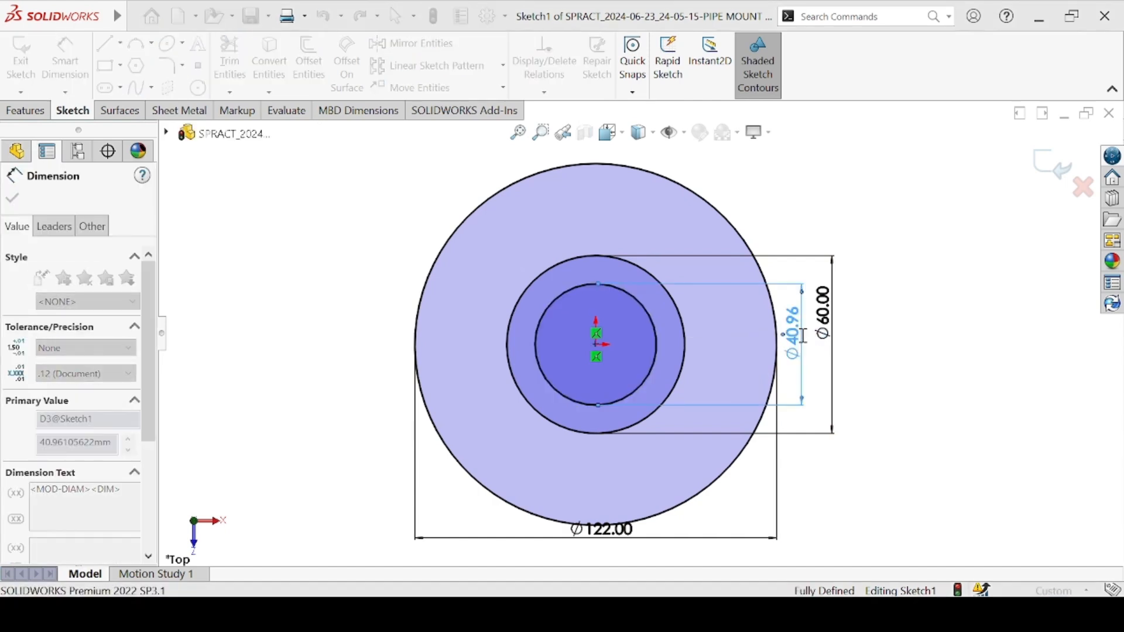
pyautogui.write('42')
pyautogui.press('Return')
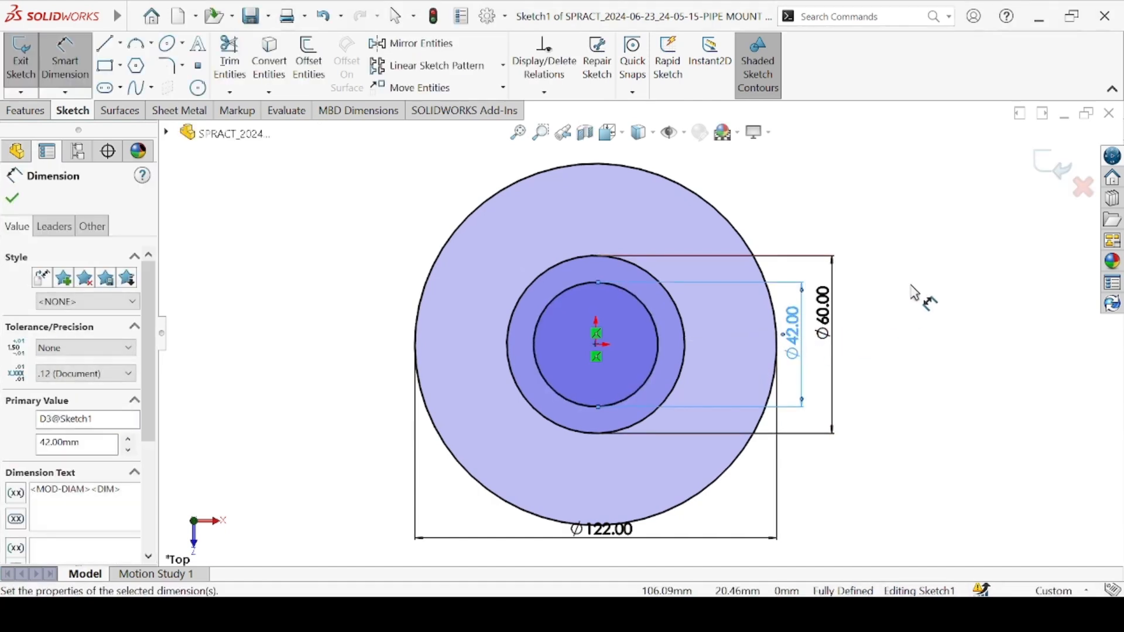
pyautogui.click(916, 293)
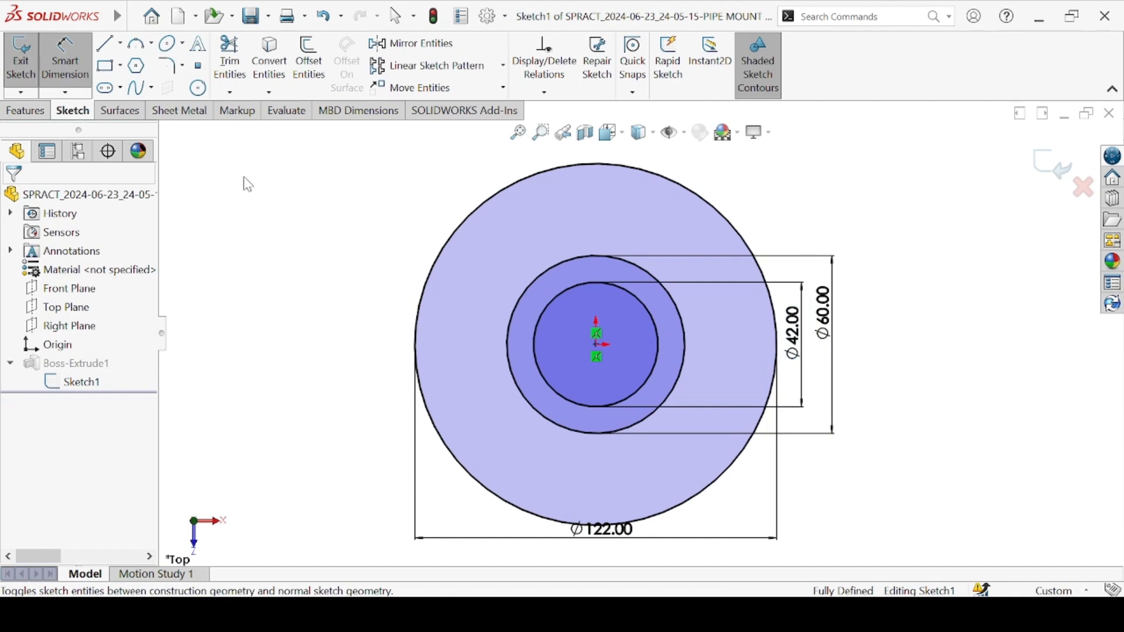
# Exit the edited base sketch and rebuild the feature anyway
pyautogui.click(25, 110)
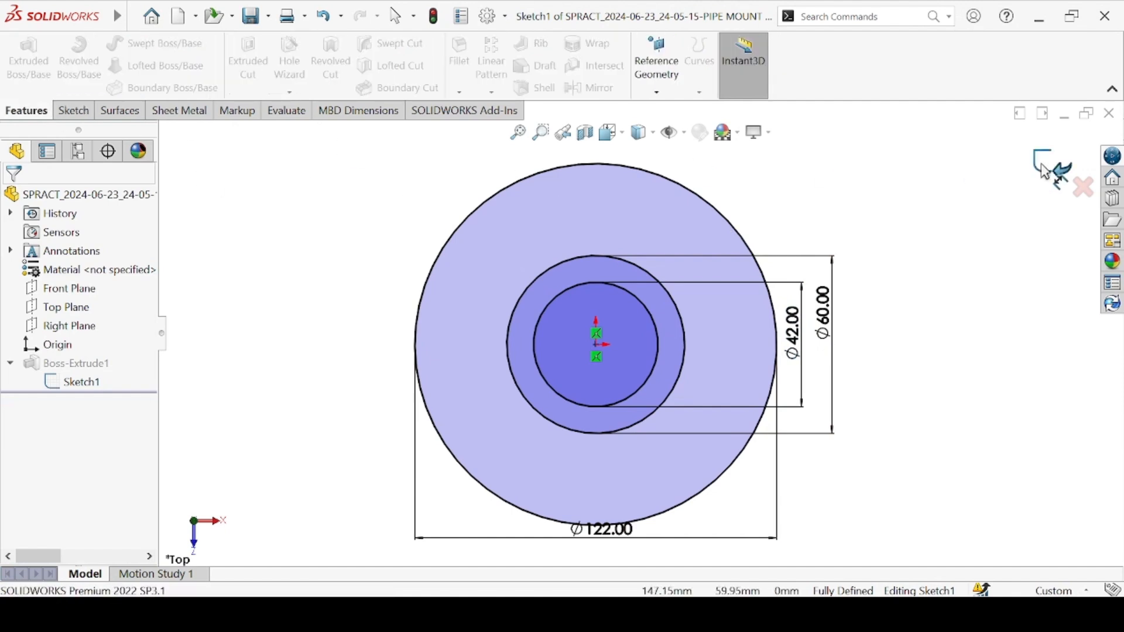
pyautogui.hotkey('ctrl', 'b')
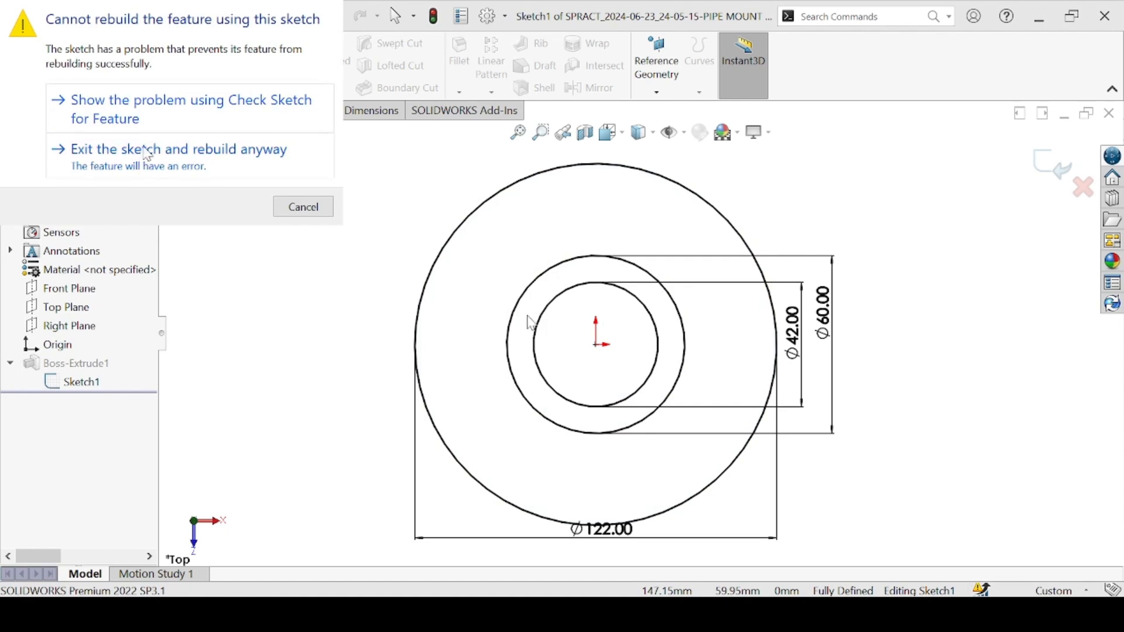
pyautogui.click(546, 281)
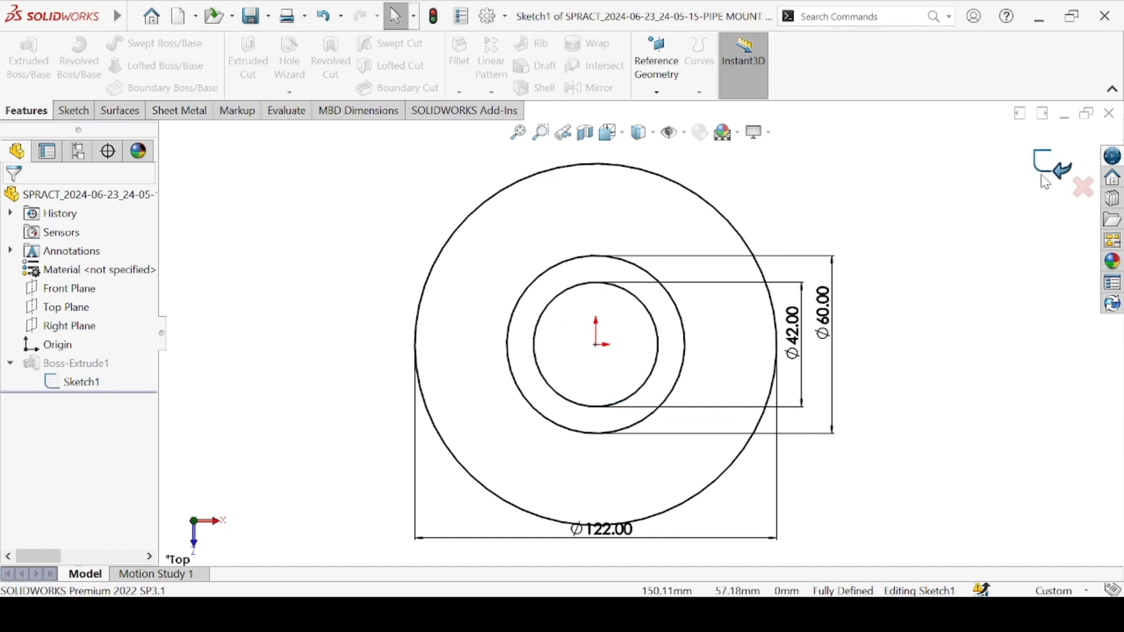
pyautogui.hotkey('ctrl', 'b')
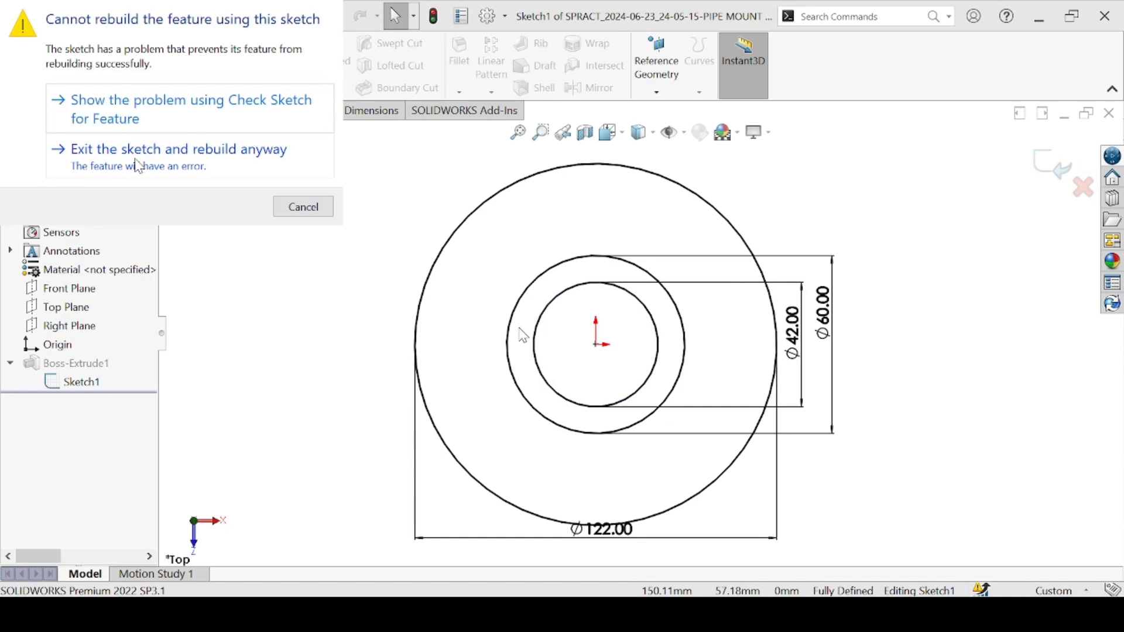
pyautogui.click(138, 166)
pyautogui.click(533, 95)
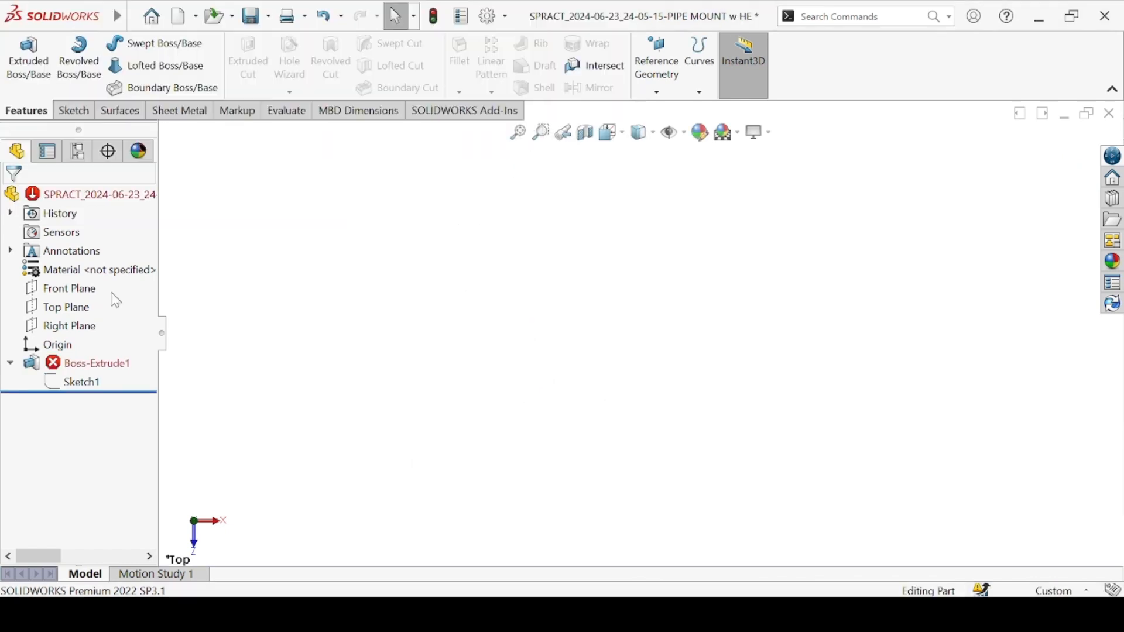
# Edit the base extrusion to use the region between the 60 mm and 122 mm circles as its contour
pyautogui.click(56, 364)
pyautogui.click(83, 328)
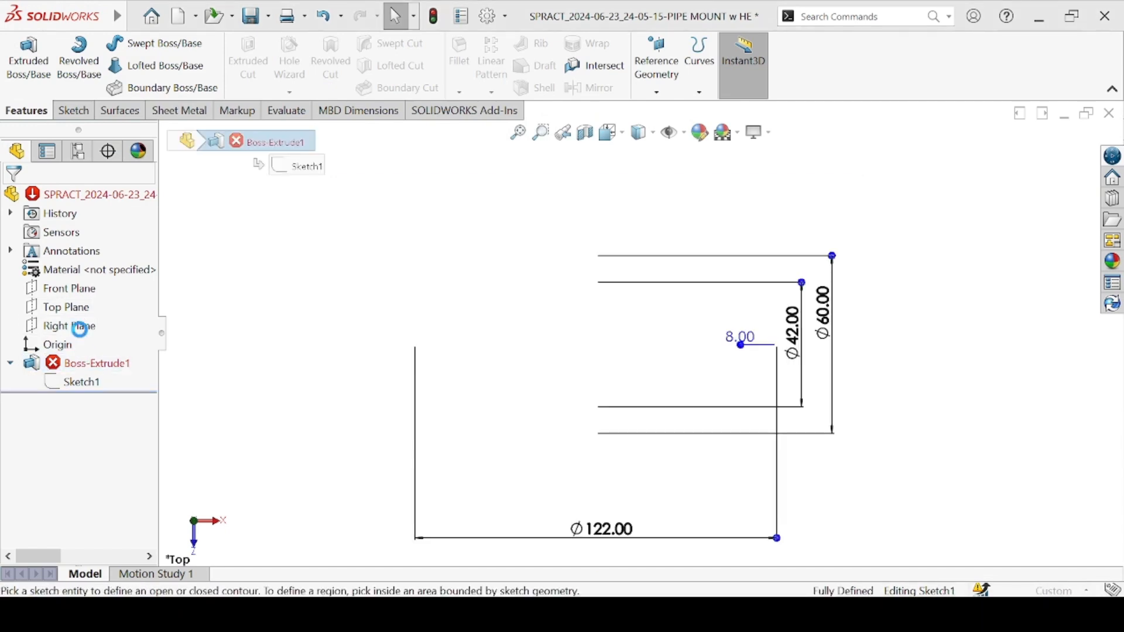
pyautogui.click(489, 401)
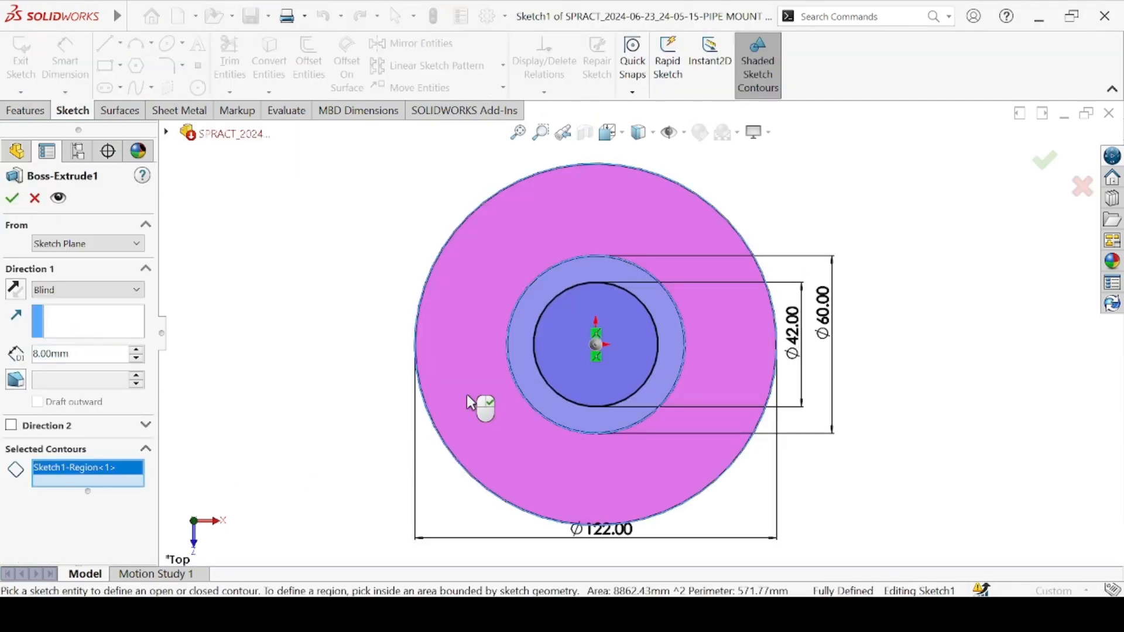
pyautogui.click(14, 199)
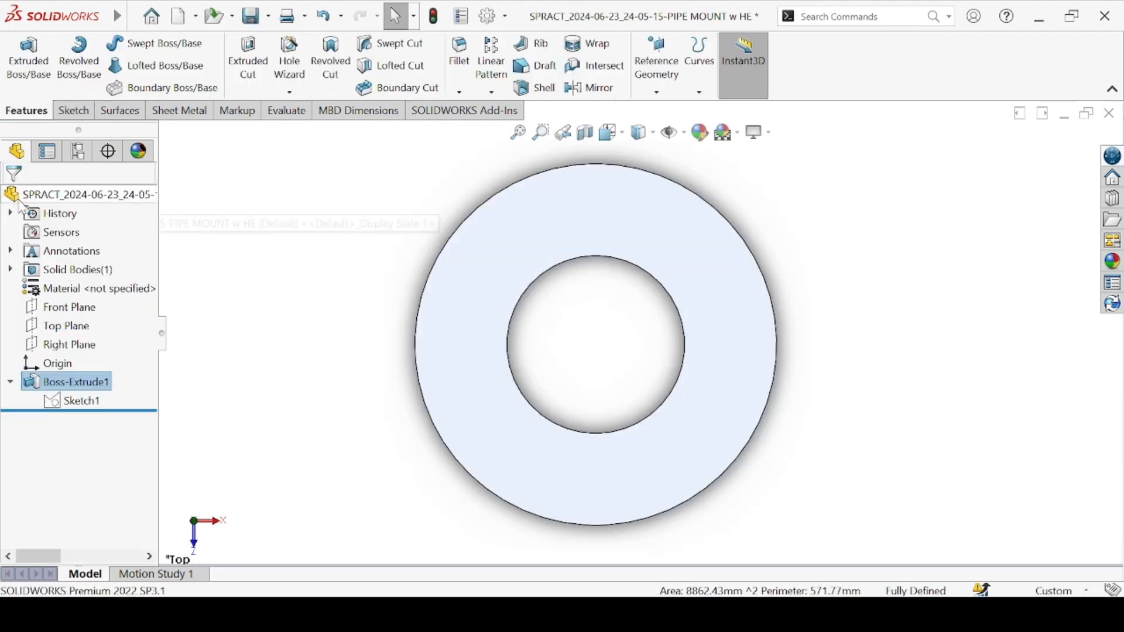
# Extrude the ring between the 42 mm and 60 mm circles of the base sketch 100 mm, merged with the flange
pyautogui.click(70, 403)
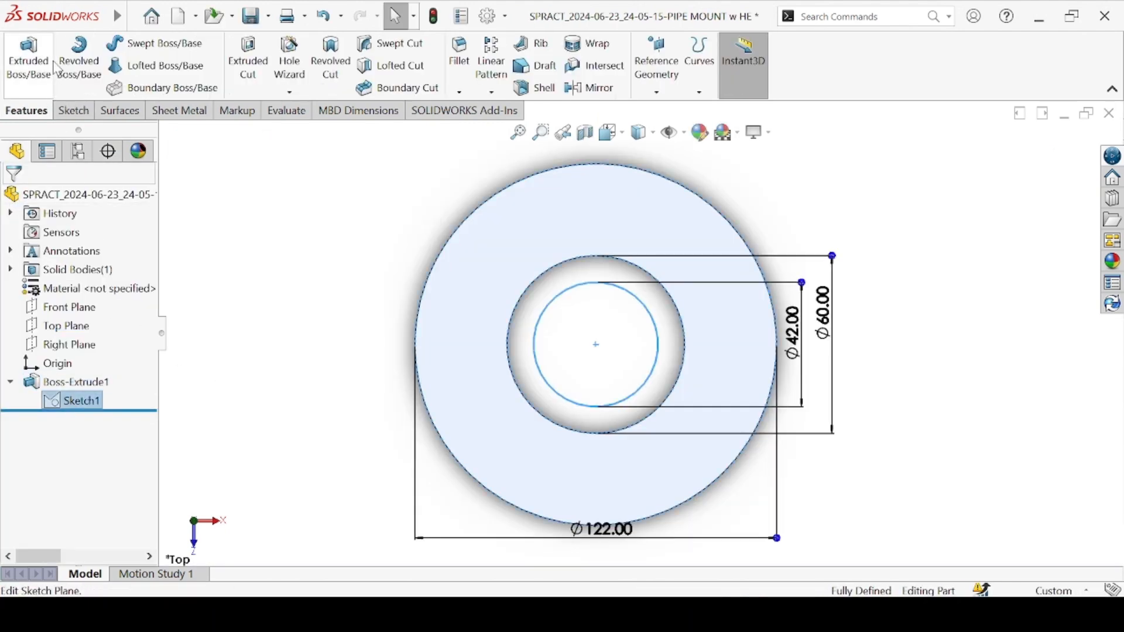
pyautogui.click(28, 58)
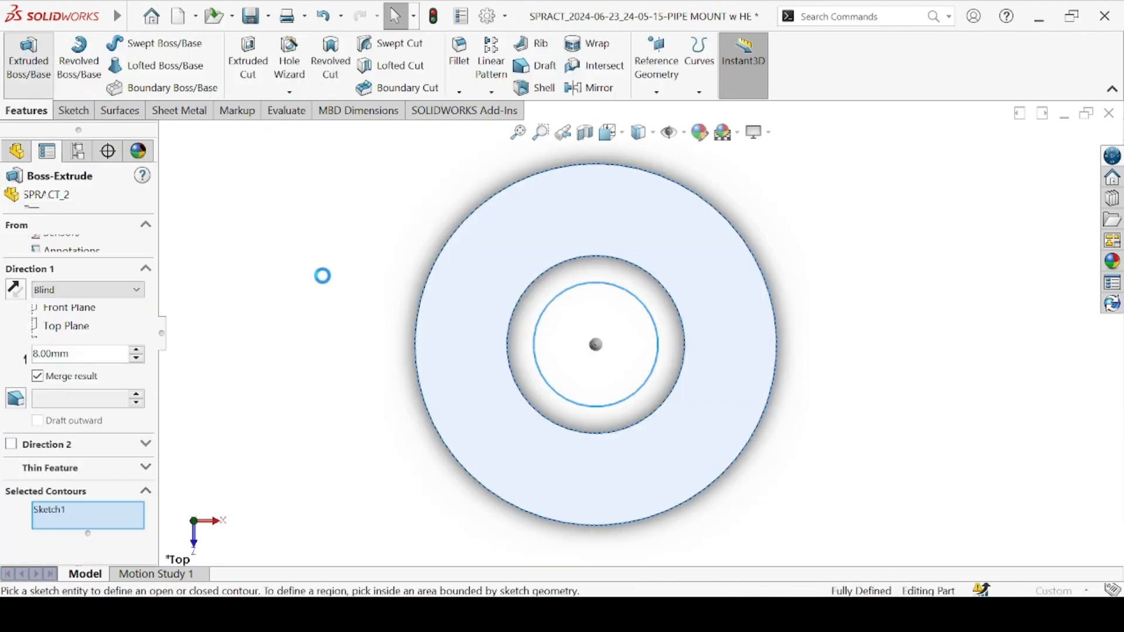
pyautogui.click(539, 306)
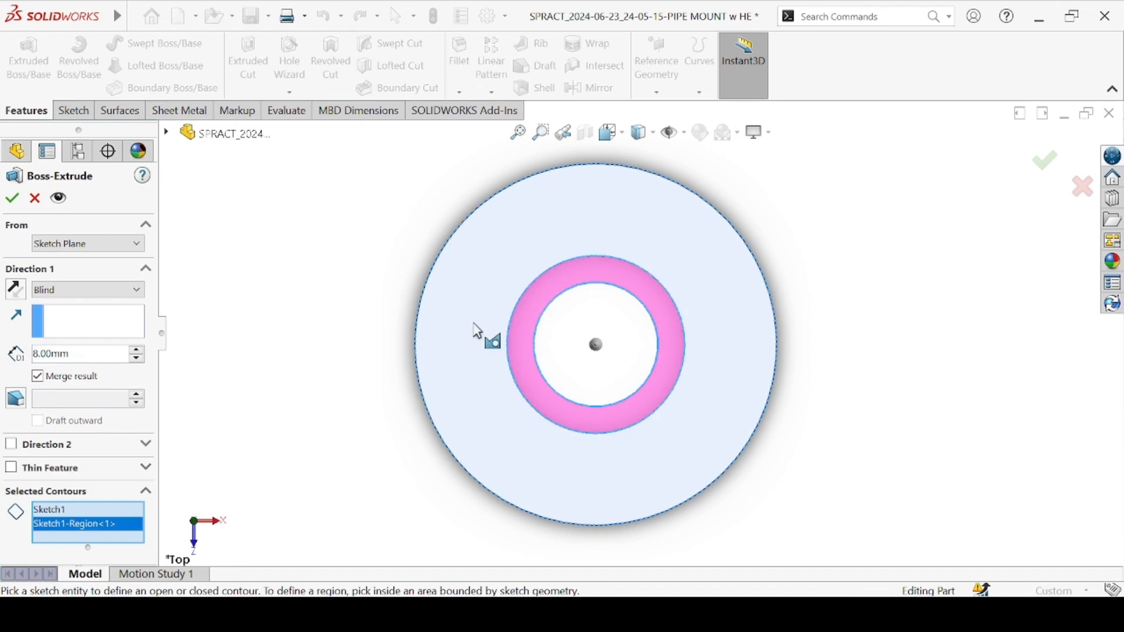
pyautogui.doubleClick(85, 351)
pyautogui.write('100')
pyautogui.press('Return')
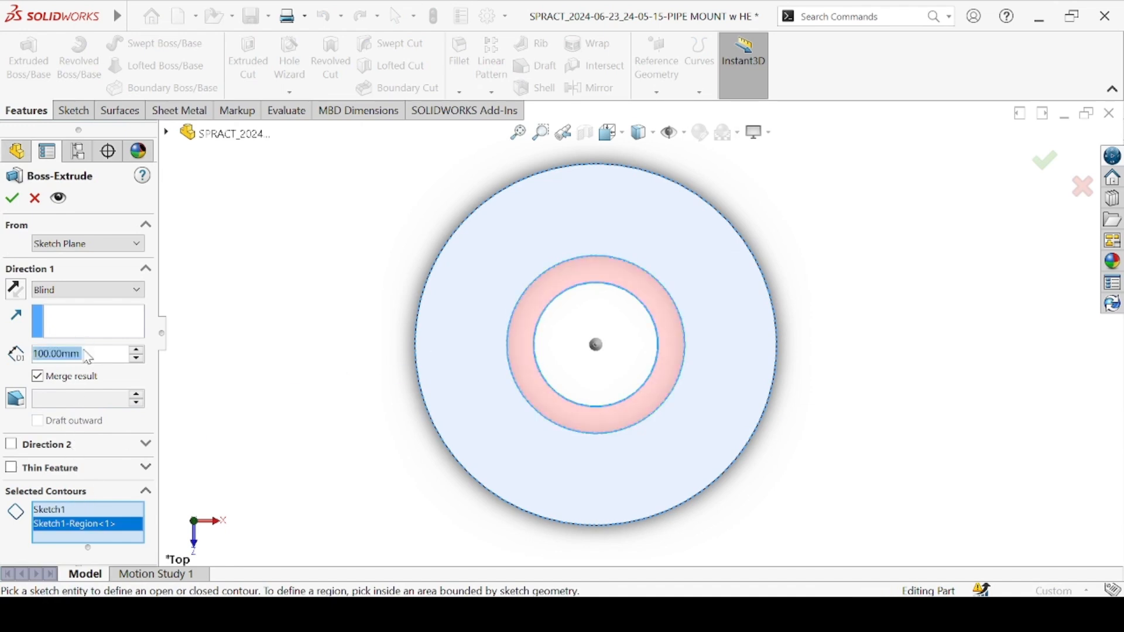
pyautogui.moveTo(325, 351); pyautogui.dragTo(322, 232, button='middle')
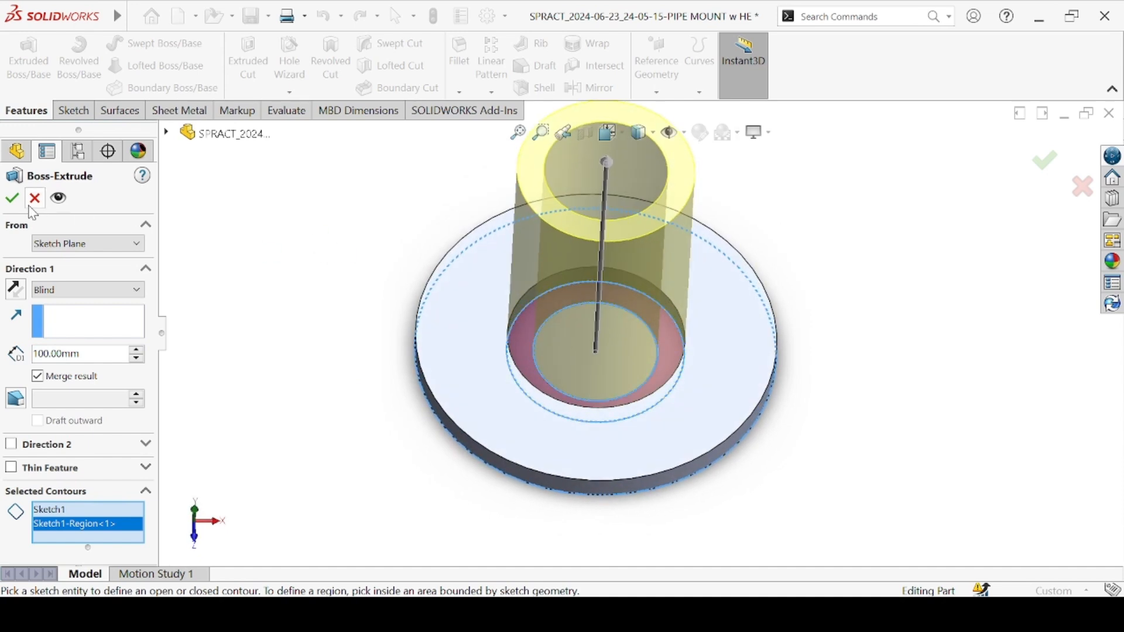
pyautogui.click(13, 199)
# Assign Plain Carbon Steel as the part's material
pyautogui.scroll(2, 641, 335)
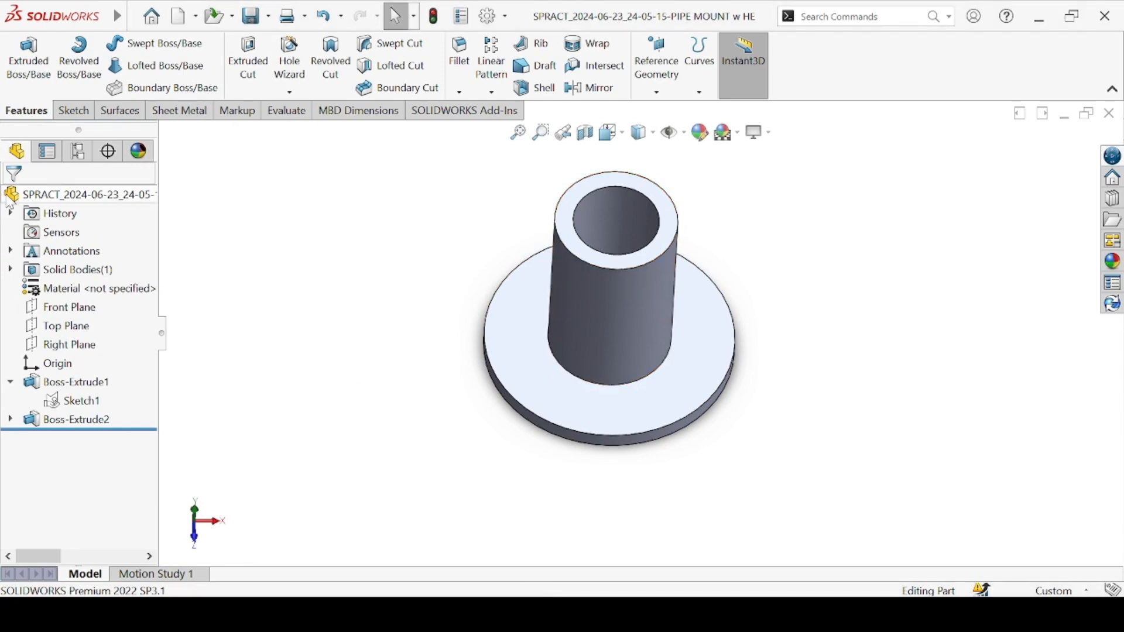
pyautogui.click(120, 287)
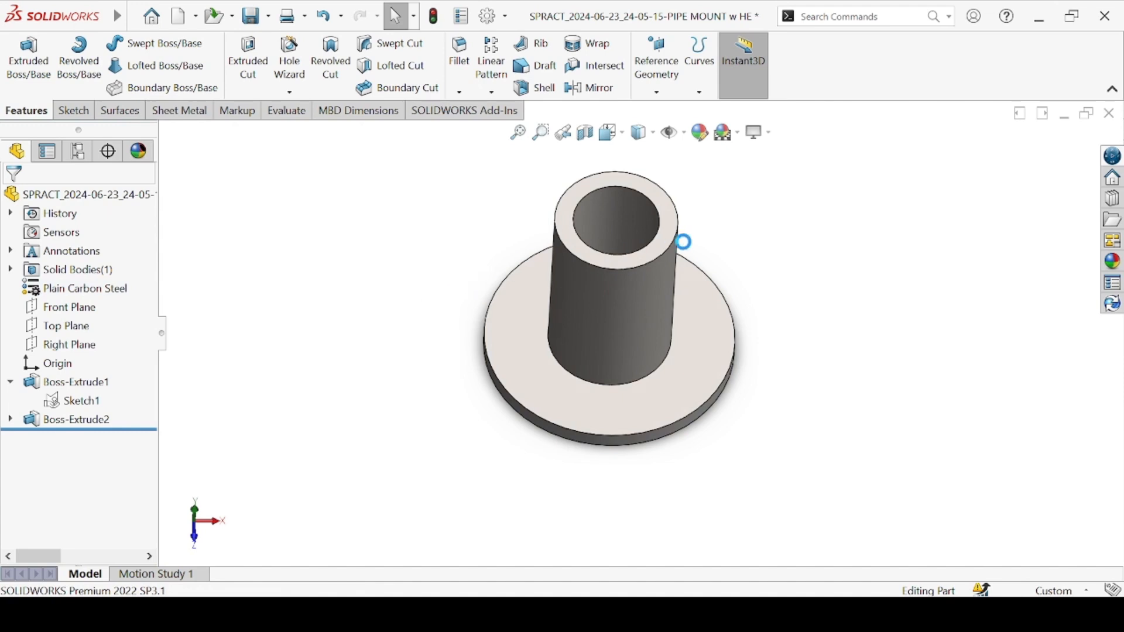
# Sketch a corner rectangle about 56 mm by 44 mm on the Top Plane, over the flange's upper half with its lower edge across the bore
pyautogui.press('space')
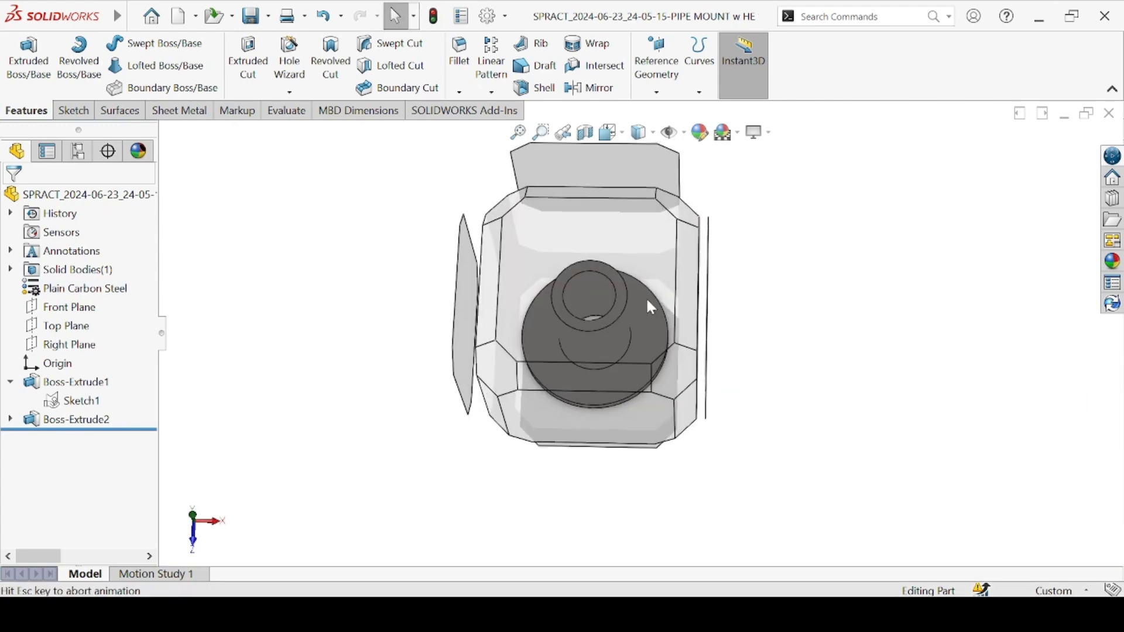
pyautogui.click(546, 316)
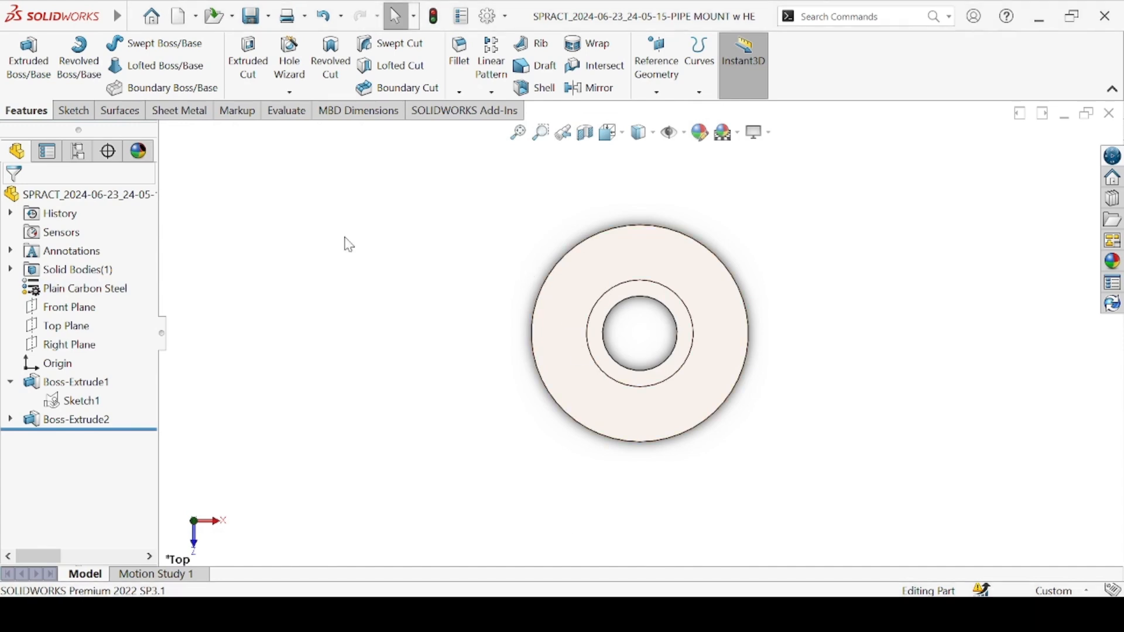
pyautogui.click(58, 325)
pyautogui.click(476, 215)
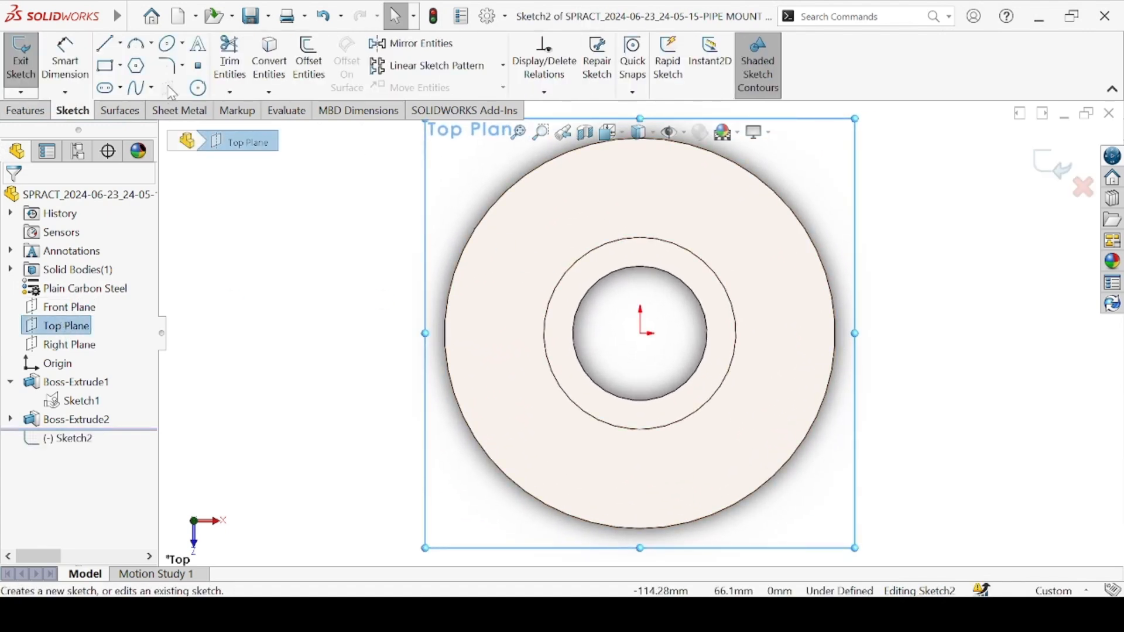
pyautogui.click(108, 66)
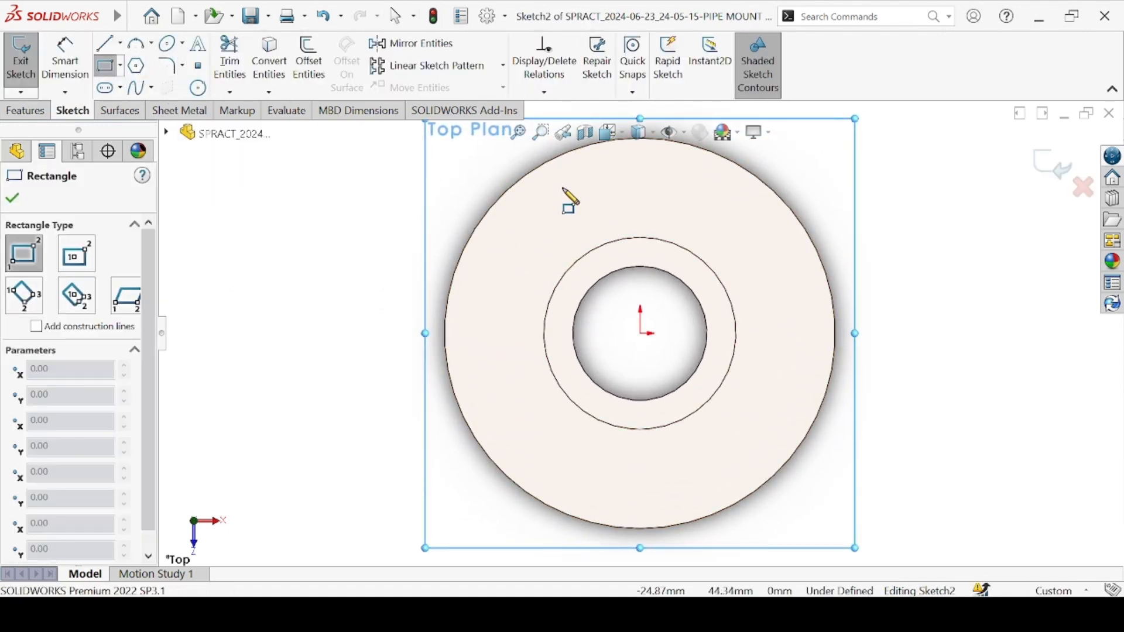
pyautogui.moveTo(566, 166)
pyautogui.mouseDown()
pyautogui.moveTo(706, 248)
pyautogui.moveTo(744, 317)
pyautogui.moveTo(746, 308)
pyautogui.mouseUp()
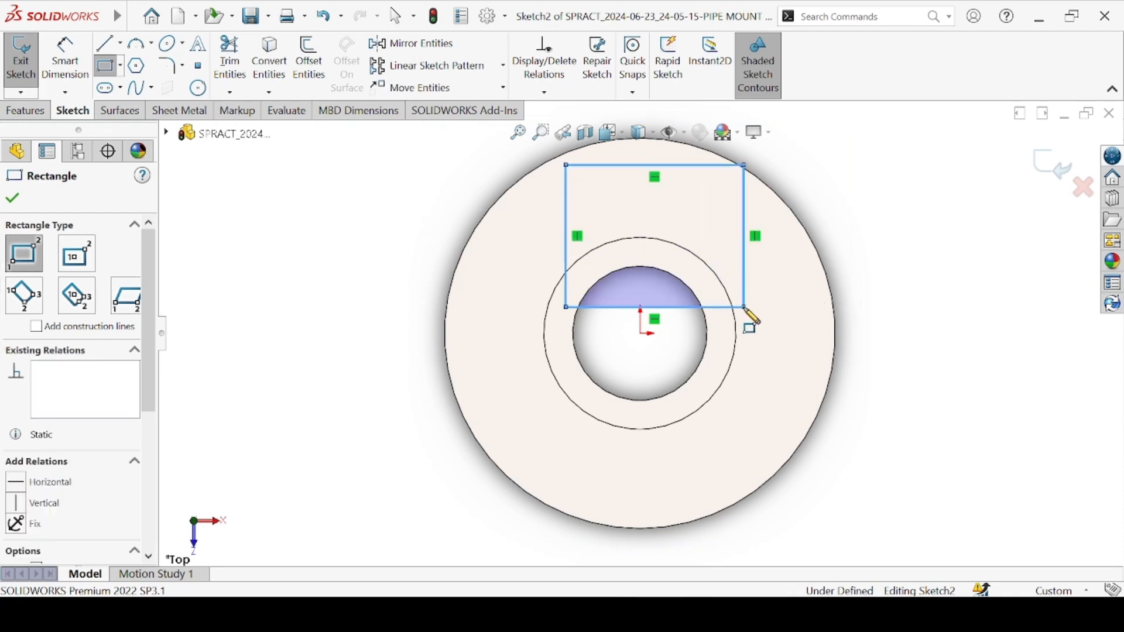
pyautogui.press('Escape')
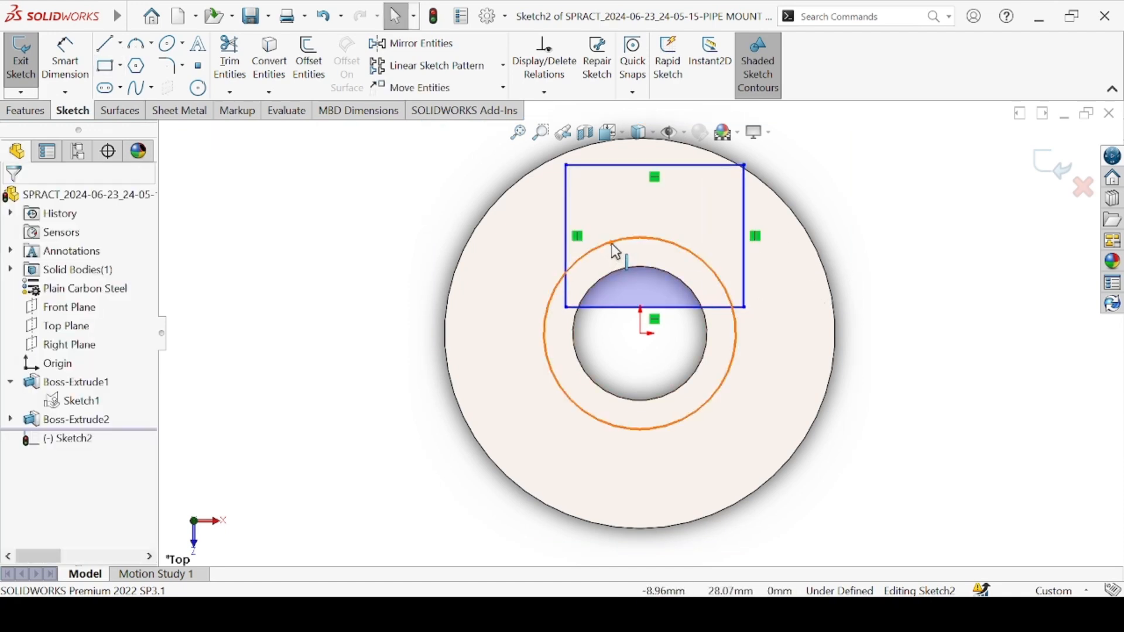
# Align the midpoint of the rectangle's upper edge vertically with the origin
pyautogui.scroll(2, 696, 202)
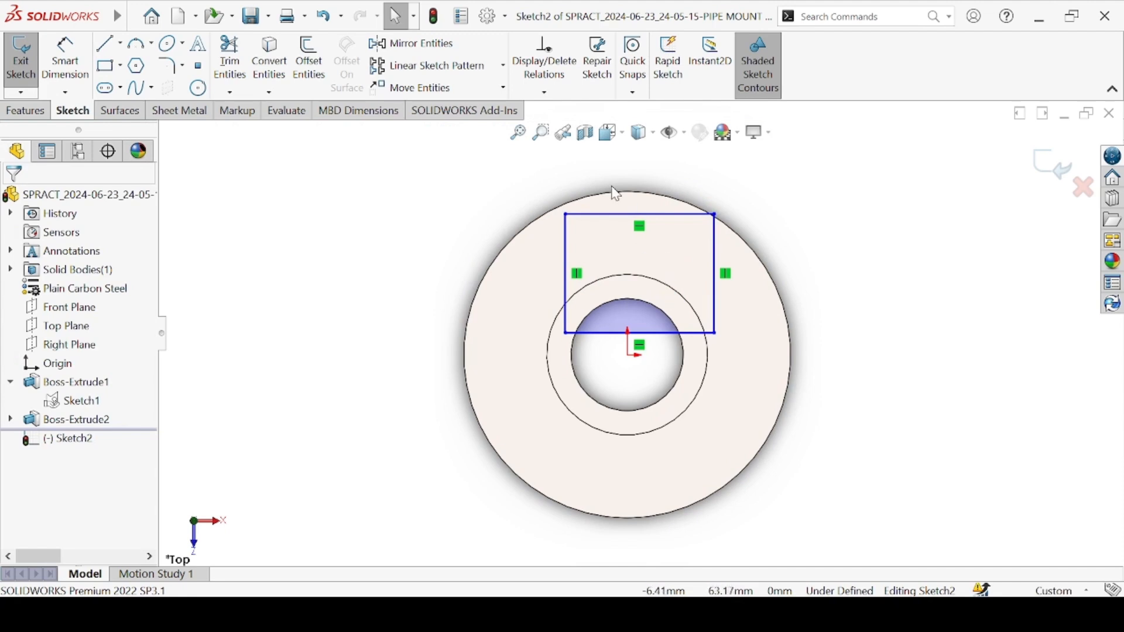
pyautogui.click(644, 220)
pyautogui.keyDown('ctrl'); pyautogui.click(631, 363); pyautogui.keyUp('ctrl')
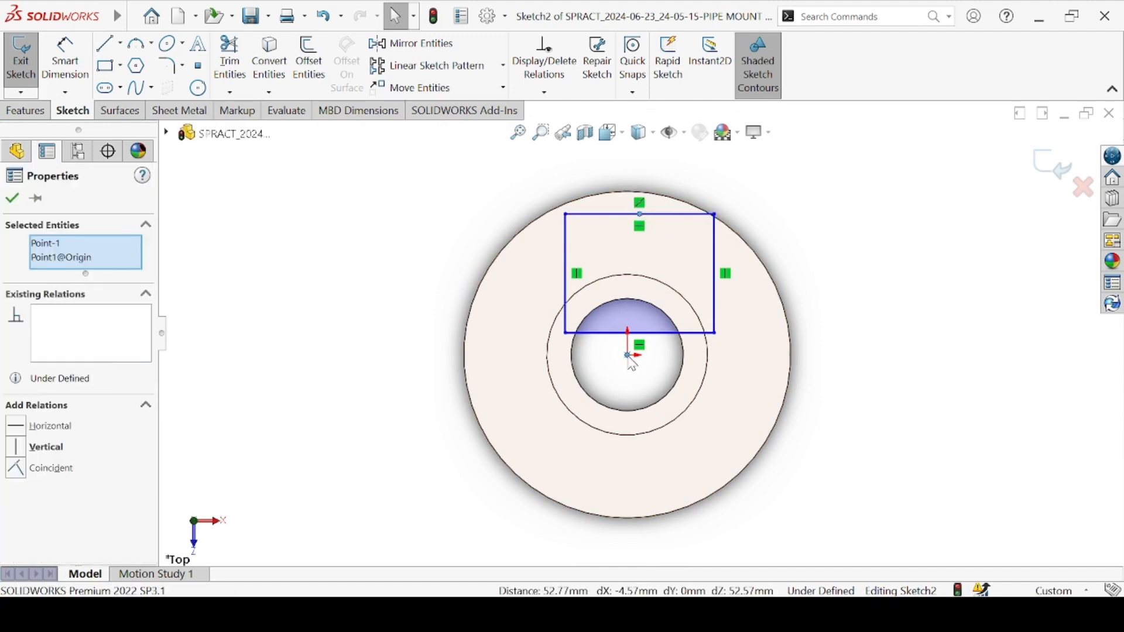
pyautogui.click(690, 297)
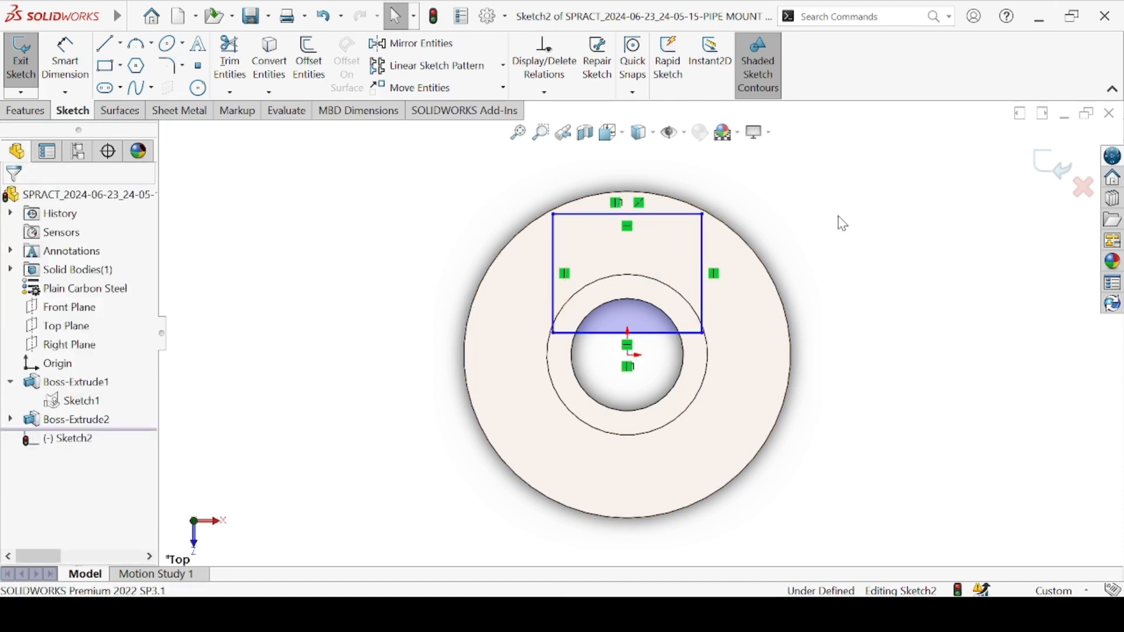
# Dimension the rectangle's width between its two vertical sides as 50 mm
pyautogui.press('d')
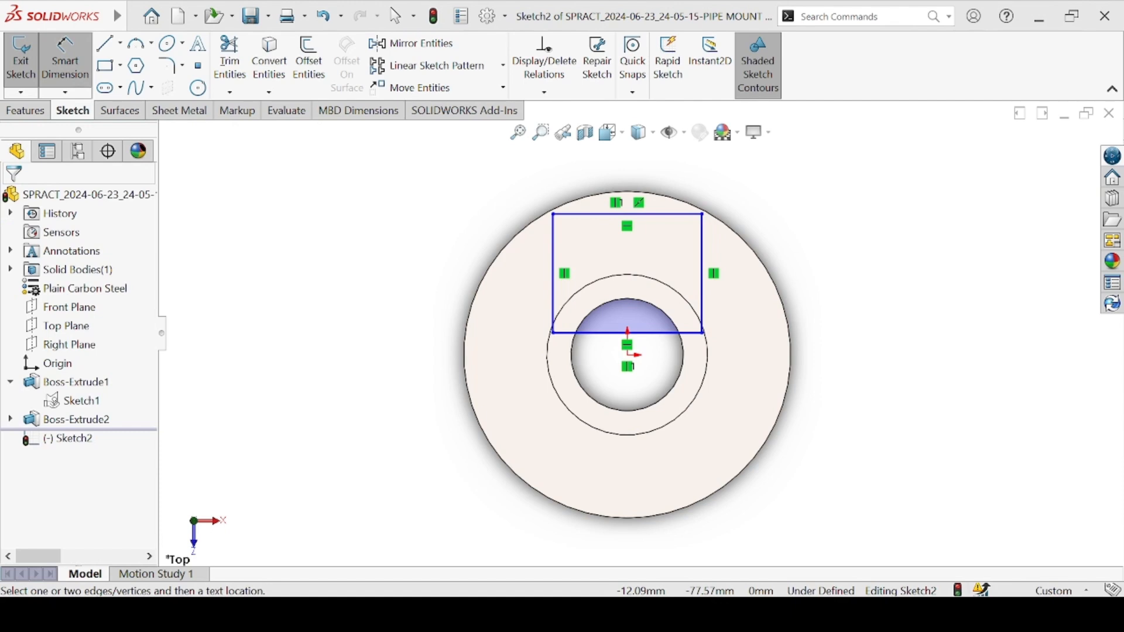
pyautogui.click(554, 269)
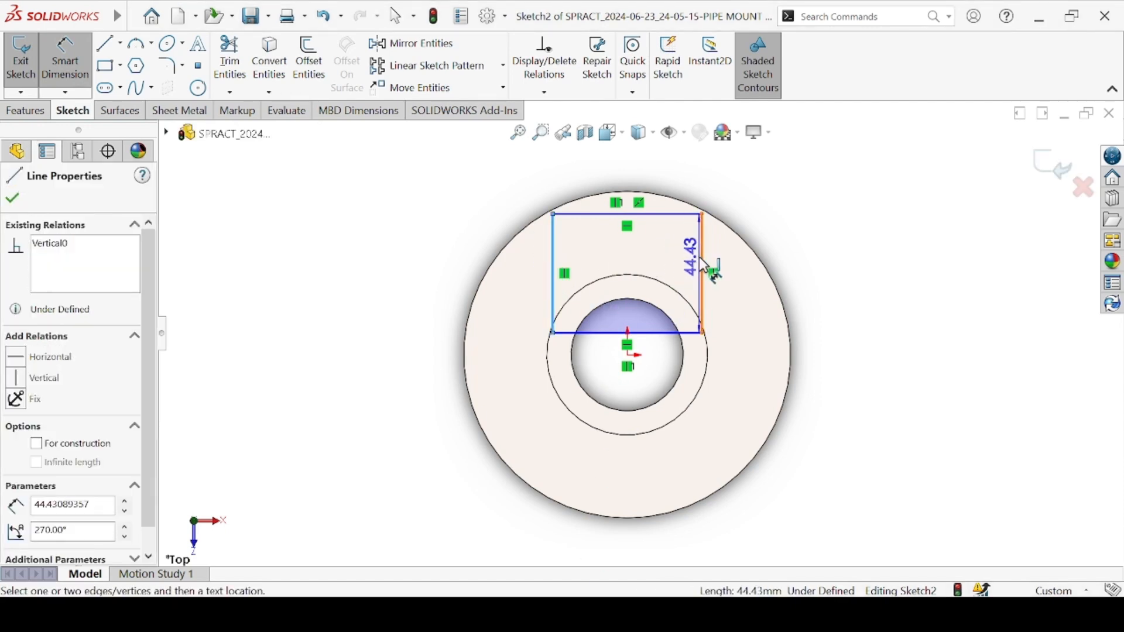
pyautogui.click(703, 267)
pyautogui.click(826, 200)
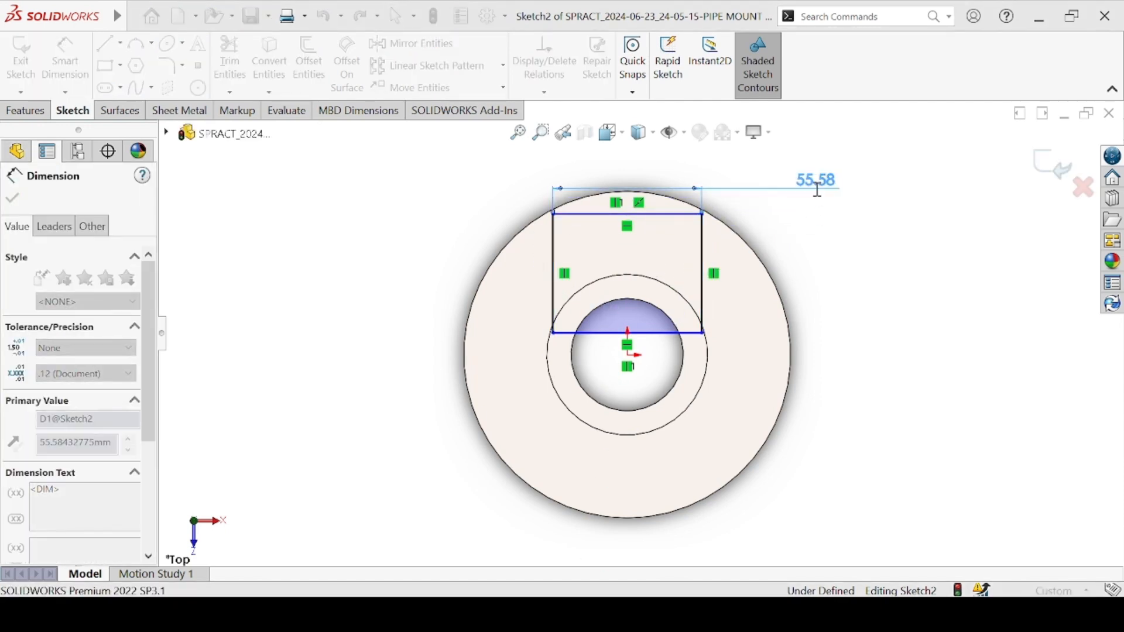
pyautogui.write('50')
pyautogui.press('Return')
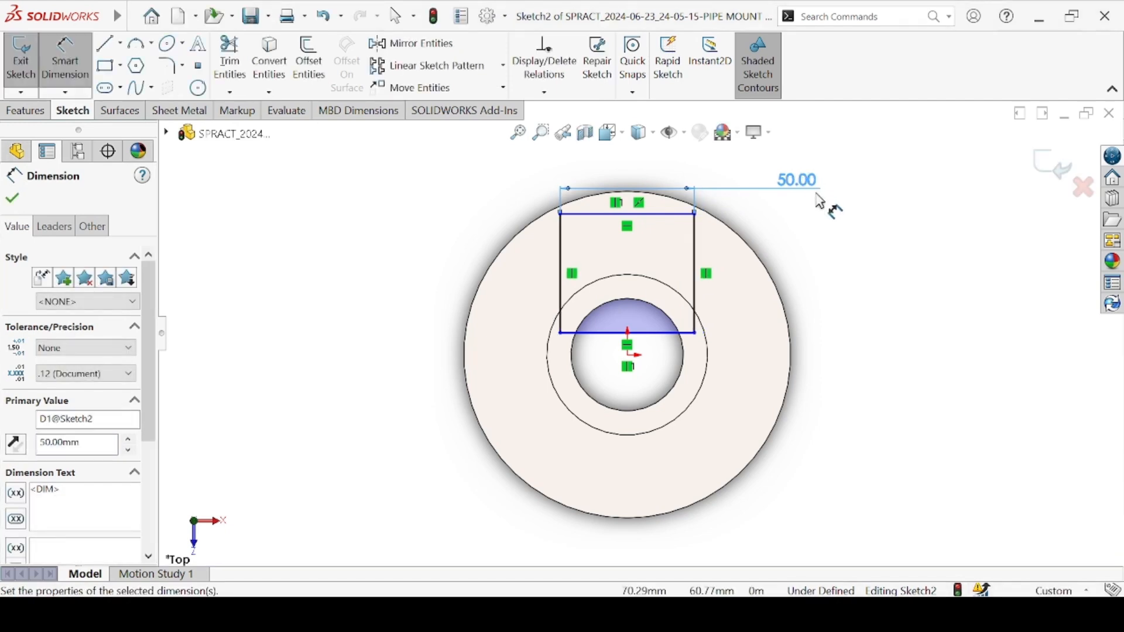
pyautogui.click(835, 219)
pyautogui.press('Escape')
# Make the rectangle's upper edge tangent to the flange's outer circular edge
pyautogui.scroll(-3, 639, 207)
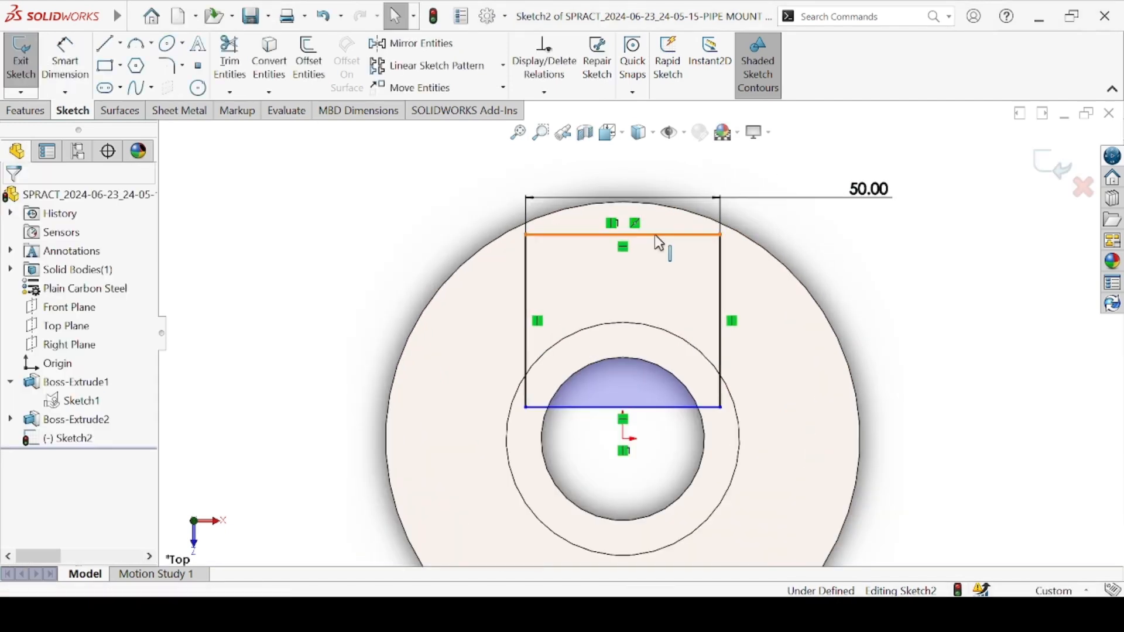
pyautogui.click(658, 236)
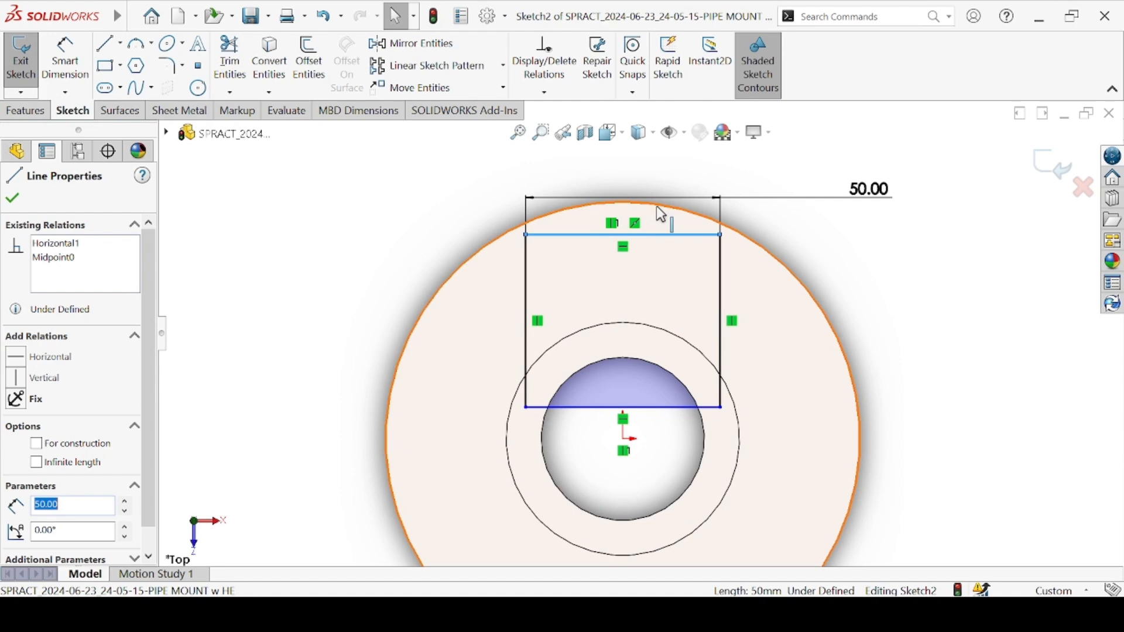
pyautogui.keyDown('ctrl'); pyautogui.click(661, 213); pyautogui.keyUp('ctrl')
pyautogui.click(696, 148)
pyautogui.click(929, 247)
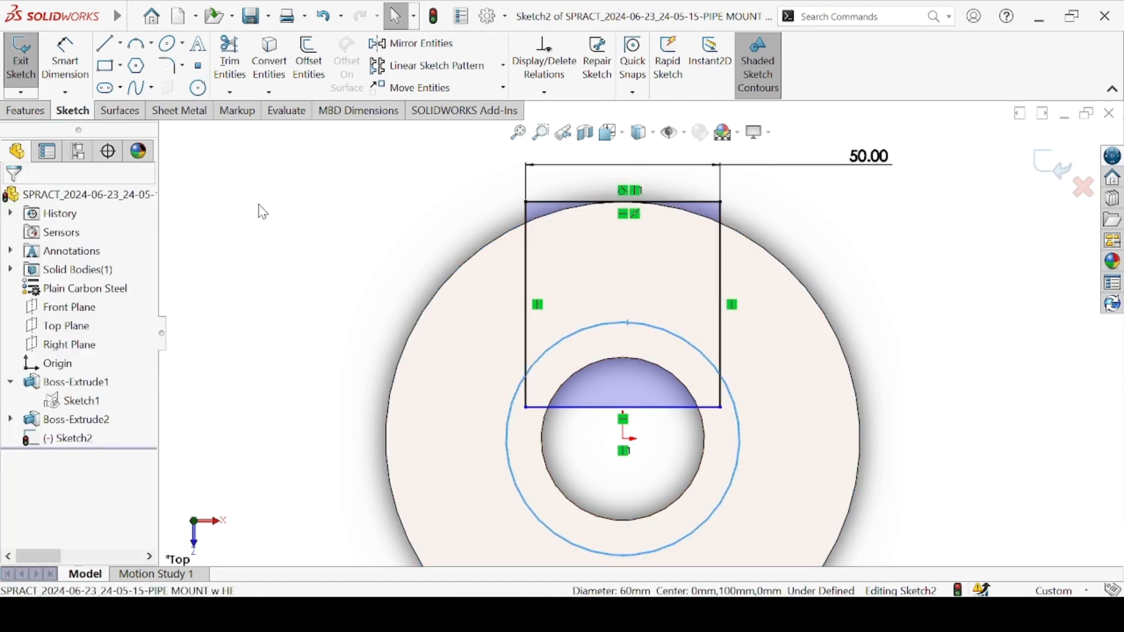
# Convert the tube's 60 mm outer edge into the sketch and trim the profile to its upper arc and the rectangle above it
pyautogui.click(269, 59)
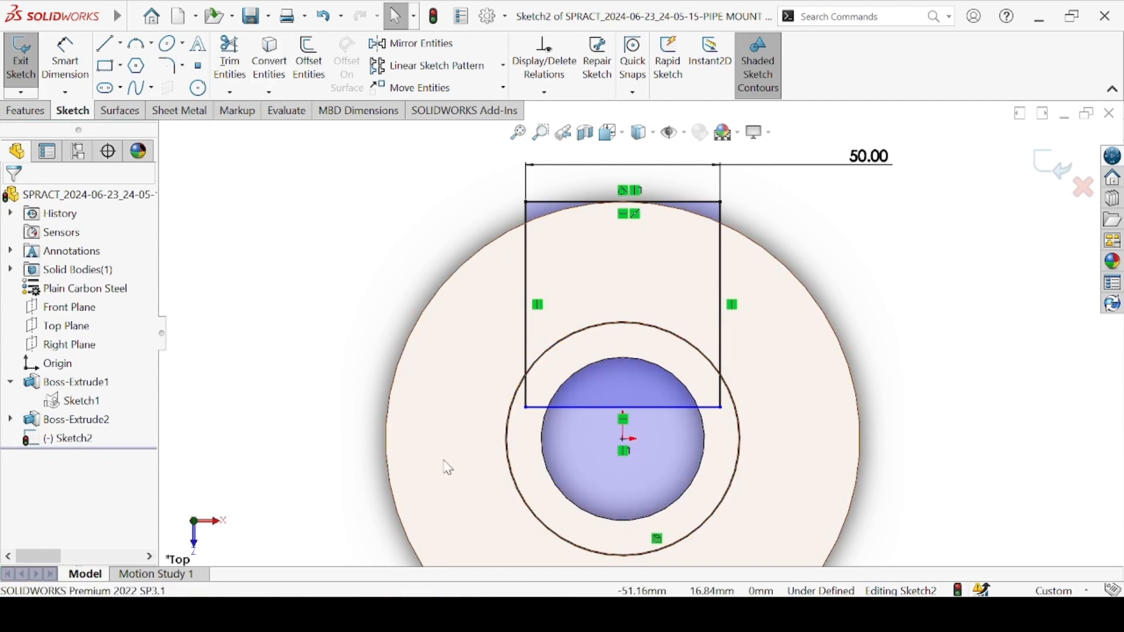
pyautogui.press('t')
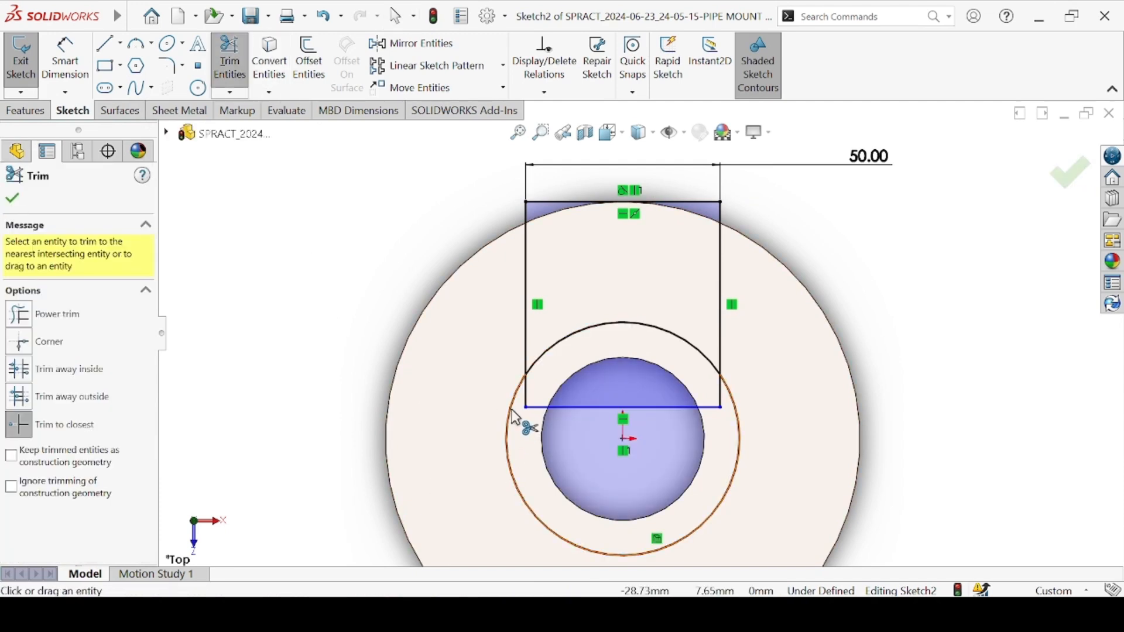
pyautogui.click(511, 409)
pyautogui.click(527, 391)
pyautogui.click(586, 407)
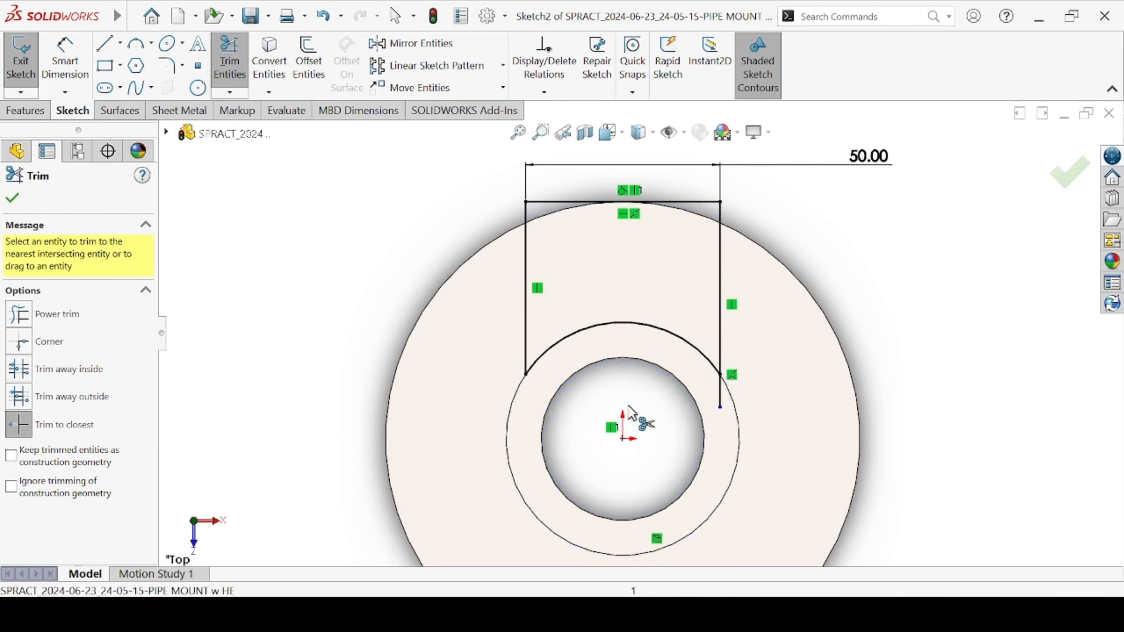
pyautogui.click(721, 400)
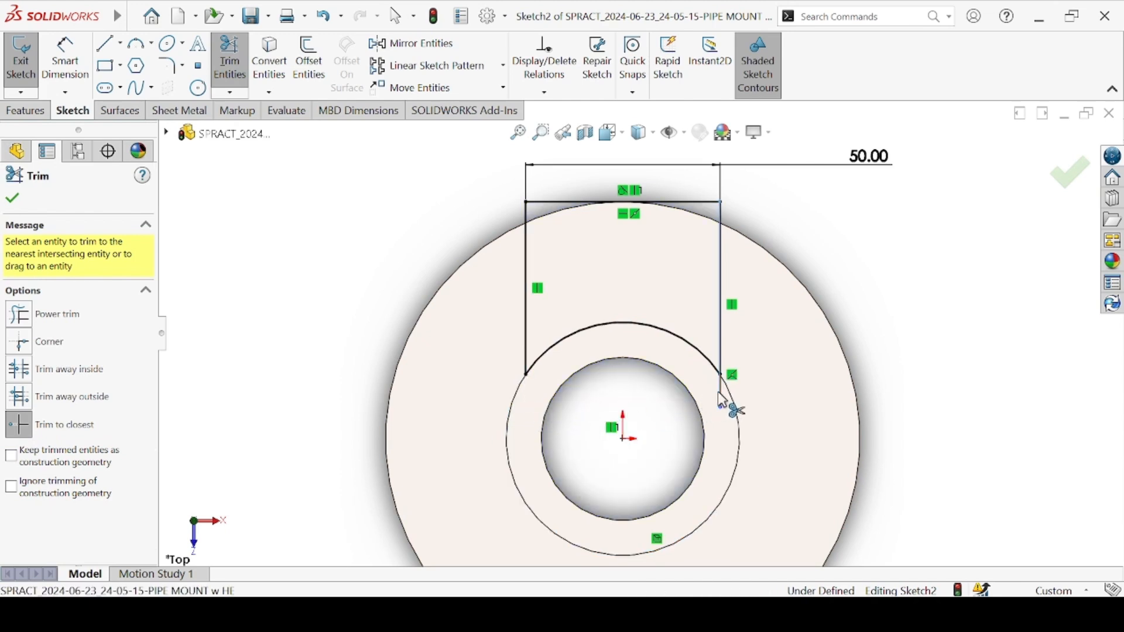
pyautogui.click(1060, 186)
pyautogui.click(1051, 176)
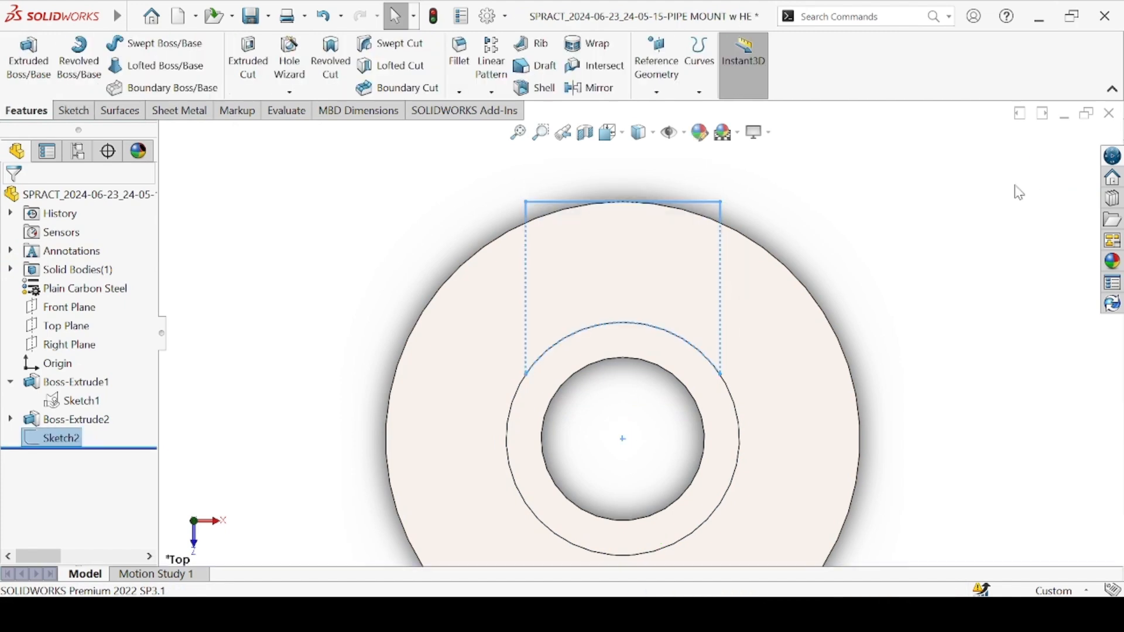
# Start a boss extrusion of the trimmed profile from the tube's free end face, with its direction reversed towards the flange
pyautogui.moveTo(368, 429)
pyautogui.mouseDown(button='middle')
pyautogui.moveTo(334, 334)
pyautogui.moveTo(341, 346)
pyautogui.mouseUp(button='middle')
pyautogui.click(61, 437)
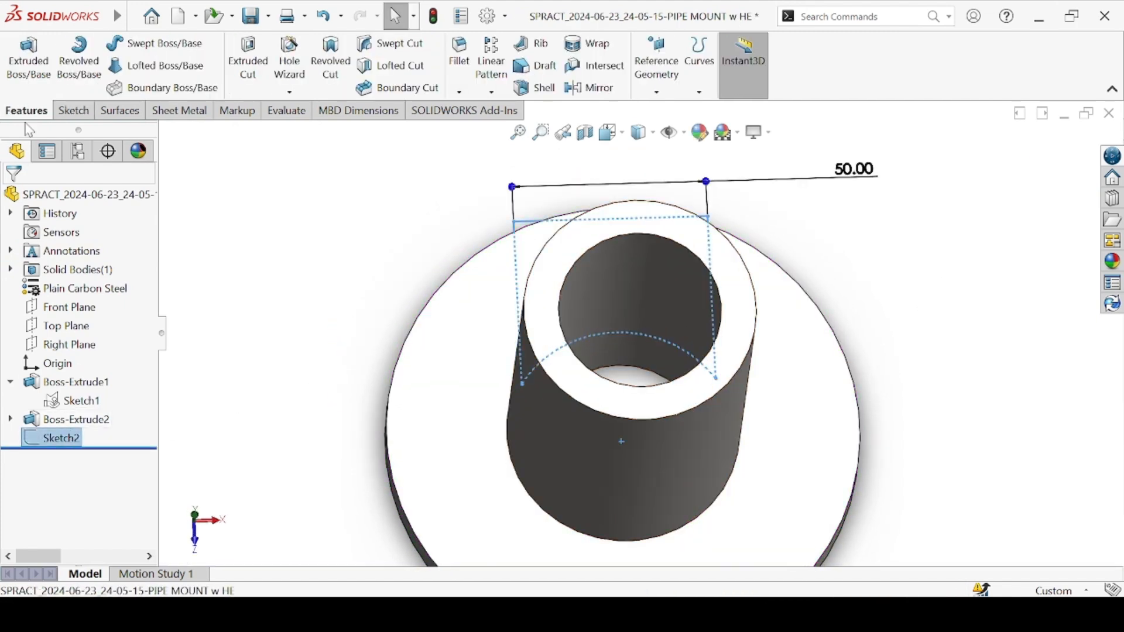
pyautogui.click(29, 59)
pyautogui.moveTo(908, 341); pyautogui.dragTo(157, 302, button='middle')
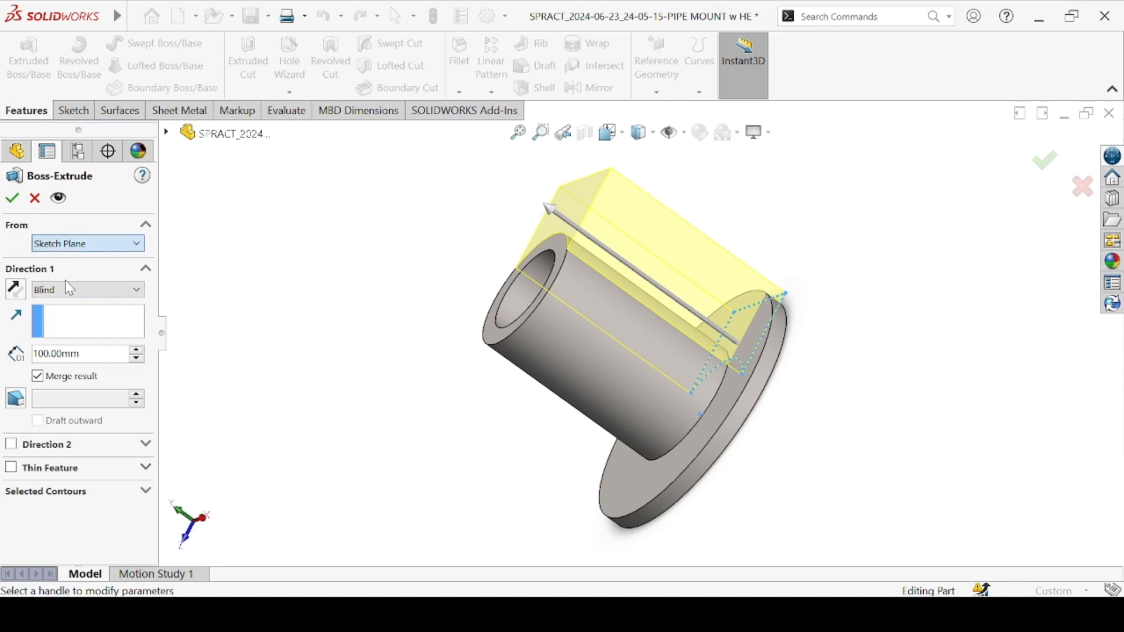
pyautogui.press('Down')
pyautogui.click(541, 247)
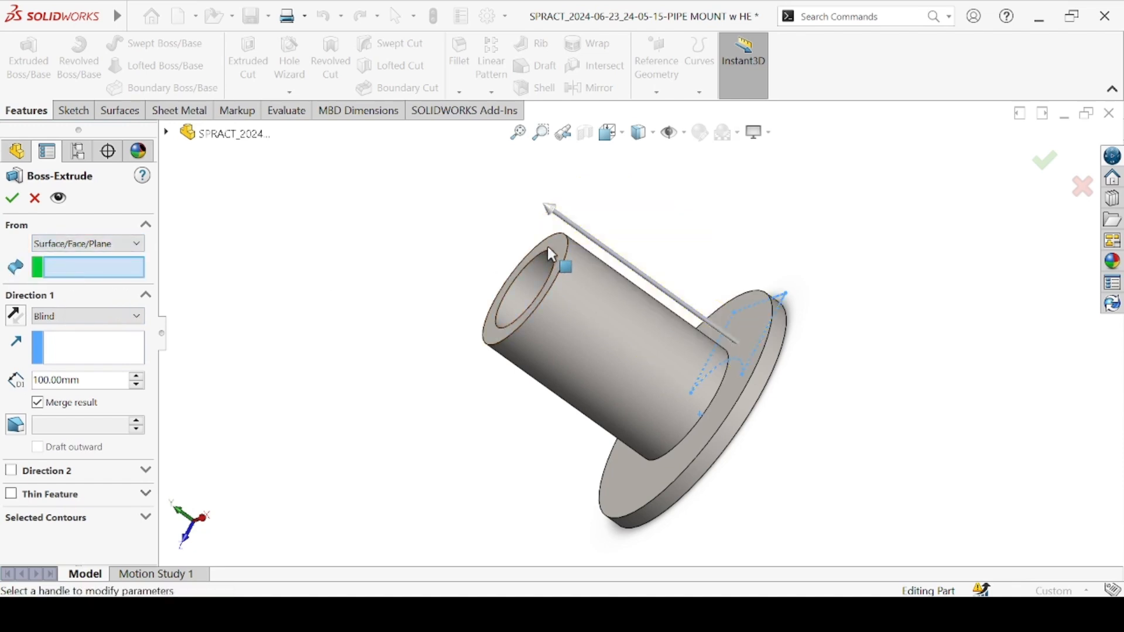
pyautogui.click(18, 318)
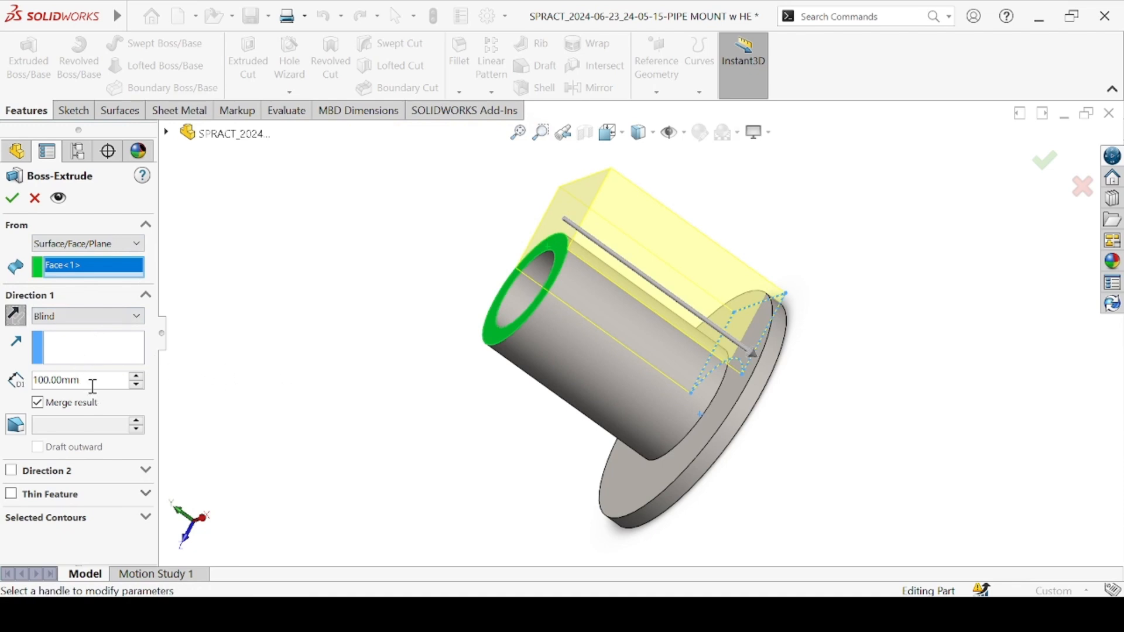
# Set the blind extrusion depth with the expression 100 - (34 + 50), giving 16 mm
pyautogui.moveTo(91, 389); pyautogui.dragTo(32, 381)
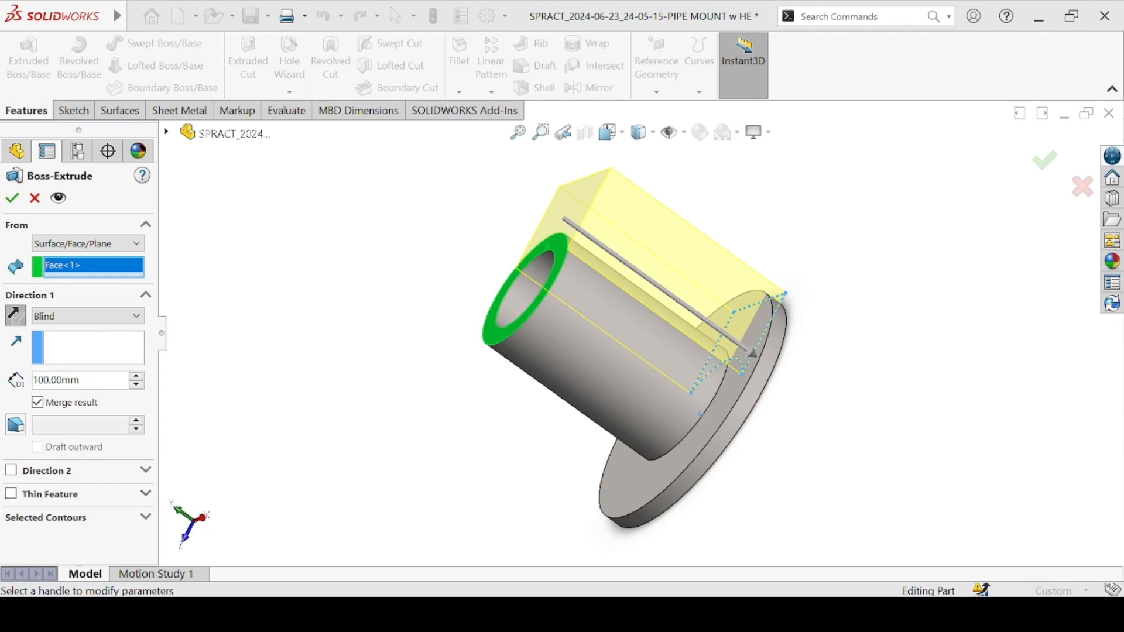
pyautogui.click(356, 487)
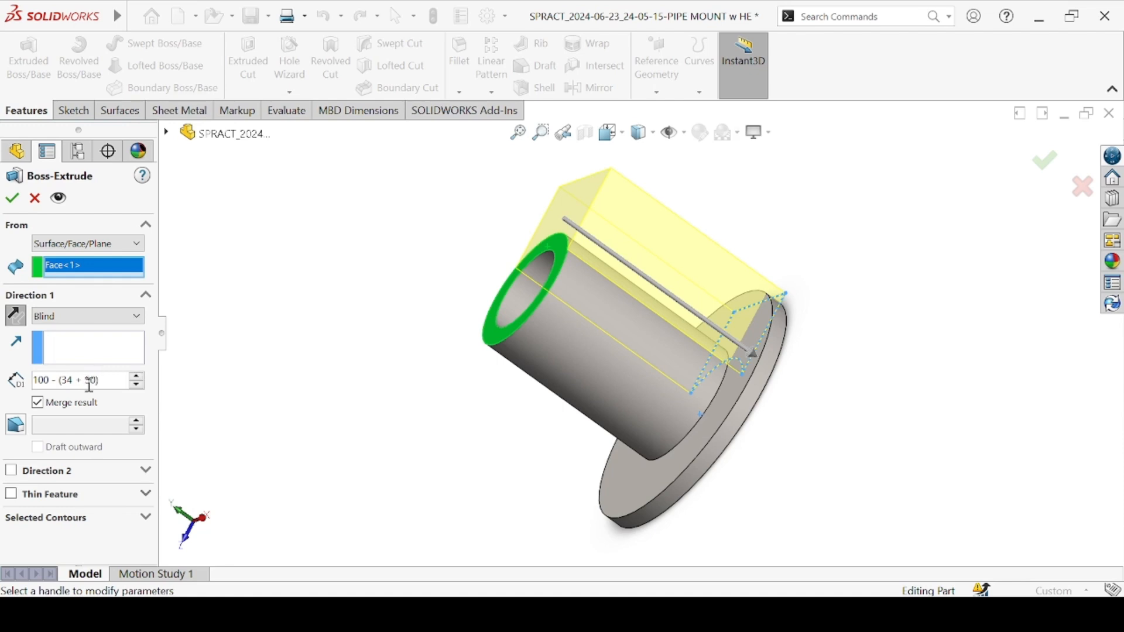
pyautogui.press('Return')
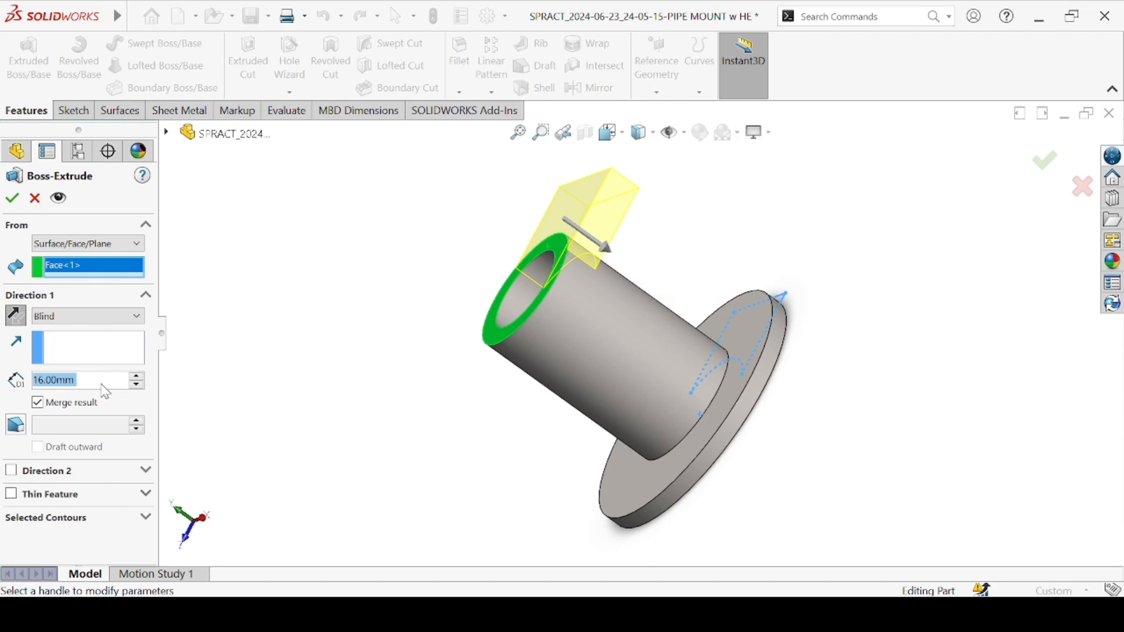
# Set the lug's extrusion depth to 62 mm by doubling the 16 mm and adding 30 mm, and complete the boss extrusion
pyautogui.click(102, 383)
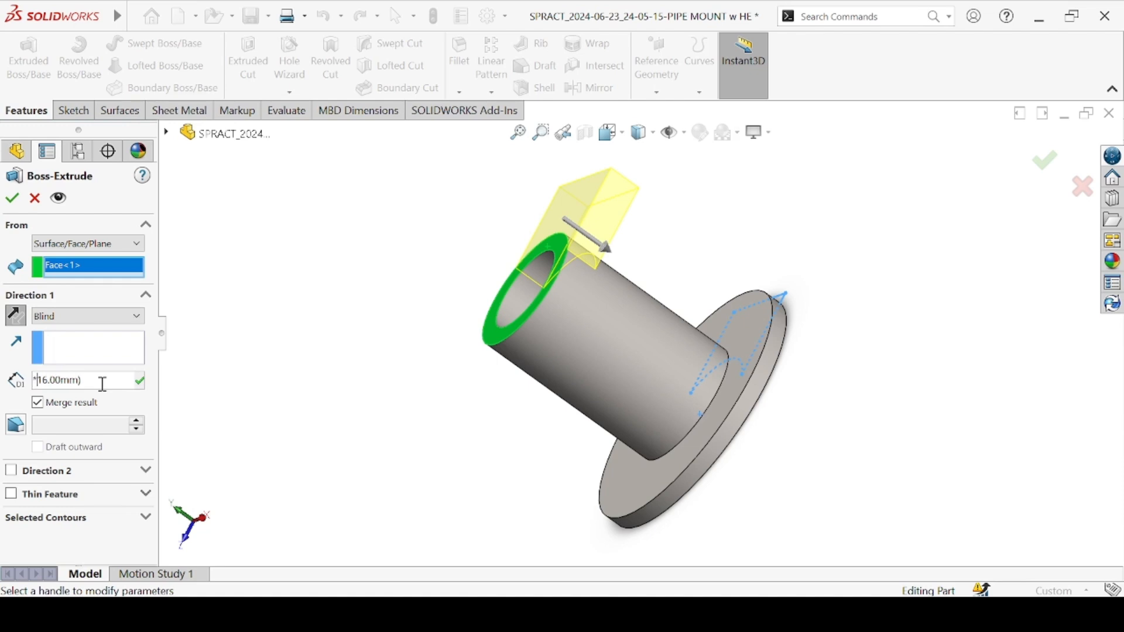
pyautogui.write('2')
pyautogui.press('Return')
pyautogui.write('+30')
pyautogui.press('Return')
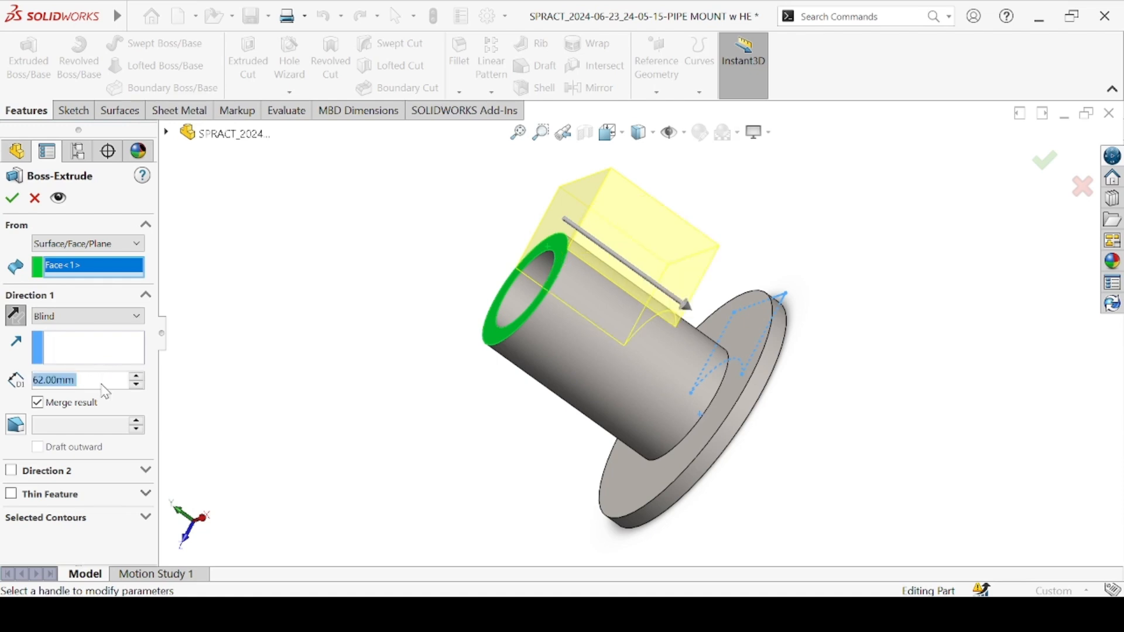
pyautogui.click(12, 199)
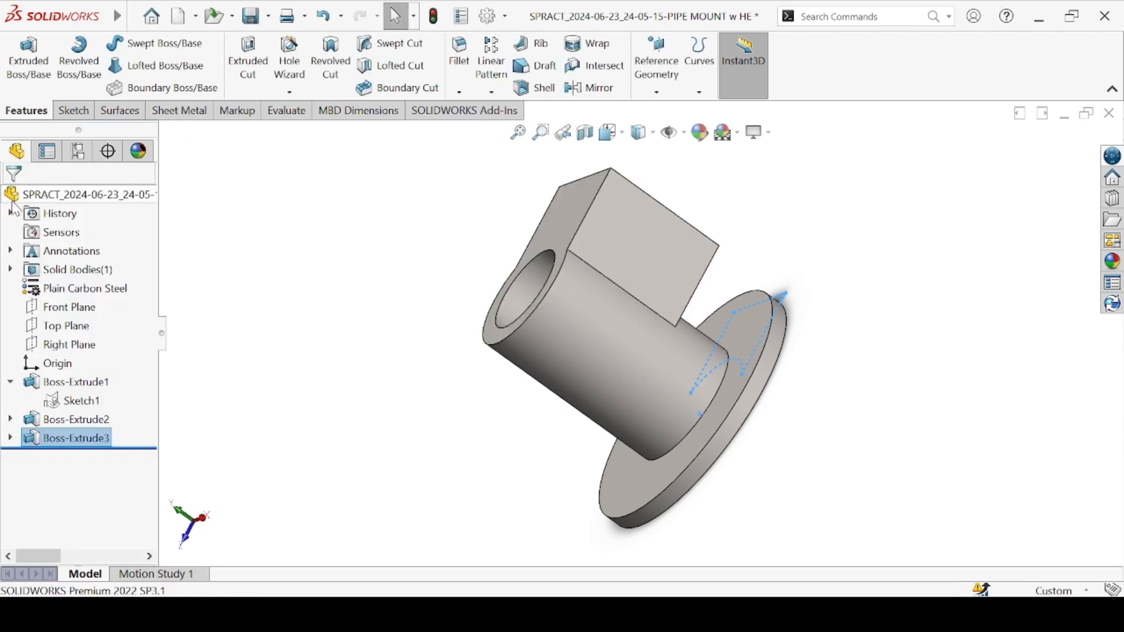
# Open a new sketch on the Top Plane
pyautogui.moveTo(802, 290); pyautogui.dragTo(877, 269, button='middle')
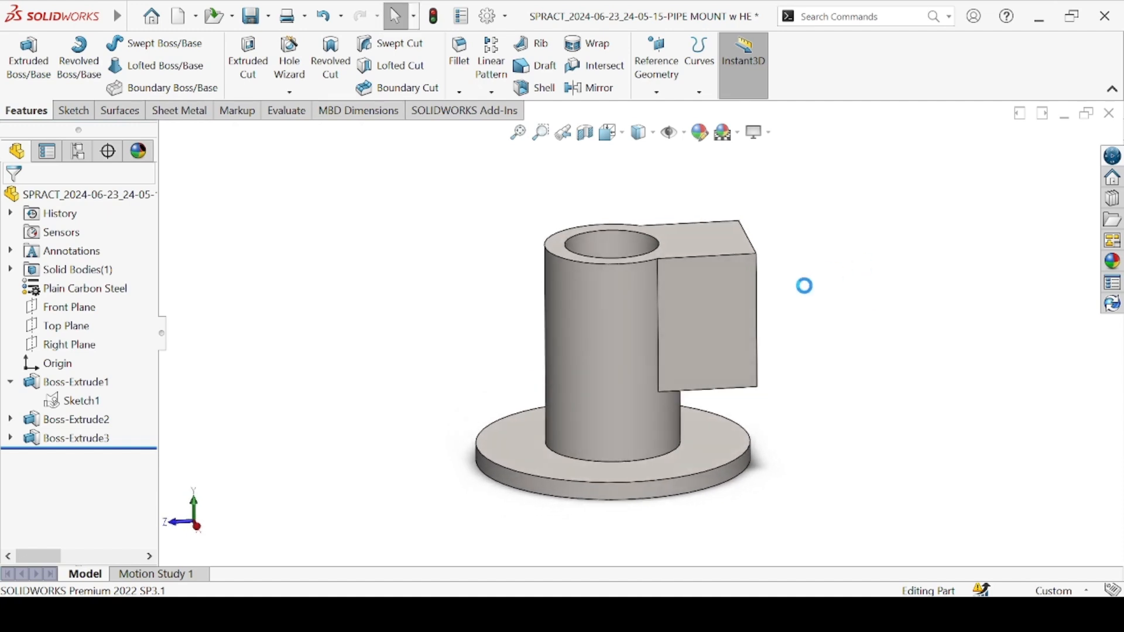
pyautogui.moveTo(799, 406); pyautogui.dragTo(829, 378, button='middle')
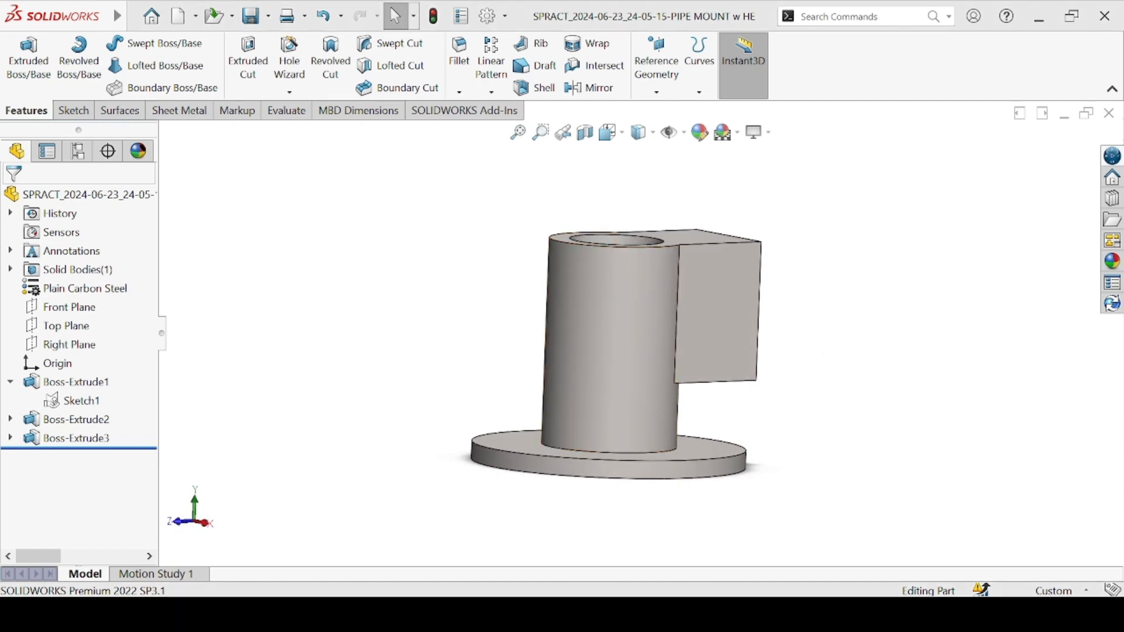
pyautogui.moveTo(299, 312); pyautogui.dragTo(382, 374, button='middle')
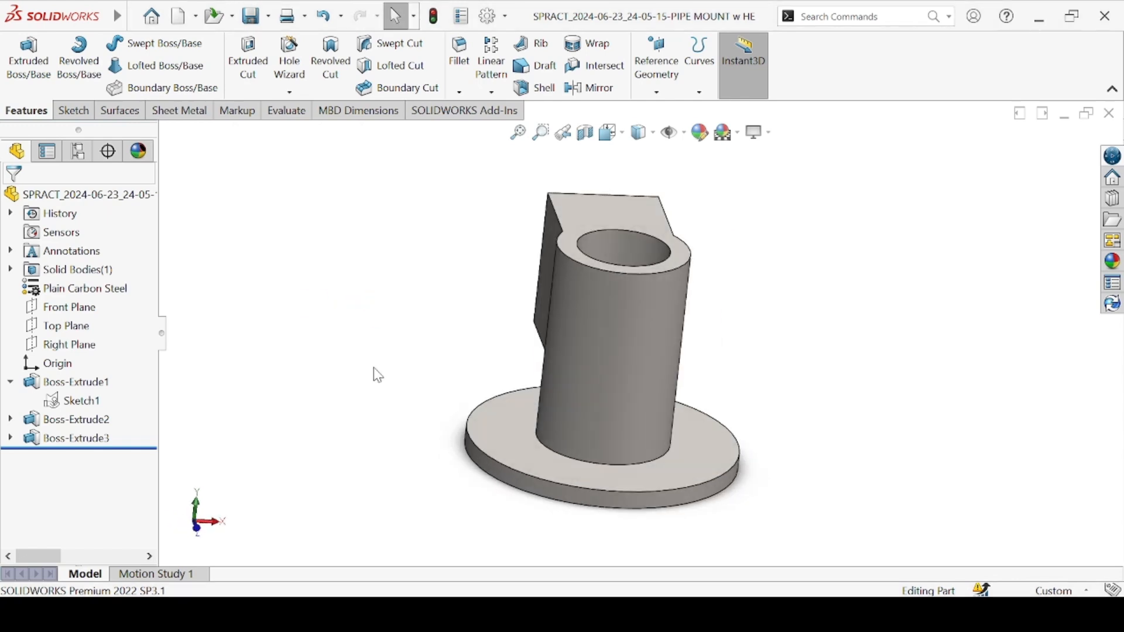
pyautogui.click(101, 324)
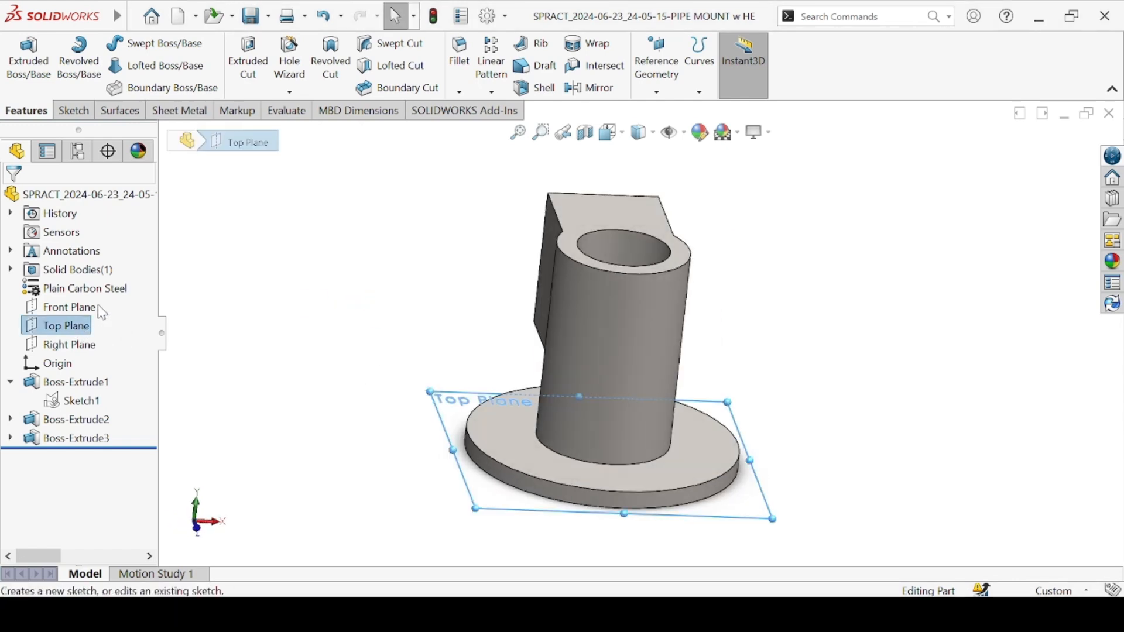
pyautogui.click(97, 305)
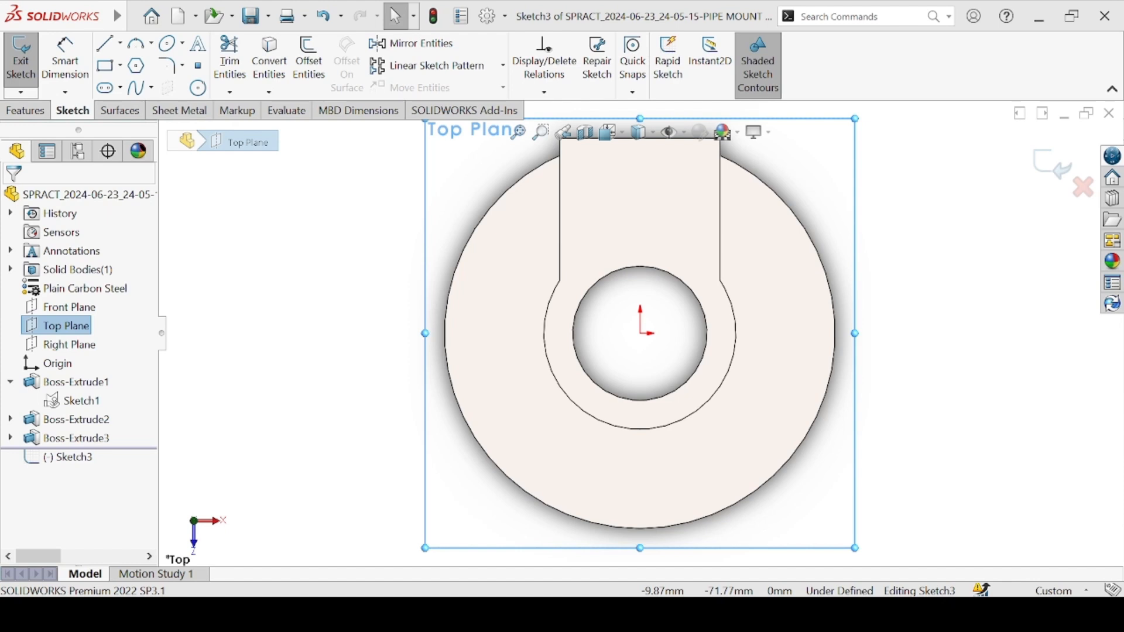
# Sketch a horizontal line about 86 mm long ending at the origin and a vertical line about 70 mm long down from it
pyautogui.click(106, 43)
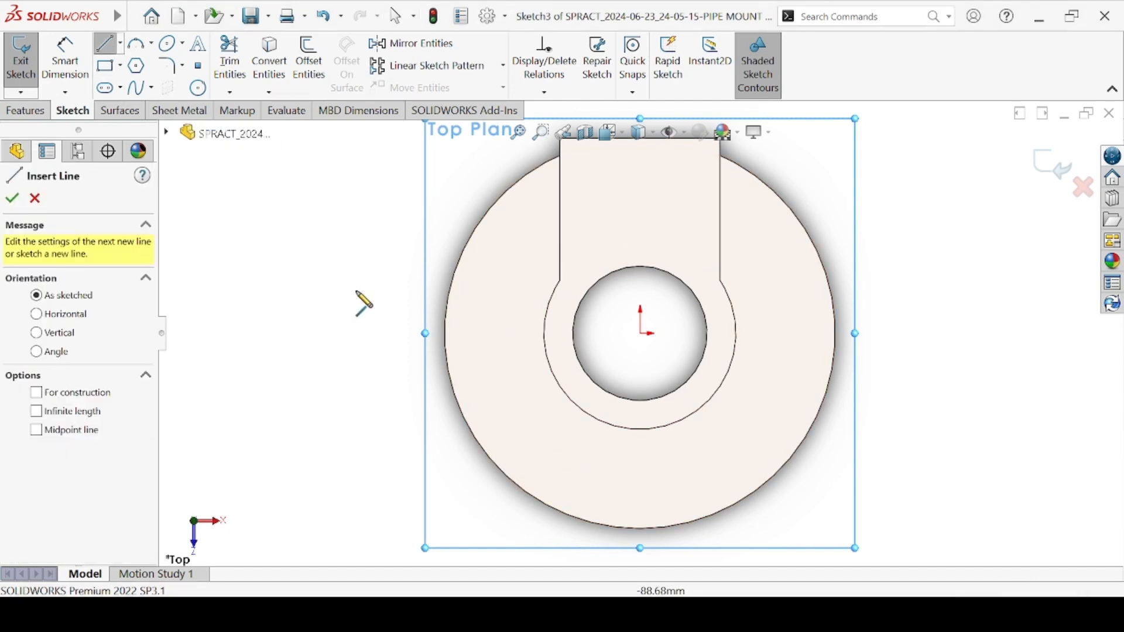
pyautogui.click(363, 334)
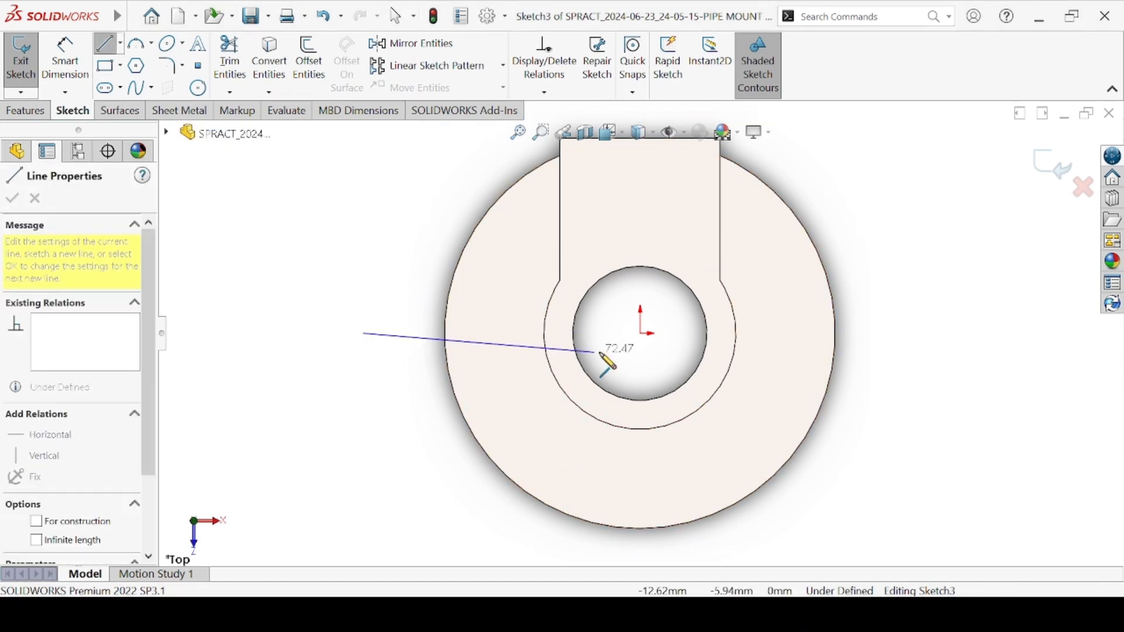
pyautogui.click(642, 334)
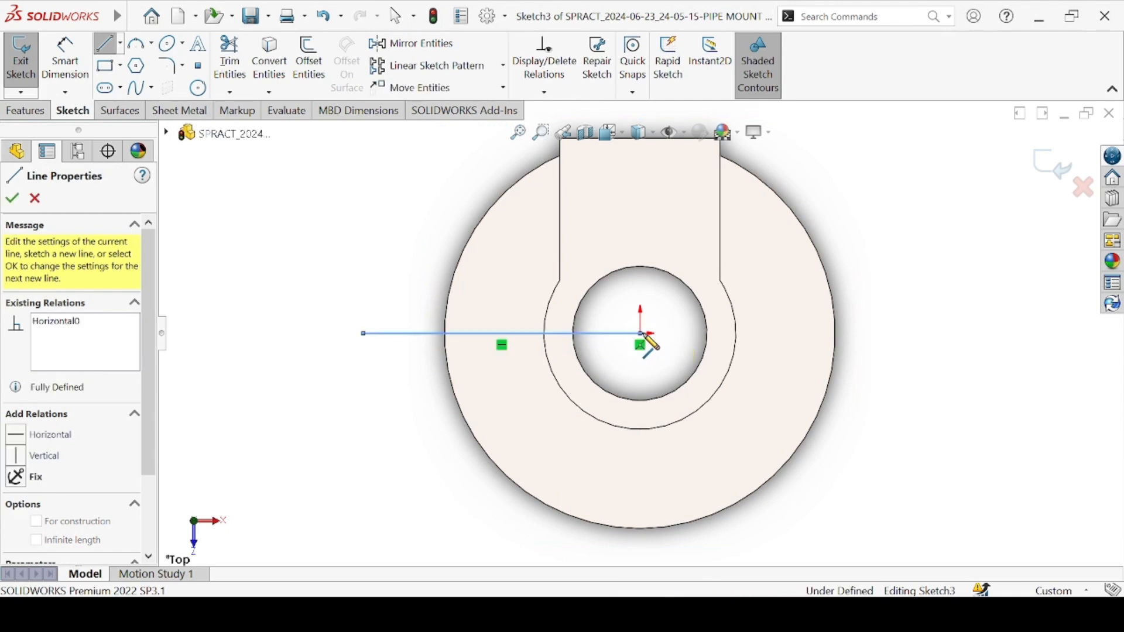
pyautogui.click(641, 559)
pyautogui.press('Escape')
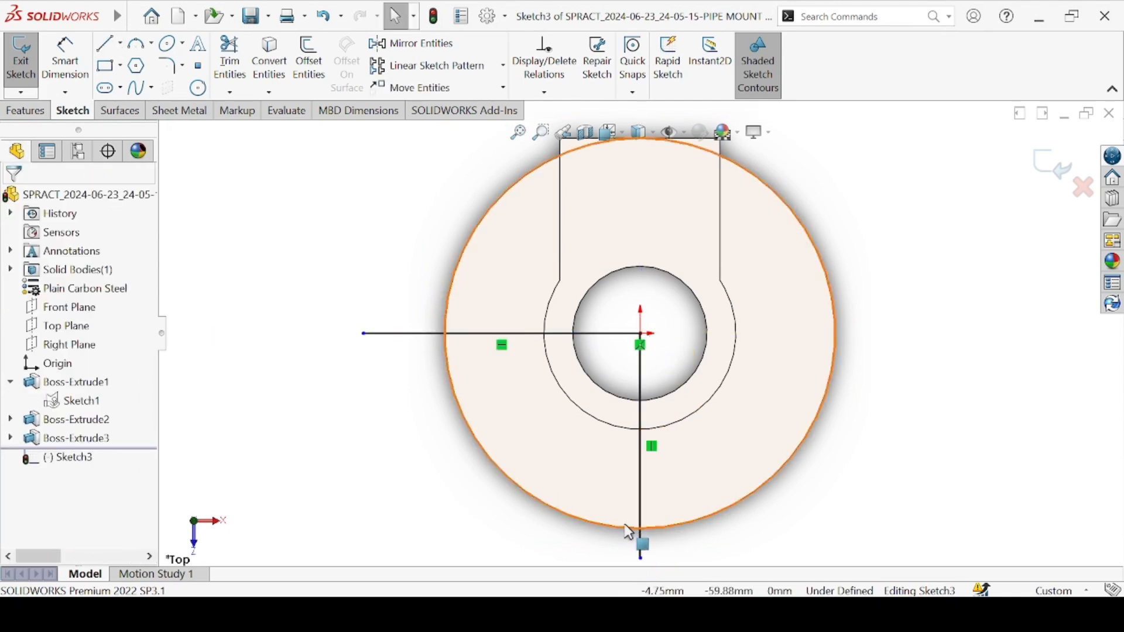
# Sketch a slanted line about 91 mm long from the origin between the two lines, and make the horizontal line construction geometry
pyautogui.press('l')
pyautogui.click(641, 339)
pyautogui.click(431, 535)
pyautogui.press('Escape')
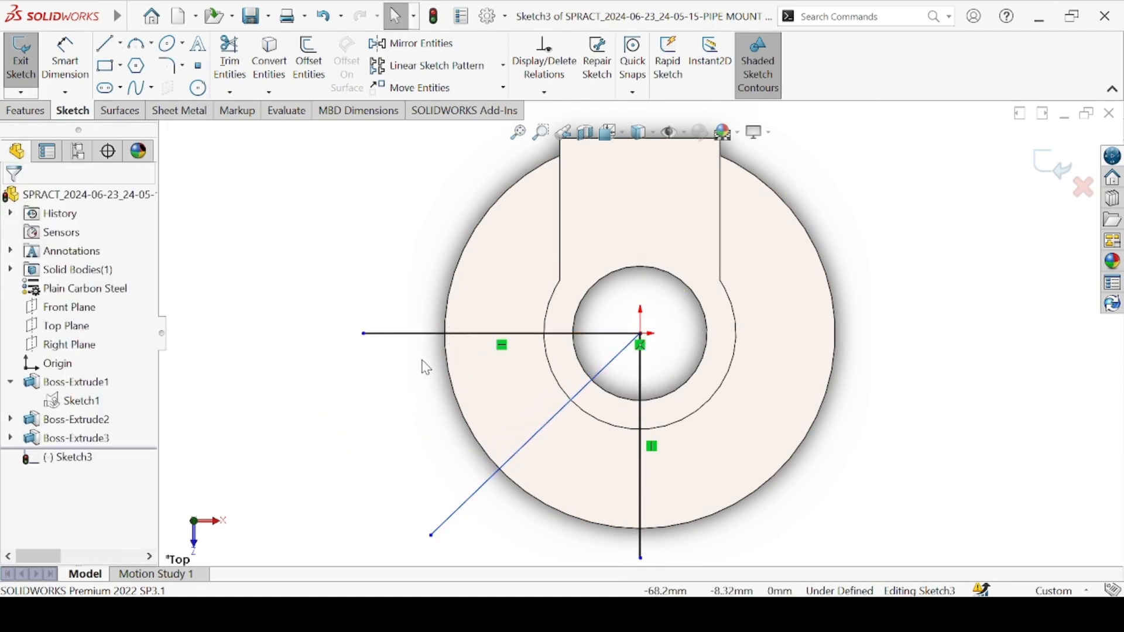
pyautogui.click(457, 334)
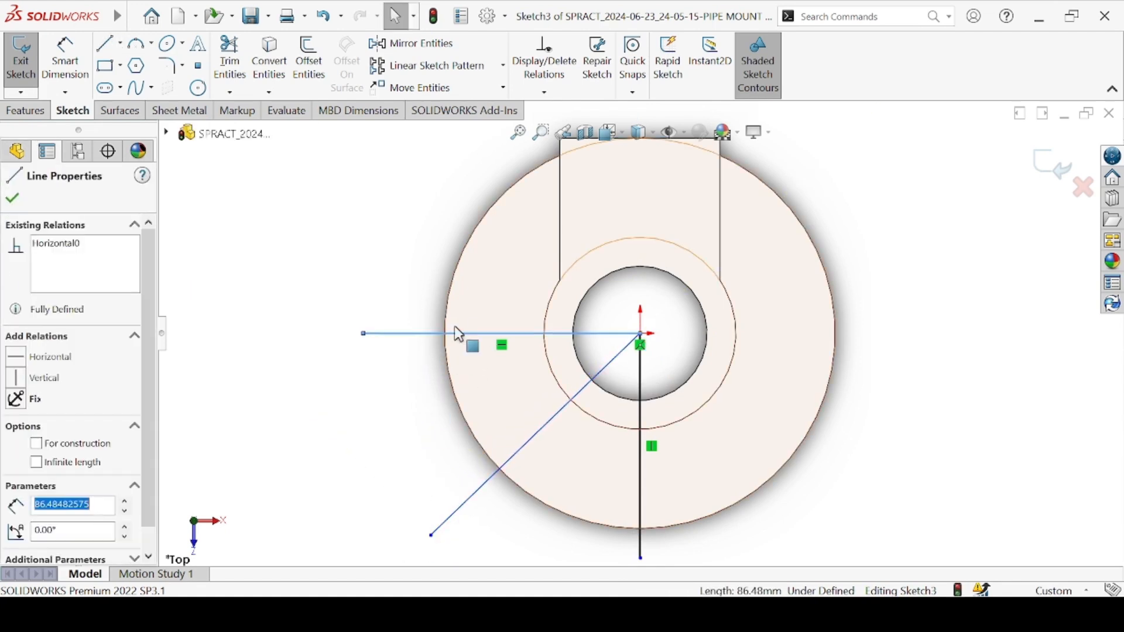
pyautogui.click(500, 301)
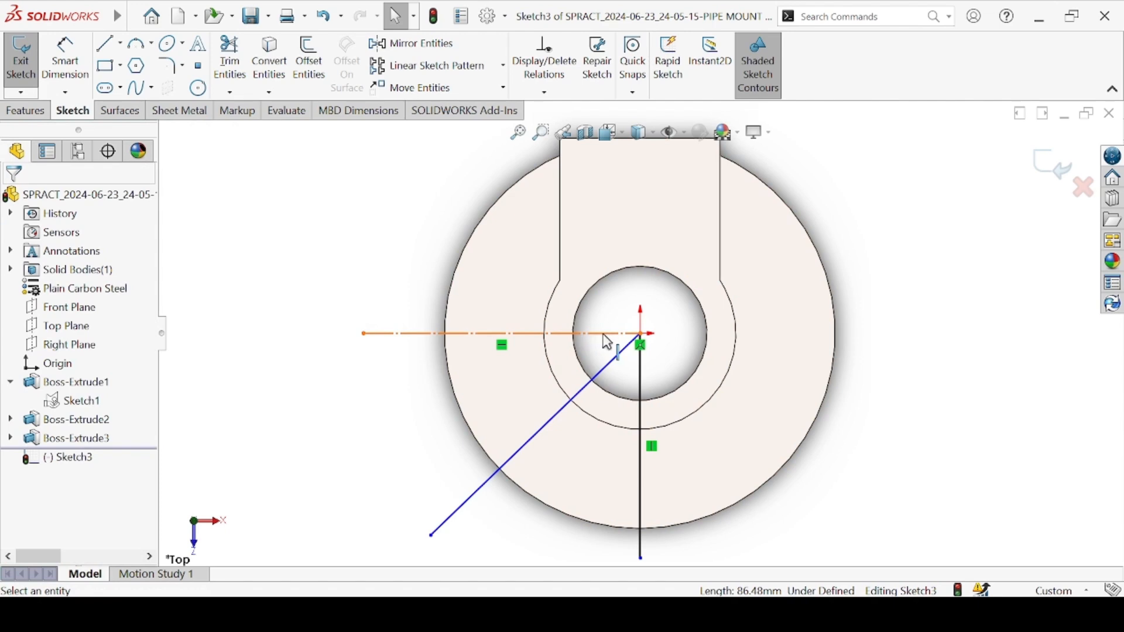
pyautogui.click(643, 336)
pyautogui.moveTo(643, 336); pyautogui.dragTo(704, 334)
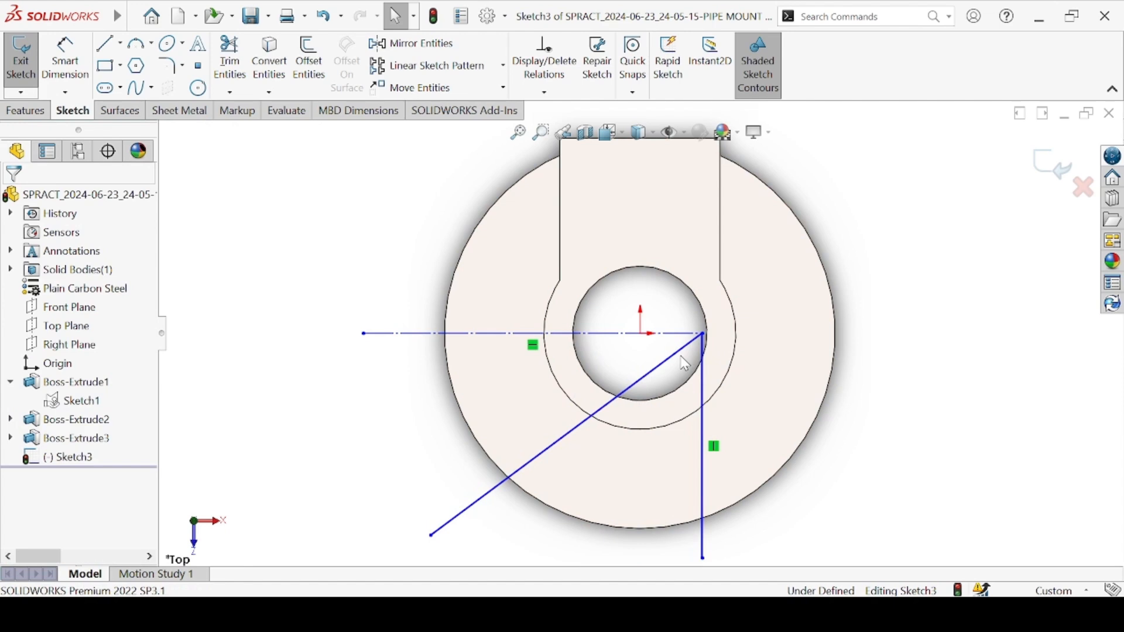
pyautogui.hotkey('ctrl', 'z')
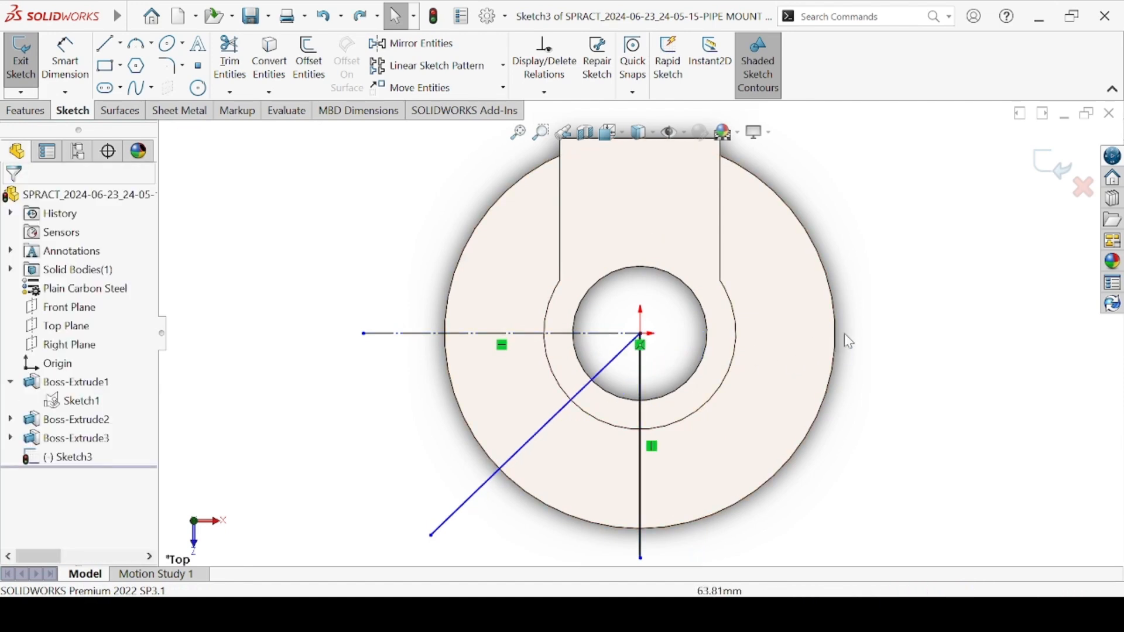
# Make the vertical line below the origin construction geometry
pyautogui.press('f')
pyautogui.click(642, 455)
pyautogui.click(635, 431)
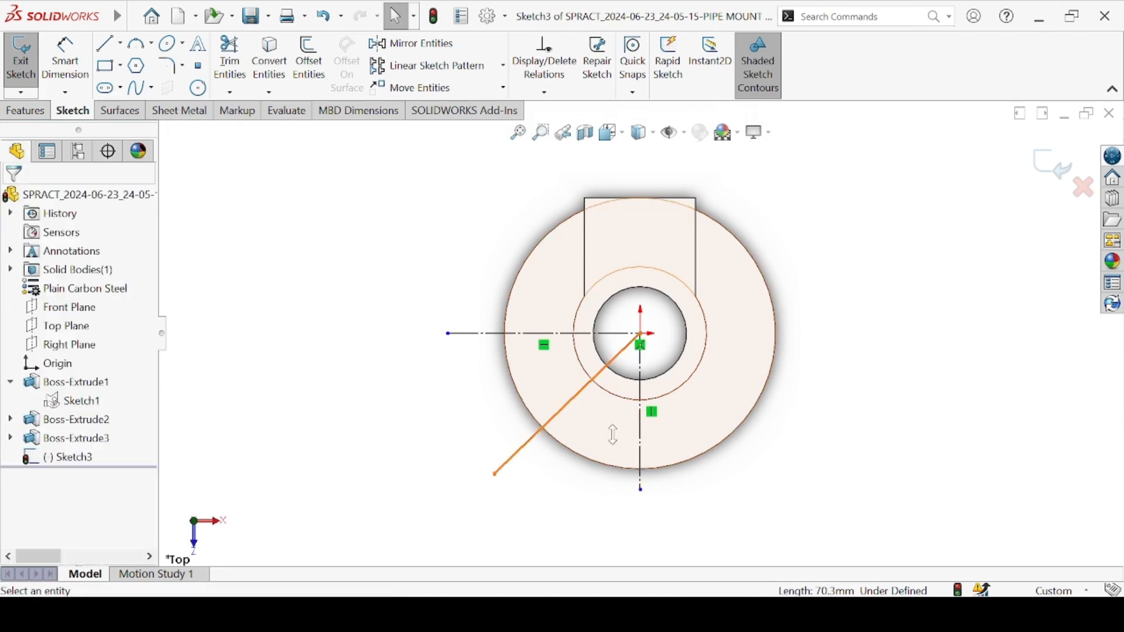
# Dimension the angle between the horizontal centerline and the slanted line as 60°, and make the slanted line construction geometry
pyautogui.press('d')
pyautogui.click(531, 332)
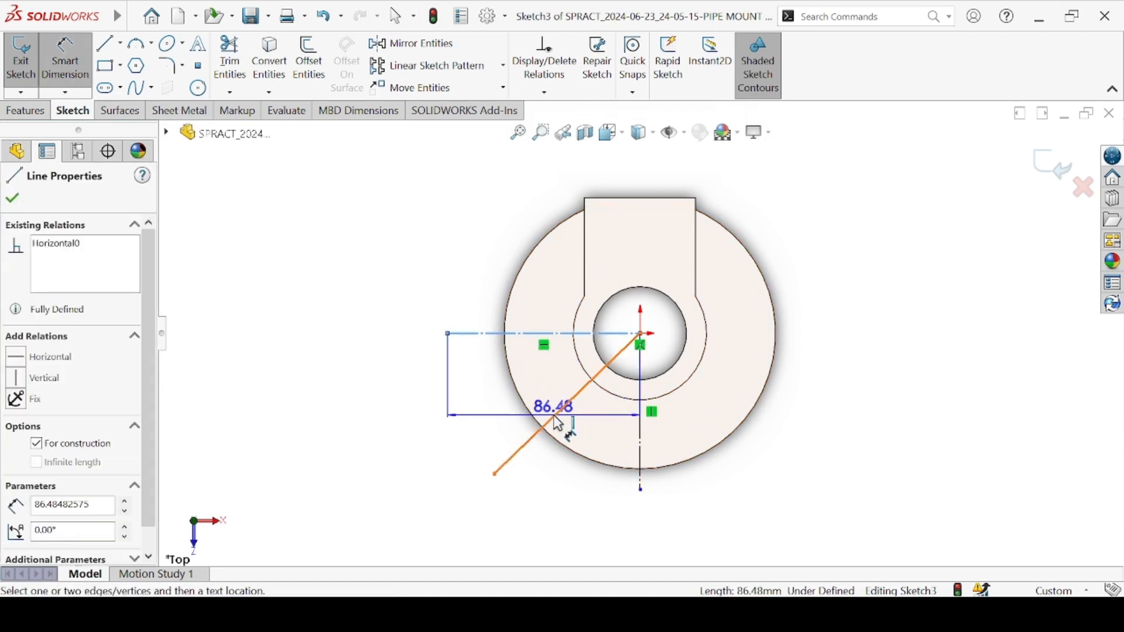
pyautogui.click(557, 419)
pyautogui.click(457, 432)
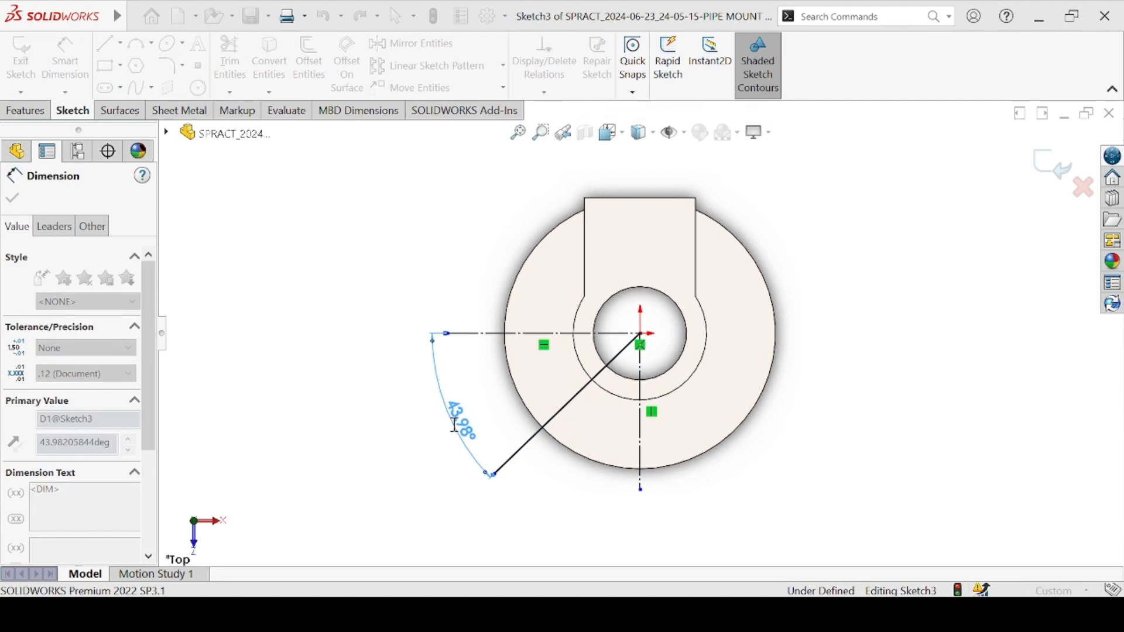
pyautogui.write('60')
pyautogui.press('Return')
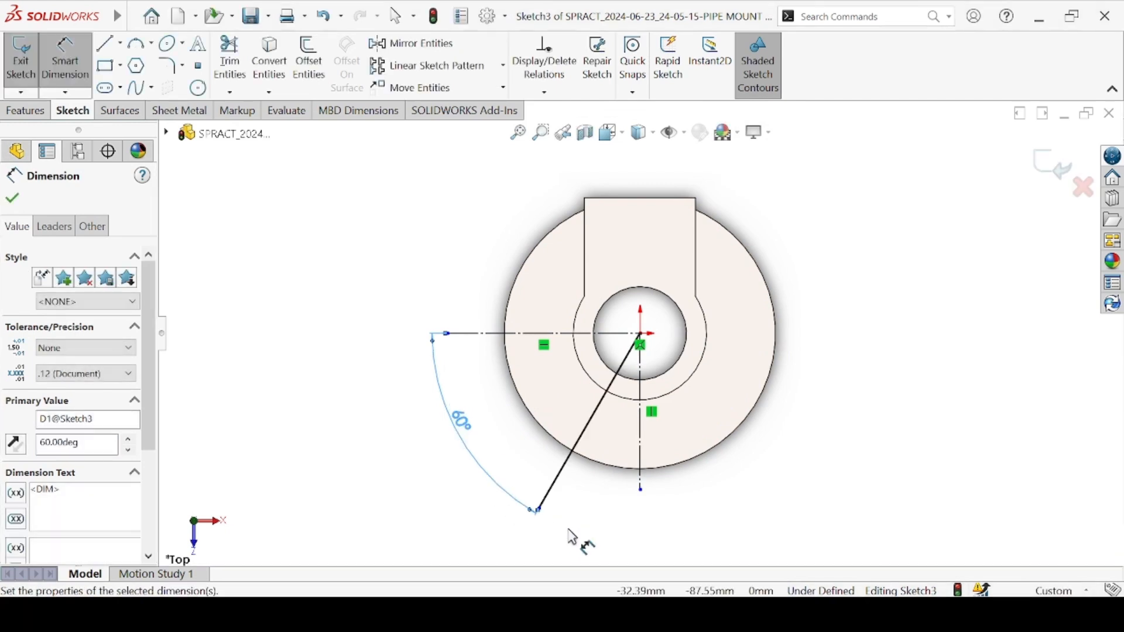
pyautogui.press('Escape')
pyautogui.click(563, 486)
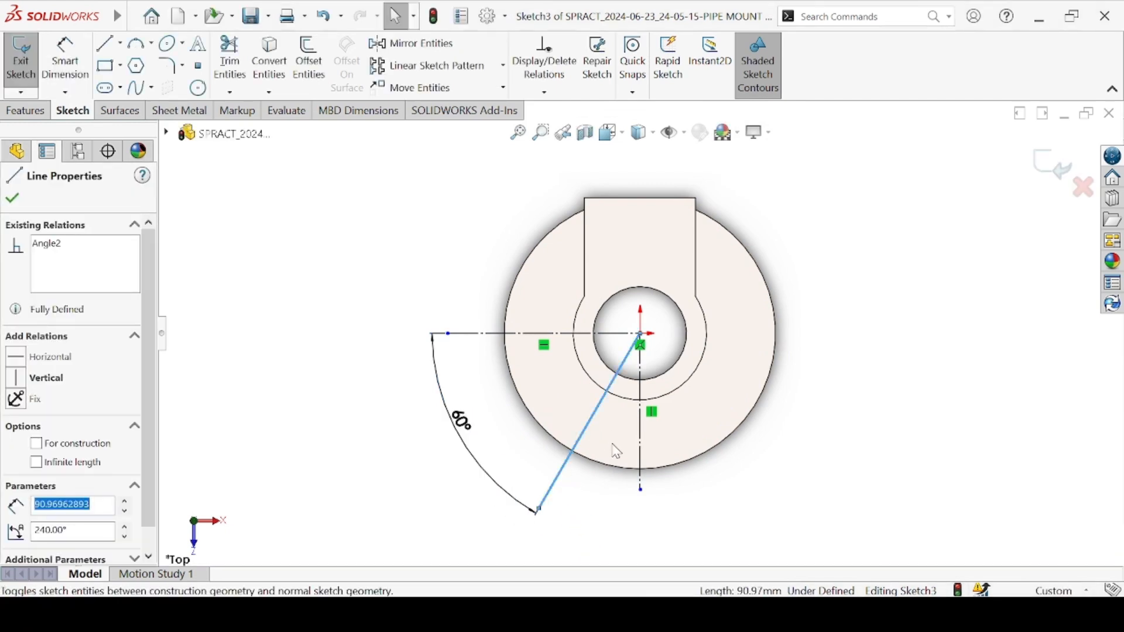
pyautogui.click(592, 448)
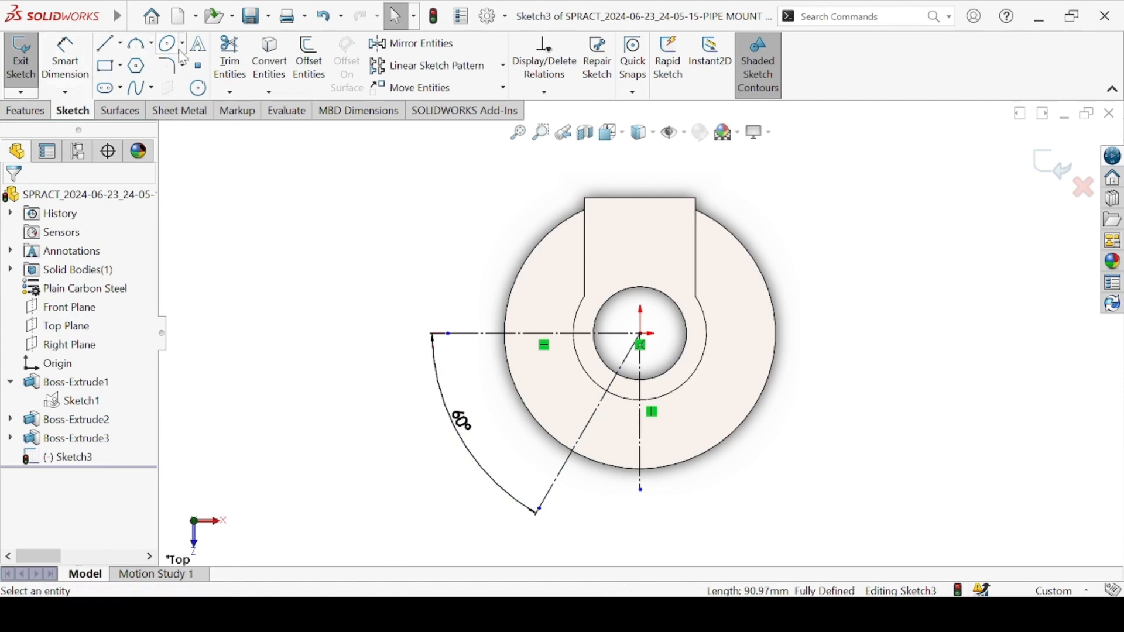
# Sketch a circle about 92 mm in diameter centred on the origin
pyautogui.click(198, 88)
pyautogui.click(641, 334)
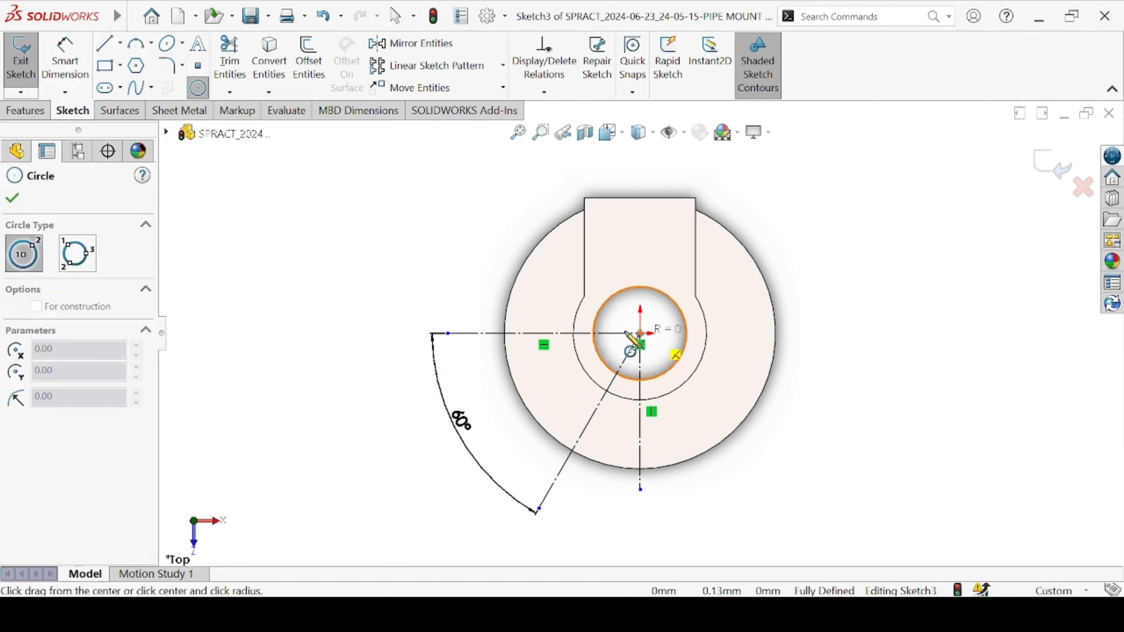
pyautogui.click(547, 309)
pyautogui.press('Escape')
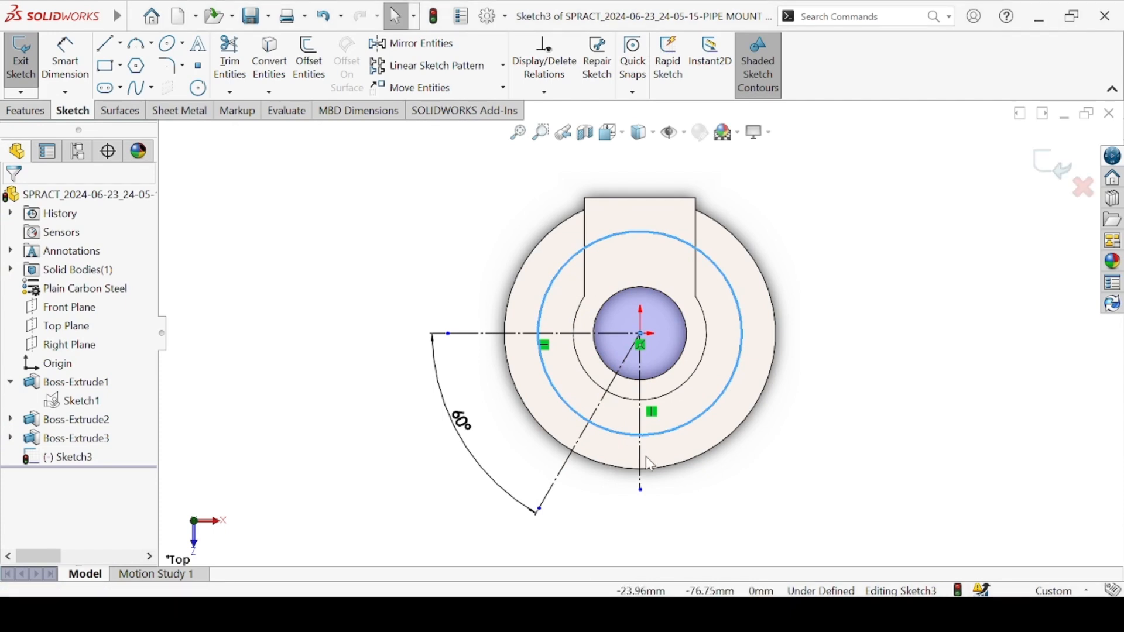
# Dimension the circle's diameter as 88 mm and make the circle construction geometry
pyautogui.moveTo(651, 464); pyautogui.dragTo(673, 434, button='right')
pyautogui.click(744, 380)
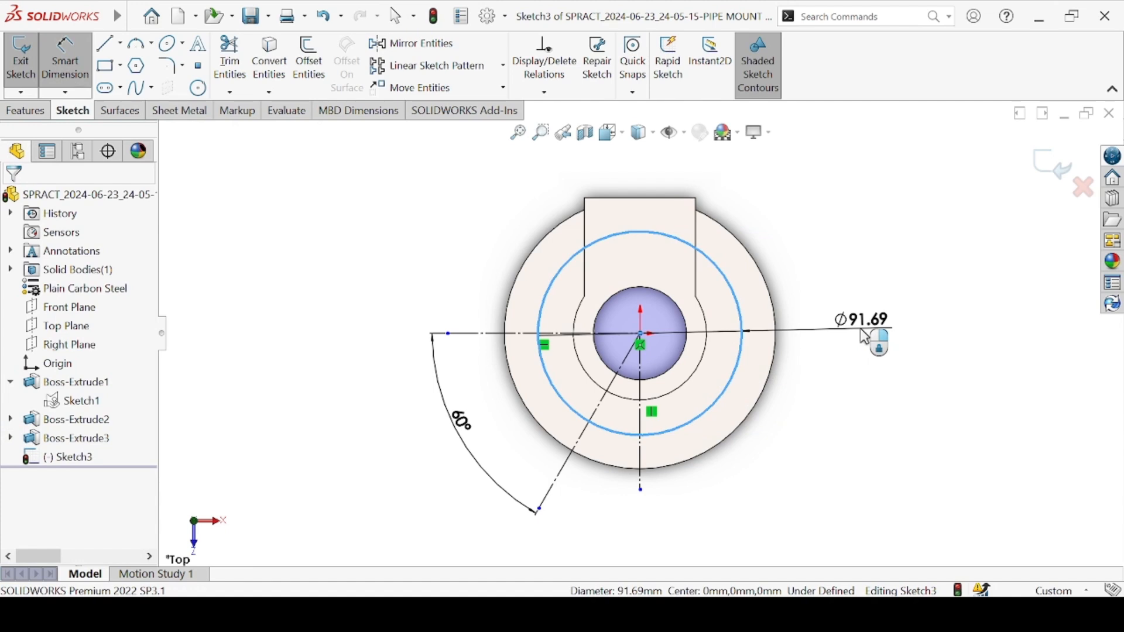
pyautogui.click(858, 337)
pyautogui.write('88')
pyautogui.press('Return')
pyautogui.press('Escape')
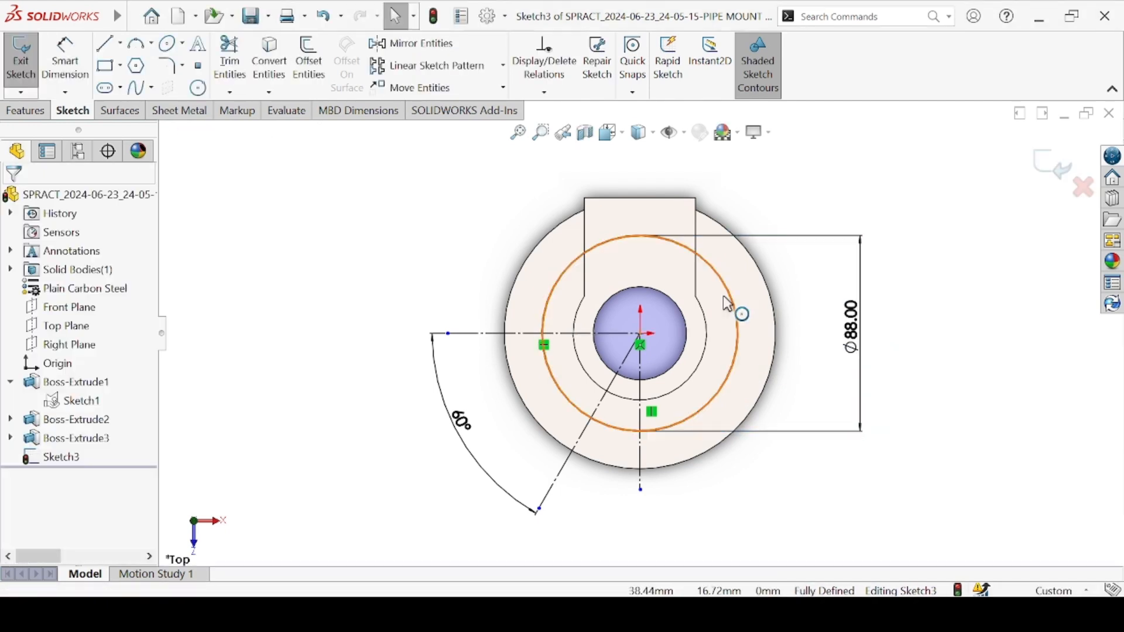
pyautogui.click(742, 311)
pyautogui.click(798, 269)
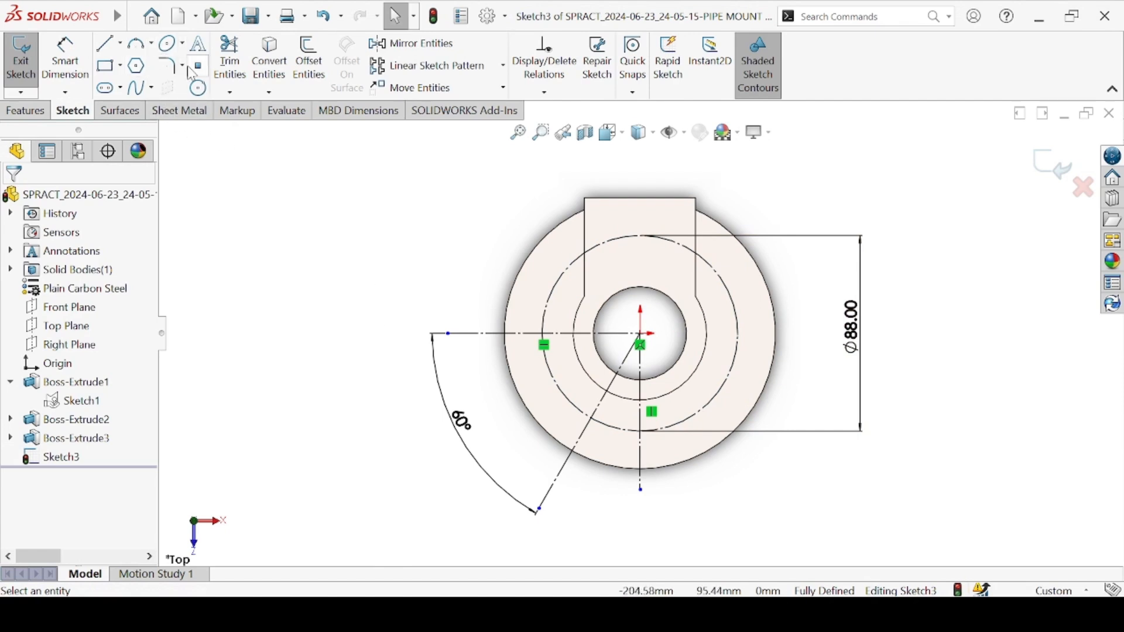
# Sketch two concentric circles where the horizontal centerline crosses the 88 mm circle, the outer one about 32 mm in diameter
pyautogui.click(198, 88)
pyautogui.click(544, 334)
pyautogui.click(518, 304)
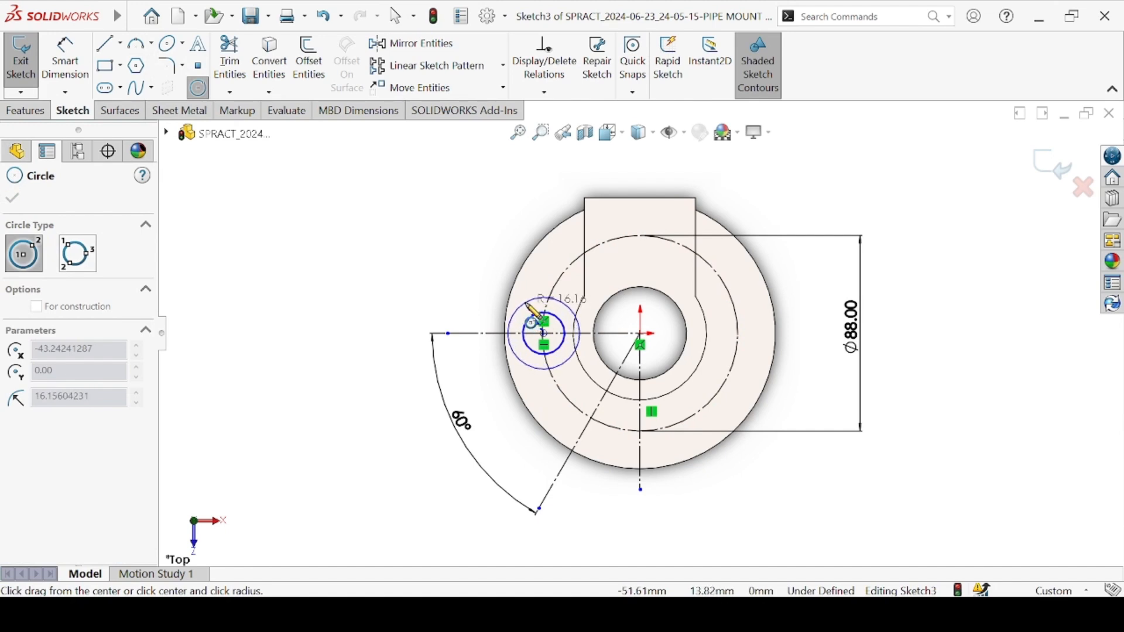
# Sketch a circle about 3 mm in diameter centred on the 60° centerline next to the 88 mm construction circle
pyautogui.click(590, 422)
pyautogui.click(594, 425)
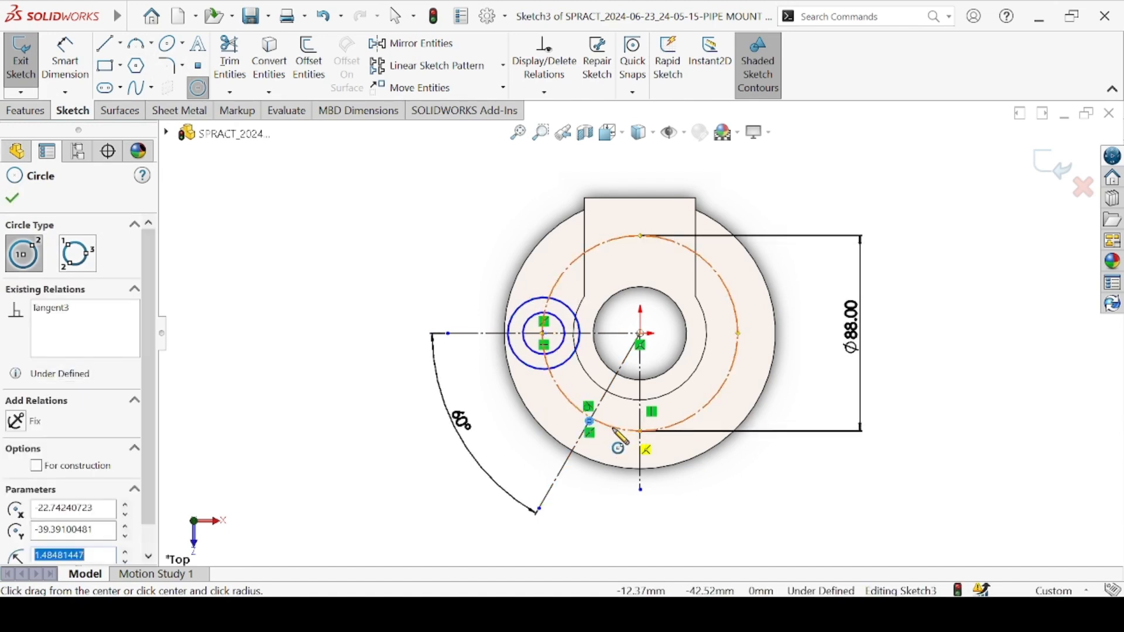
pyautogui.press('Escape')
# Try to make the small circle's centre coincident with the 88 mm construction circle, and delete the small circle
pyautogui.scroll(-10, 586, 428)
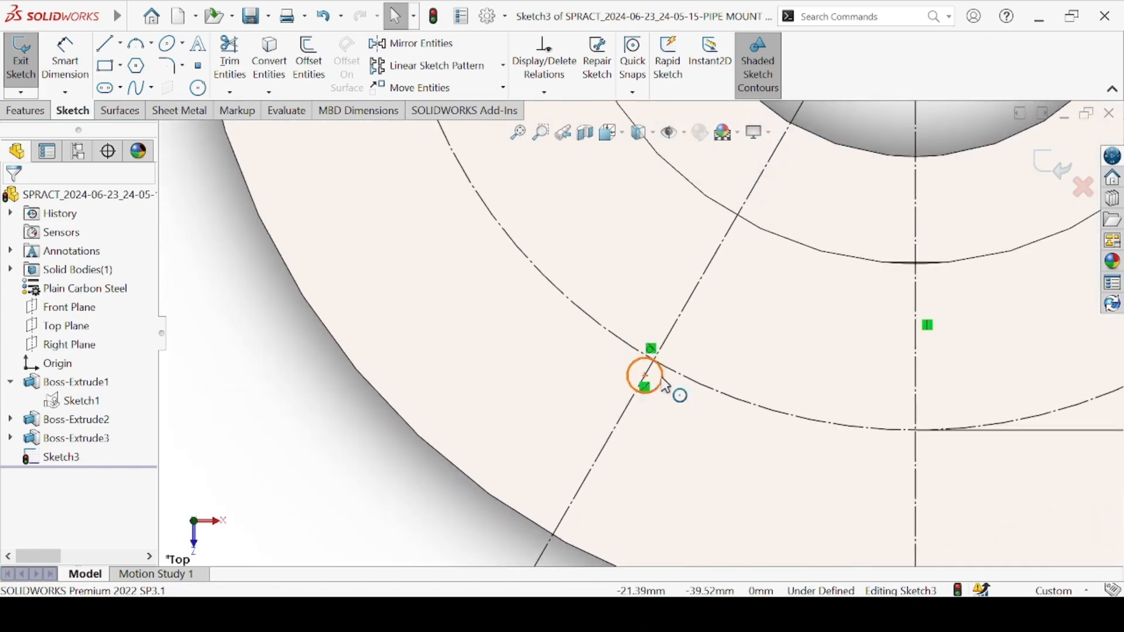
pyautogui.click(646, 376)
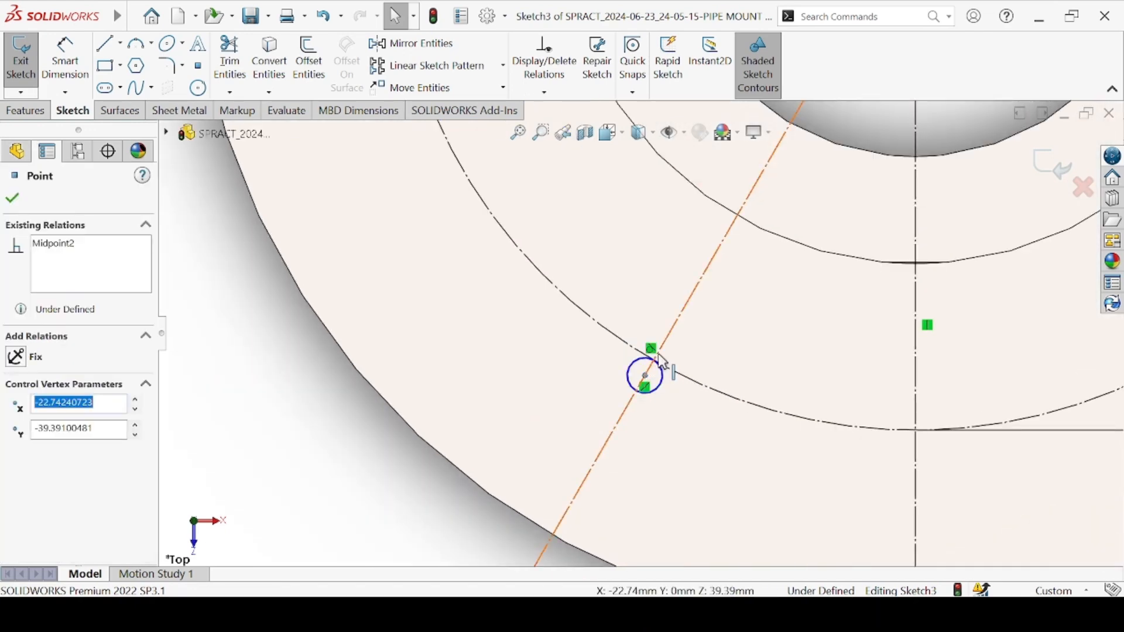
pyautogui.keyDown('ctrl'); pyautogui.click(672, 371); pyautogui.keyUp('ctrl')
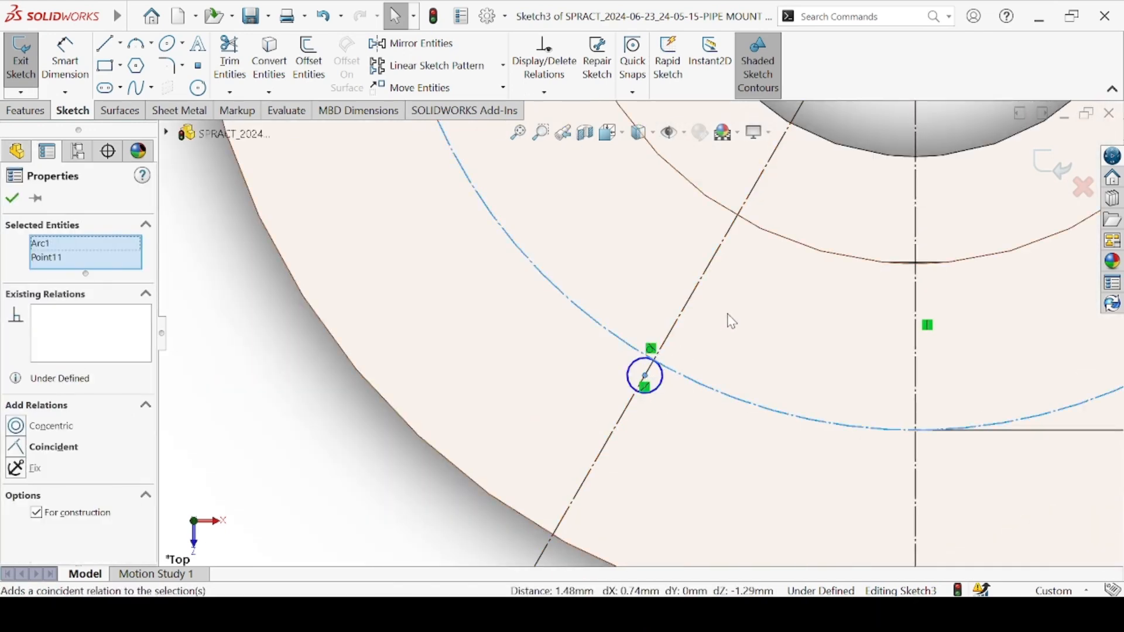
pyautogui.hotkey('alt', 'd')
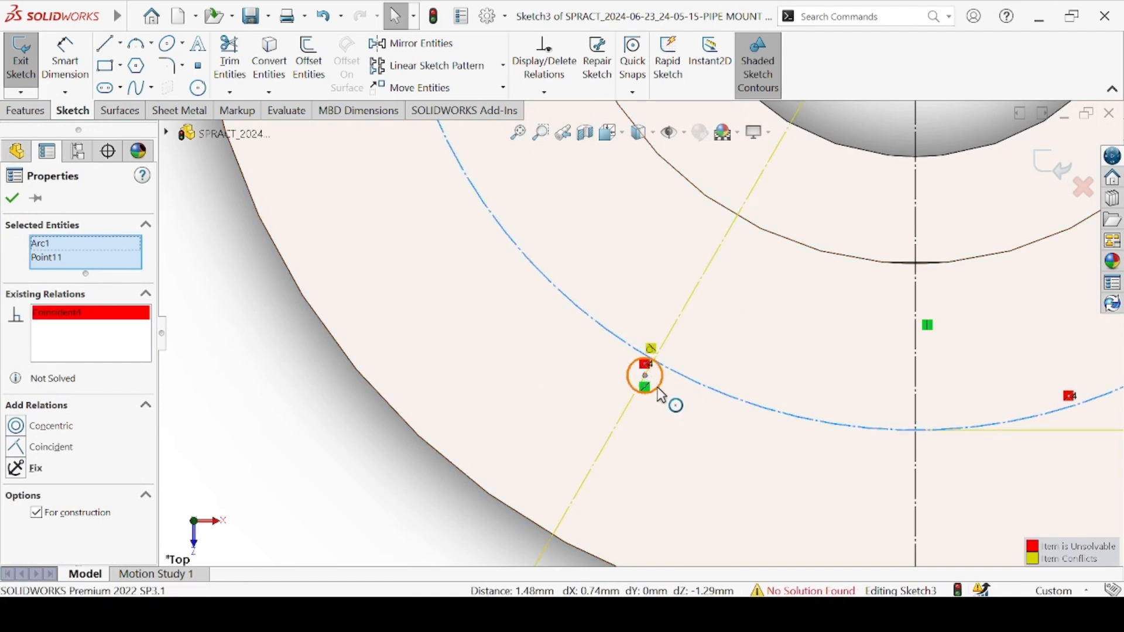
pyautogui.click(662, 395)
pyautogui.press('Delete')
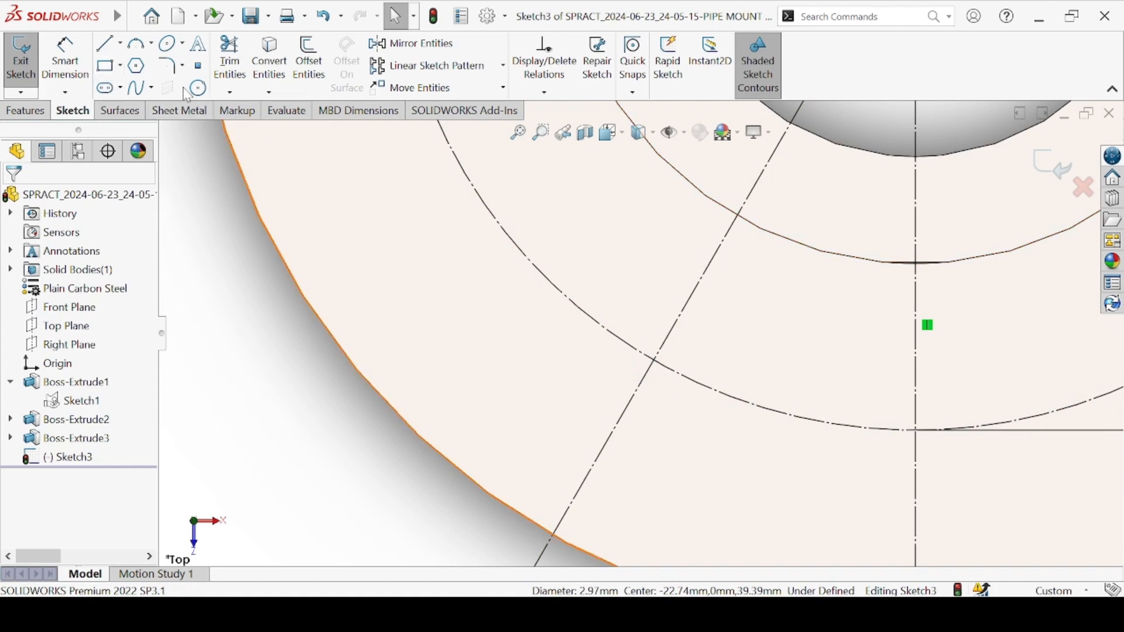
# Sketch a circle about 7.4 mm in diameter on the 60° centerline and make its centre coincident with the 88 mm construction circle
pyautogui.click(199, 92)
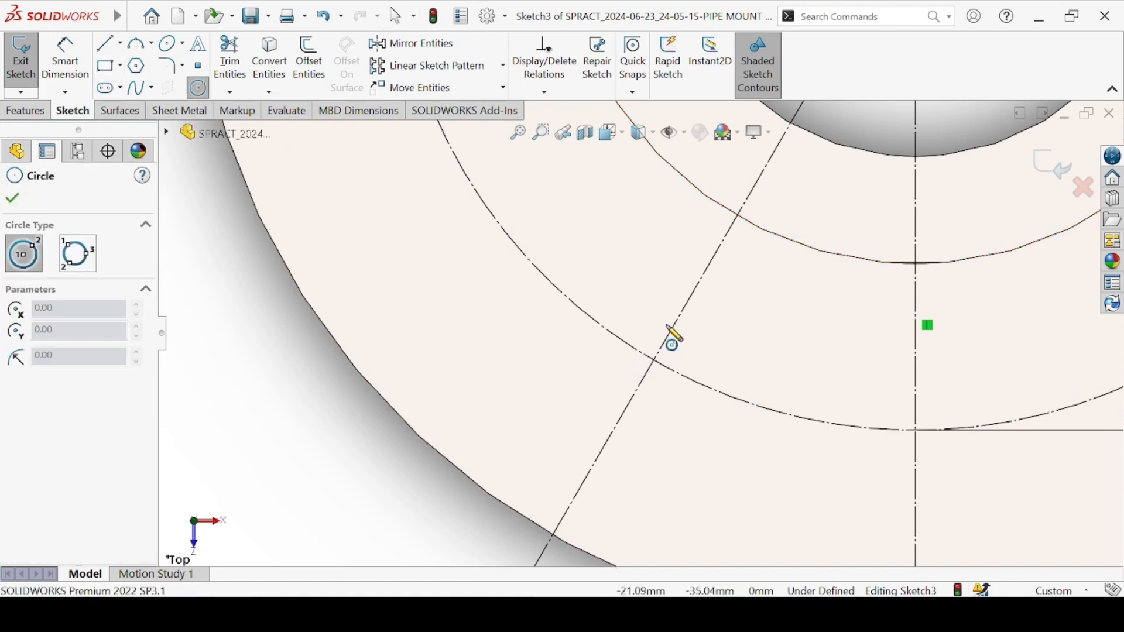
pyautogui.click(655, 359)
pyautogui.click(632, 325)
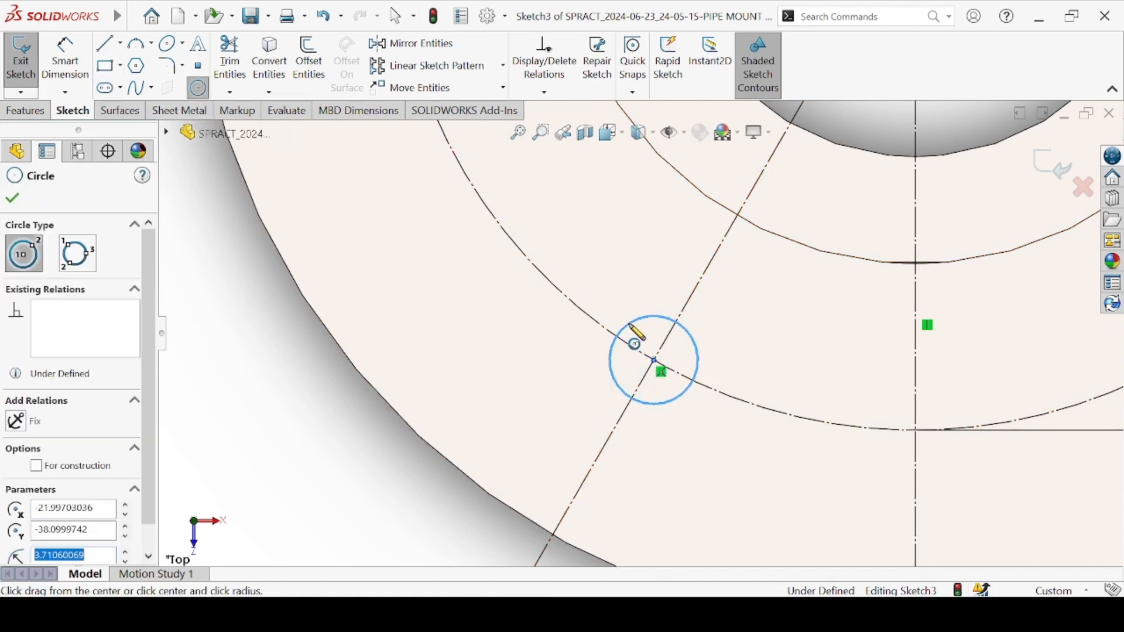
pyautogui.press('Escape')
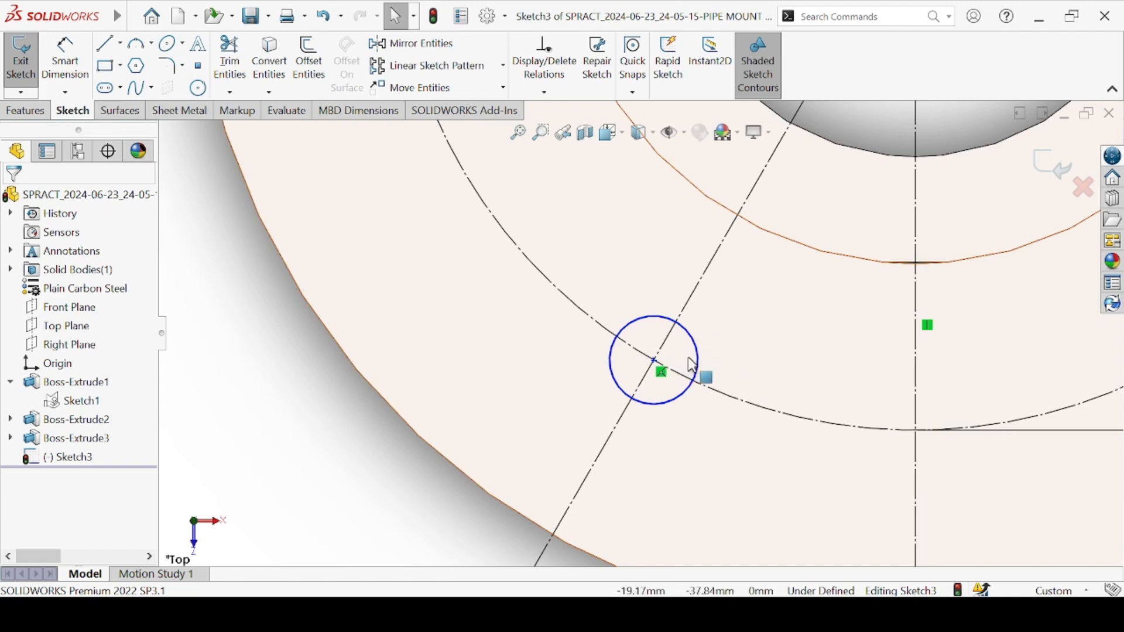
pyautogui.moveTo(659, 371); pyautogui.dragTo(727, 406)
pyautogui.keyDown('ctrl'); pyautogui.click(726, 404); pyautogui.keyUp('ctrl')
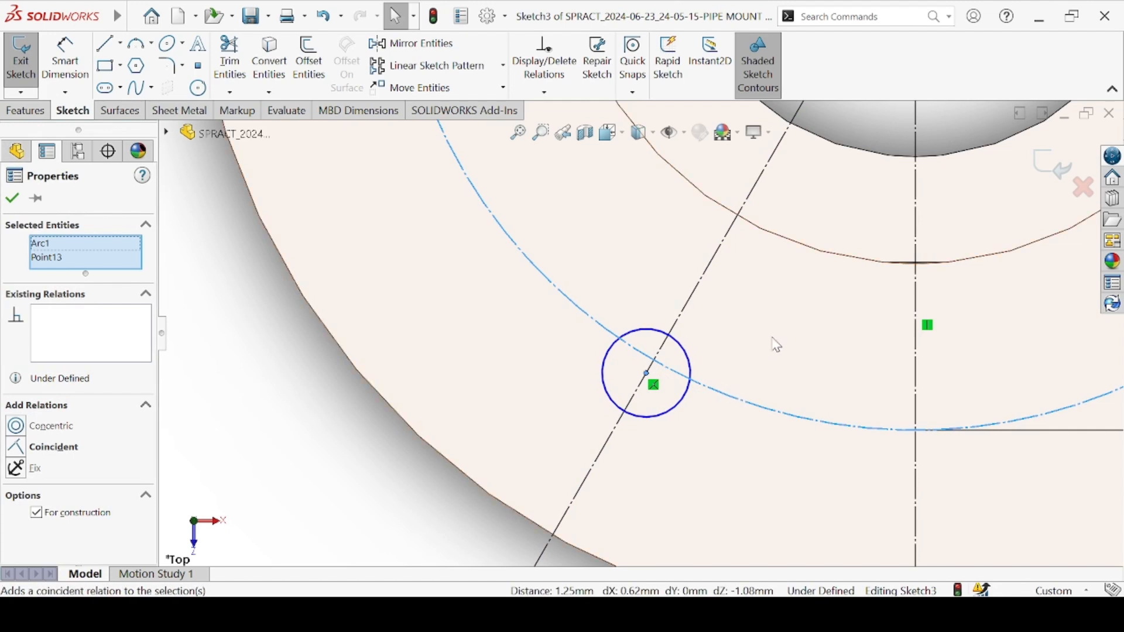
pyautogui.click(364, 480)
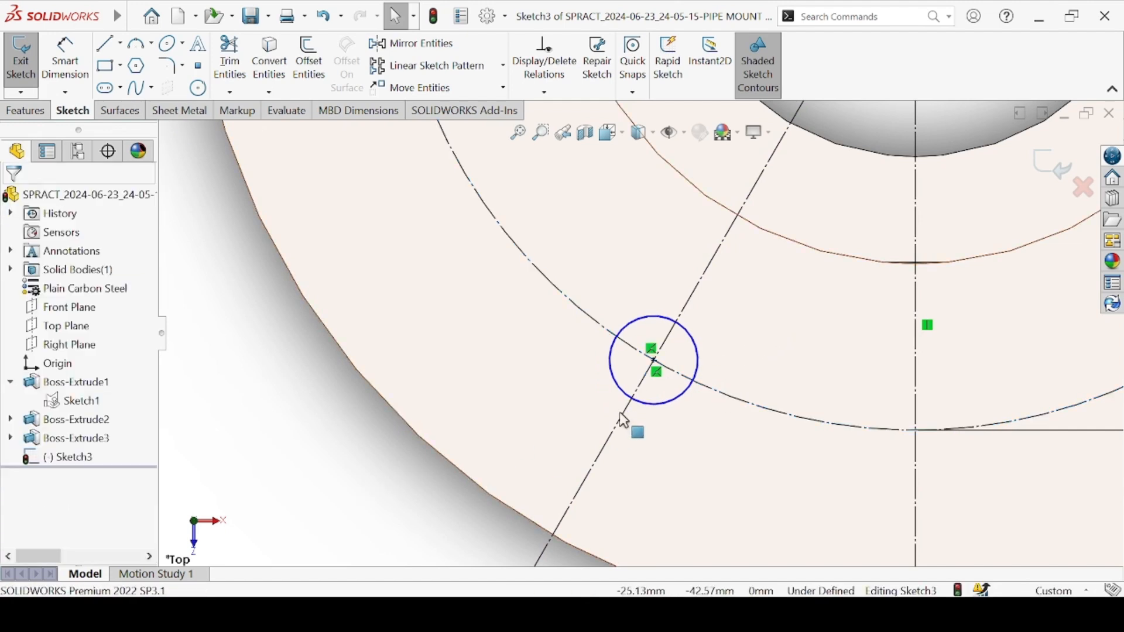
# Sketch a larger concentric circle about 18 mm in diameter around the small circle on the 60° centerline
pyautogui.scroll(3, 648, 405)
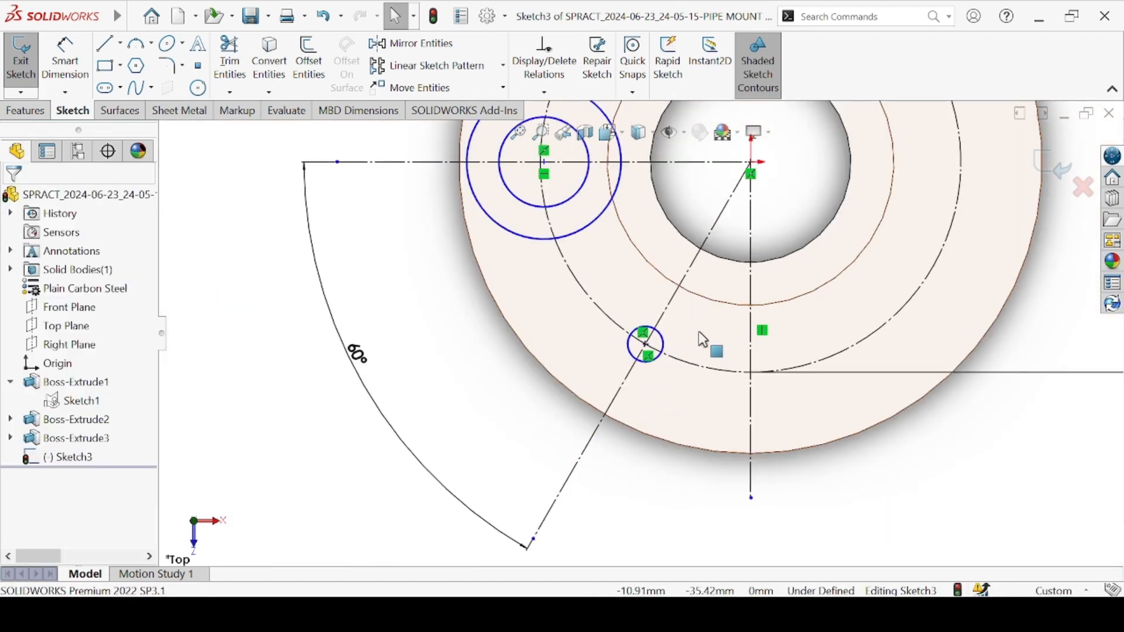
pyautogui.click(198, 88)
pyautogui.moveTo(646, 344); pyautogui.dragTo(615, 314)
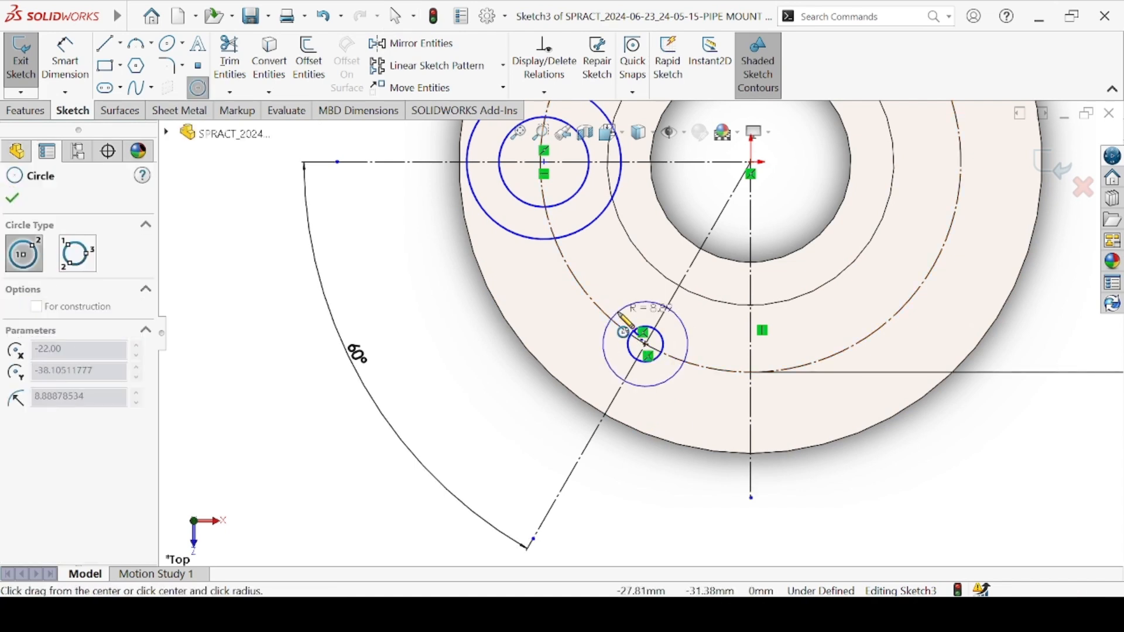
pyautogui.press('Escape')
# Add an equal relation between the inner circles on the horizontal and 60° centerlines
pyautogui.click(571, 199)
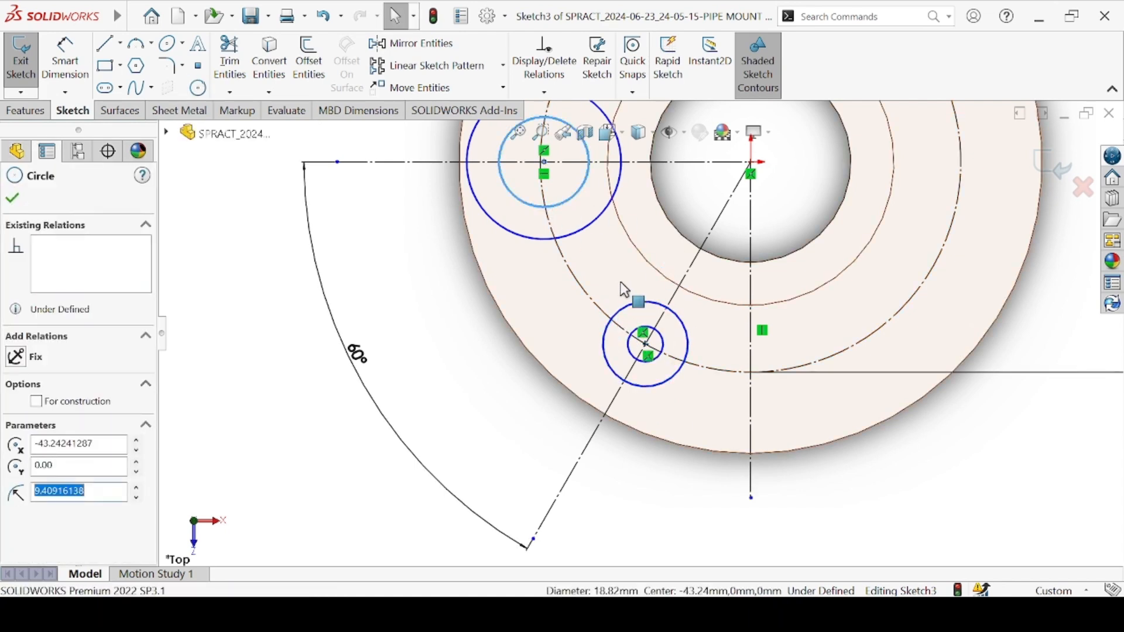
pyautogui.keyDown('ctrl'); pyautogui.click(646, 360); pyautogui.keyUp('ctrl')
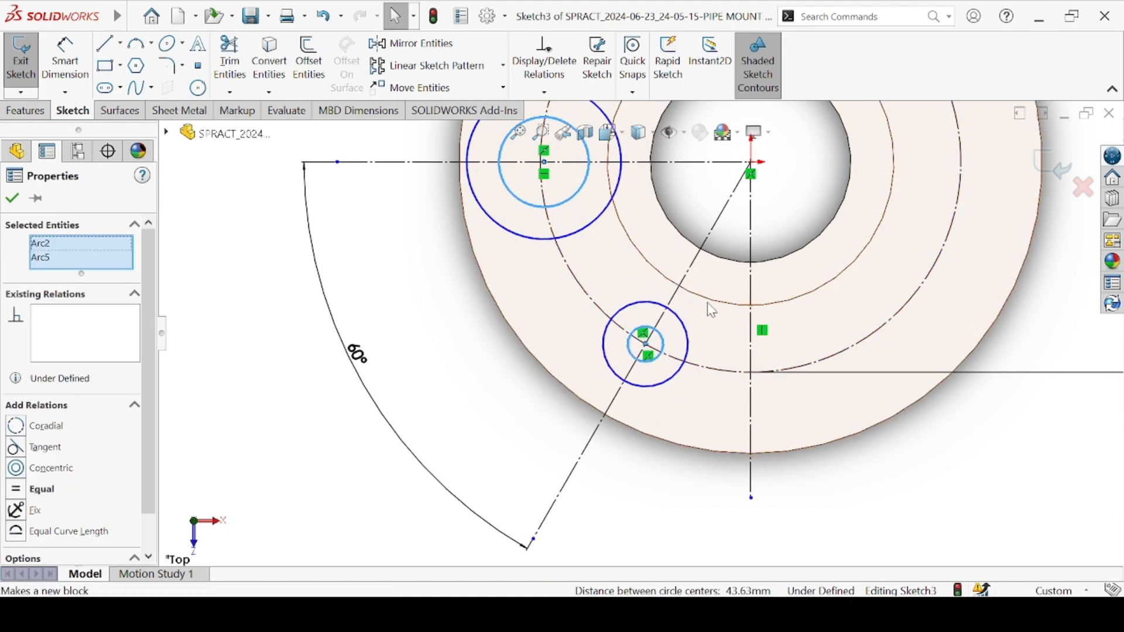
pyautogui.click(748, 290)
pyautogui.click(506, 449)
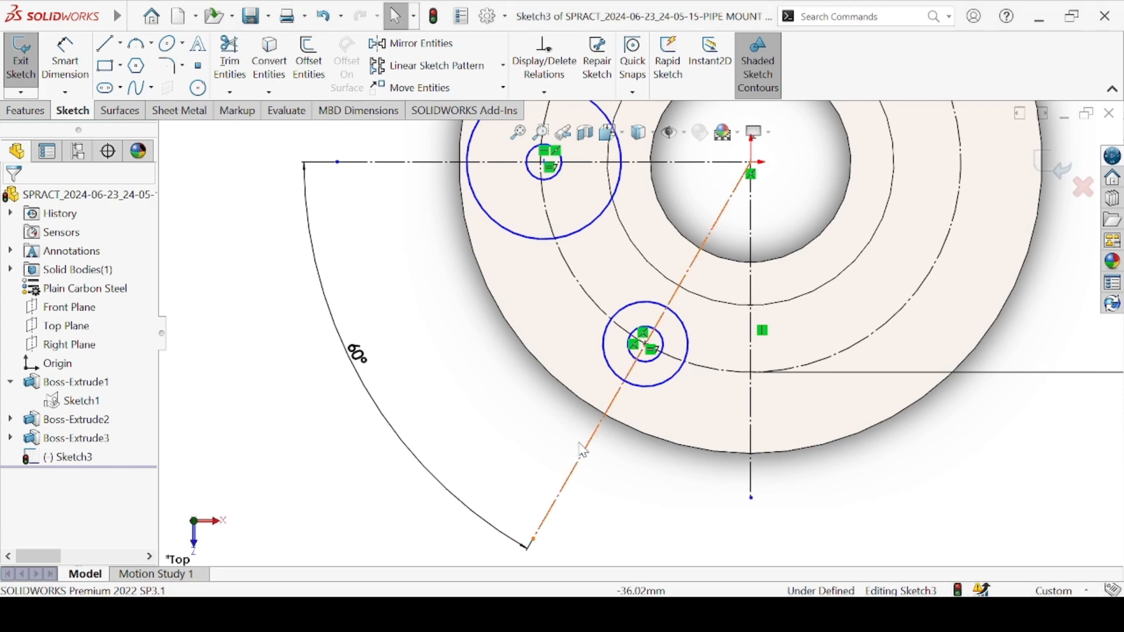
# Dimension the inner circle on the 60° centerline with a diameter of 12 mm
pyautogui.scroll(-1, 643, 378)
pyautogui.moveTo(708, 400); pyautogui.dragTo(701, 366, button='right')
pyautogui.click(669, 335)
pyautogui.click(707, 518)
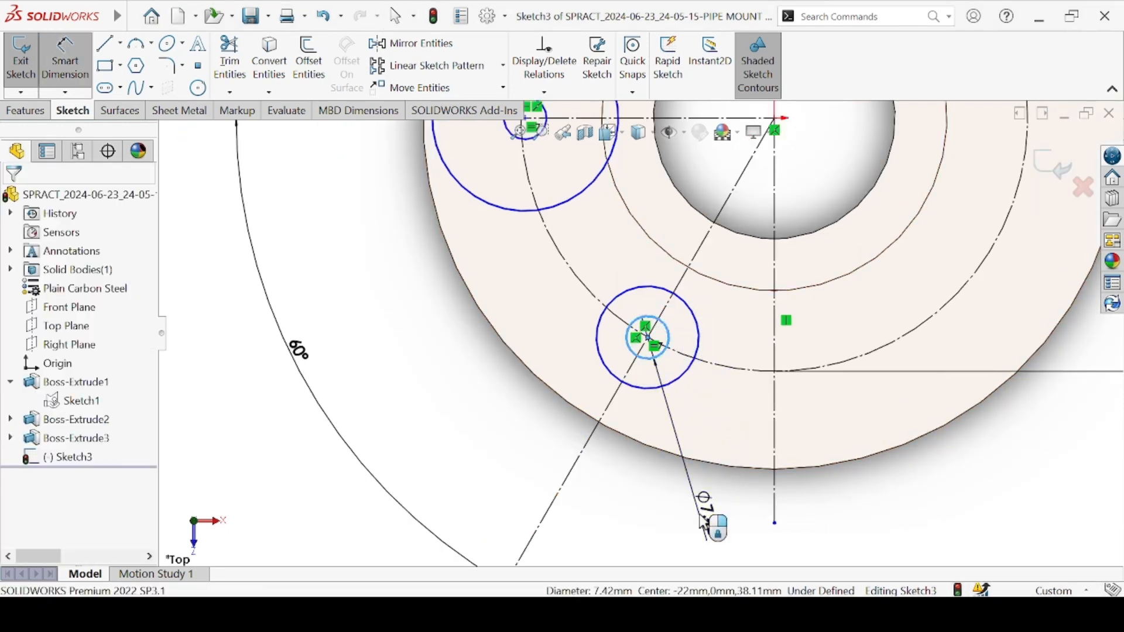
pyautogui.write('12.00mm')
pyautogui.press('Return')
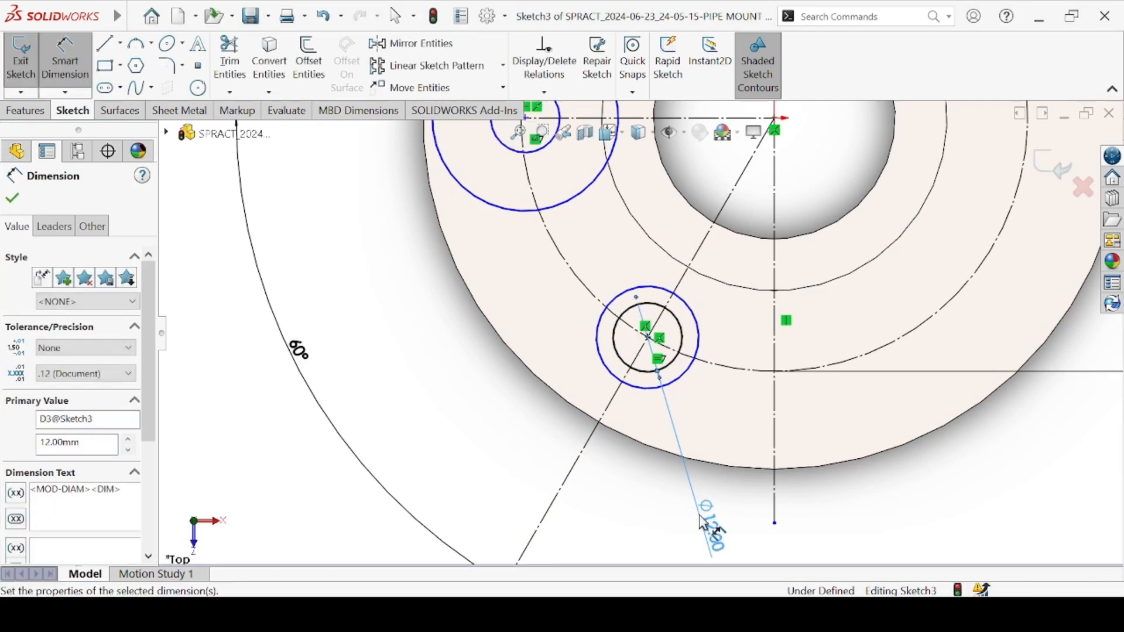
pyautogui.scroll(2, 563, 294)
pyautogui.press('Escape')
# Make the centre of the circles on the horizontal centerline coincident with the 88 mm construction circle
pyautogui.scroll(-3, 540, 237)
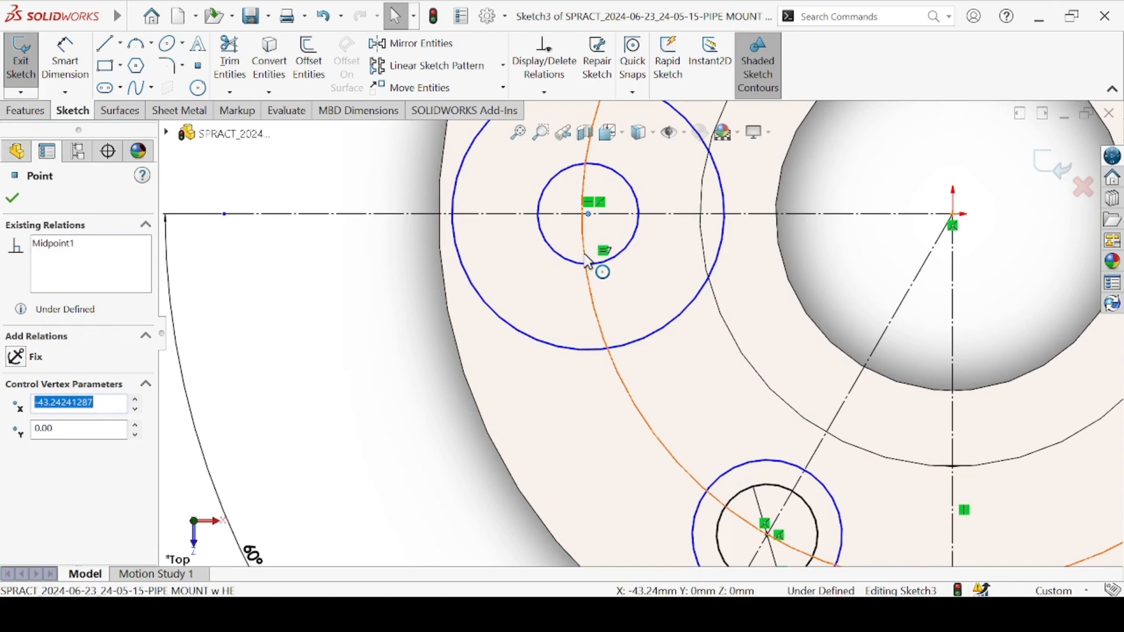
pyautogui.keyDown('ctrl'); pyautogui.click(590, 254); pyautogui.keyUp('ctrl')
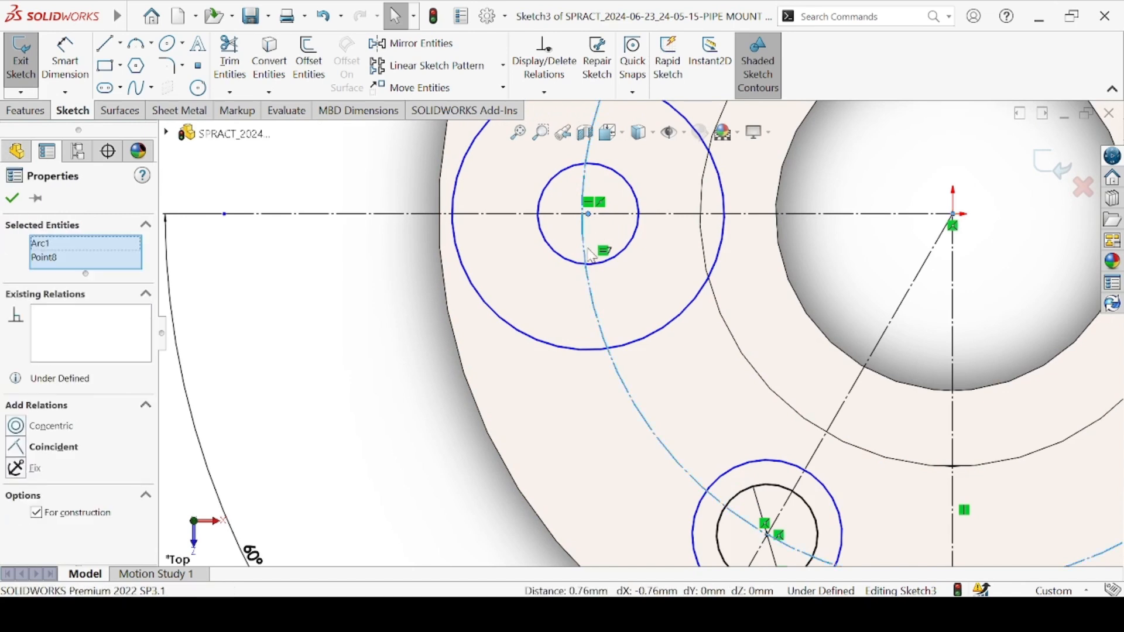
pyautogui.click(415, 401)
# Add an equal relation between the outer circles on the horizontal and 60° centerlines
pyautogui.click(563, 353)
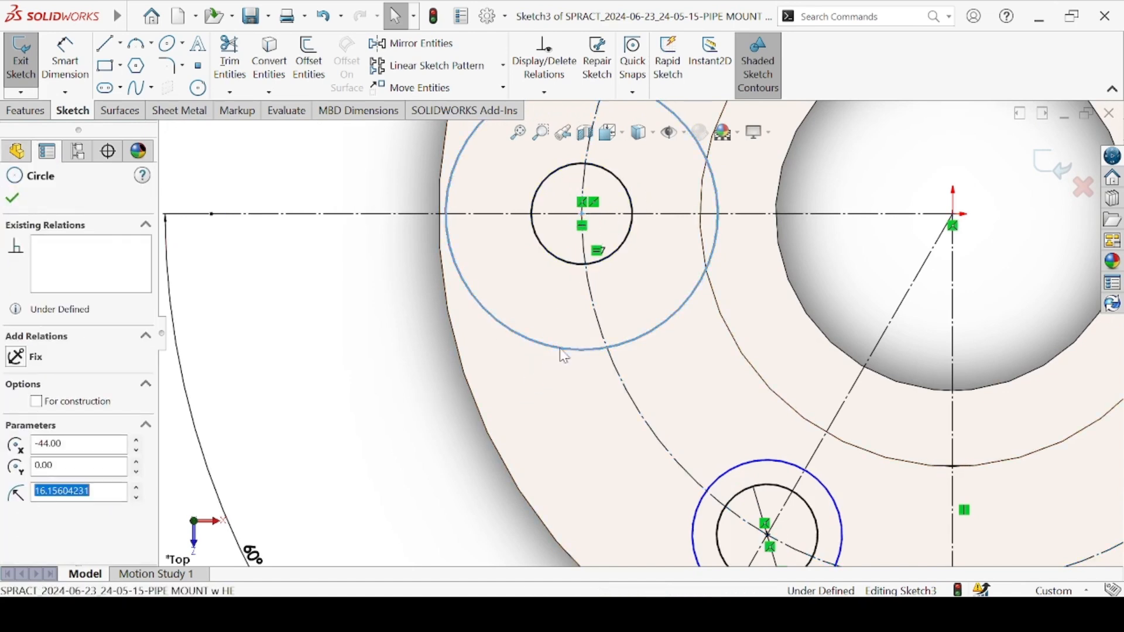
pyautogui.keyDown('ctrl'); pyautogui.click(694, 535); pyautogui.keyUp('ctrl')
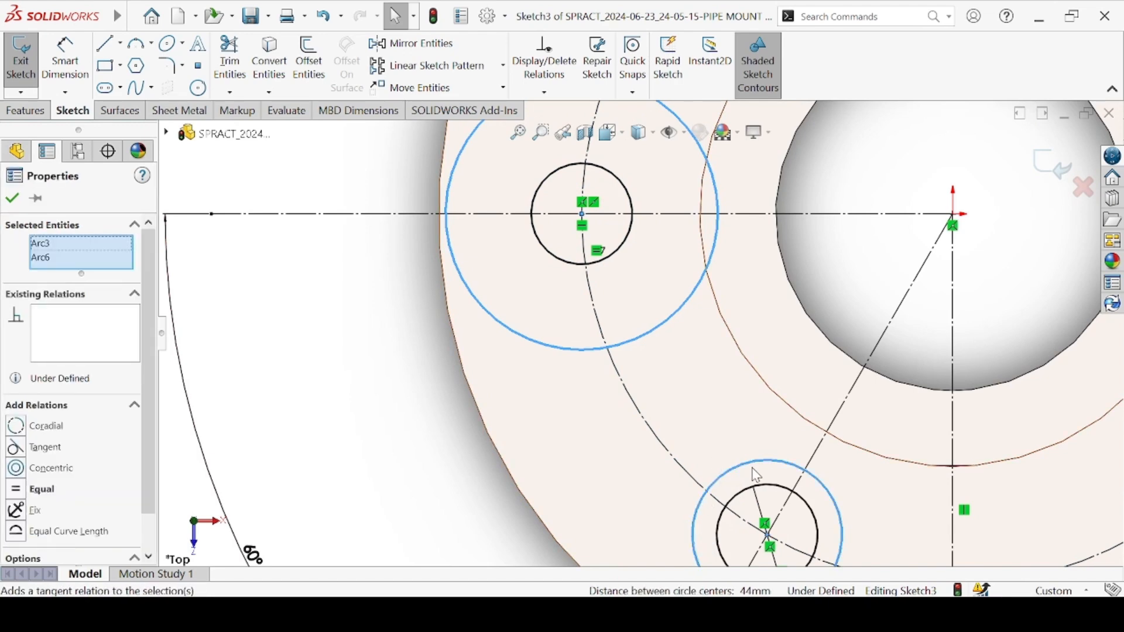
pyautogui.click(41, 489)
pyautogui.click(311, 379)
# Dimension the outer circle on the horizontal centerline with a diameter of 20 mm
pyautogui.scroll(2, 639, 333)
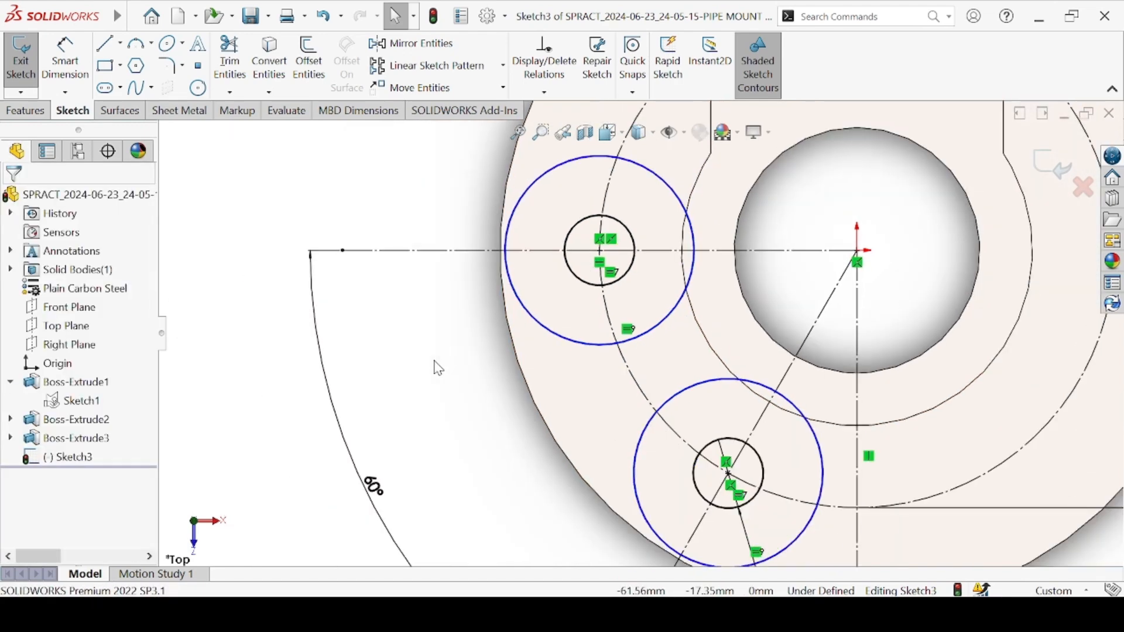
pyautogui.press('d')
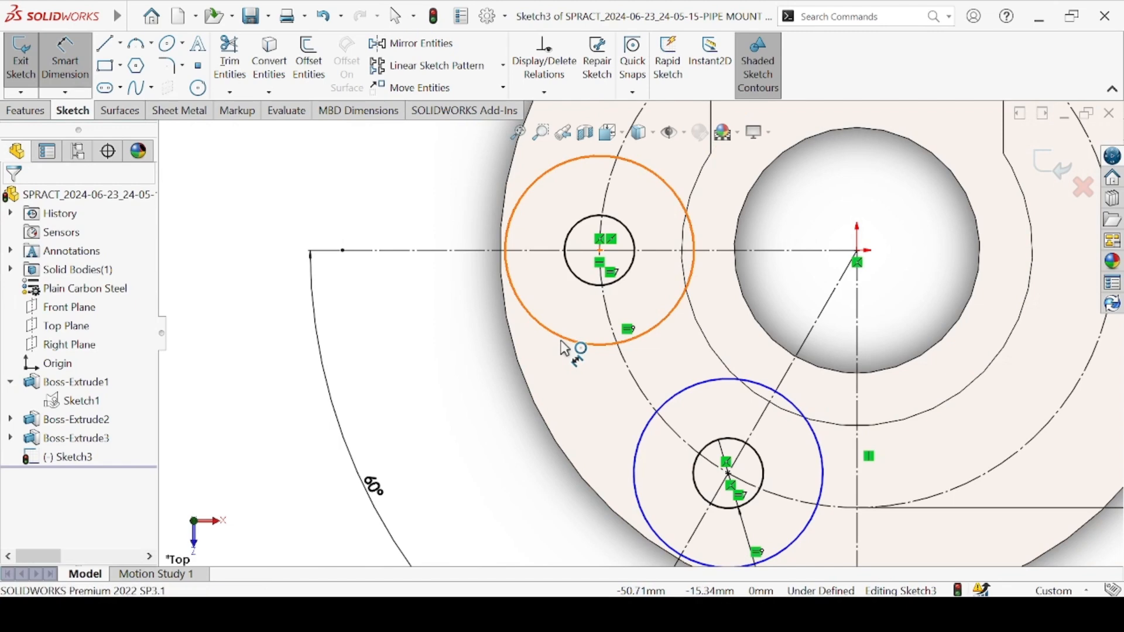
pyautogui.click(571, 350)
pyautogui.click(427, 359)
pyautogui.write('20')
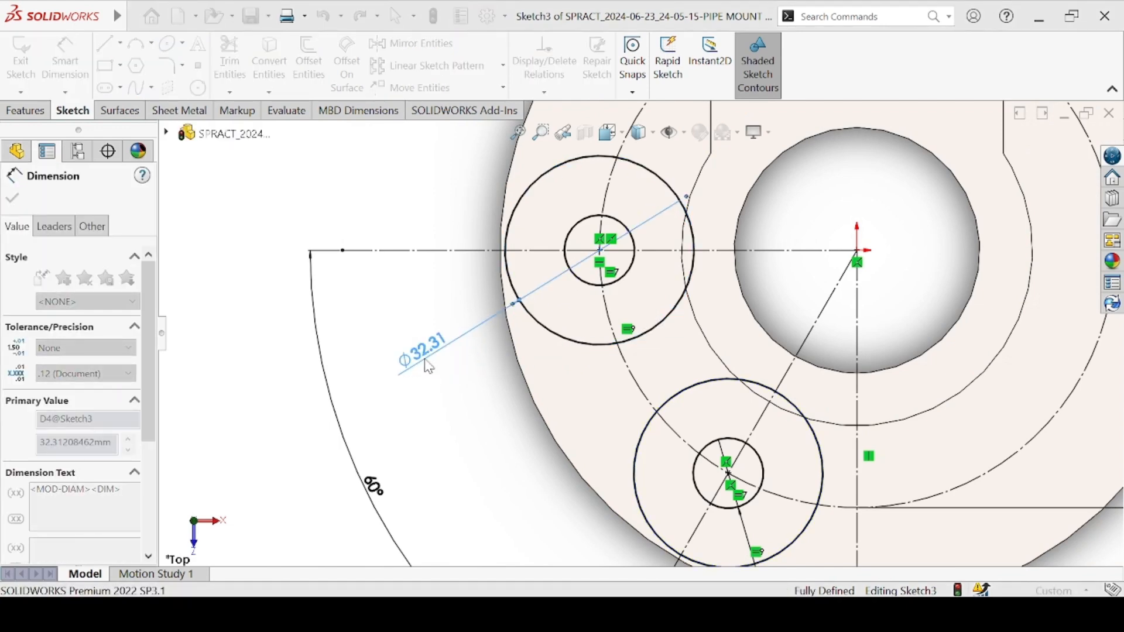
pyautogui.press('Return')
pyautogui.click(431, 405)
# Mirror both pairs of concentric circles about the vertical centerline and exit the sketch
pyautogui.scroll(3, 527, 409)
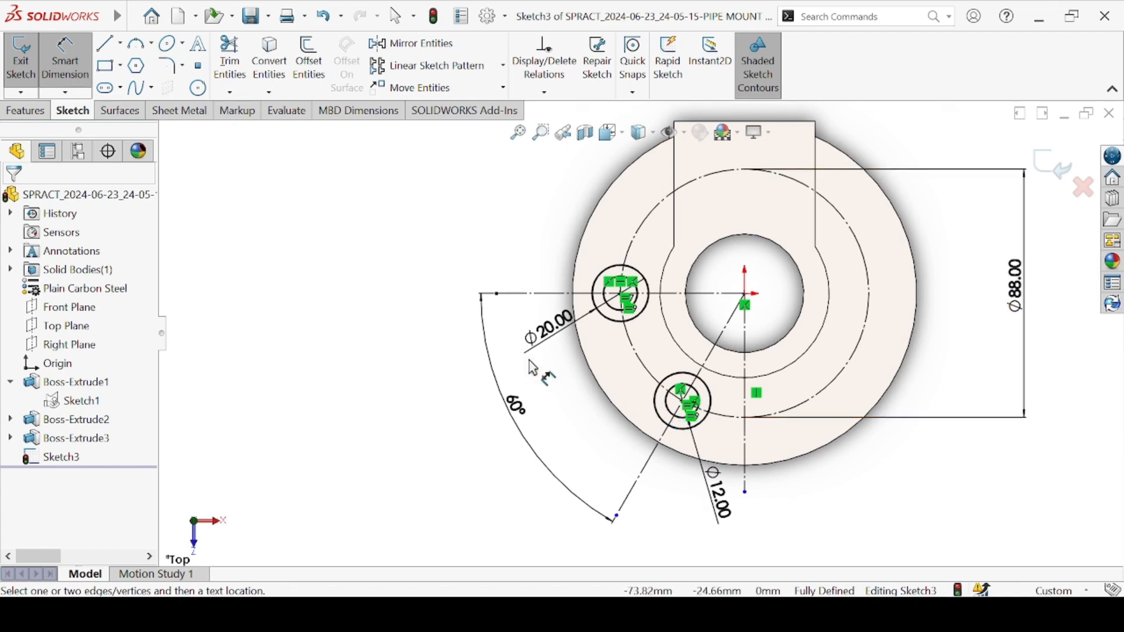
pyautogui.click(476, 51)
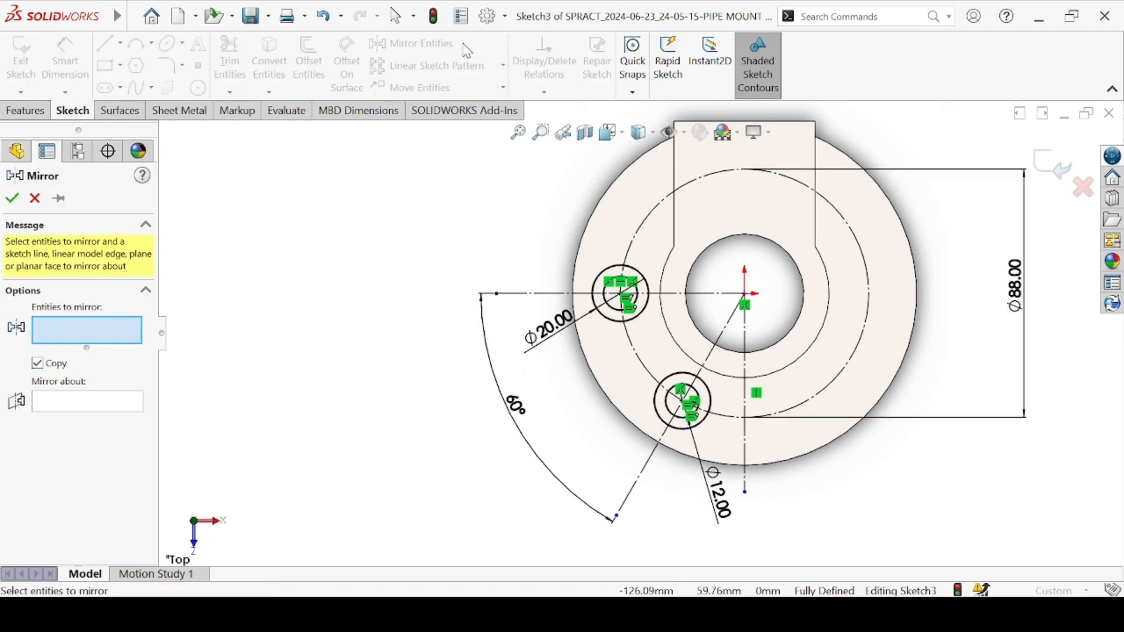
pyautogui.click(609, 318)
pyautogui.click(614, 320)
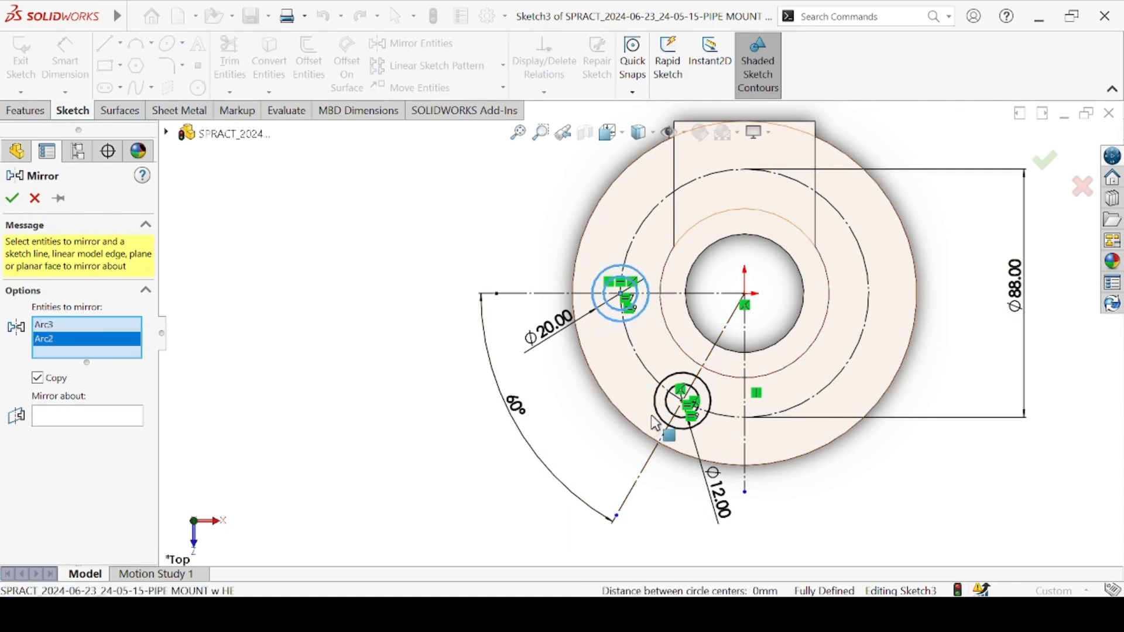
pyautogui.click(673, 420)
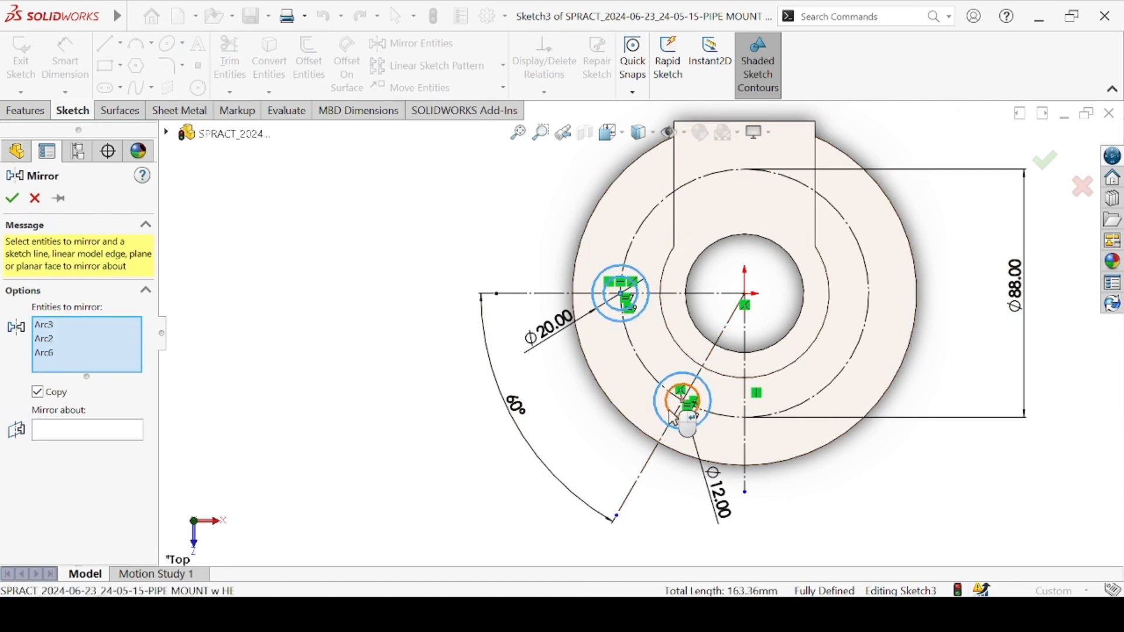
pyautogui.click(670, 414)
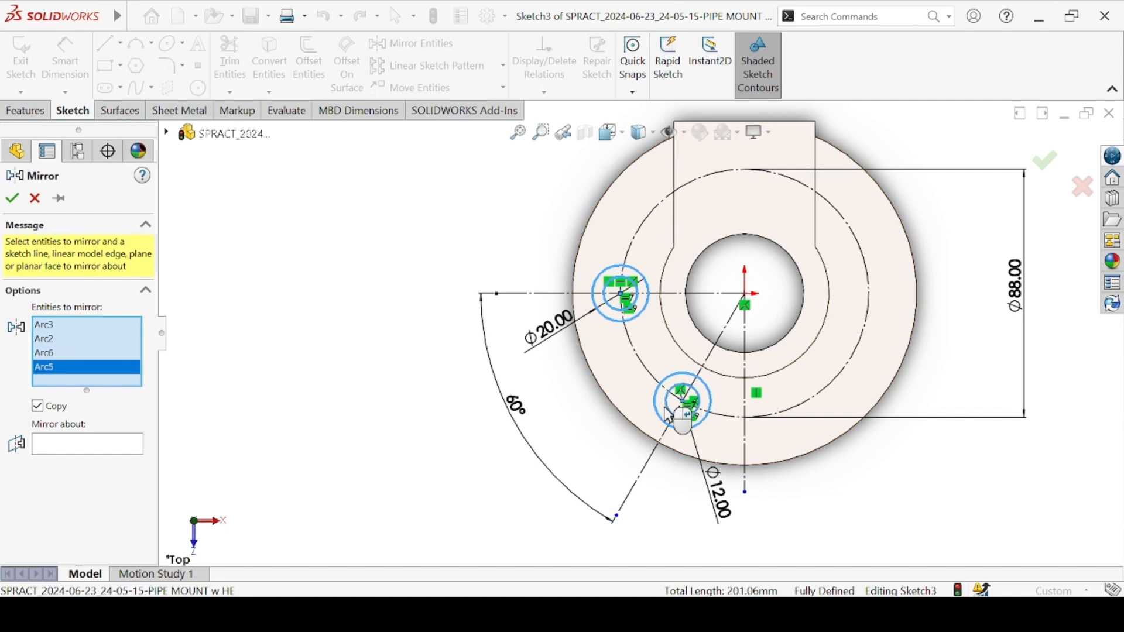
pyautogui.click(76, 448)
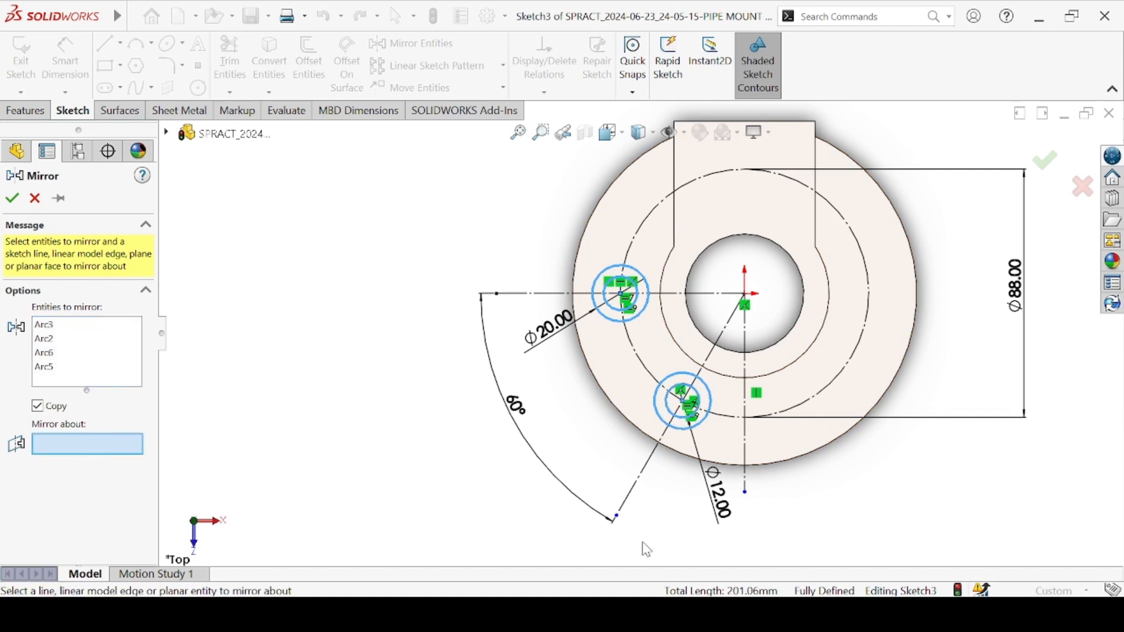
pyautogui.click(746, 485)
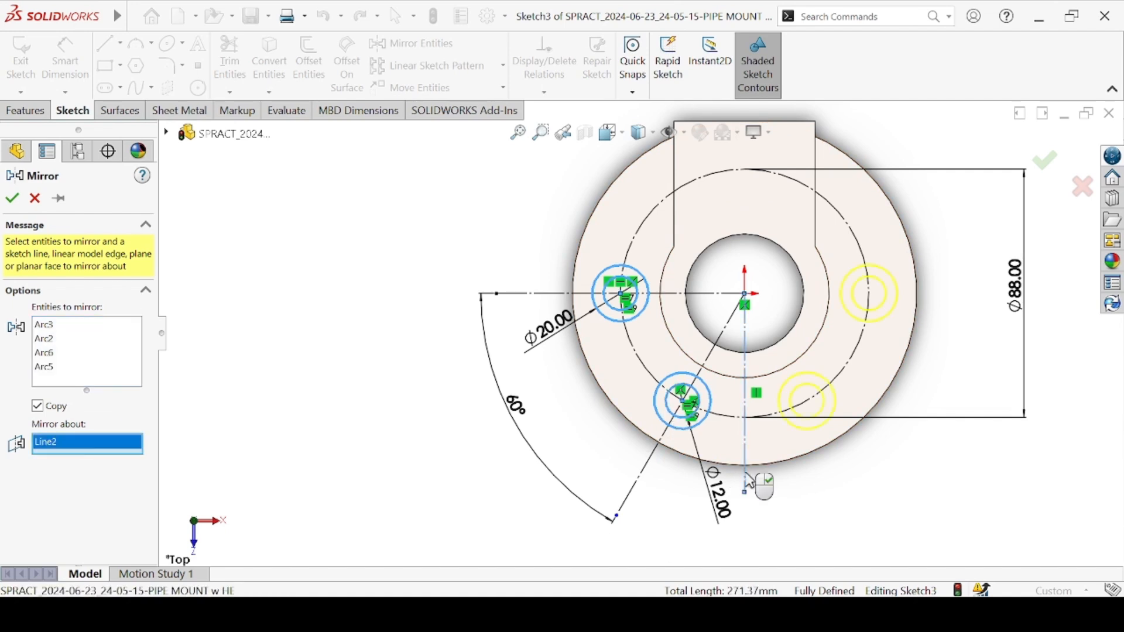
pyautogui.click(12, 199)
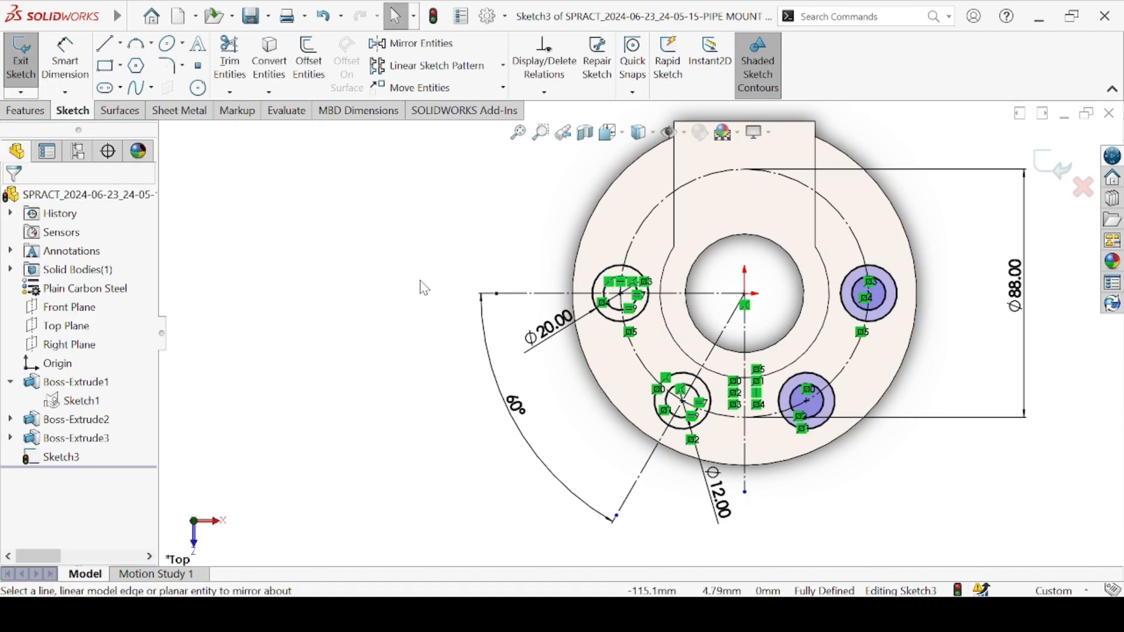
pyautogui.click(1047, 167)
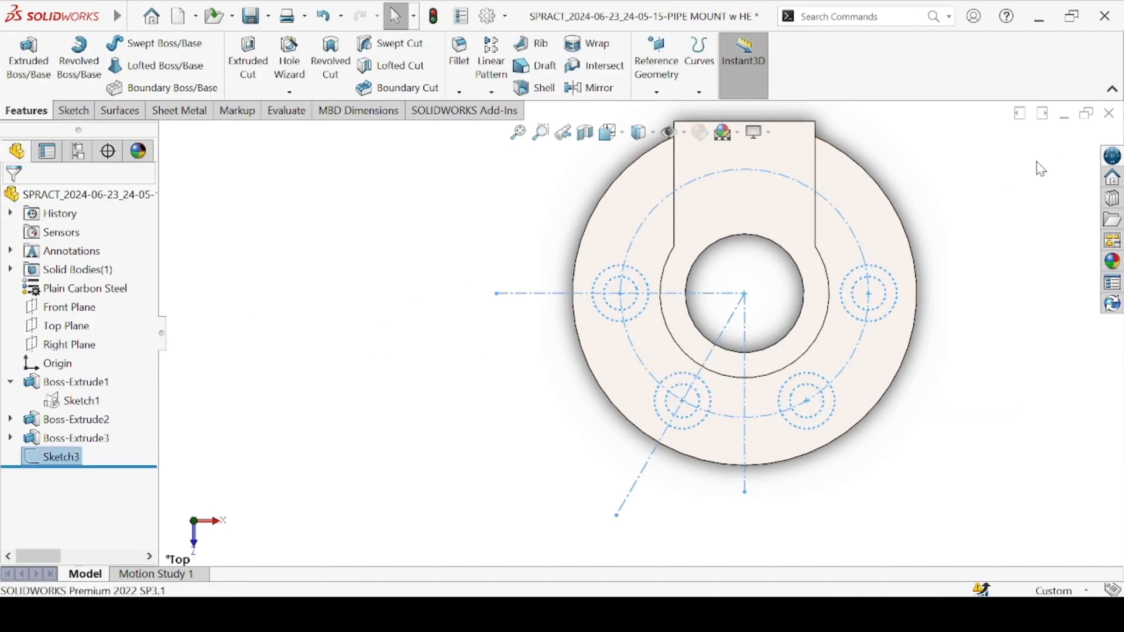
pyautogui.click(1047, 267)
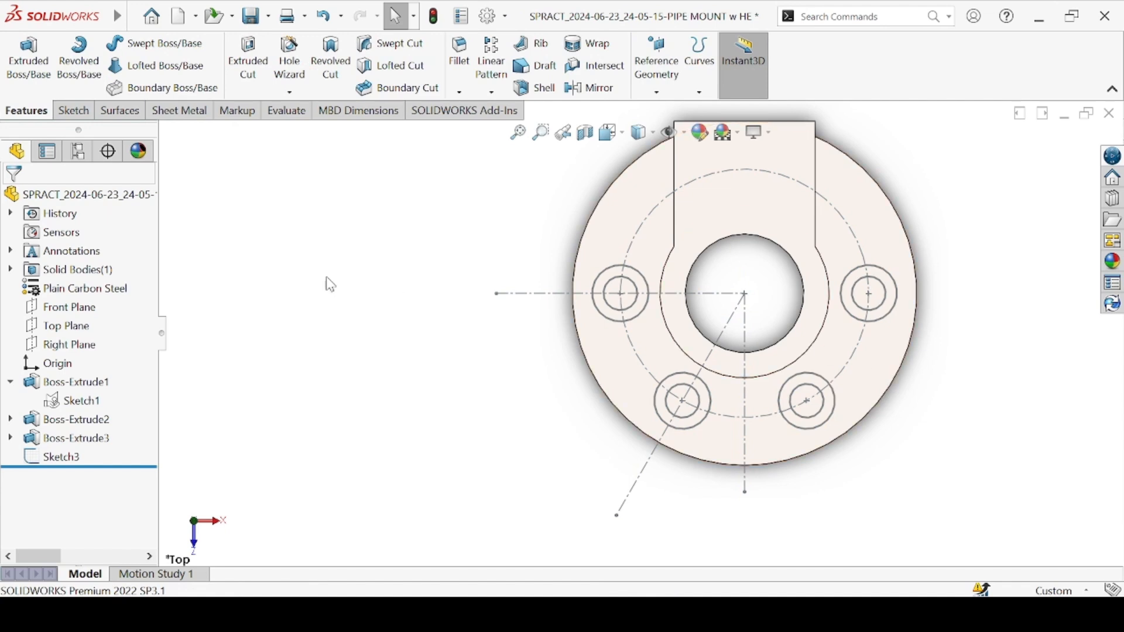
# Extrude the concentric-circle sketch on the flange upward as ring bosses, with a blind depth of 8 + 3 mm and merged result
pyautogui.click(28, 57)
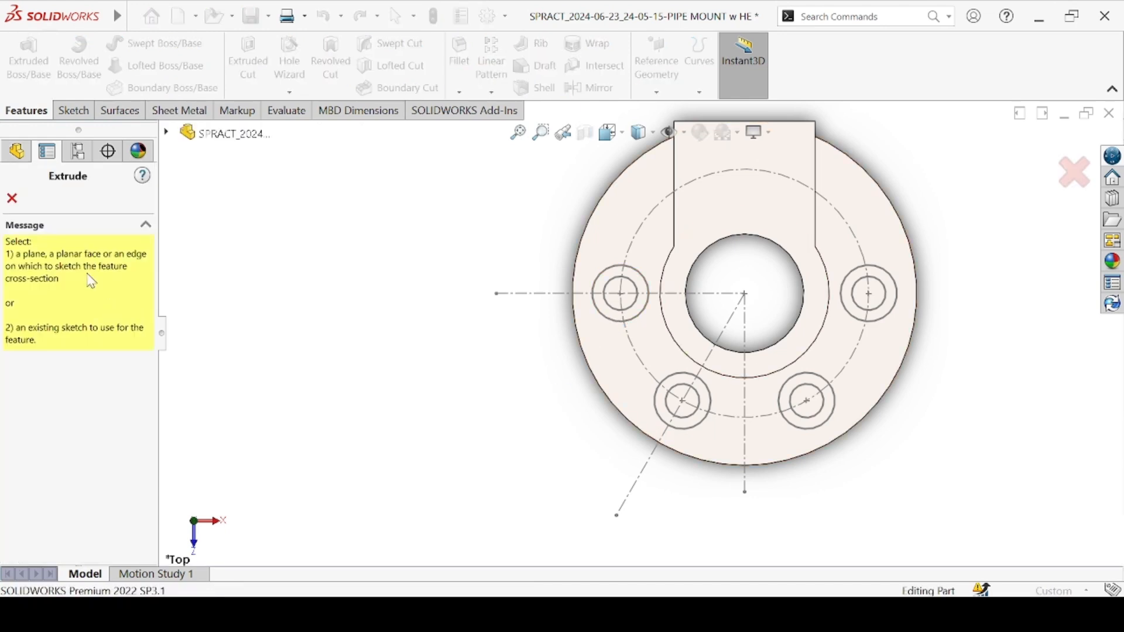
pyautogui.click(167, 134)
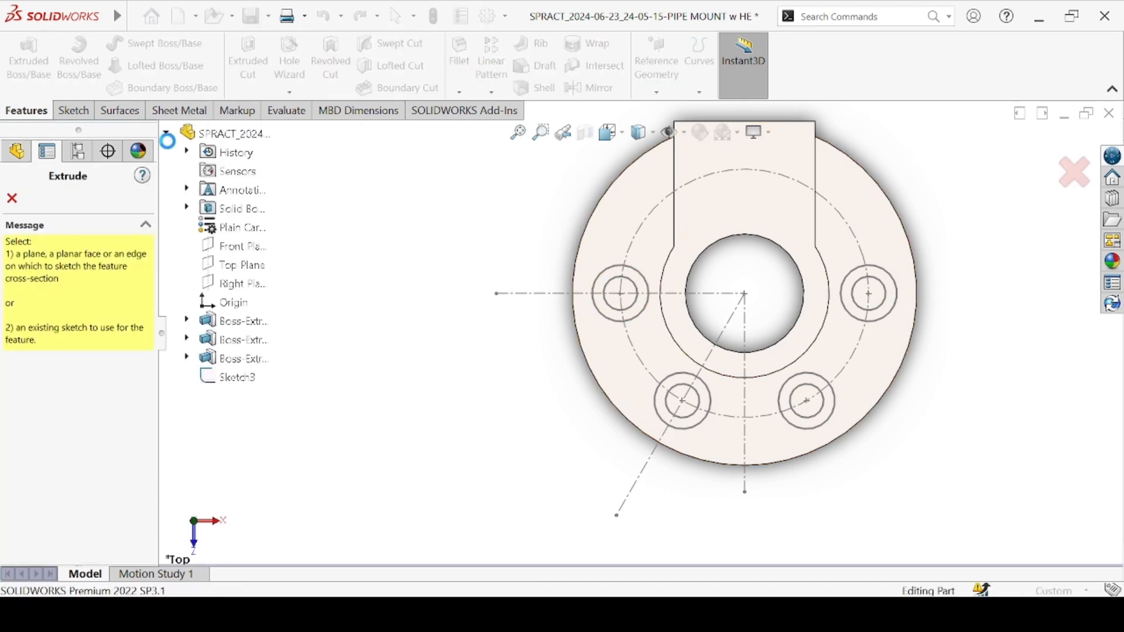
pyautogui.click(231, 377)
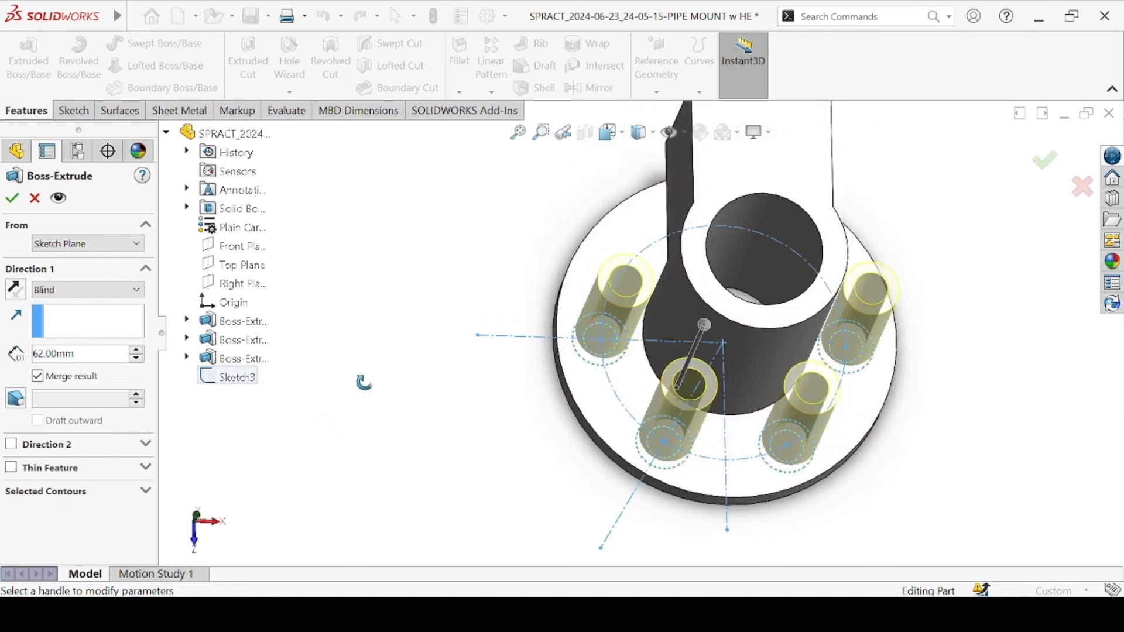
pyautogui.moveTo(509, 486); pyautogui.dragTo(525, 446, button='middle')
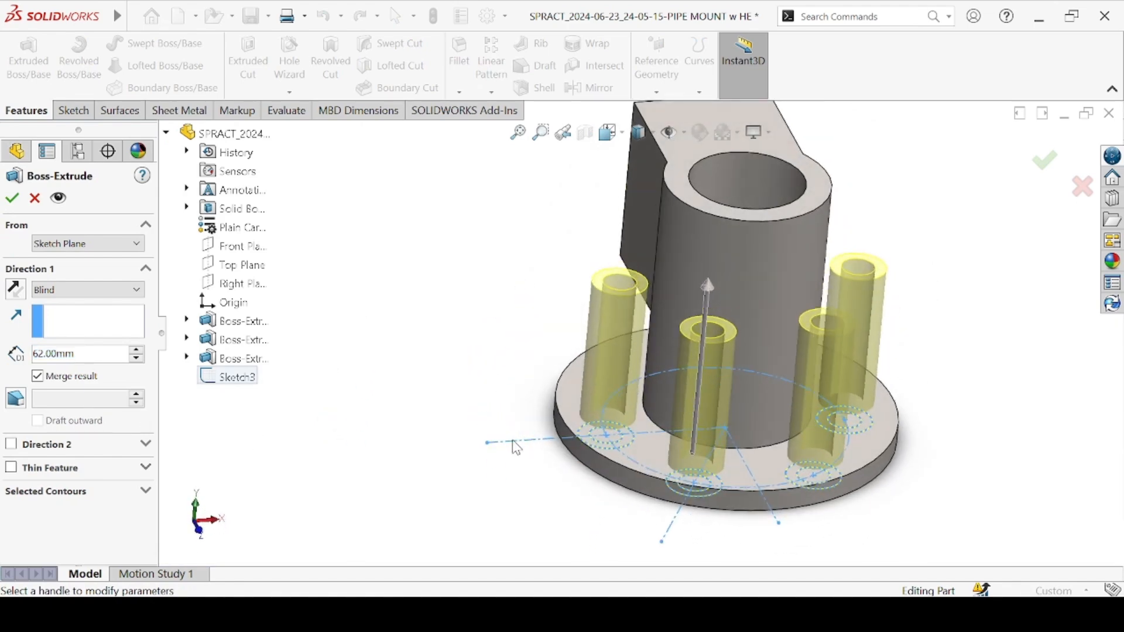
pyautogui.doubleClick(102, 355)
pyautogui.write('8')
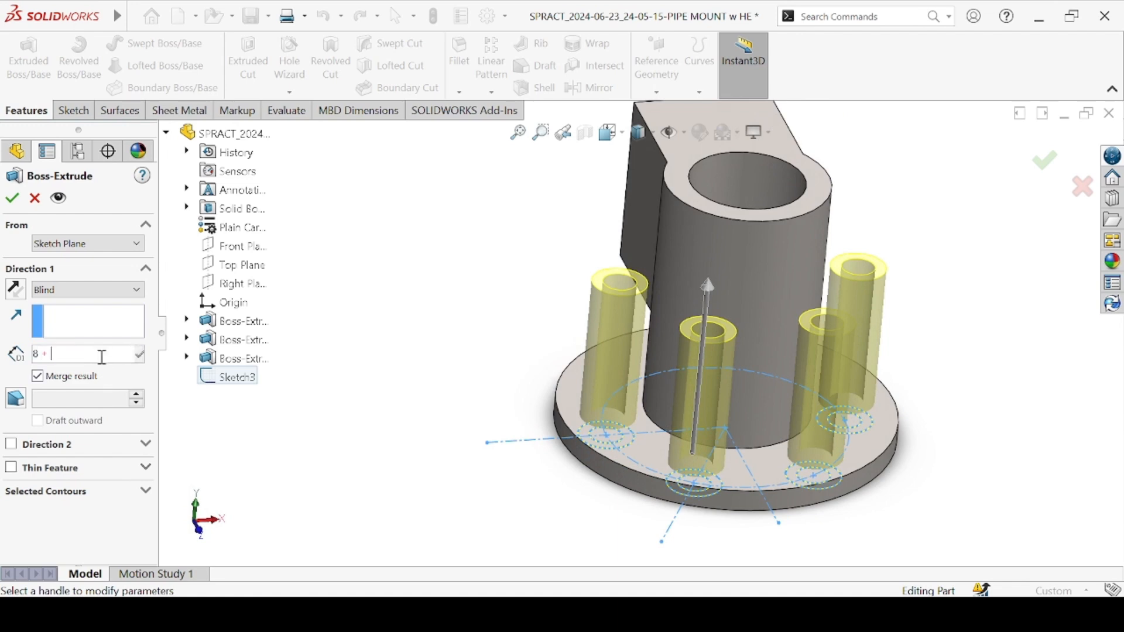
pyautogui.write(' + 3')
pyautogui.press('Return')
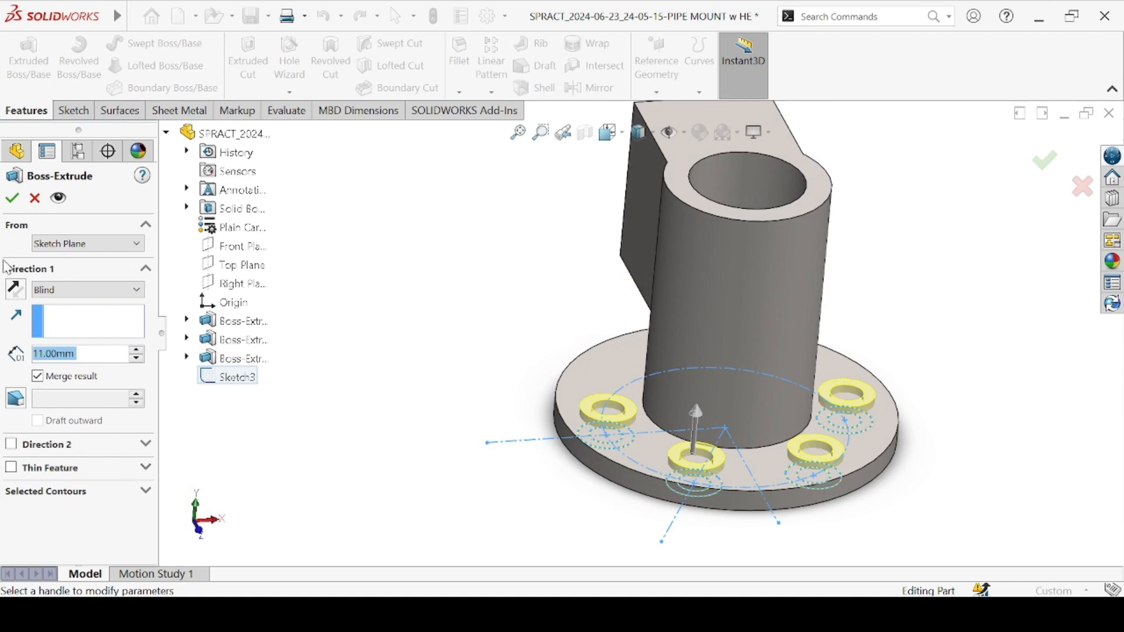
pyautogui.click(11, 199)
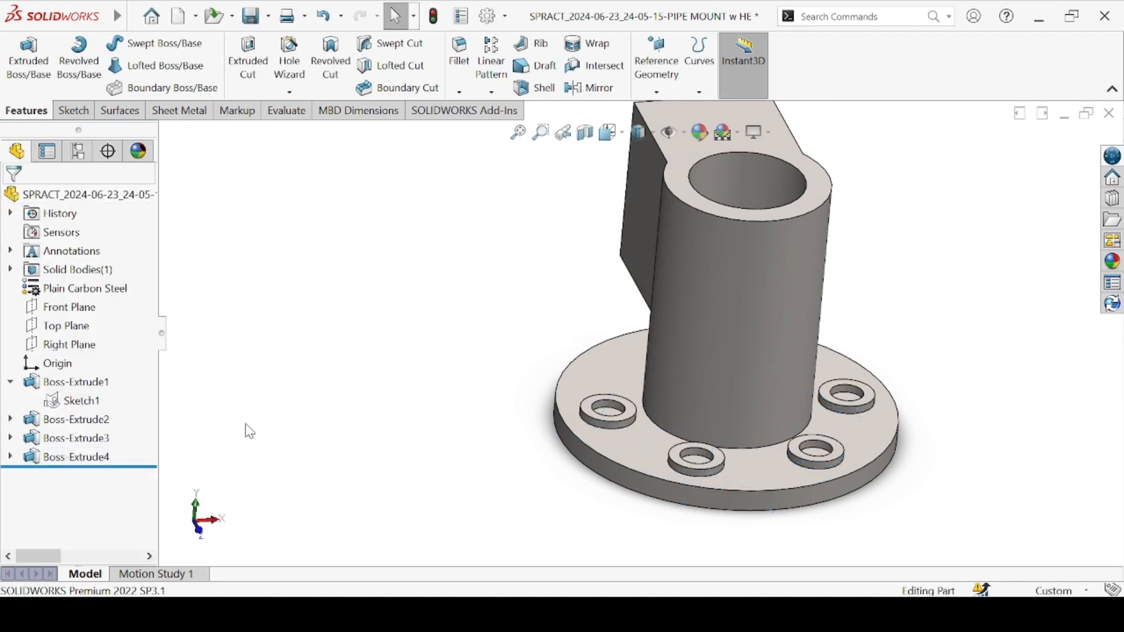
# Start an extruded cut from the boss sketch and replace the whole-sketch contour with the four inner 12 mm circle regions
pyautogui.click(11, 456)
pyautogui.click(73, 475)
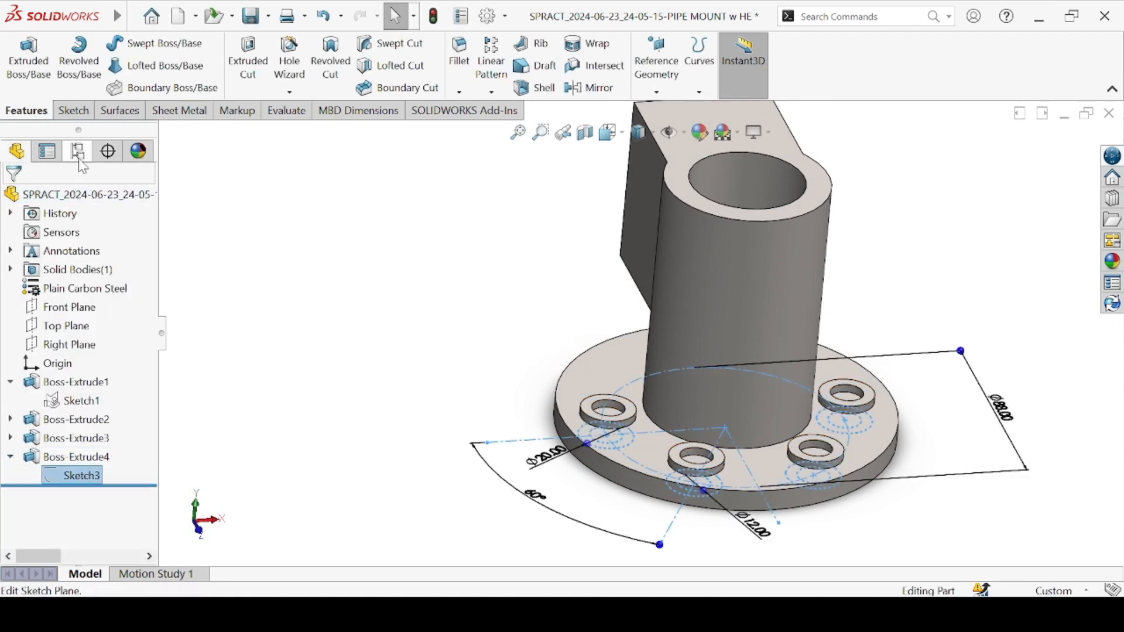
pyautogui.click(248, 59)
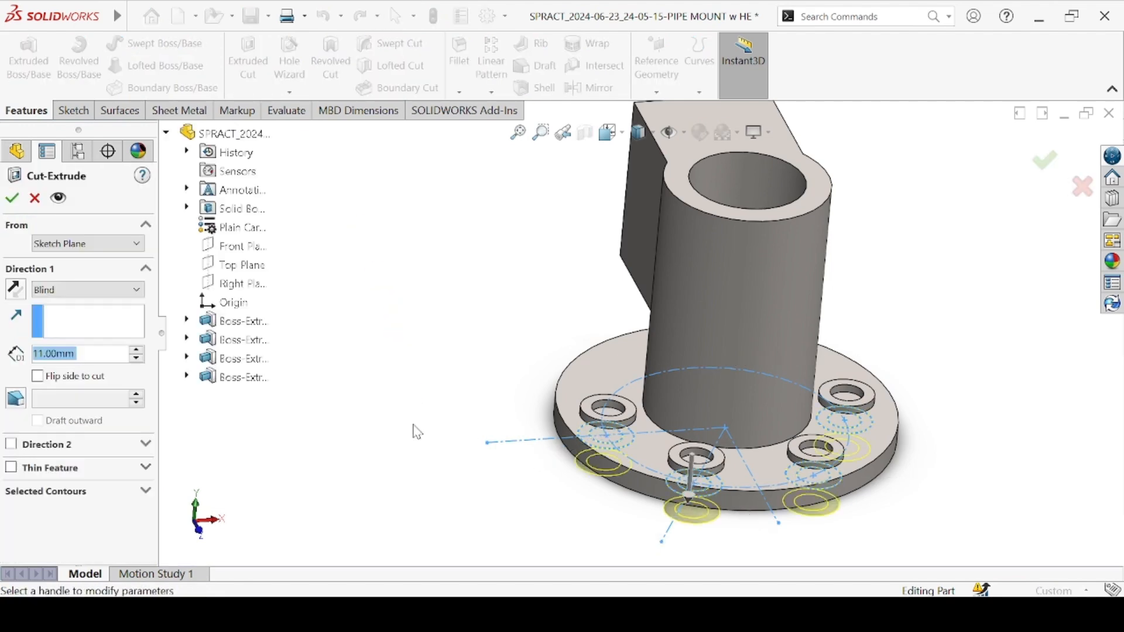
pyautogui.moveTo(536, 542); pyautogui.dragTo(535, 346, button='middle')
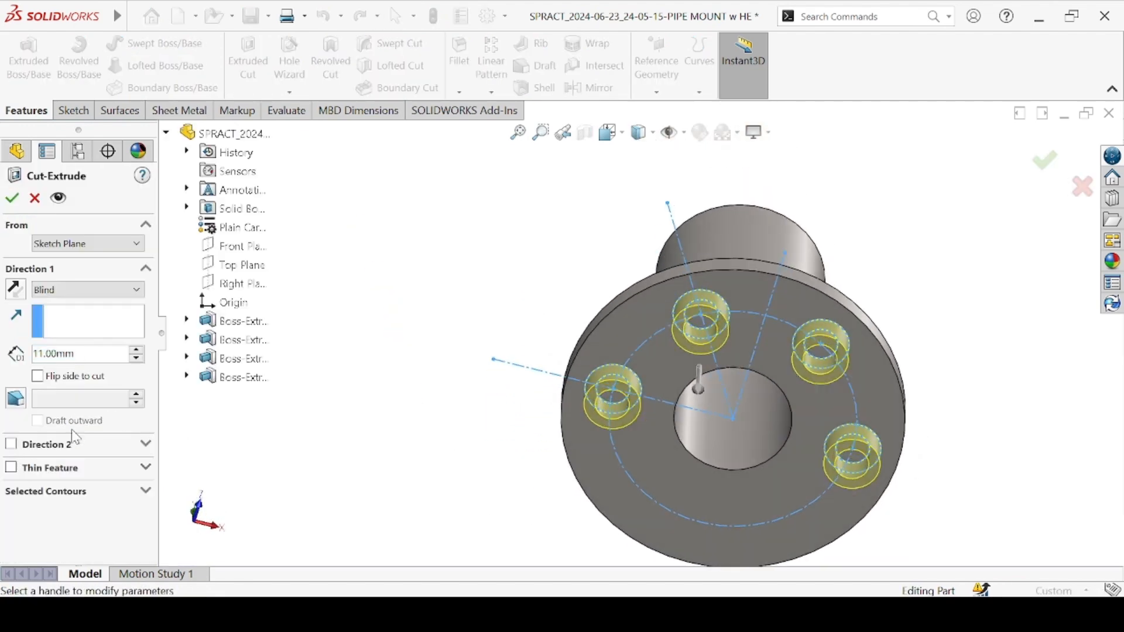
pyautogui.click(68, 498)
pyautogui.click(70, 515)
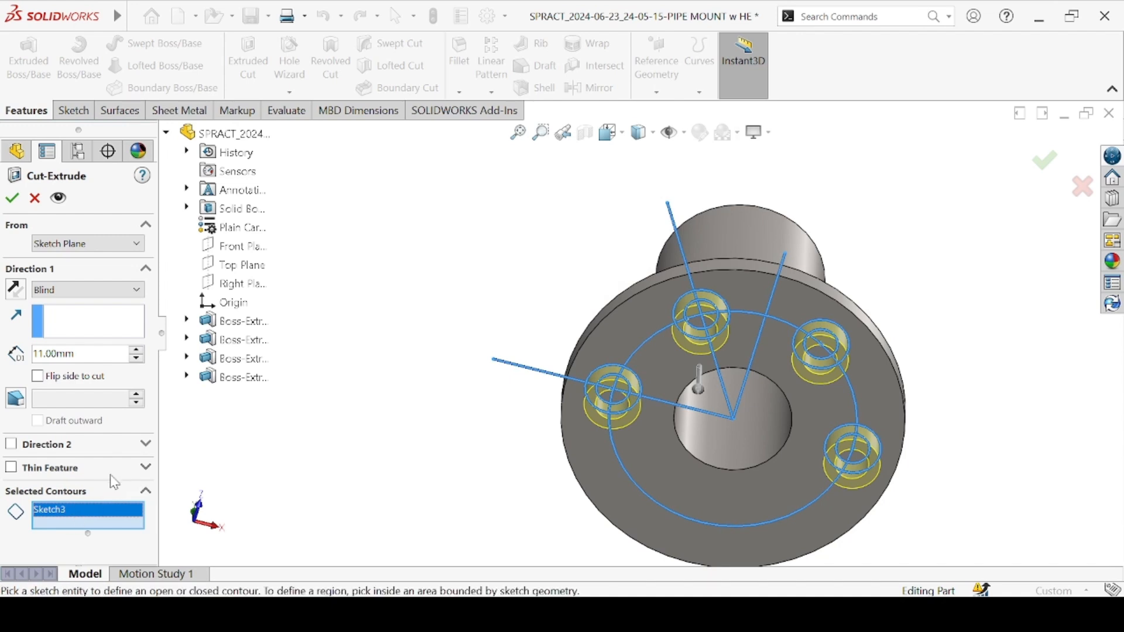
pyautogui.press('Delete')
pyautogui.click(613, 397)
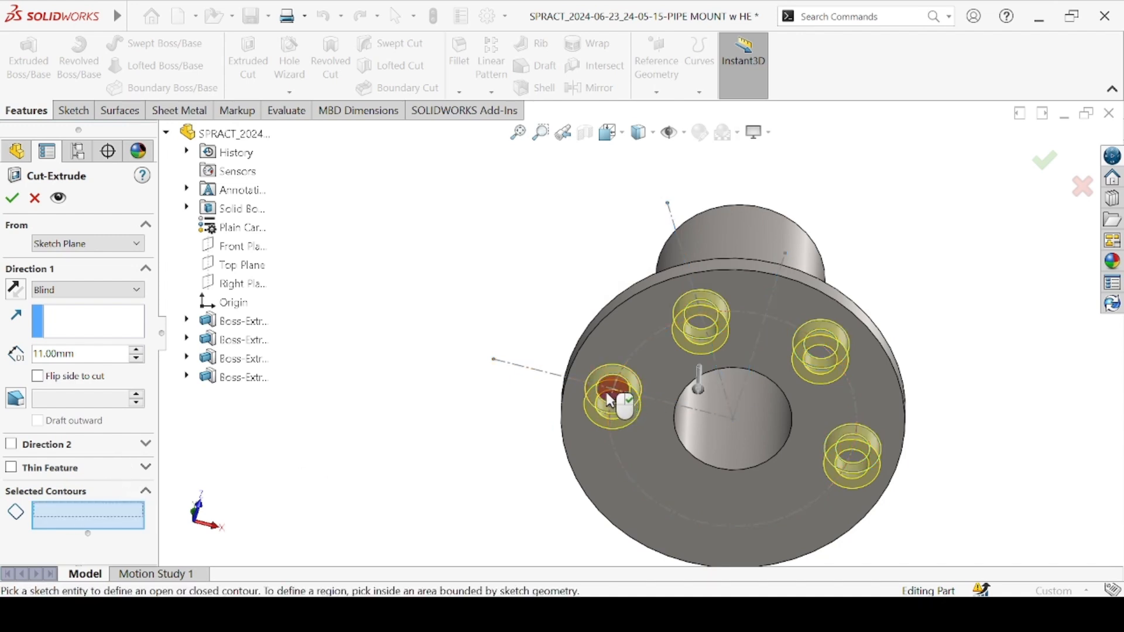
pyautogui.click(689, 311)
pyautogui.click(820, 335)
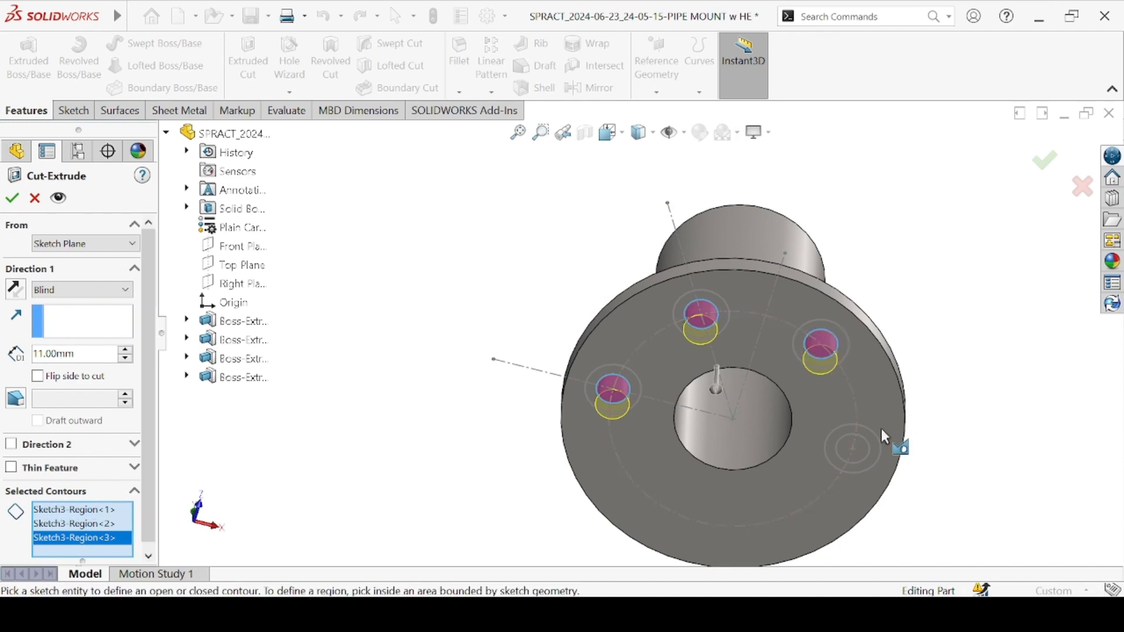
pyautogui.click(859, 448)
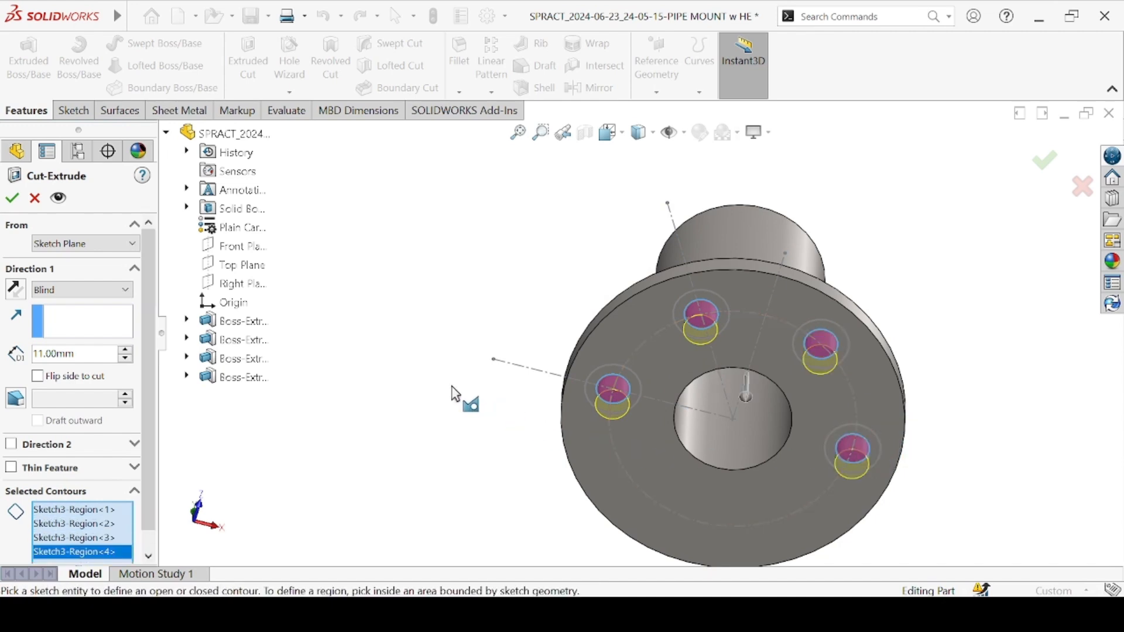
# Reverse the cut direction towards the bosses, set the end condition to Through All and accept the cut
pyautogui.hotkey('ctrl', '7')
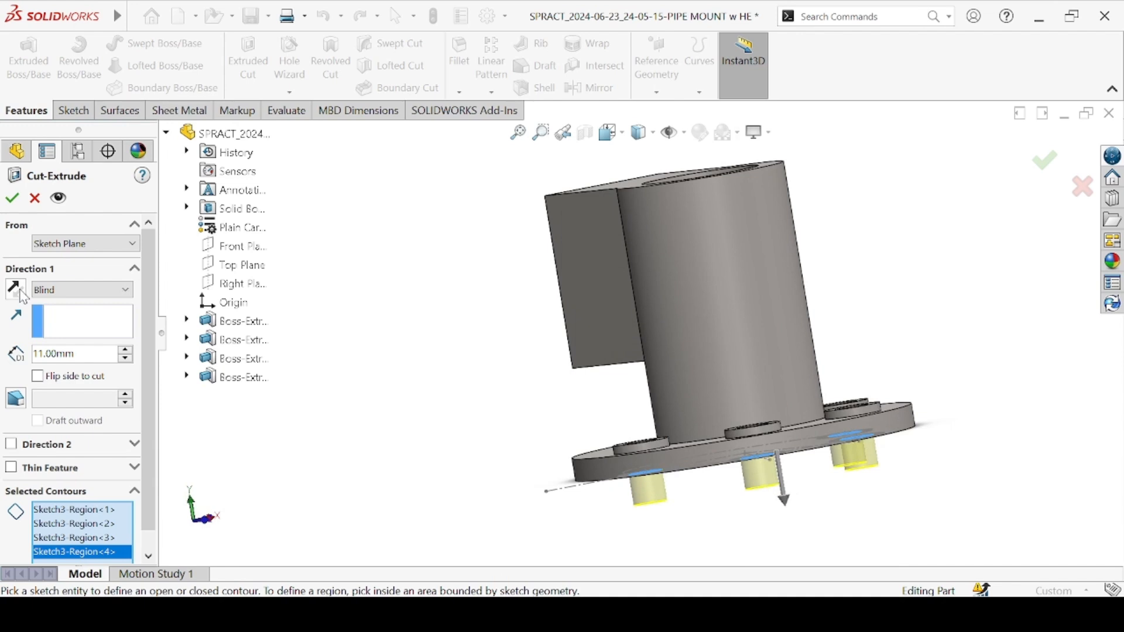
pyautogui.click(20, 291)
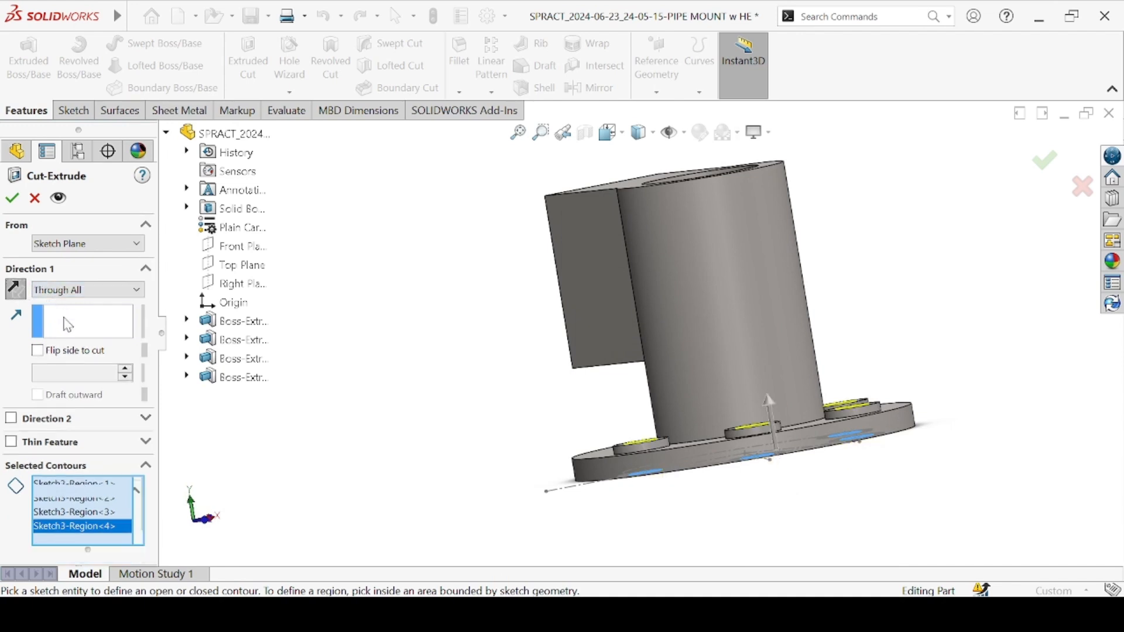
pyautogui.click(14, 198)
# Orient the view normal to the Top Plane to check the bosses and holes, and save the part
pyautogui.moveTo(431, 376); pyautogui.dragTo(486, 416, button='middle')
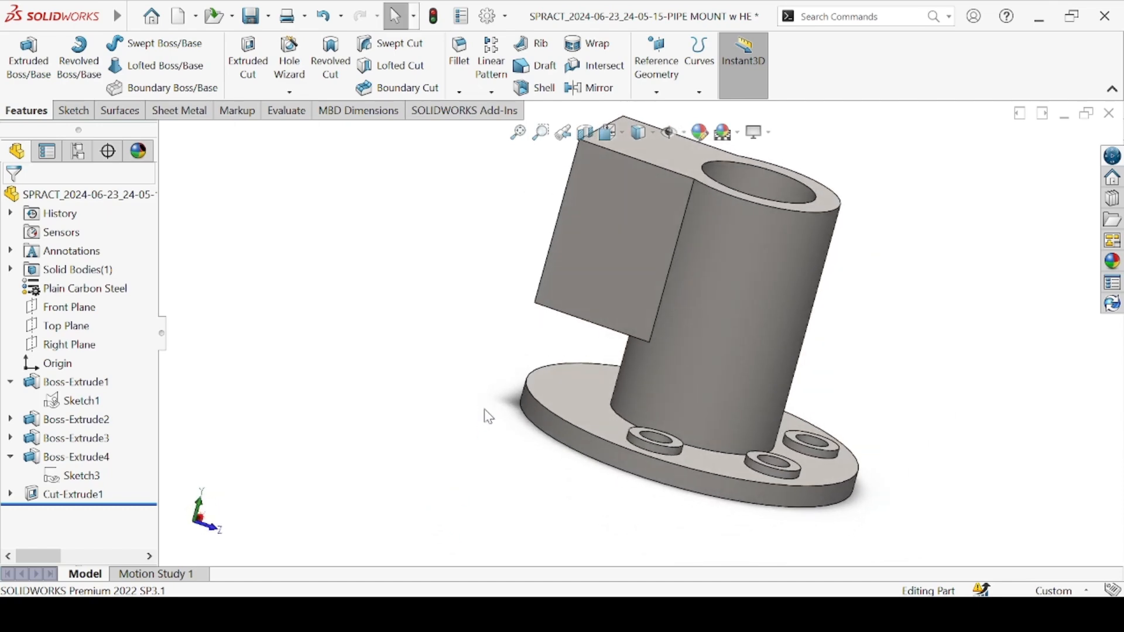
pyautogui.press('space')
pyautogui.click(508, 302)
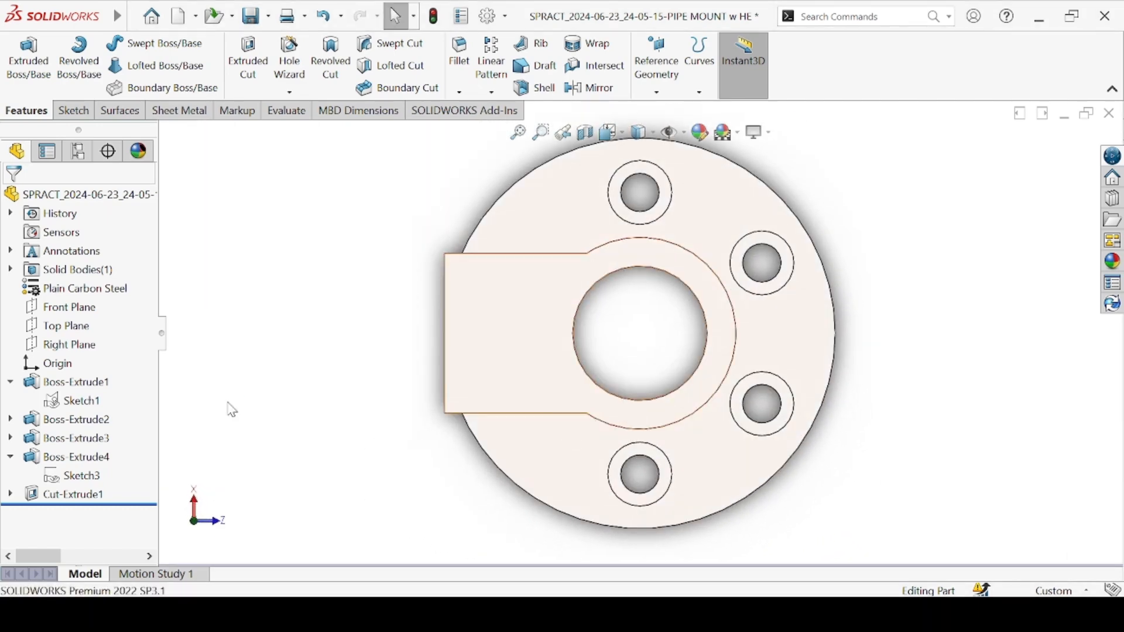
pyautogui.click(65, 326)
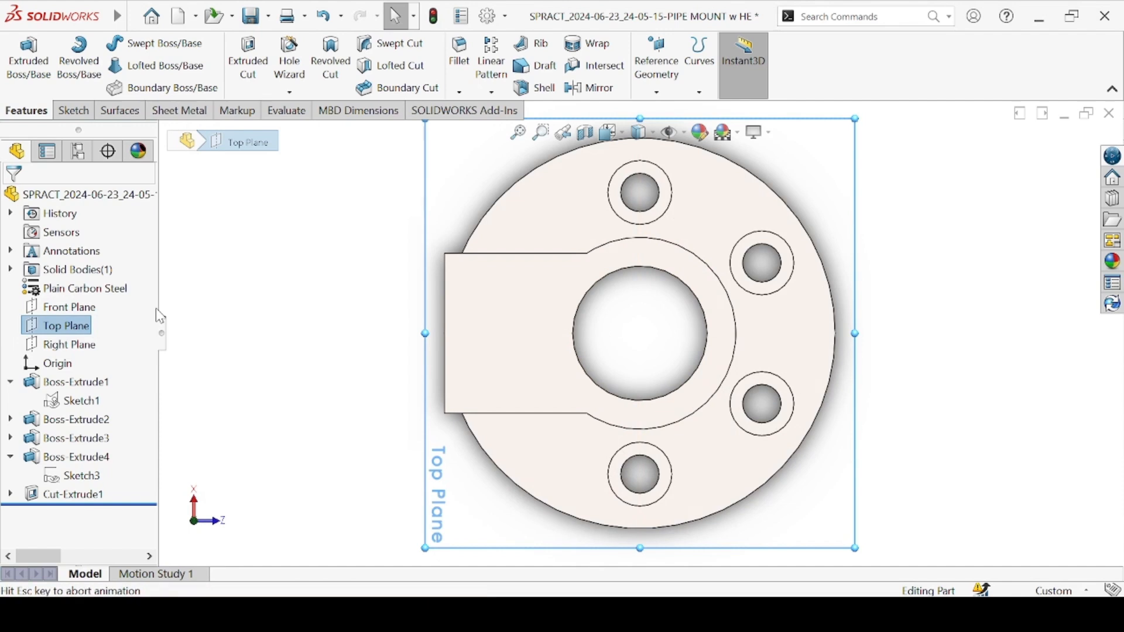
pyautogui.click(187, 141)
pyautogui.click(986, 430)
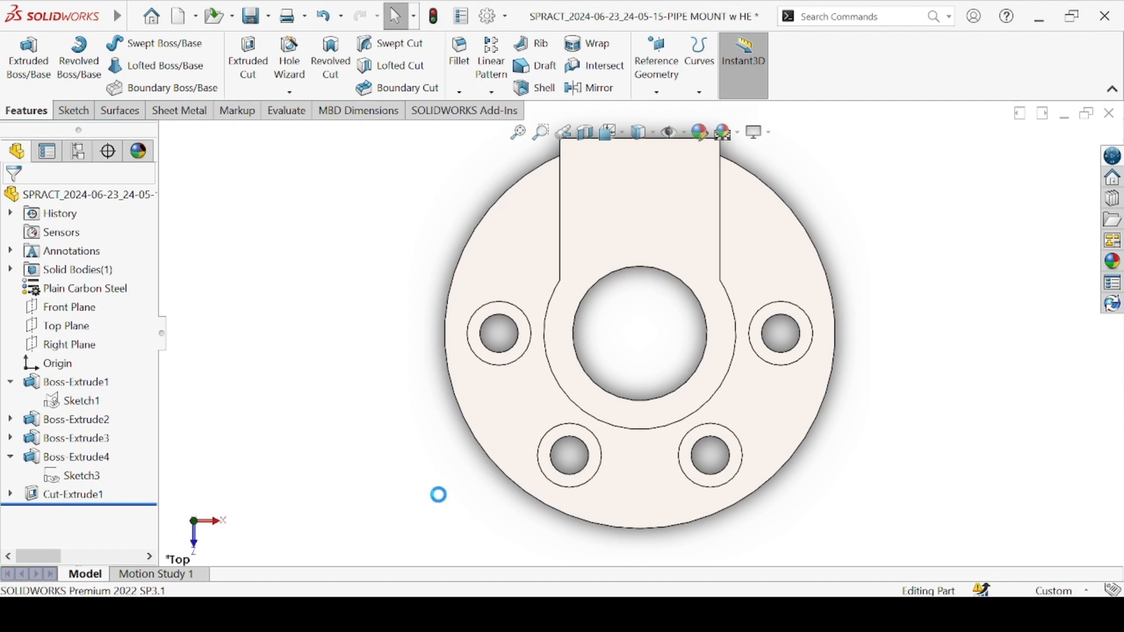
pyautogui.hotkey('ctrl', '7')
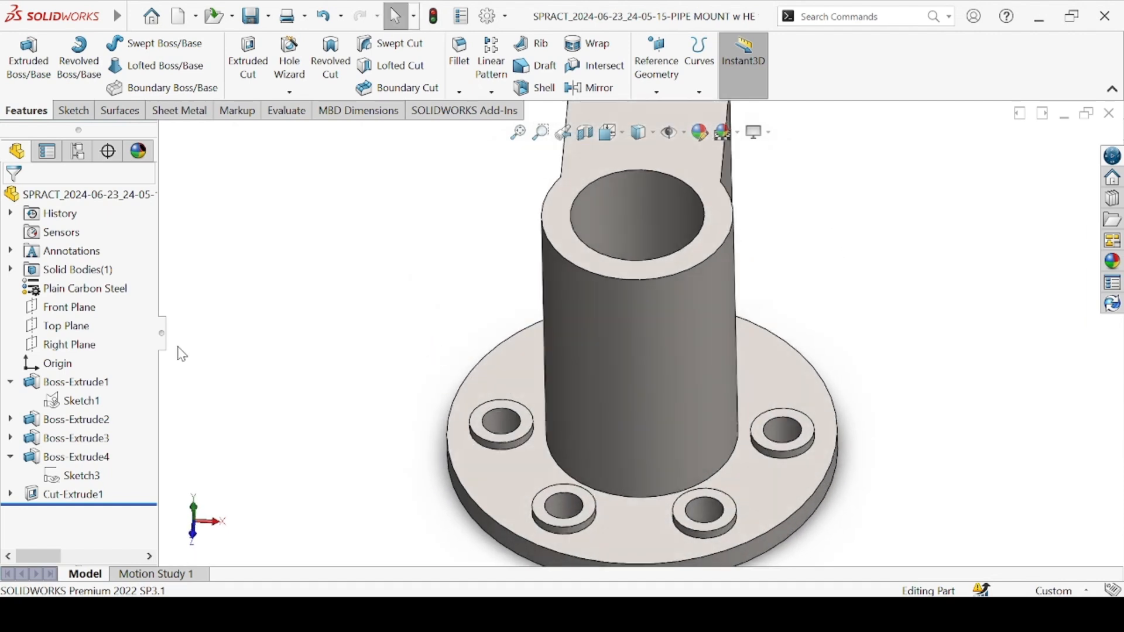
# On the Right Plane, sketch a sloping line about 37 mm long from the flange's upper face to the tube's outer side
pyautogui.click(89, 343)
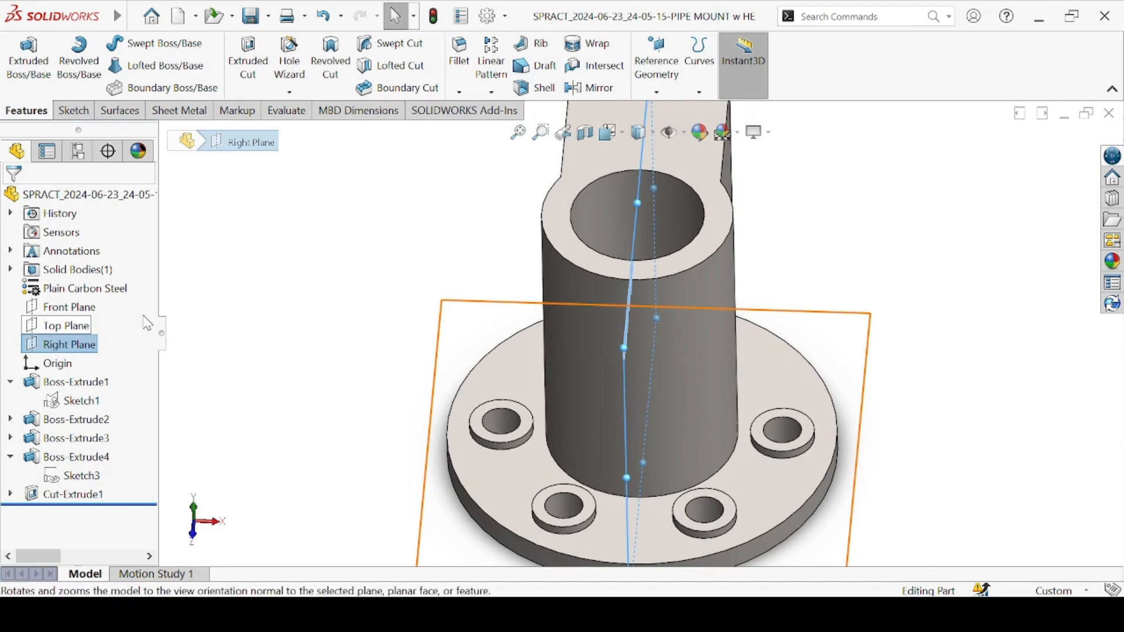
pyautogui.click(66, 309)
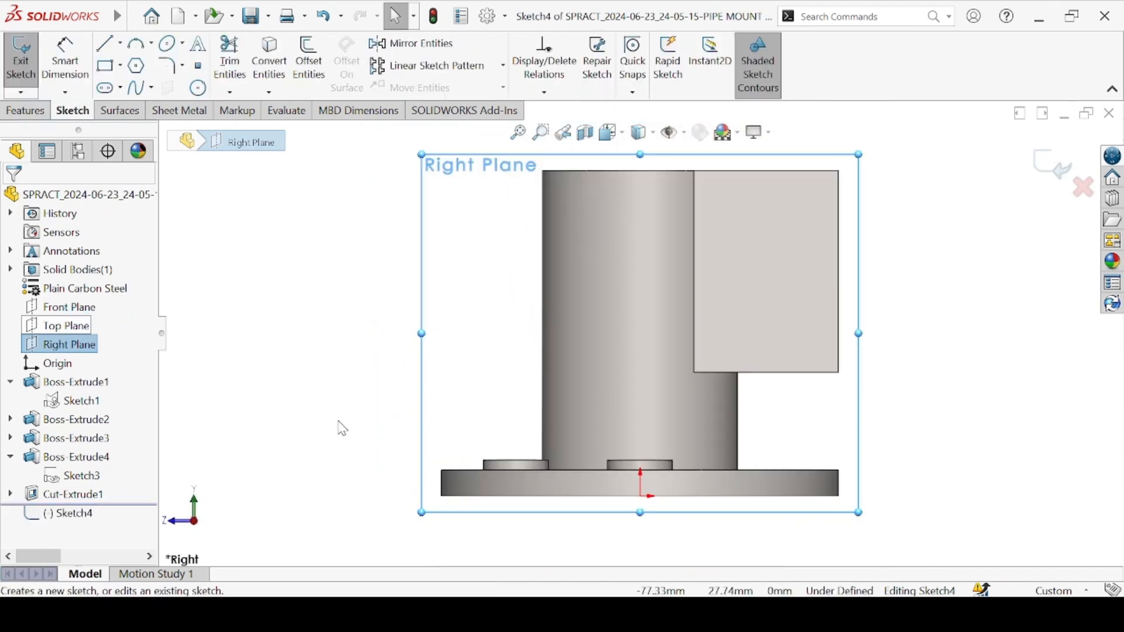
pyautogui.click(106, 43)
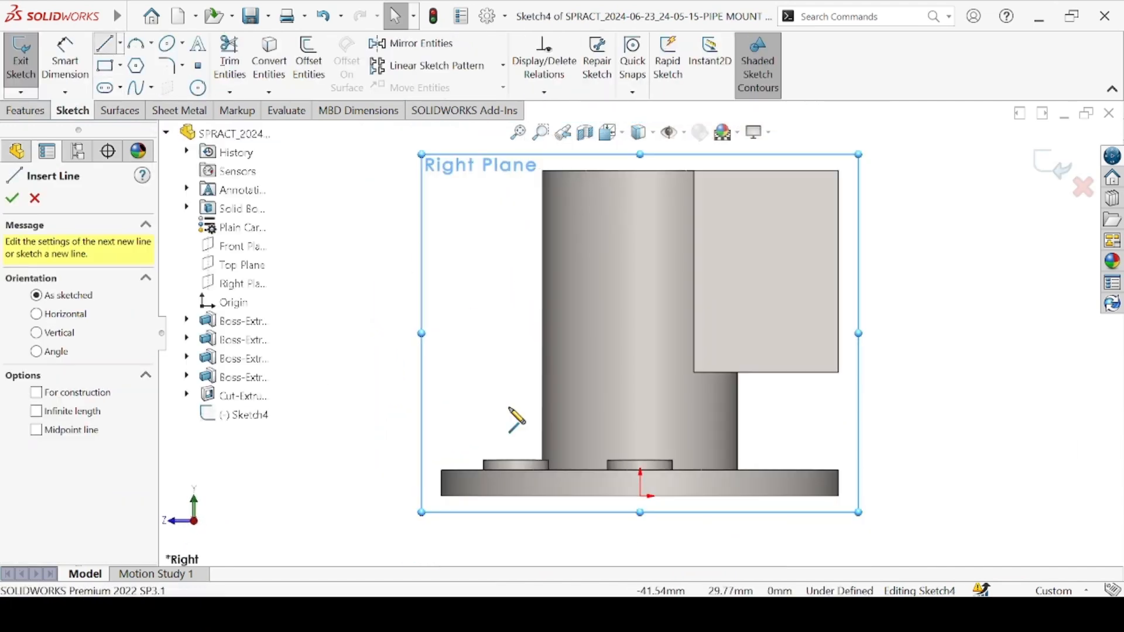
pyautogui.click(468, 468)
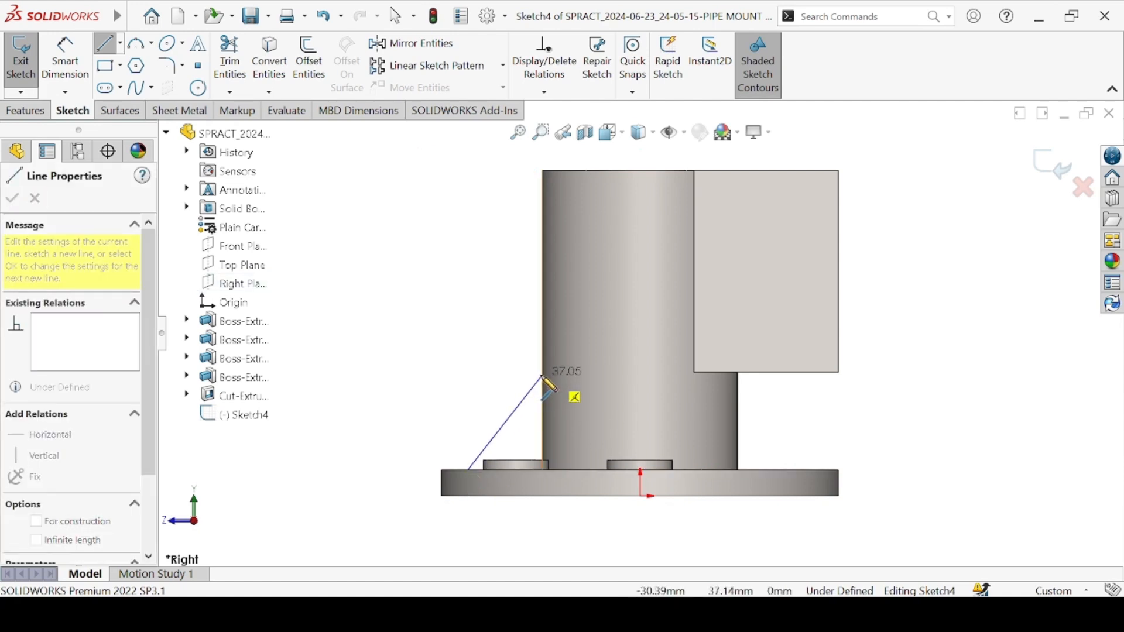
pyautogui.doubleClick(543, 376)
pyautogui.press('Escape')
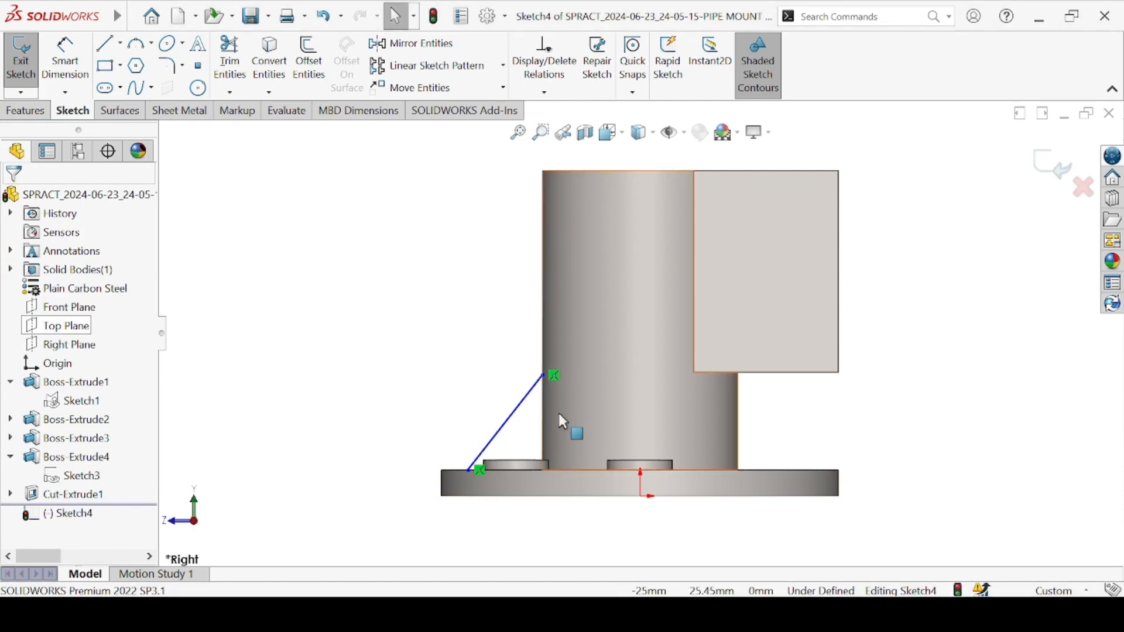
pyautogui.press('d')
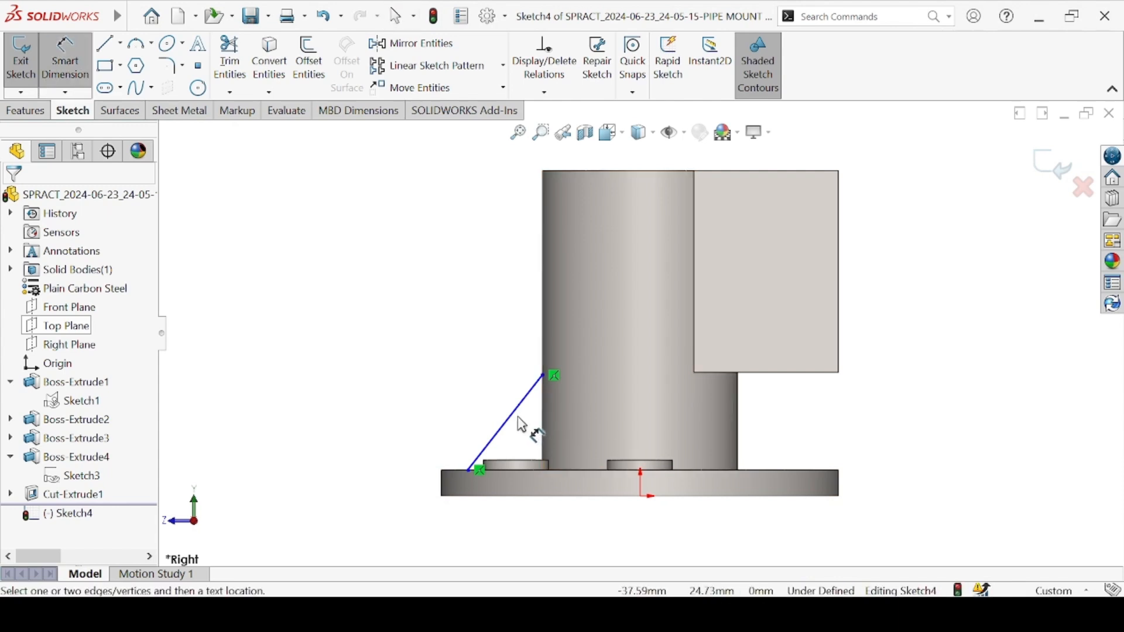
pyautogui.click(516, 419)
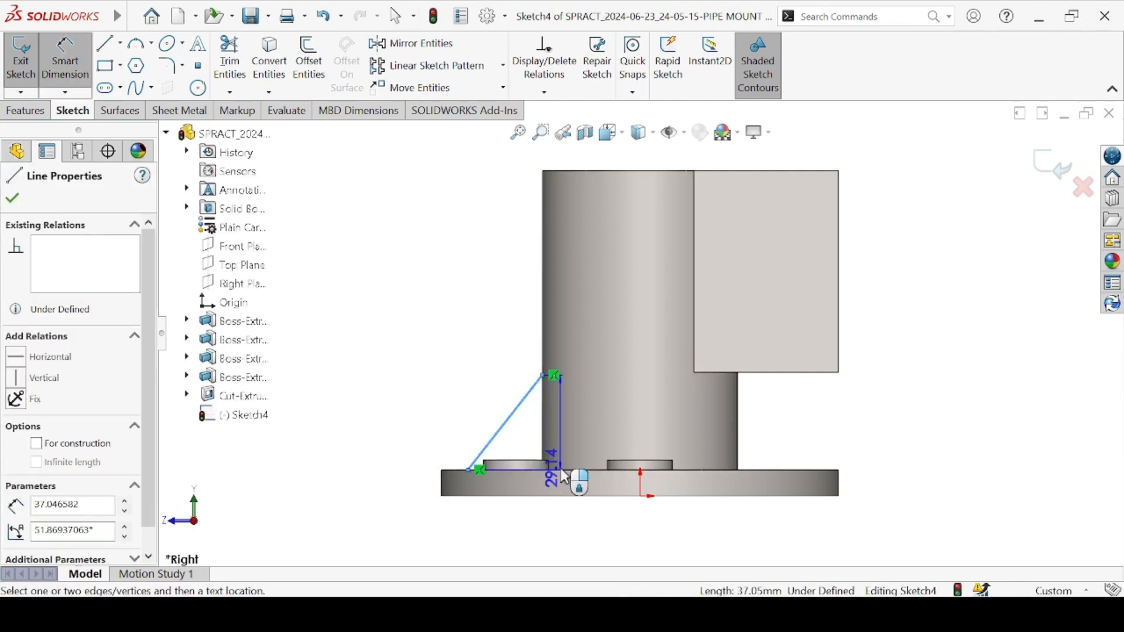
pyautogui.click(590, 470)
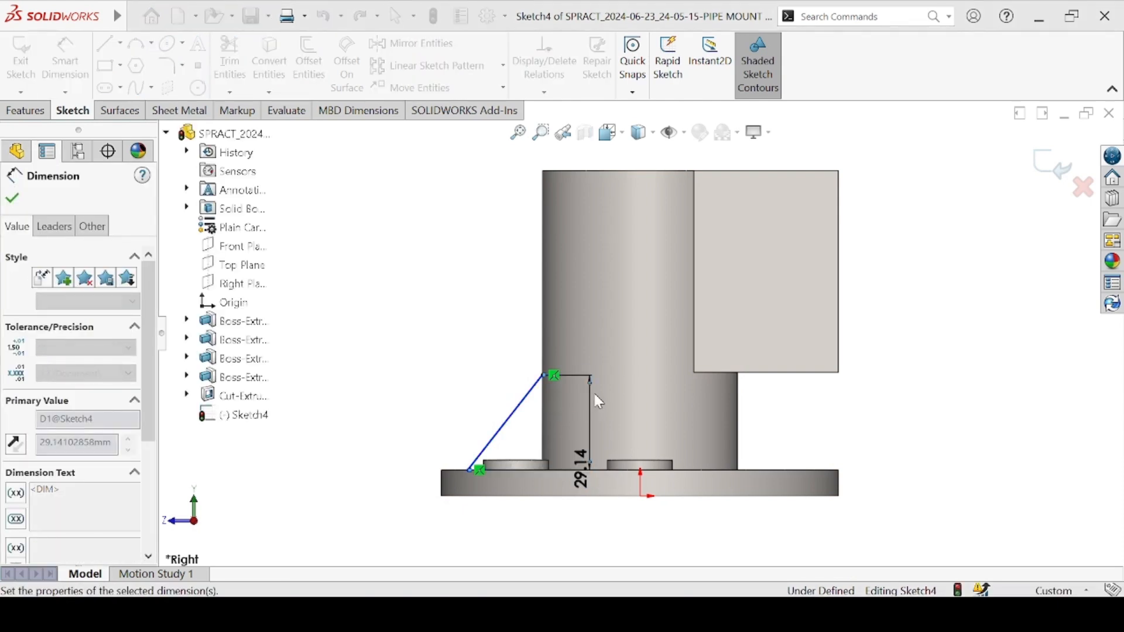
pyautogui.press('Escape')
pyautogui.hotkey('ctrl', 'z')
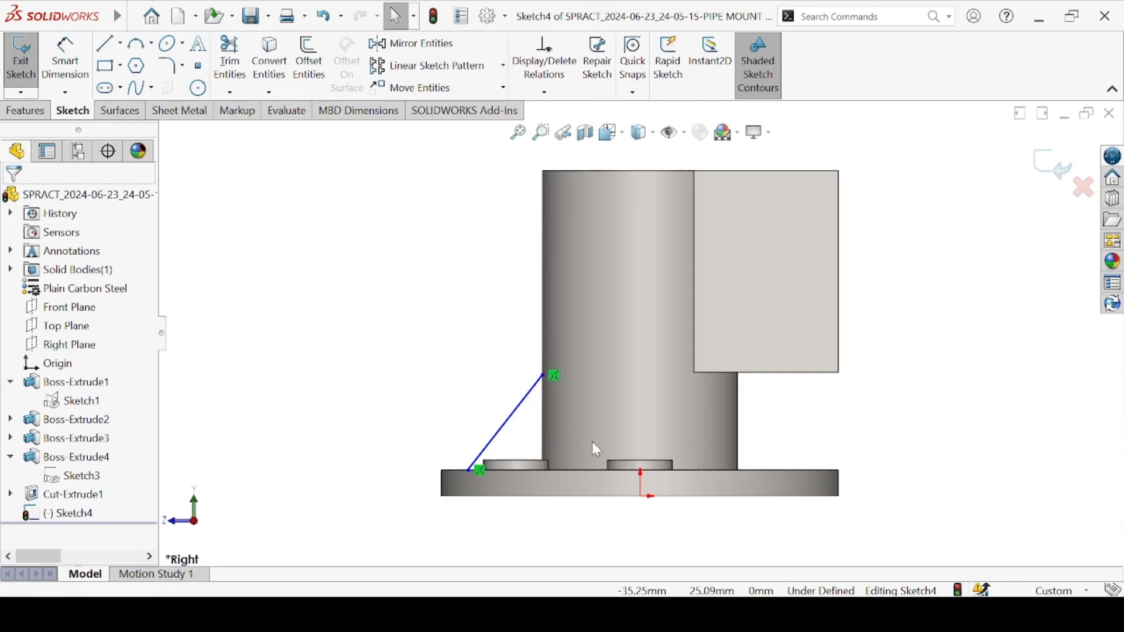
# Dimension the angle between the sloping line and the flange's upper edge as 45°
pyautogui.press('d')
pyautogui.click(508, 420)
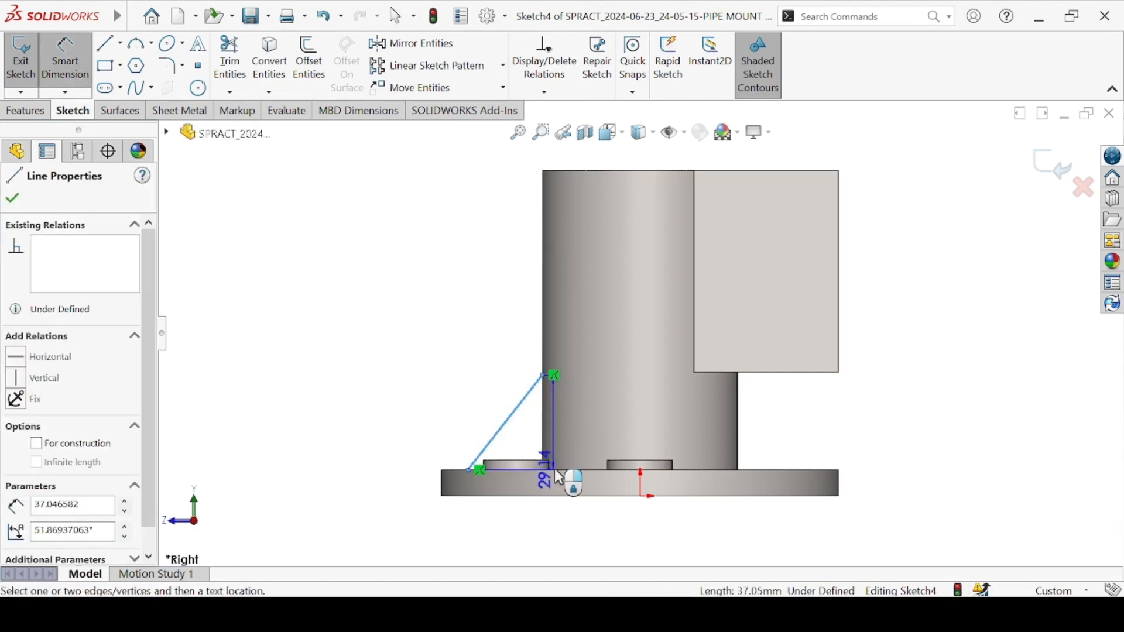
pyautogui.click(594, 470)
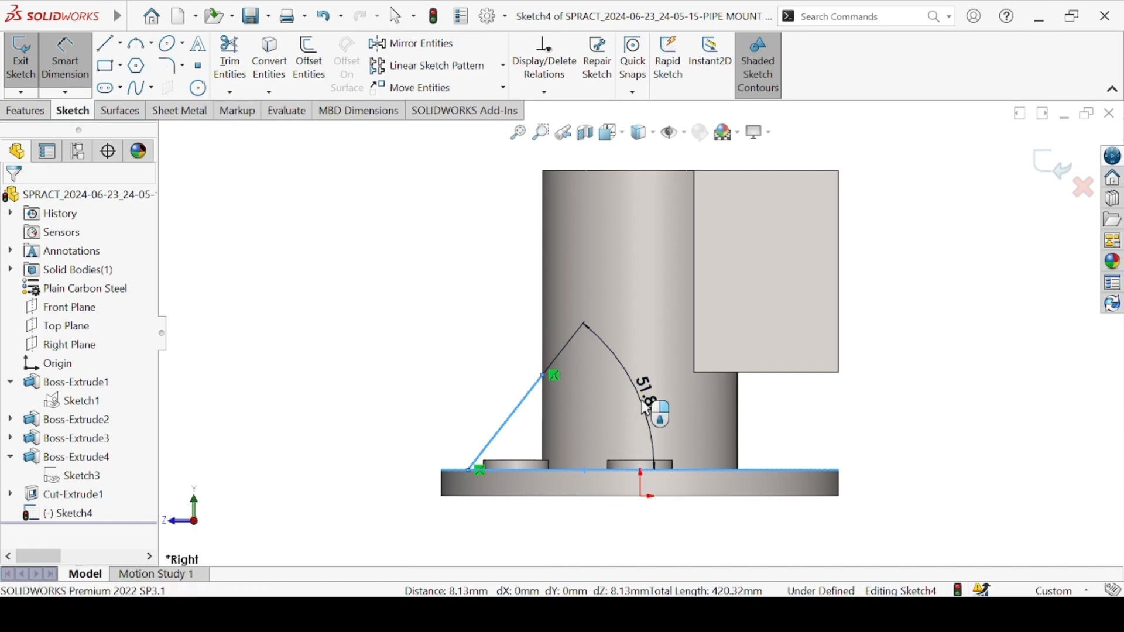
pyautogui.click(644, 407)
pyautogui.write('45')
pyautogui.press('Return')
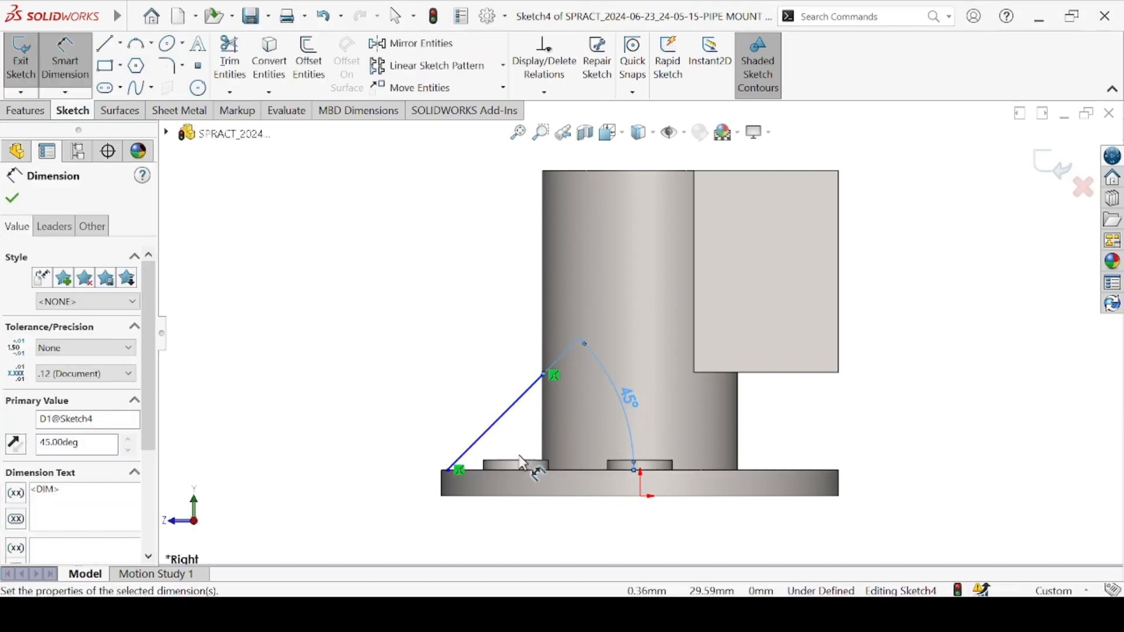
# Dimension the horizontal distance from the sloping line's lower endpoint to the flange's outer edge as 6 mm
pyautogui.click(451, 472)
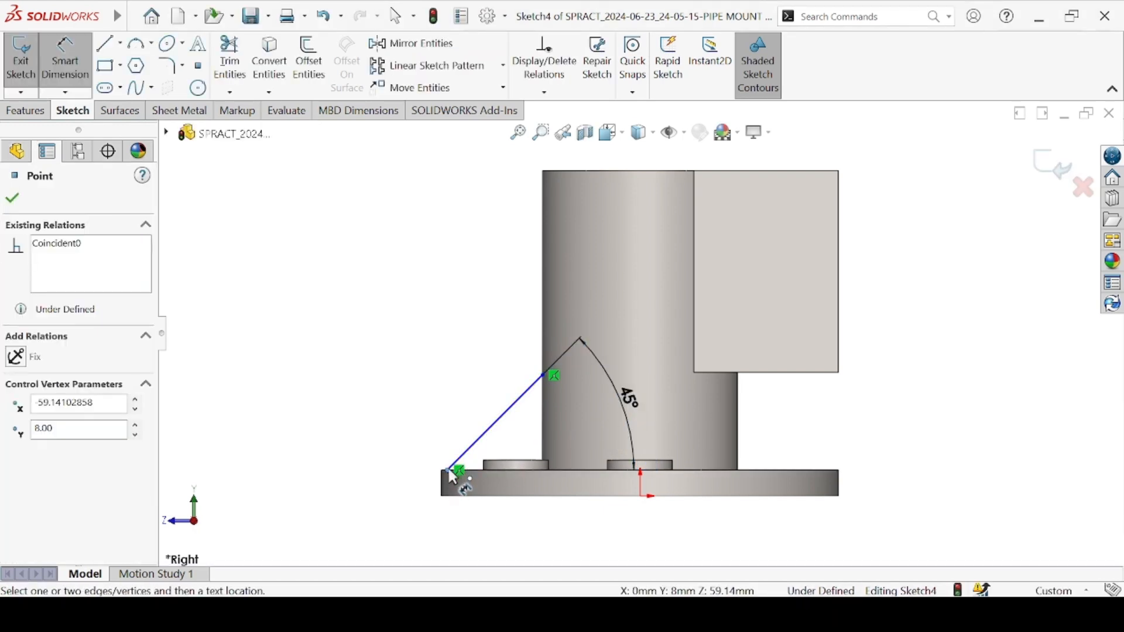
pyautogui.click(445, 499)
pyautogui.click(446, 404)
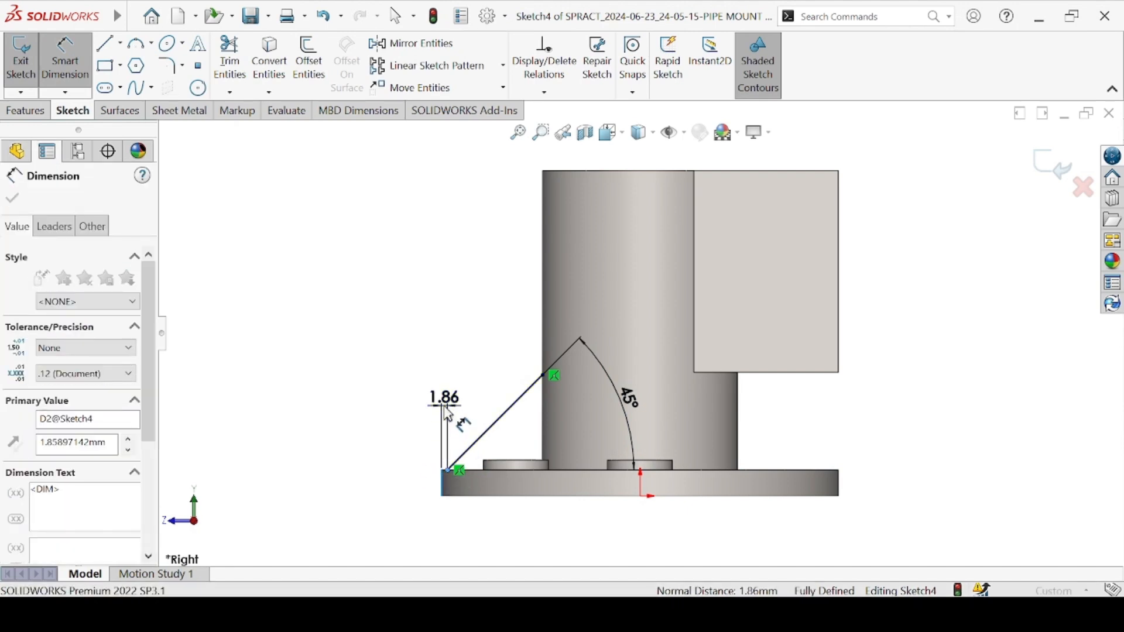
pyautogui.write('6')
pyautogui.press('Return')
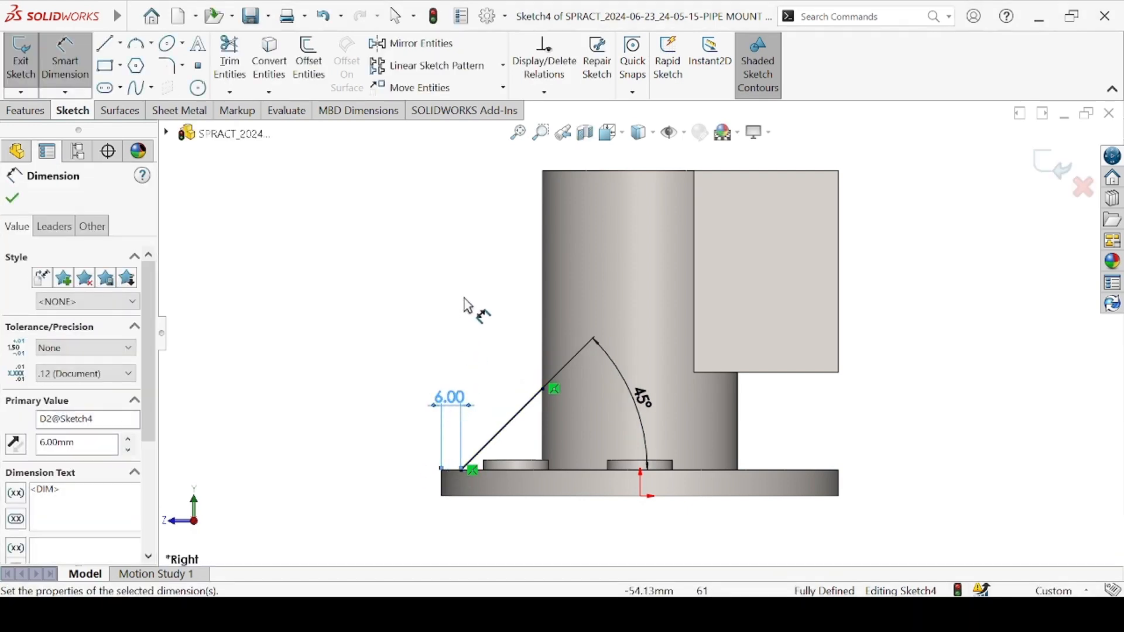
# Create a 6 mm thick rib from the sloping line, with the thickness applied to both sides
pyautogui.click(34, 111)
pyautogui.click(529, 44)
pyautogui.moveTo(429, 293); pyautogui.dragTo(496, 341, button='middle')
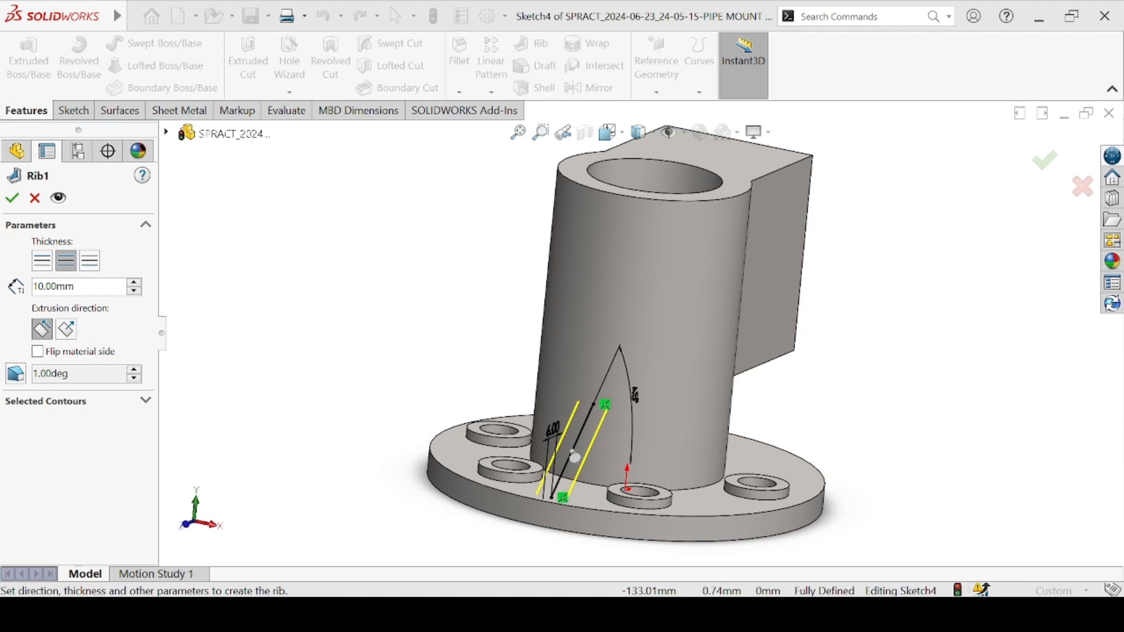
pyautogui.click(87, 287)
pyautogui.click(93, 286)
pyautogui.doubleClick(94, 286)
pyautogui.write('6')
pyautogui.press('Return')
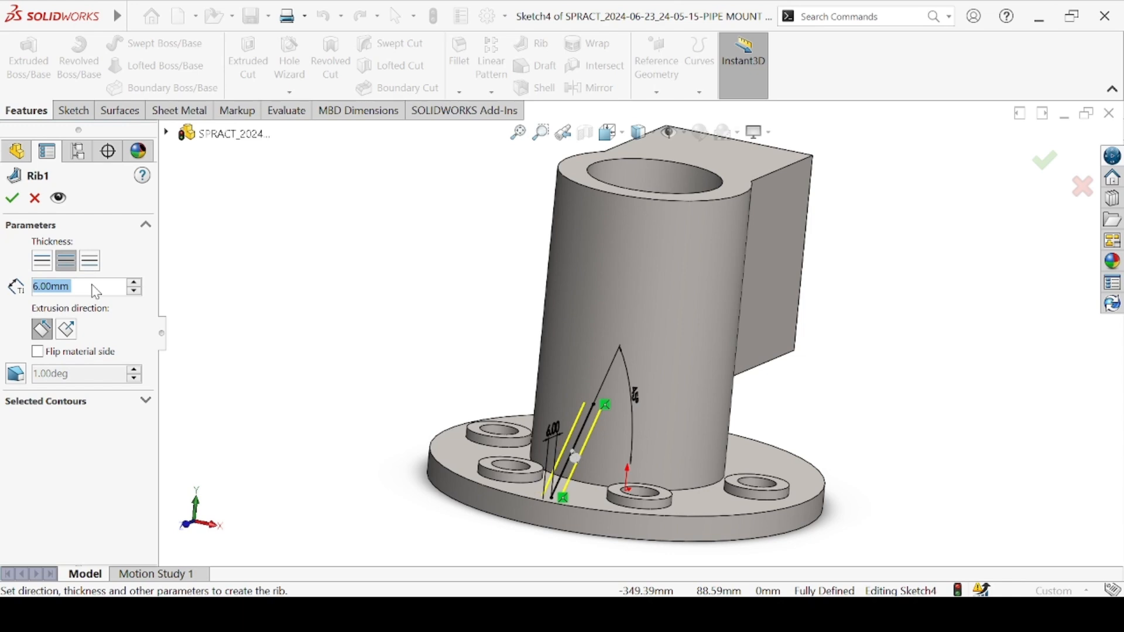
pyautogui.click(14, 199)
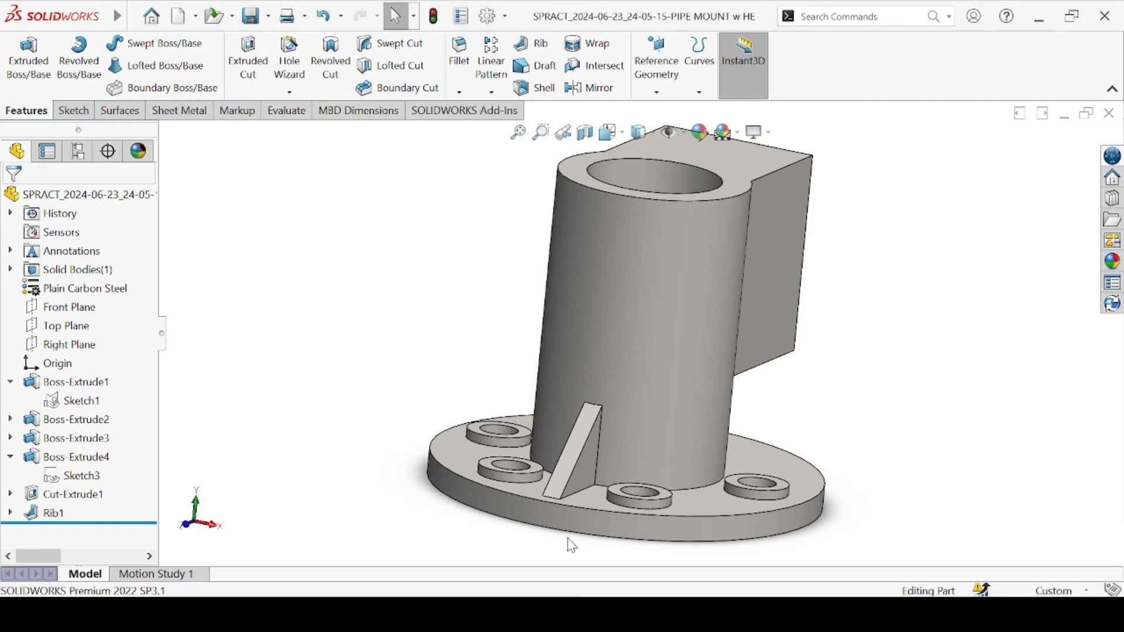
# Set up a circular pattern of the rib around the flange's circular edge with 6 instances over 360°
pyautogui.press('Right')
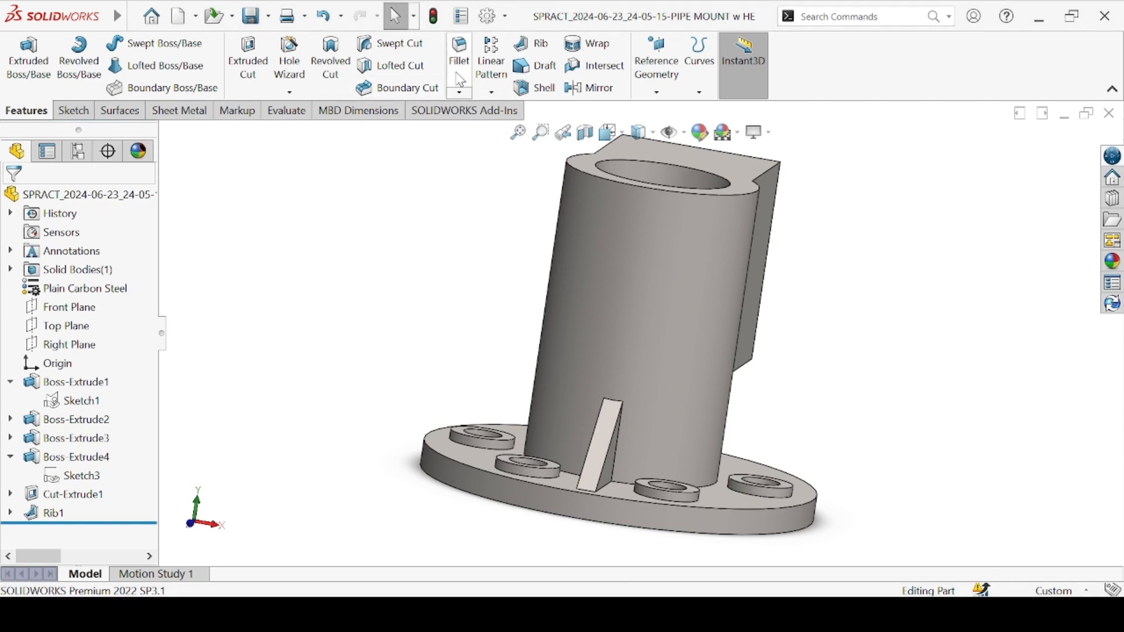
pyautogui.click(514, 136)
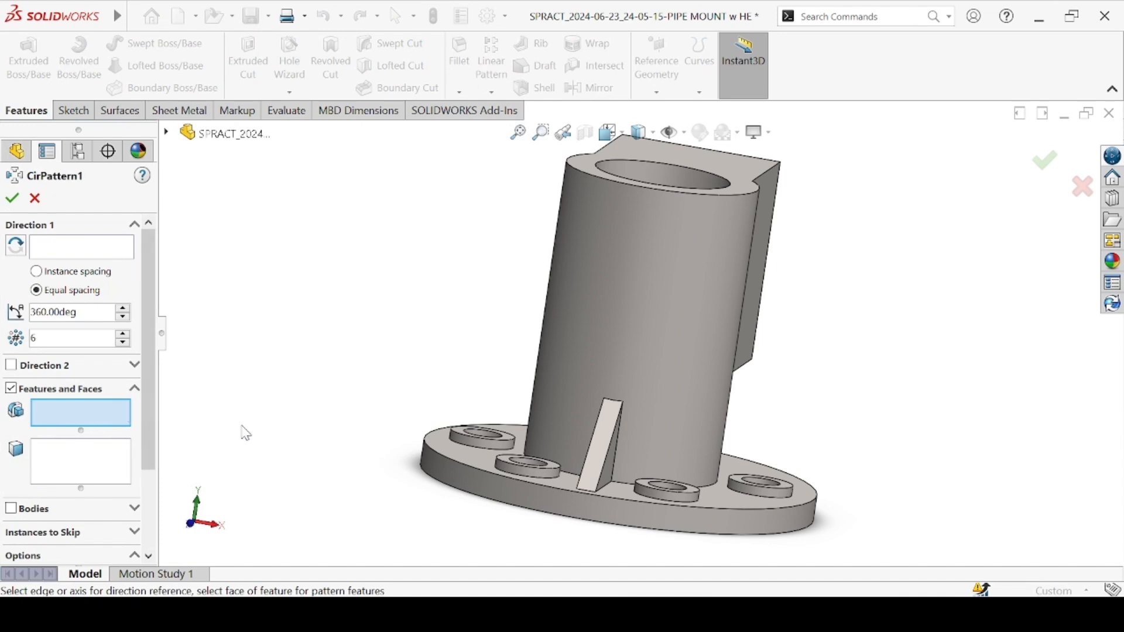
pyautogui.click(166, 133)
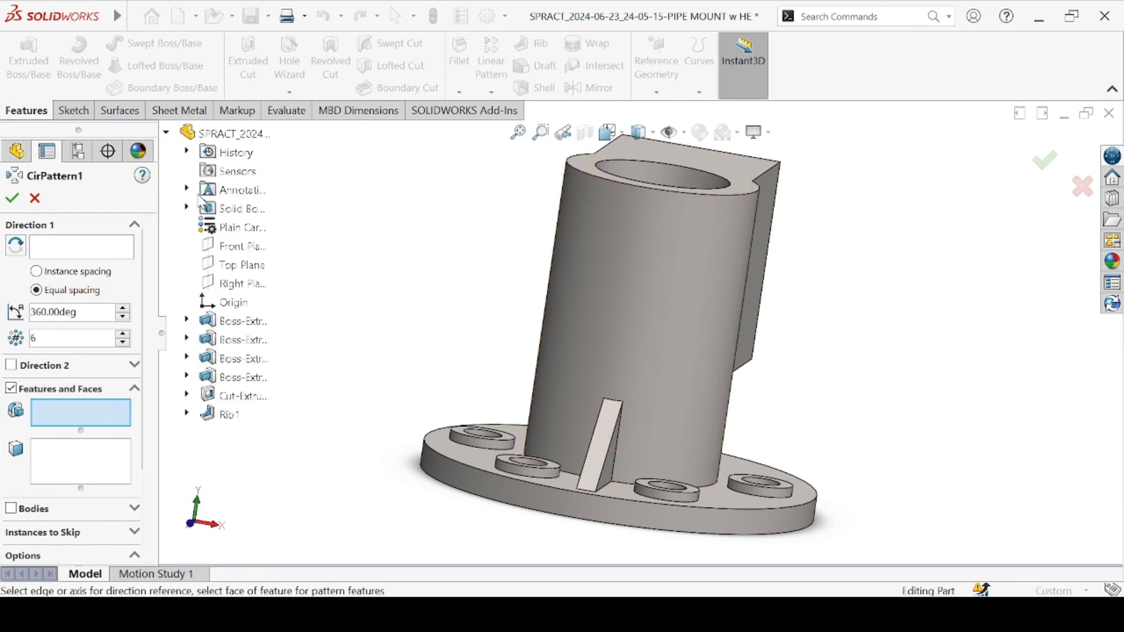
pyautogui.click(235, 415)
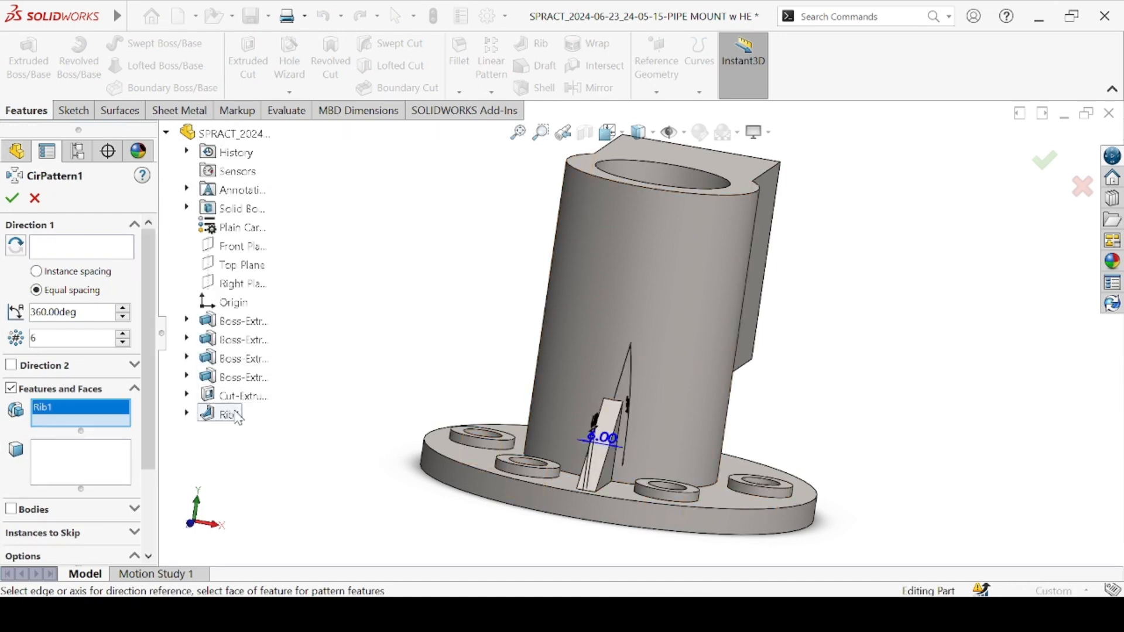
pyautogui.click(81, 250)
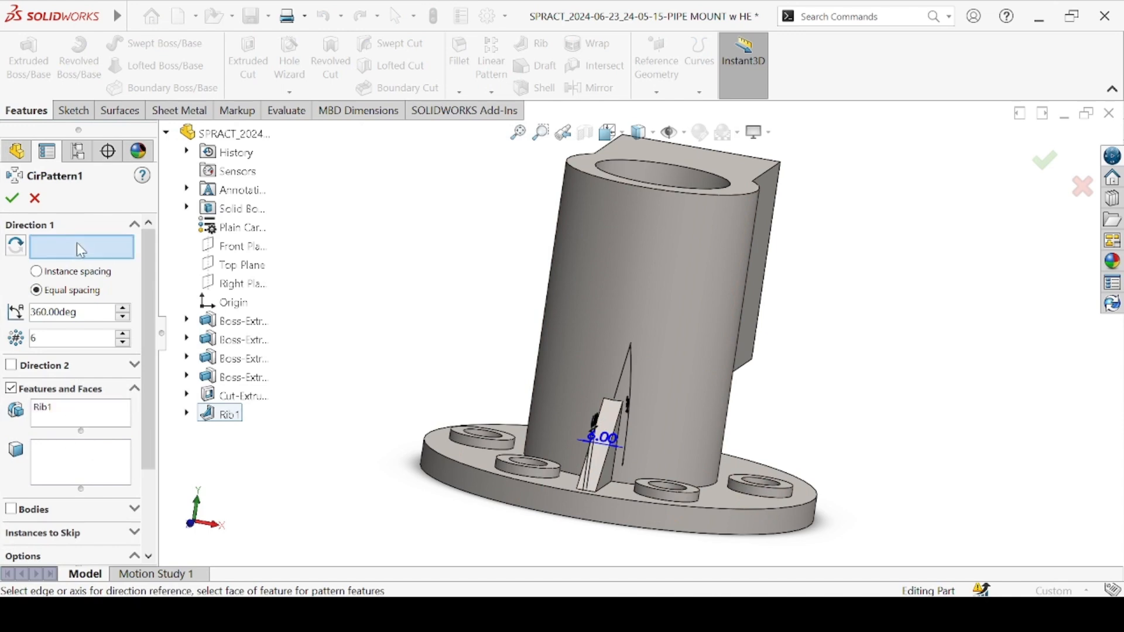
pyautogui.click(616, 497)
pyautogui.moveTo(364, 447); pyautogui.dragTo(363, 509, button='middle')
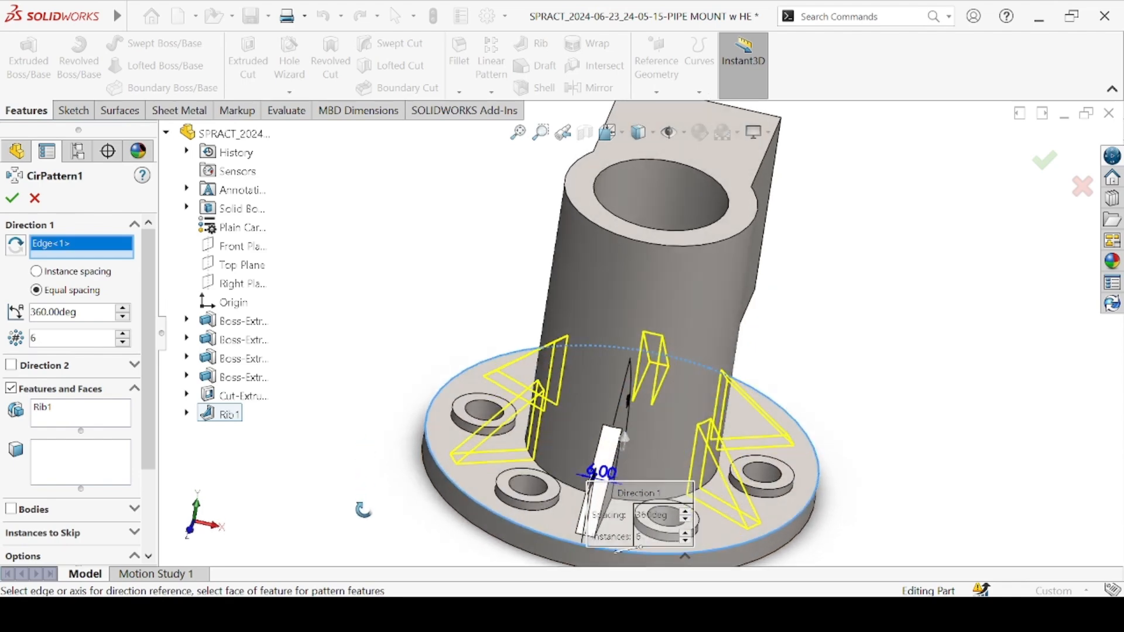
# In a top view, keep equal spacing, skip the rib instance beneath the lug and accept the circular pattern
pyautogui.press('space')
pyautogui.click(540, 292)
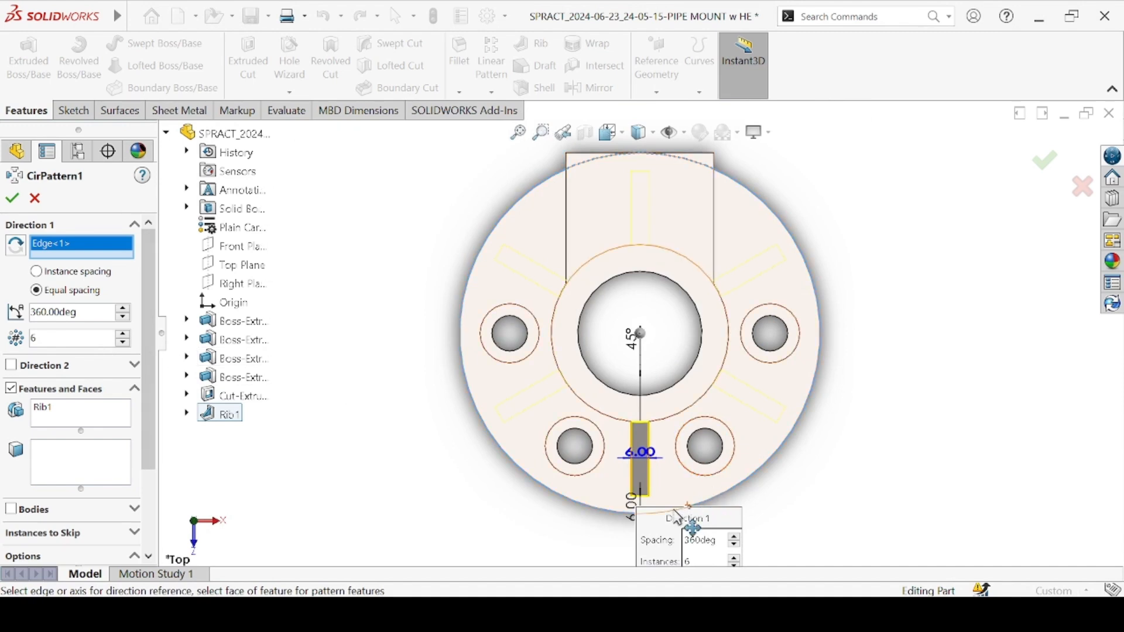
pyautogui.click(47, 273)
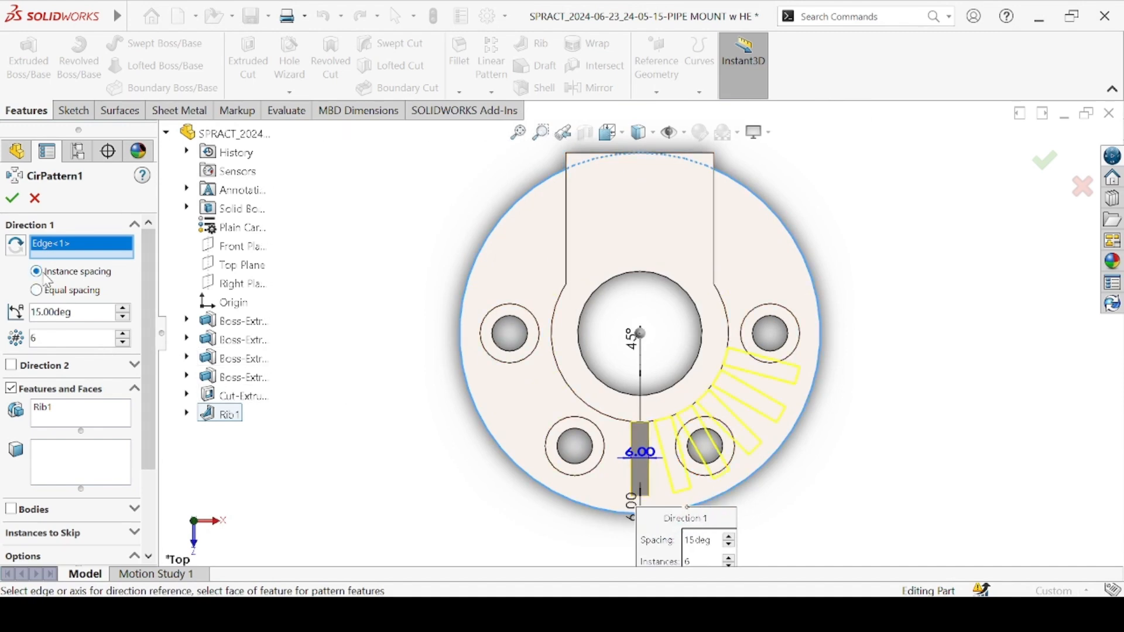
pyautogui.click(84, 296)
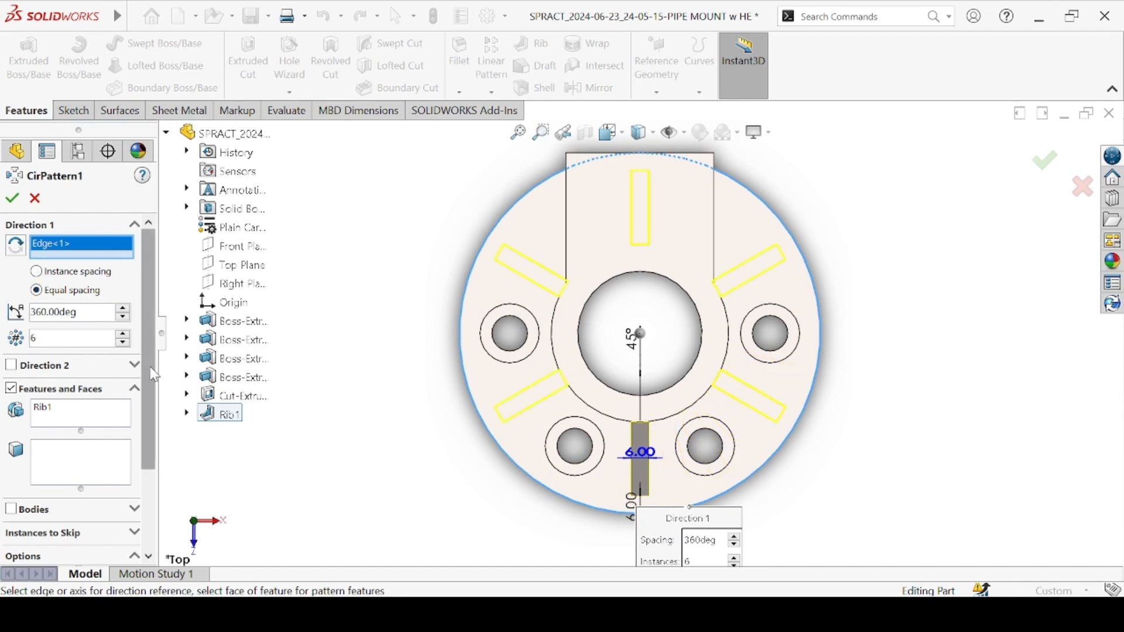
pyautogui.scroll(-3, 154, 376)
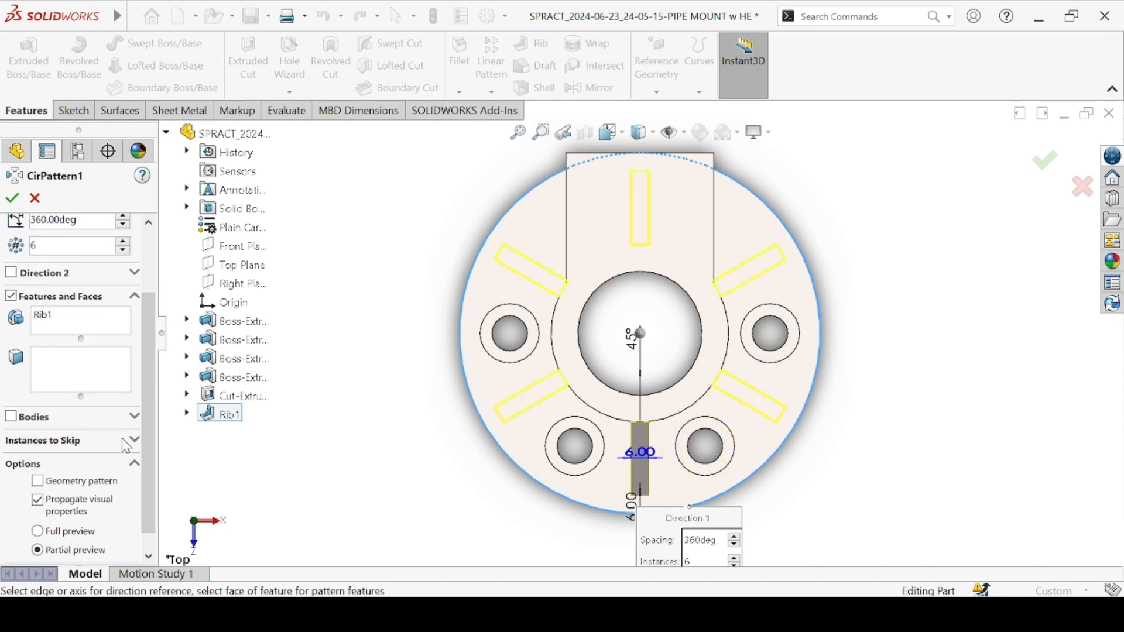
pyautogui.click(124, 445)
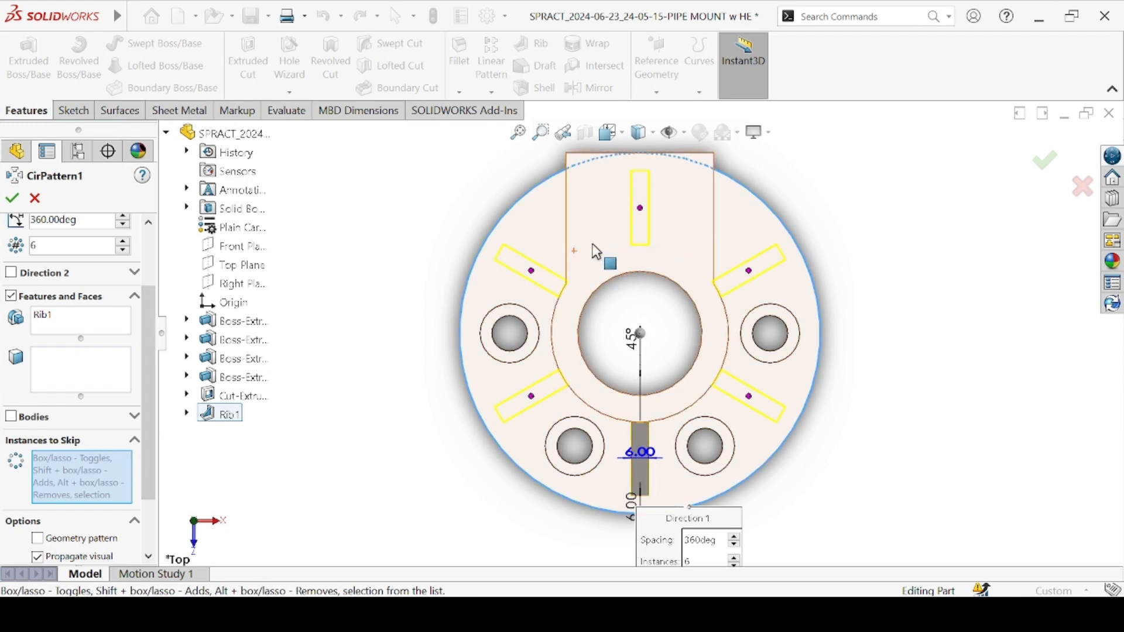
pyautogui.click(640, 209)
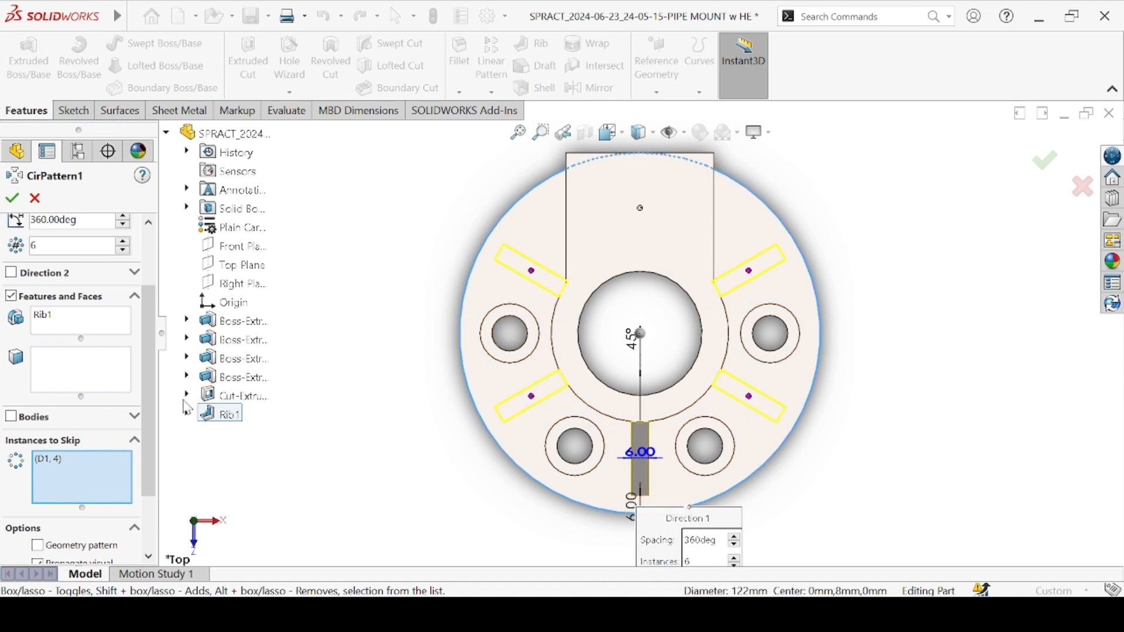
pyautogui.click(13, 198)
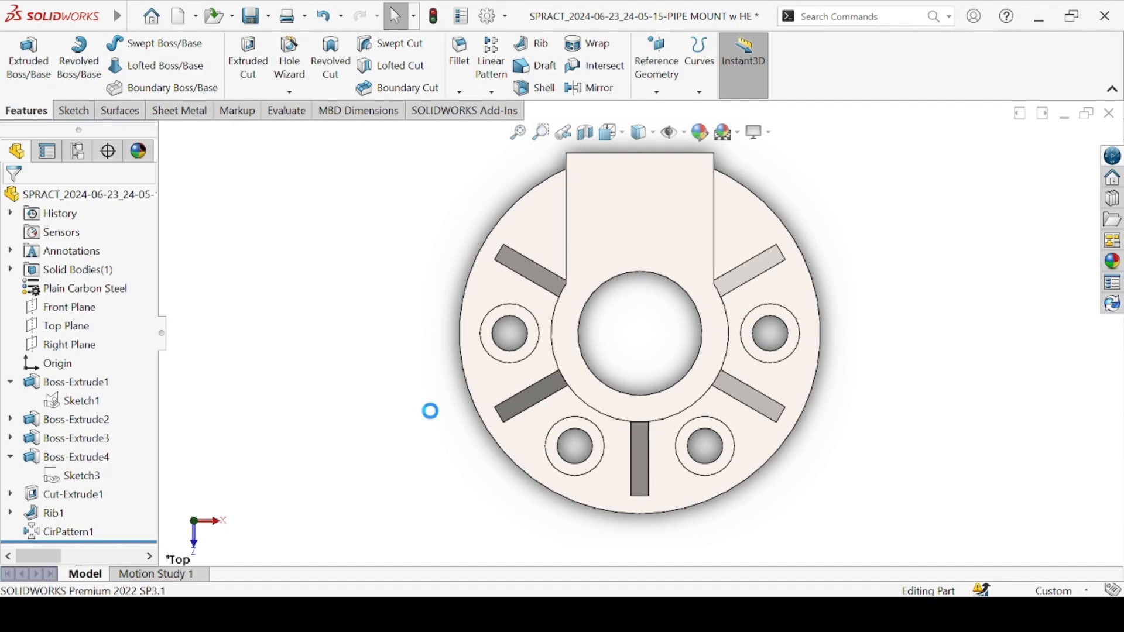
pyautogui.moveTo(432, 432); pyautogui.dragTo(556, 541, button='middle')
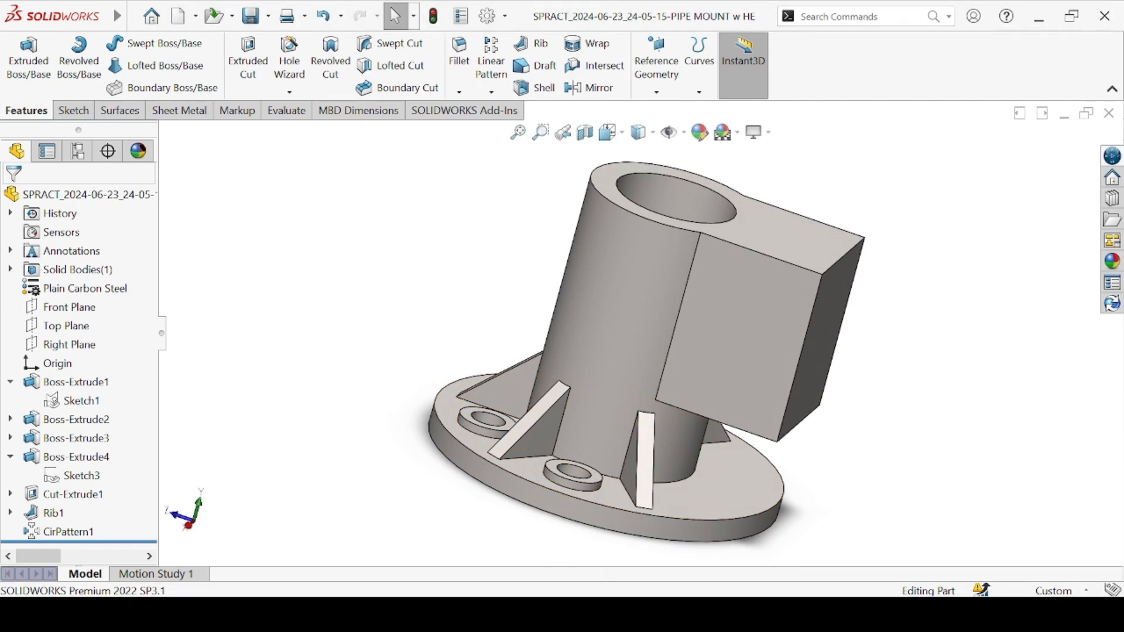
pyautogui.click(757, 325)
pyautogui.click(290, 59)
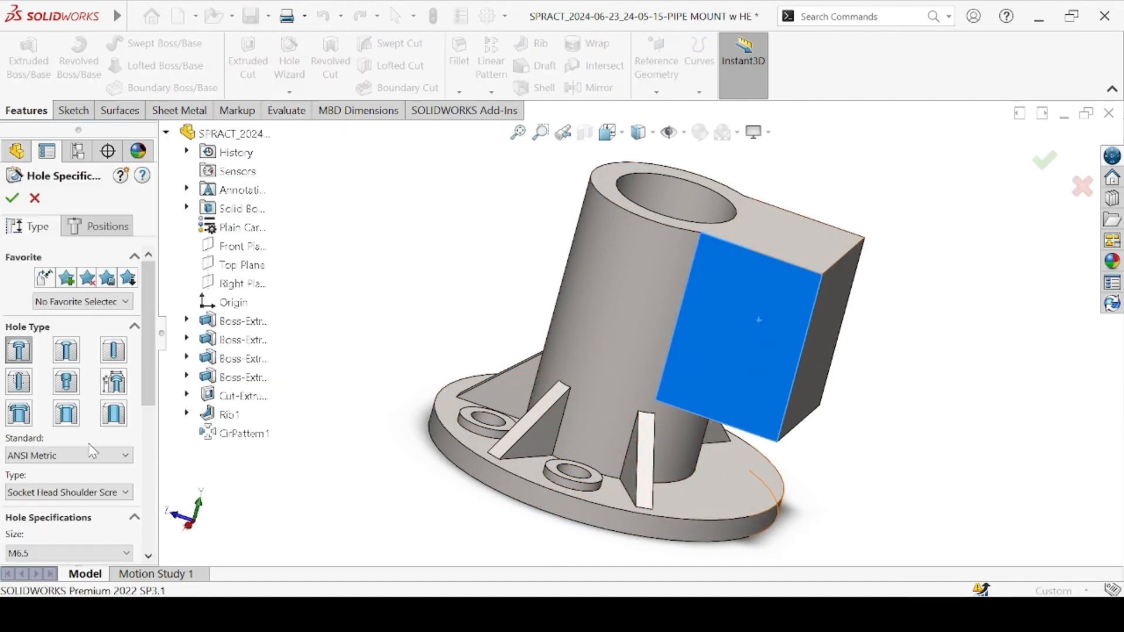
pyautogui.click(55, 507)
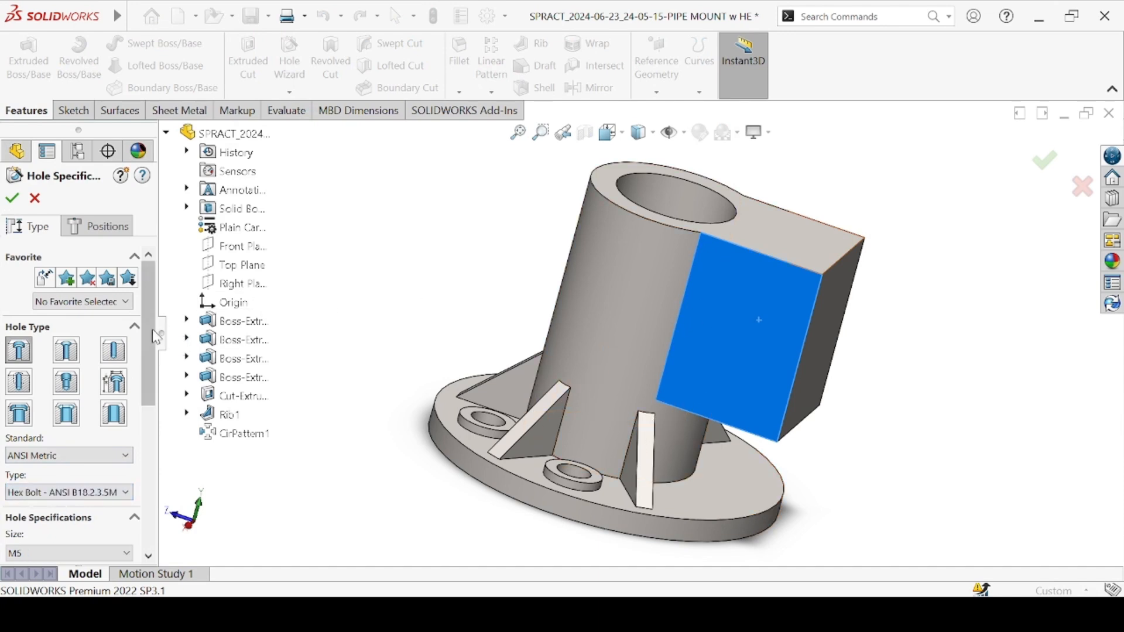
pyautogui.scroll(-5, 71, 386)
pyautogui.scroll(1, 34, 396)
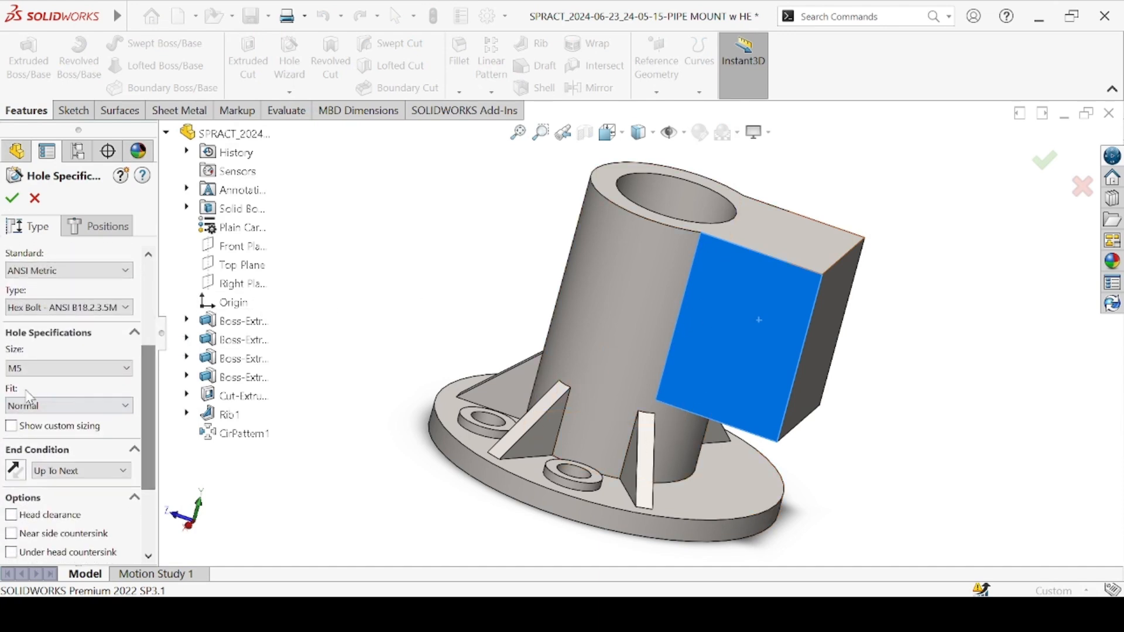
pyautogui.click(11, 425)
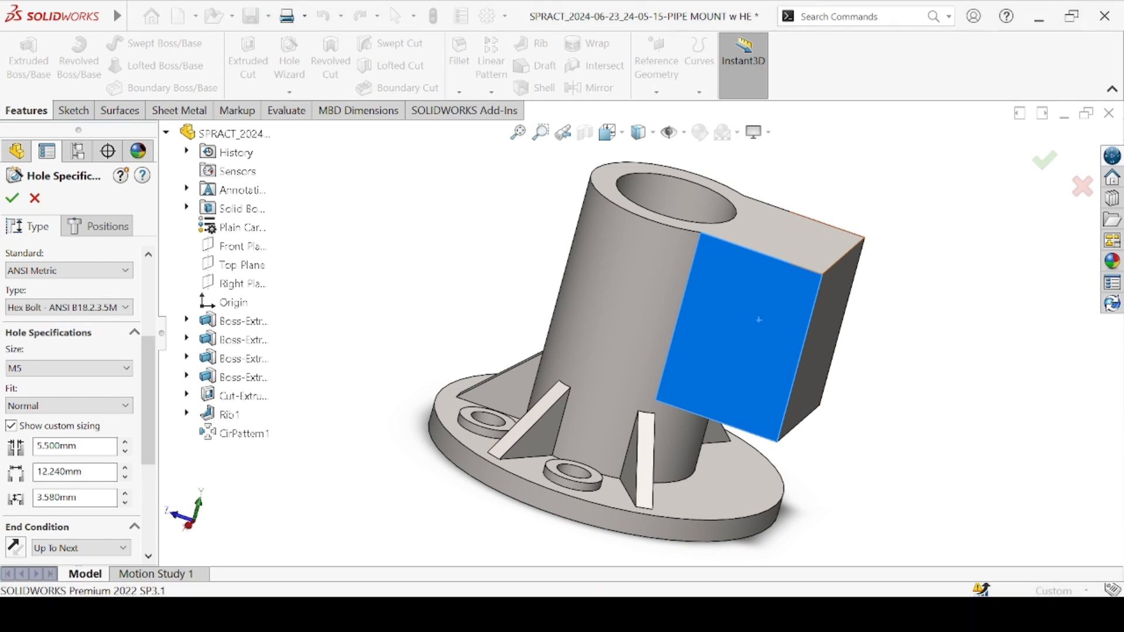
pyautogui.click(33, 201)
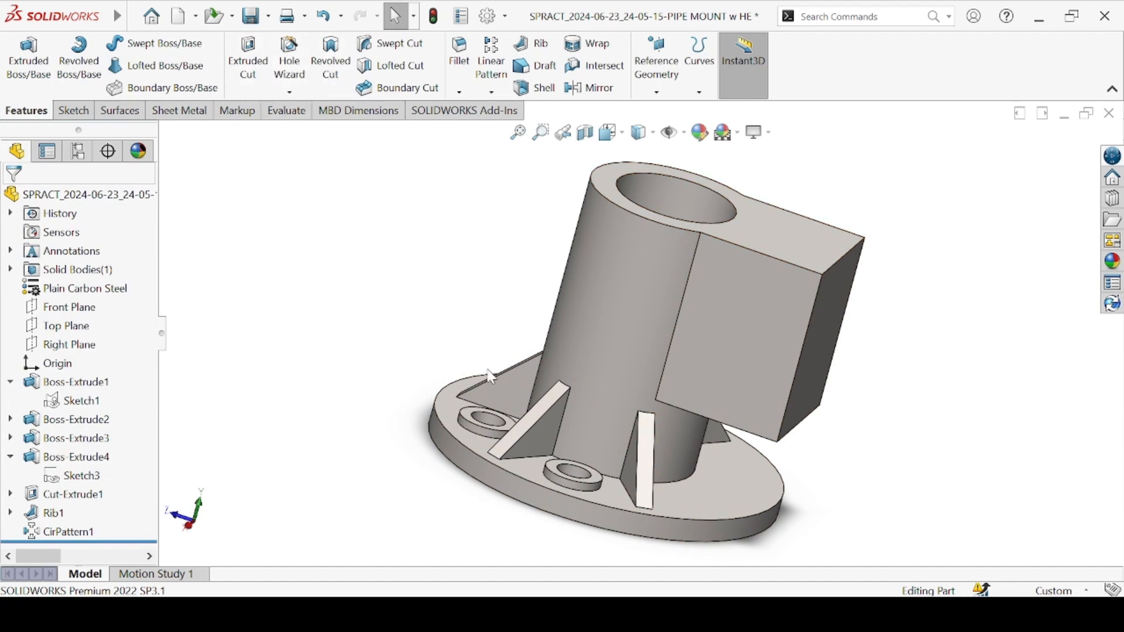
# Fillet the upper and lower outer edges of the lug with a 16 mm radius
pyautogui.click(459, 53)
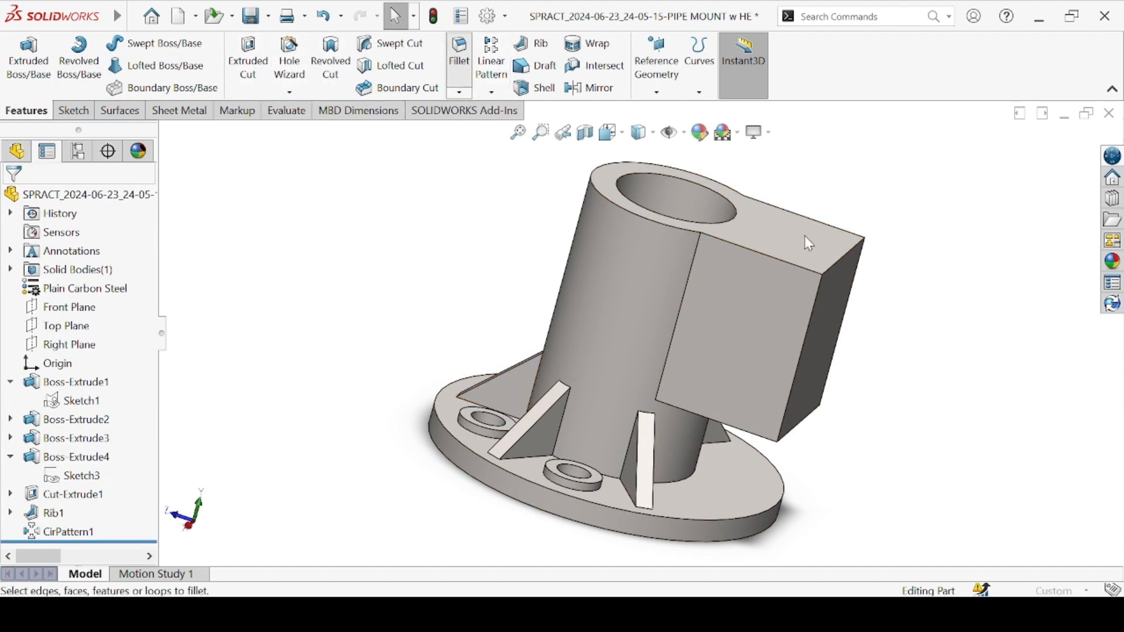
pyautogui.click(842, 254)
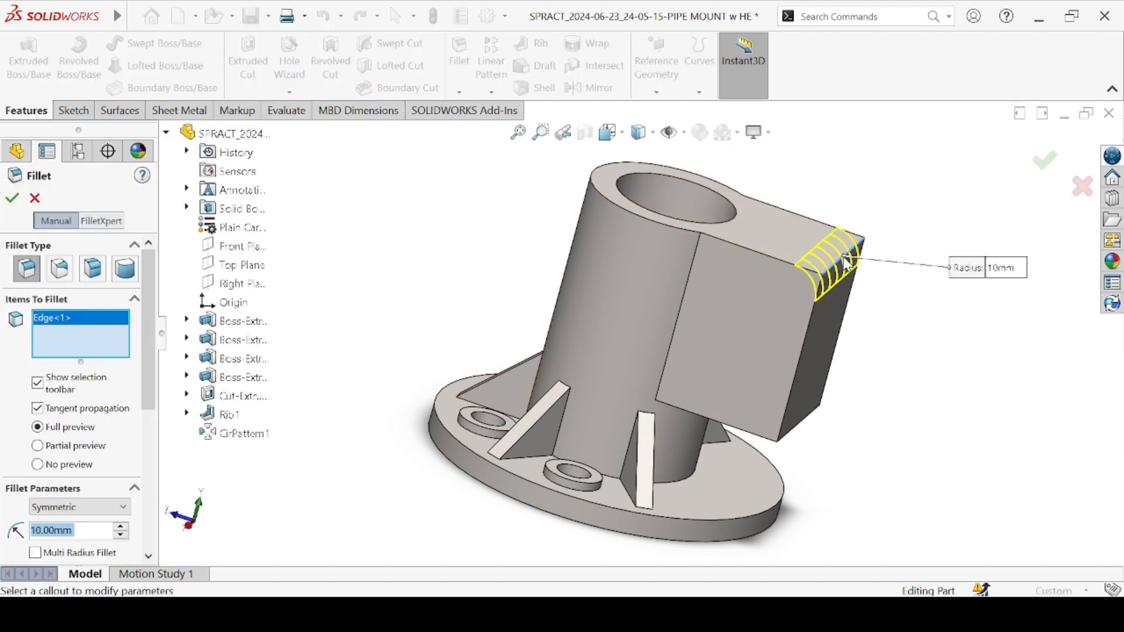
pyautogui.click(796, 427)
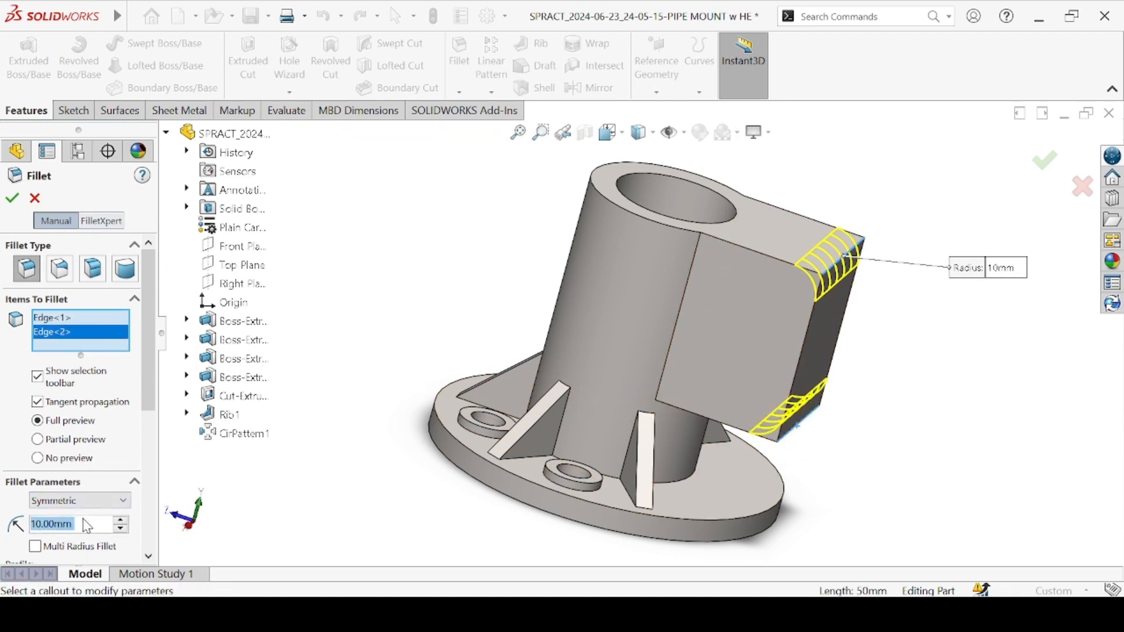
pyautogui.write('16')
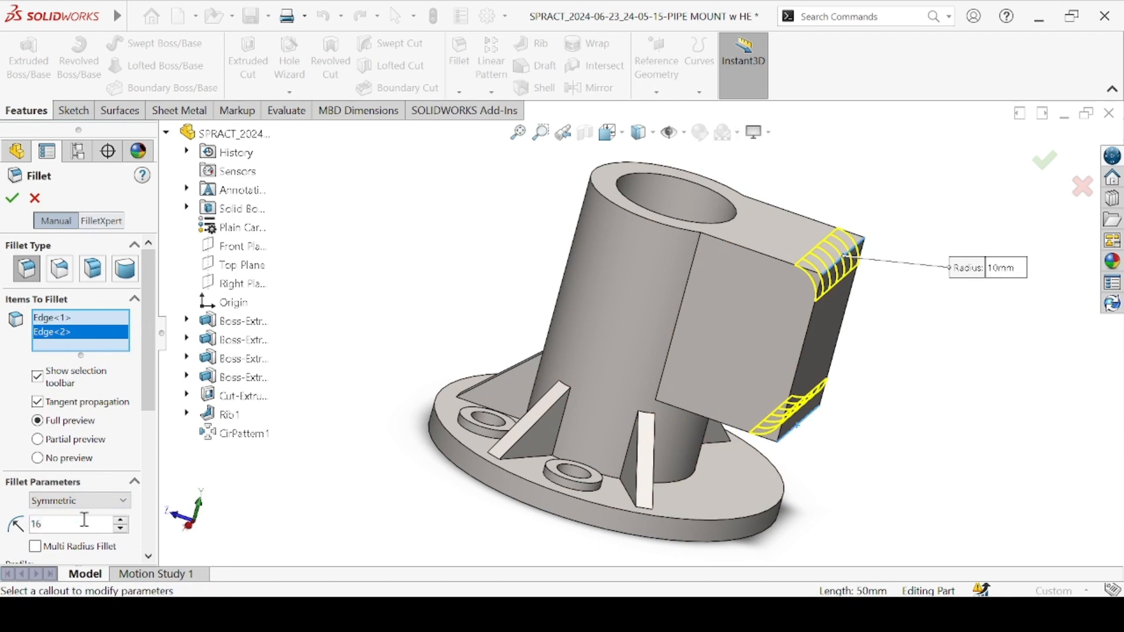
pyautogui.press('Return')
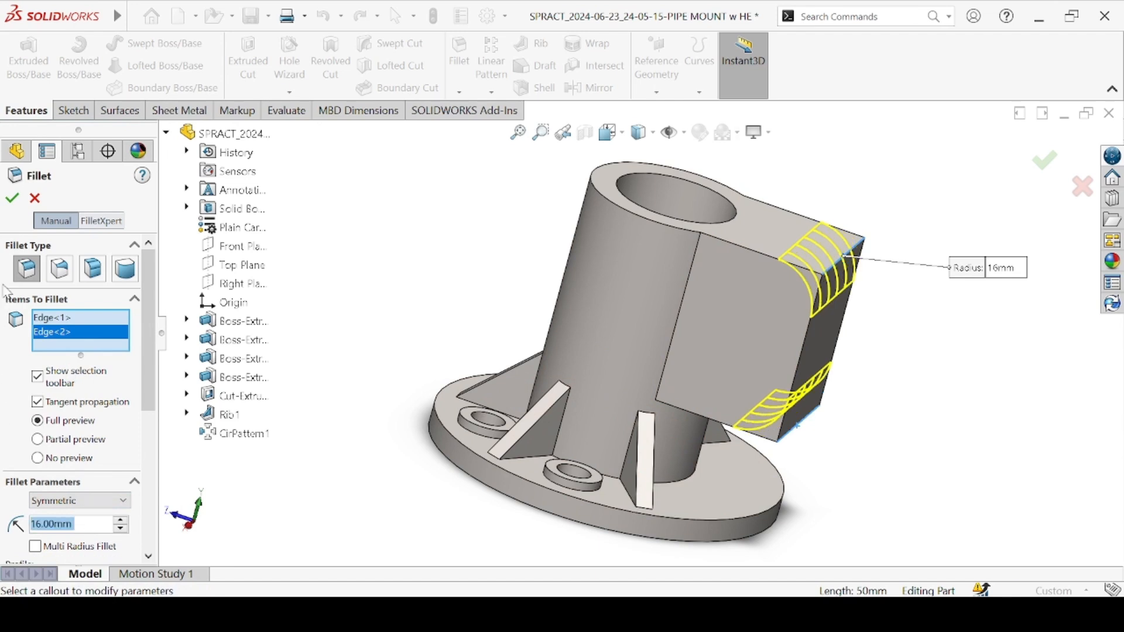
pyautogui.click(11, 198)
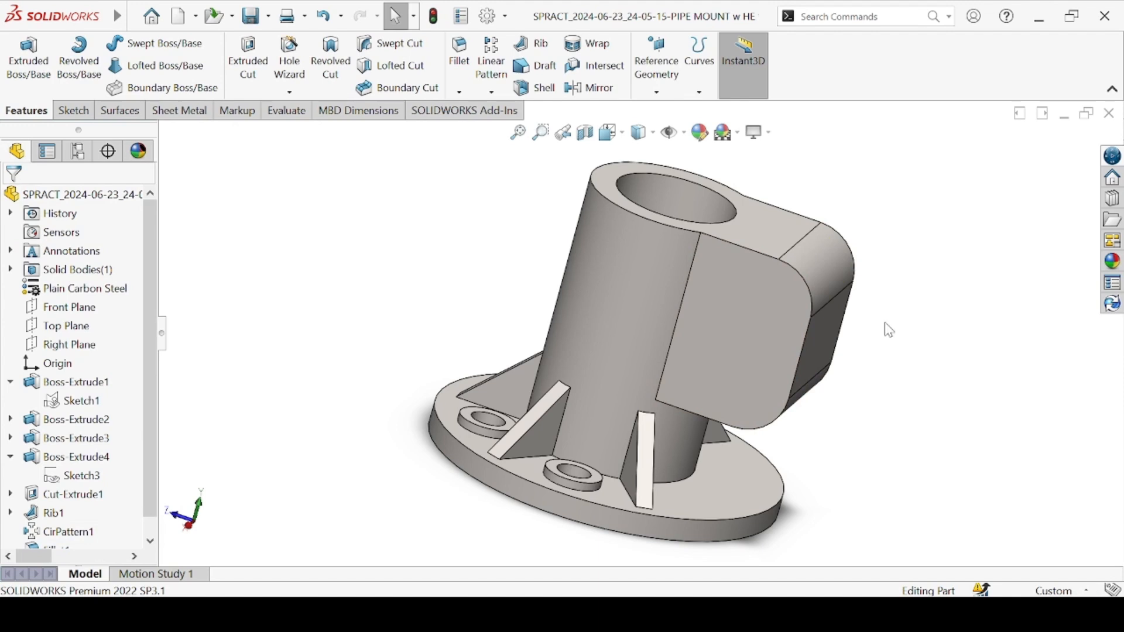
# On the Front Plane, sketch a narrow vertical rectangle about 14 mm wide, from just above the tube's top down towards the flange
pyautogui.moveTo(883, 326); pyautogui.dragTo(853, 264, button='middle')
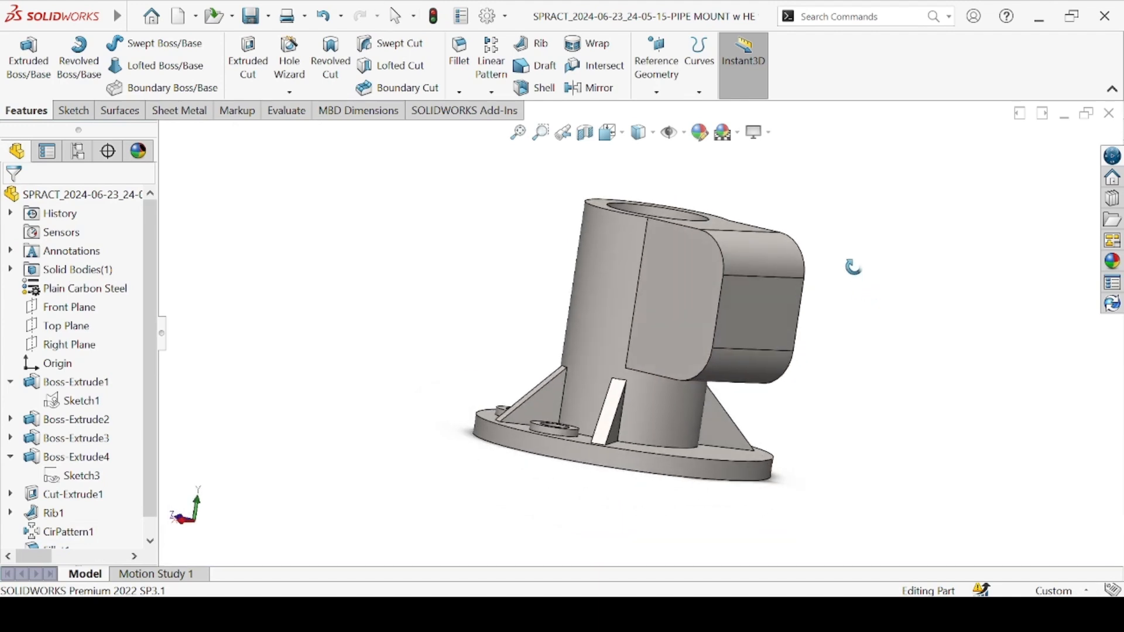
pyautogui.click(70, 308)
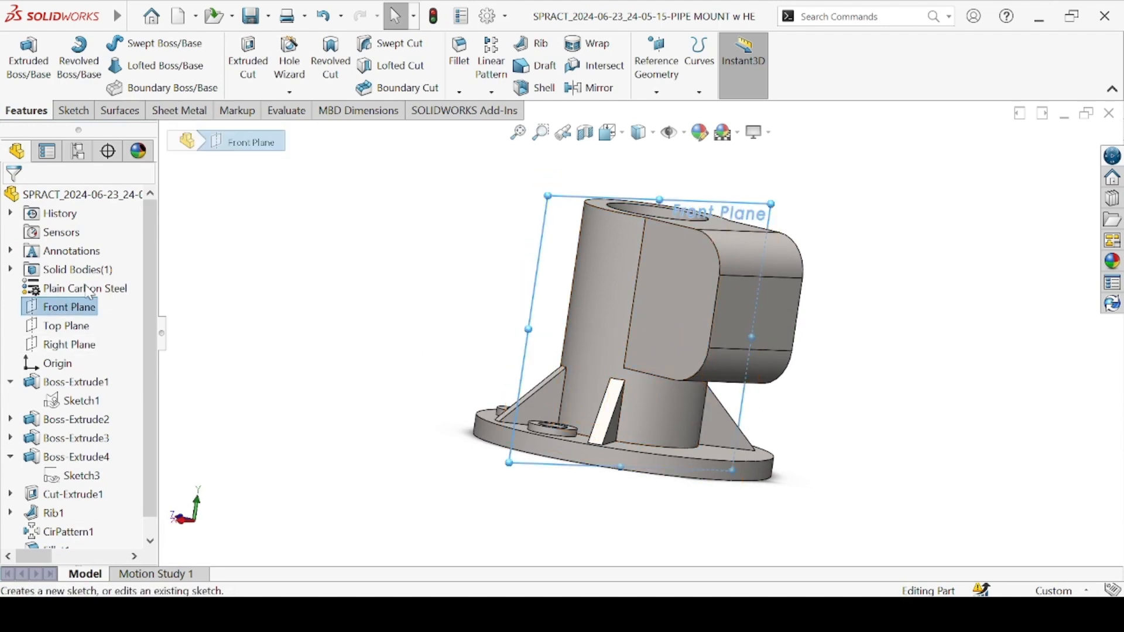
pyautogui.click(85, 285)
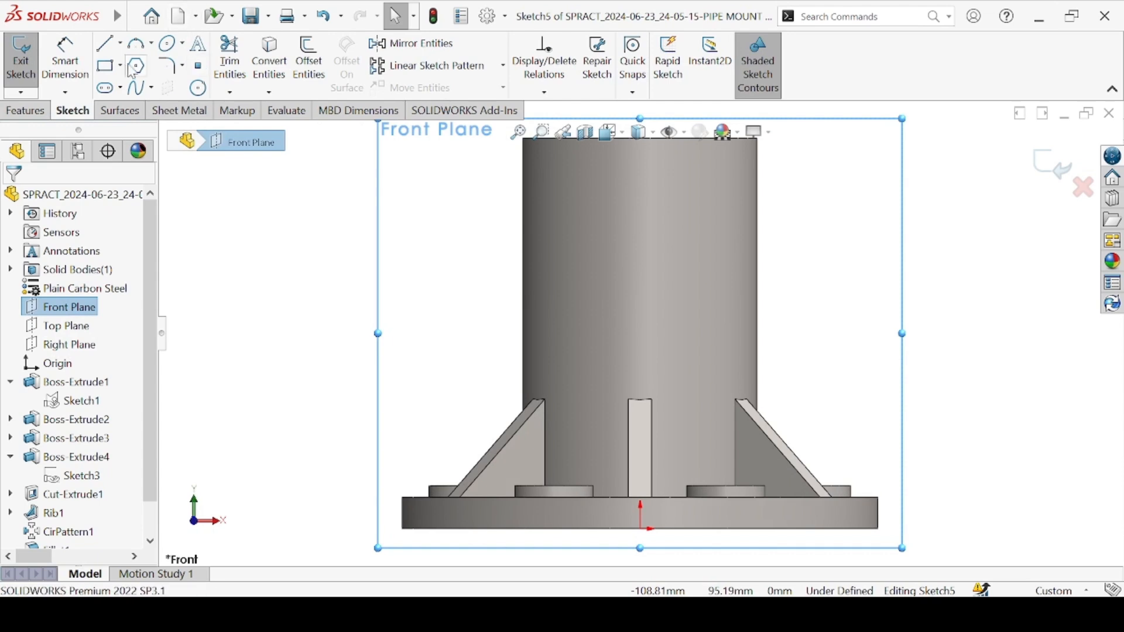
pyautogui.click(115, 74)
pyautogui.press('f')
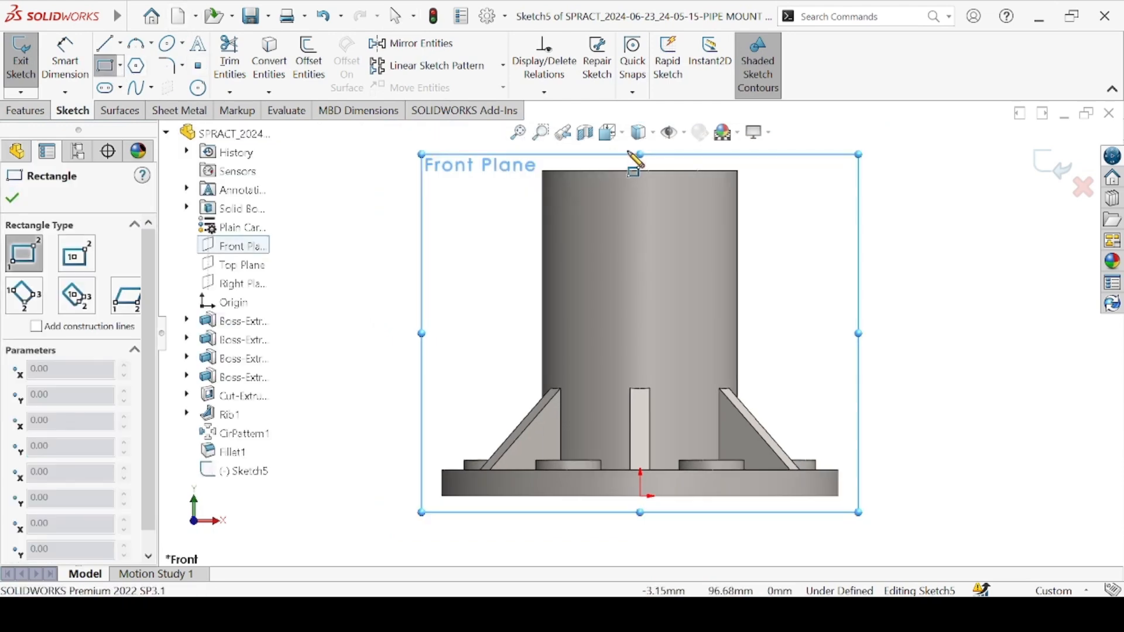
pyautogui.click(624, 165)
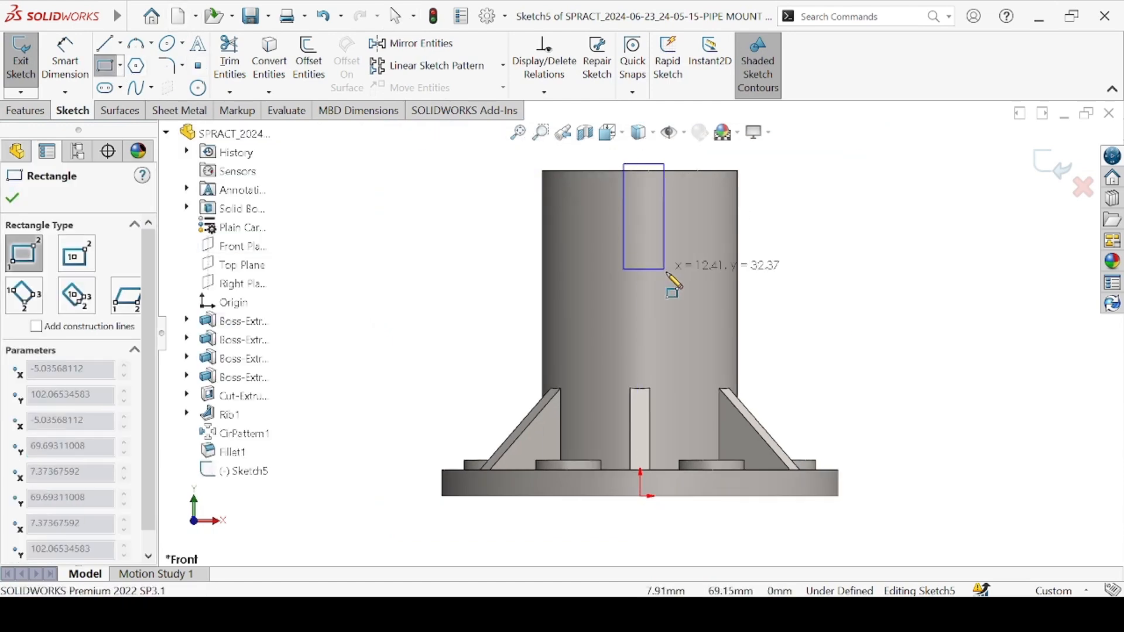
pyautogui.click(670, 457)
pyautogui.press('Escape')
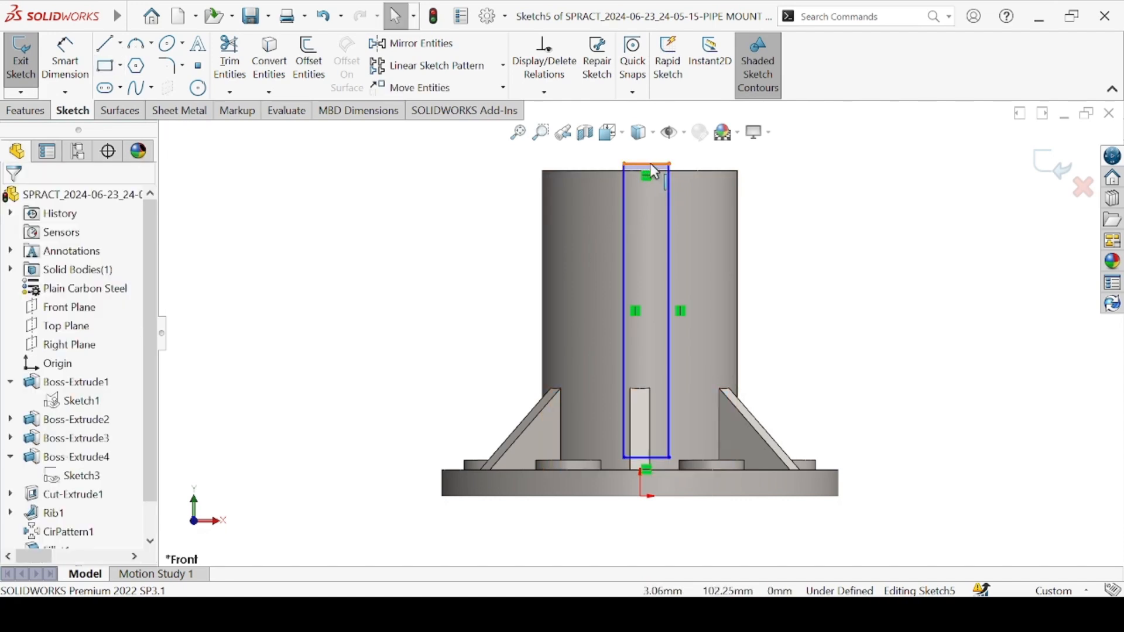
# Align the midpoint of the rectangle's top line vertically with the origin
pyautogui.click(644, 163)
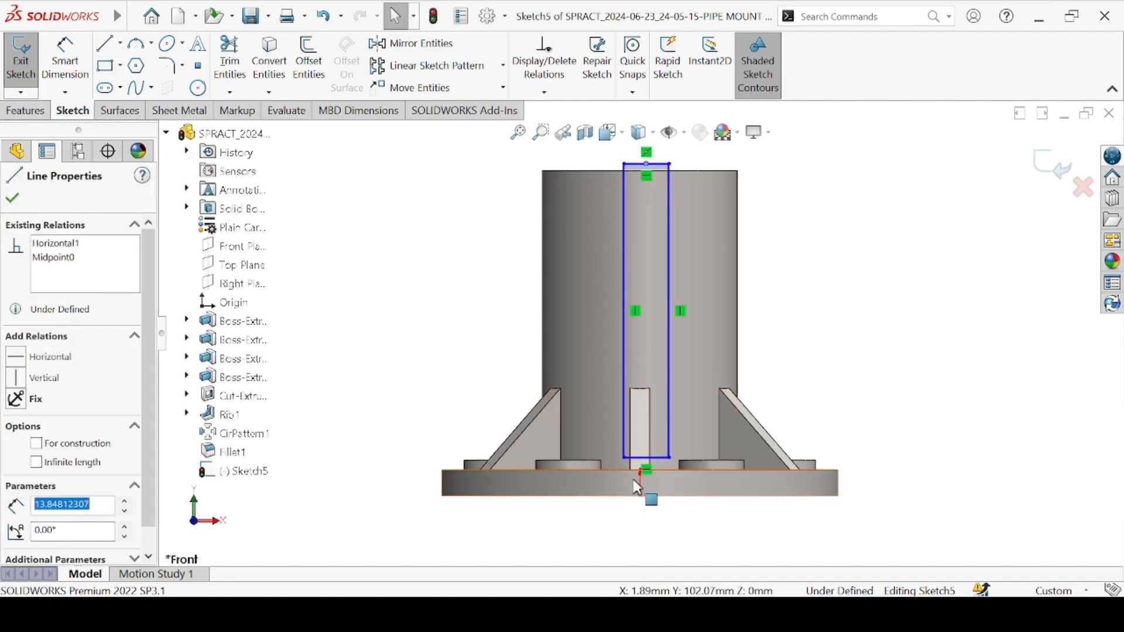
pyautogui.keyDown('ctrl'); pyautogui.click(640, 498); pyautogui.keyUp('ctrl')
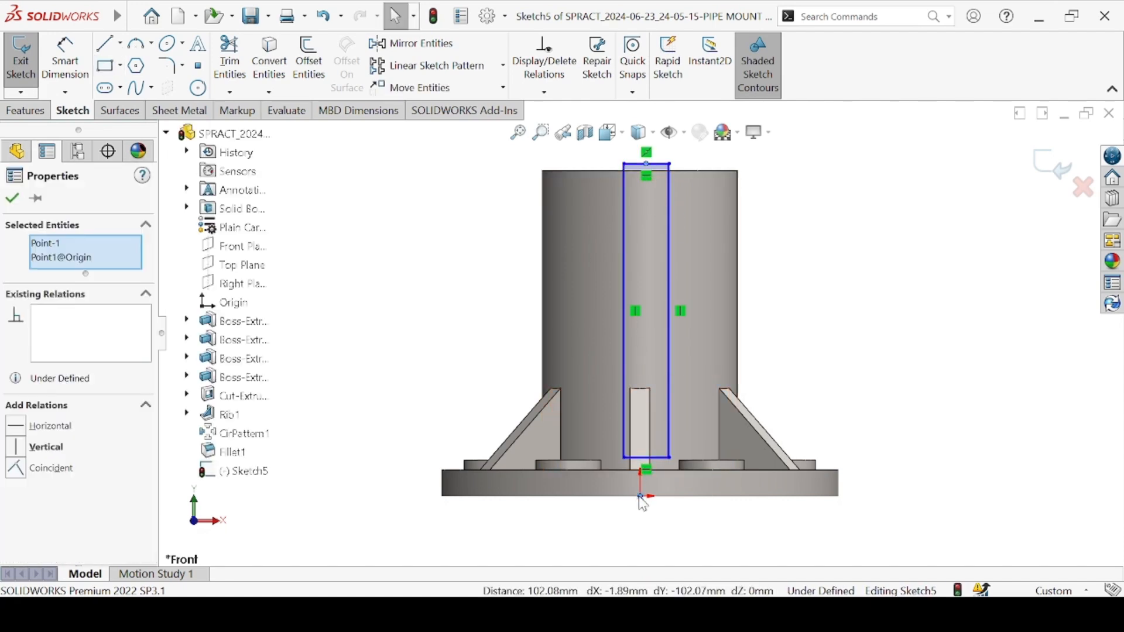
pyautogui.click(700, 433)
pyautogui.click(770, 376)
# Make the rectangle's top line collinear with the tube's top edge and its bottom line collinear with the flange's upper edge
pyautogui.click(650, 165)
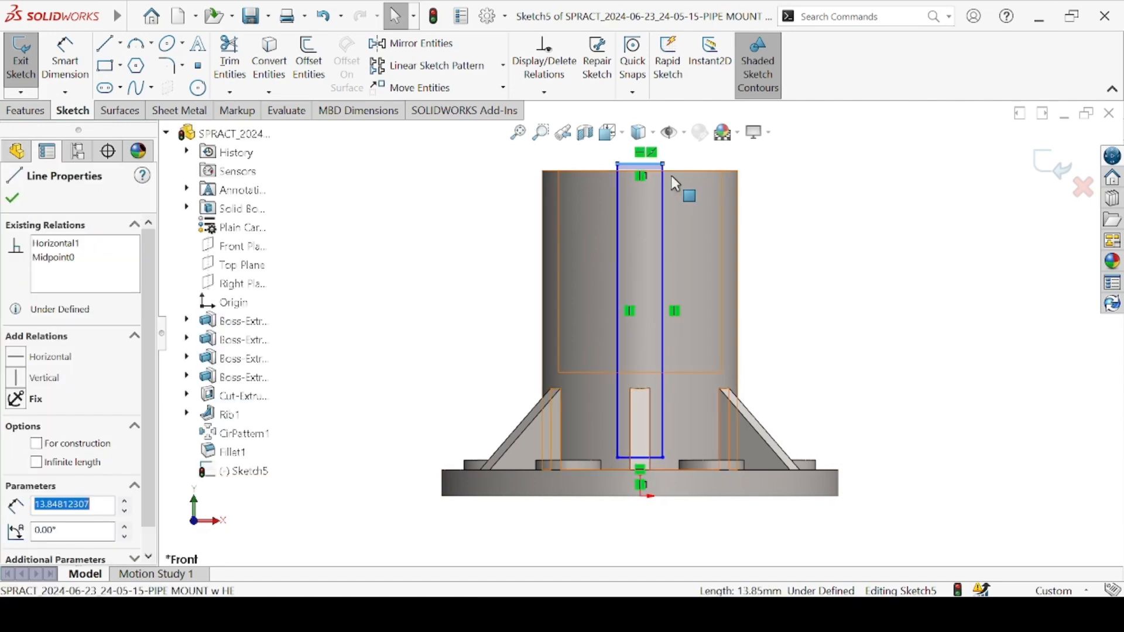
pyautogui.keyDown('ctrl'); pyautogui.click(701, 170); pyautogui.keyUp('ctrl')
pyautogui.click(41, 424)
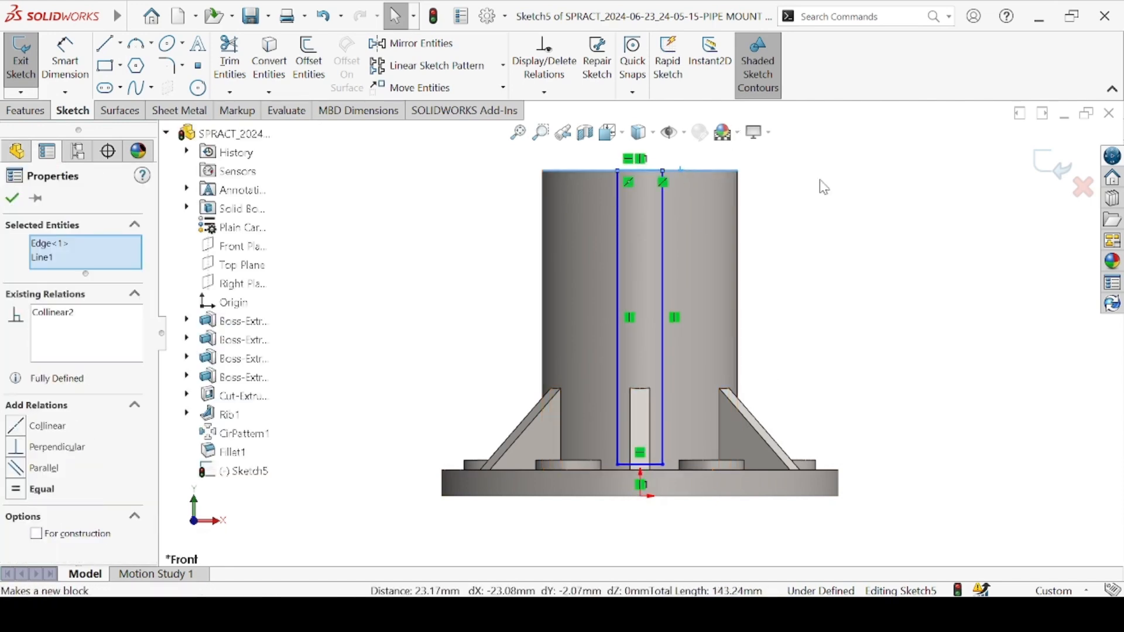
pyautogui.click(794, 332)
pyautogui.click(644, 465)
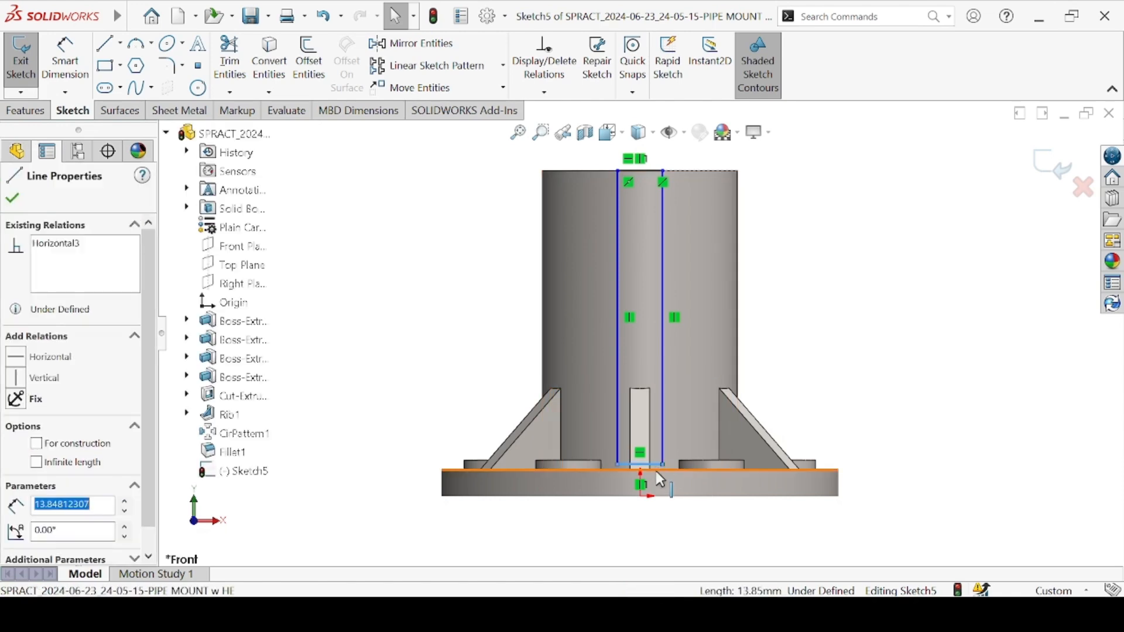
pyautogui.keyDown('ctrl'); pyautogui.click(621, 470); pyautogui.keyUp('ctrl')
pyautogui.click(676, 398)
pyautogui.press('Escape')
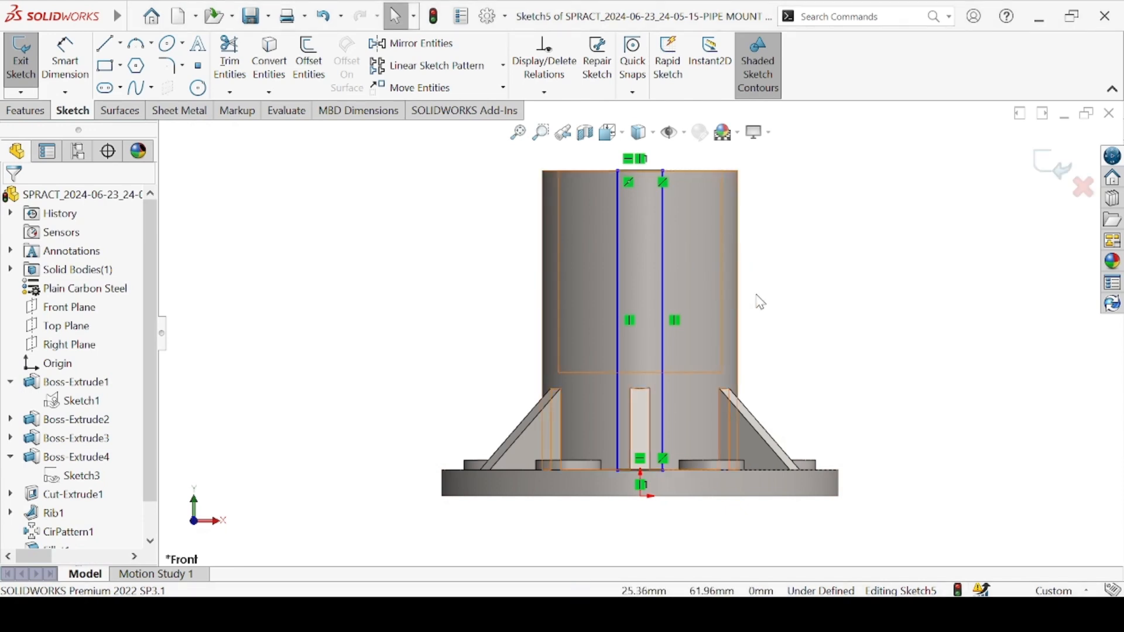
# Dimension the rectangle's width as 8 mm
pyautogui.press('d')
pyautogui.click(617, 240)
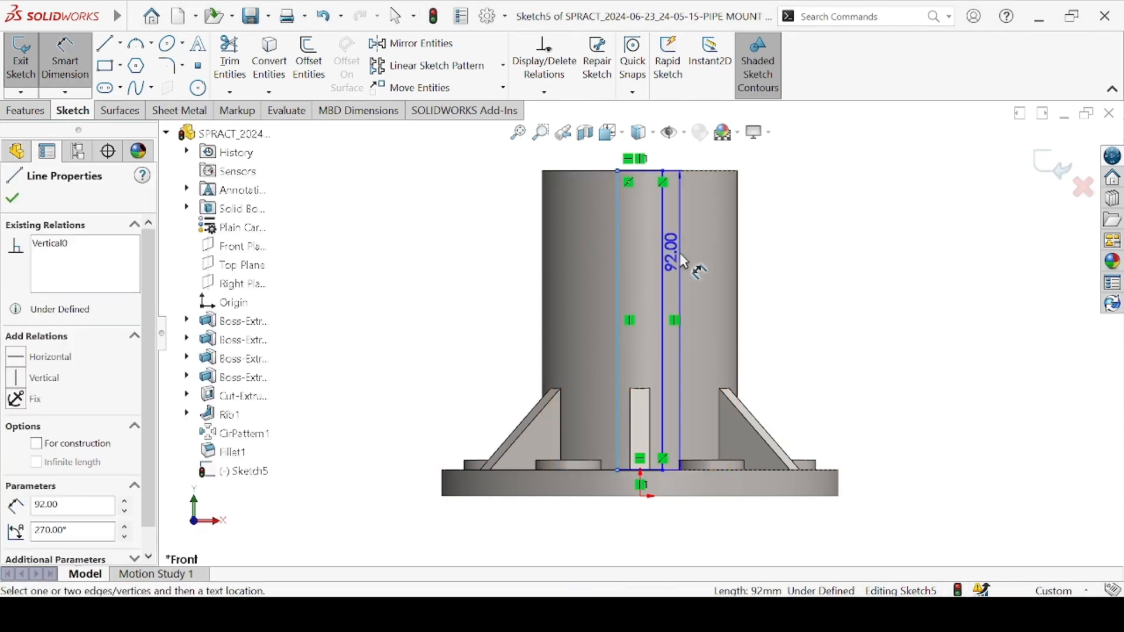
pyautogui.click(665, 252)
pyautogui.click(797, 233)
pyautogui.write('8')
pyautogui.press('Return')
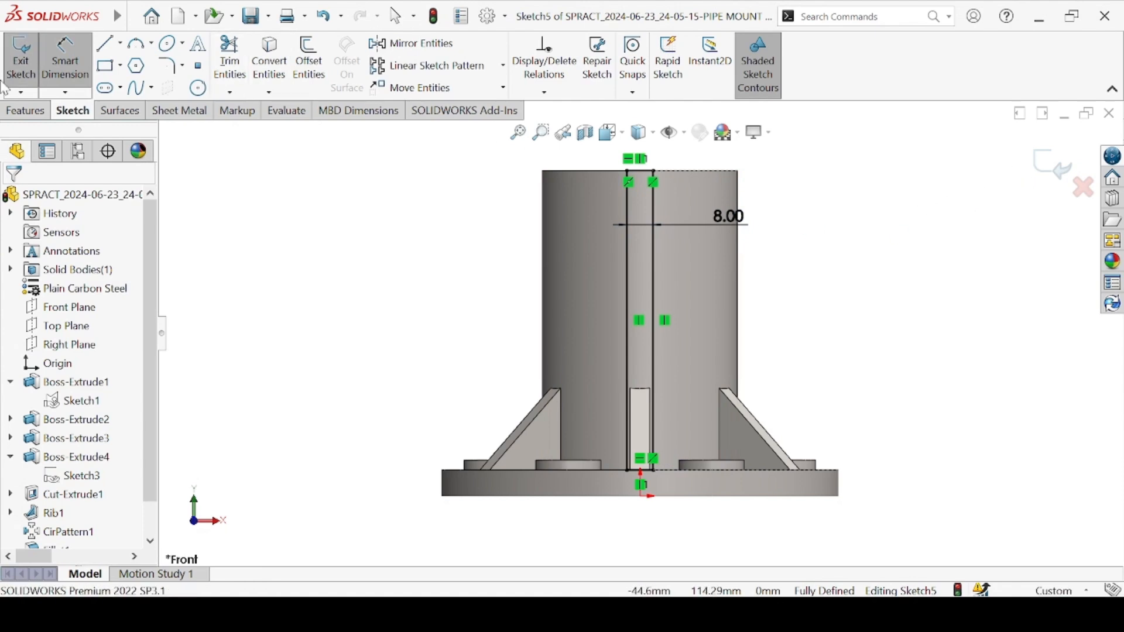
# Extrude-cut the rectangle Through All towards the lug to split the lug and tube wall
pyautogui.click(23, 111)
pyautogui.click(248, 58)
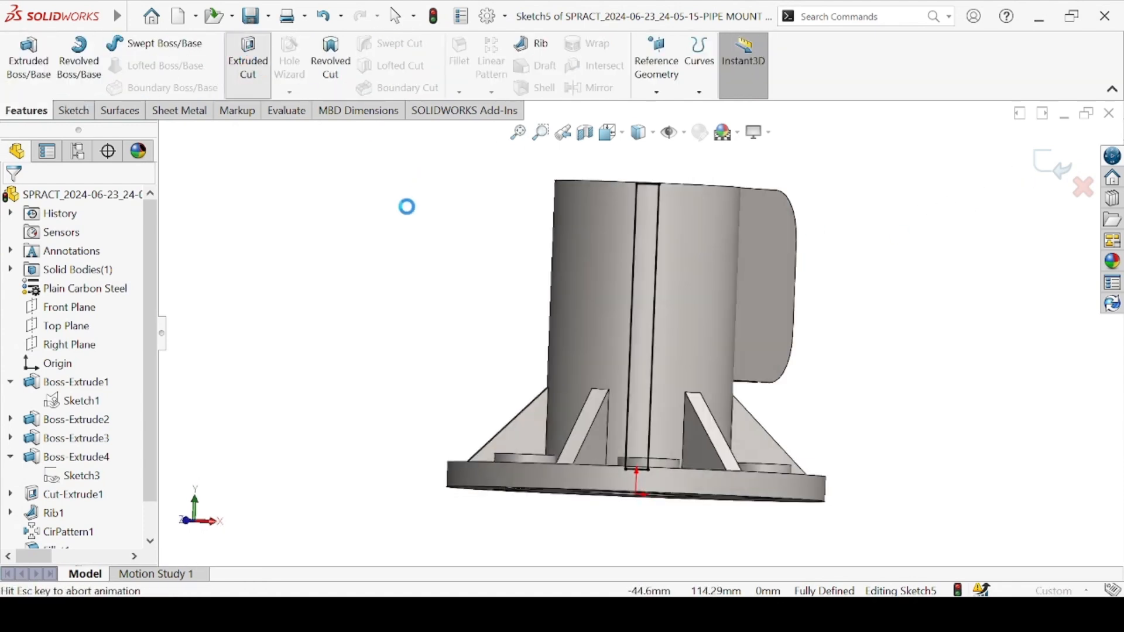
pyautogui.moveTo(354, 279); pyautogui.dragTo(368, 328, button='middle')
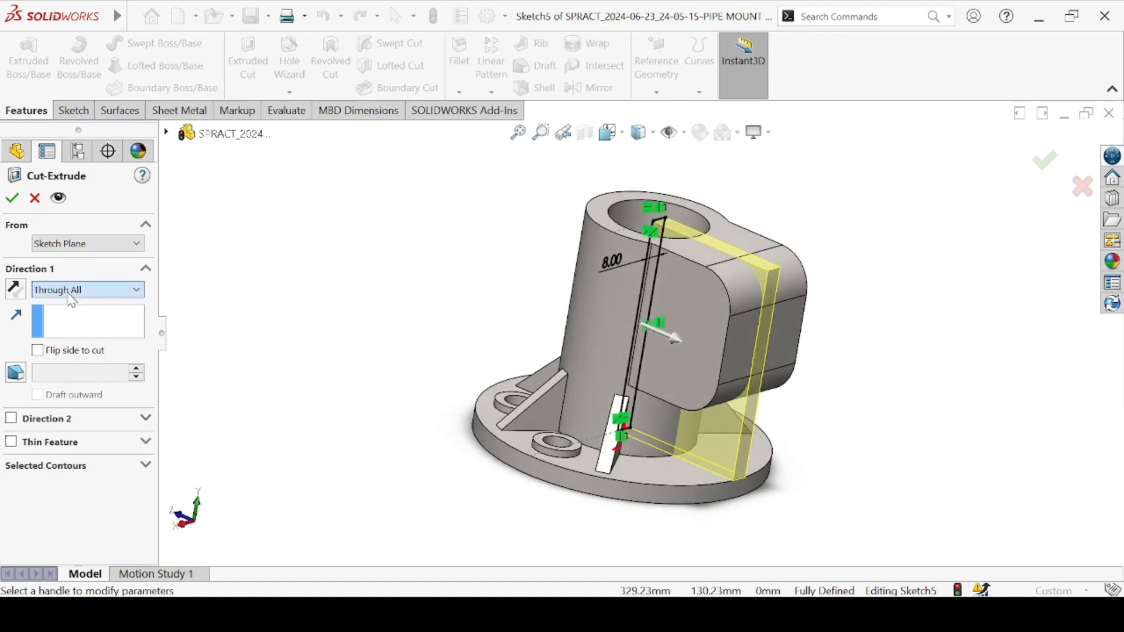
pyautogui.click(16, 195)
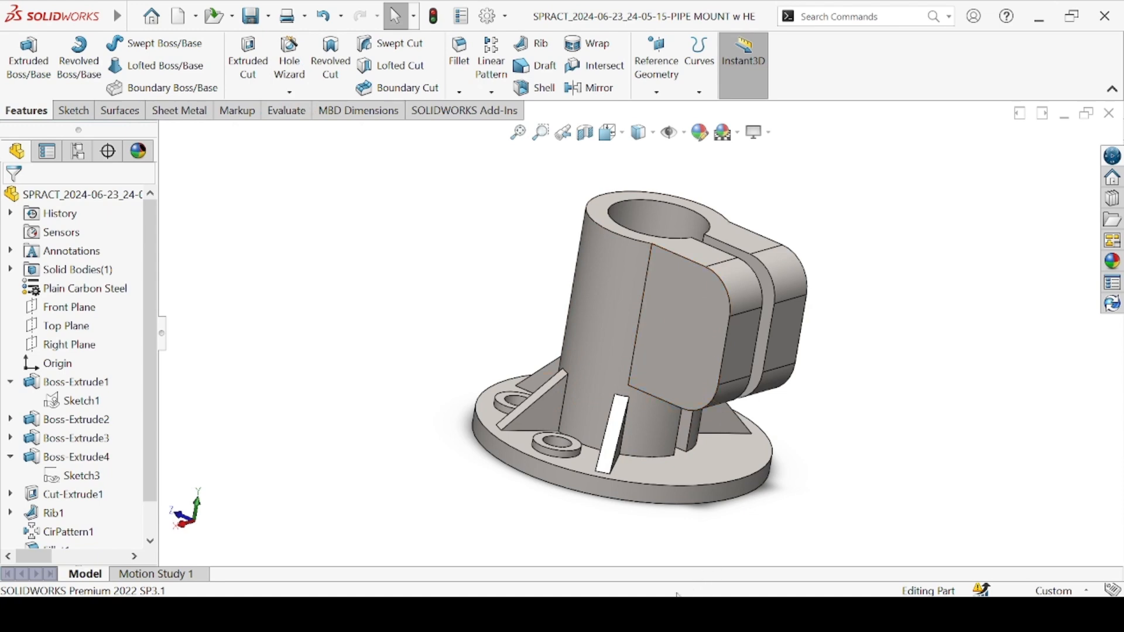
# Start a Hole Wizard counterbore for a hex bolt on the lug's flat side face and enable custom sizing
pyautogui.click(684, 313)
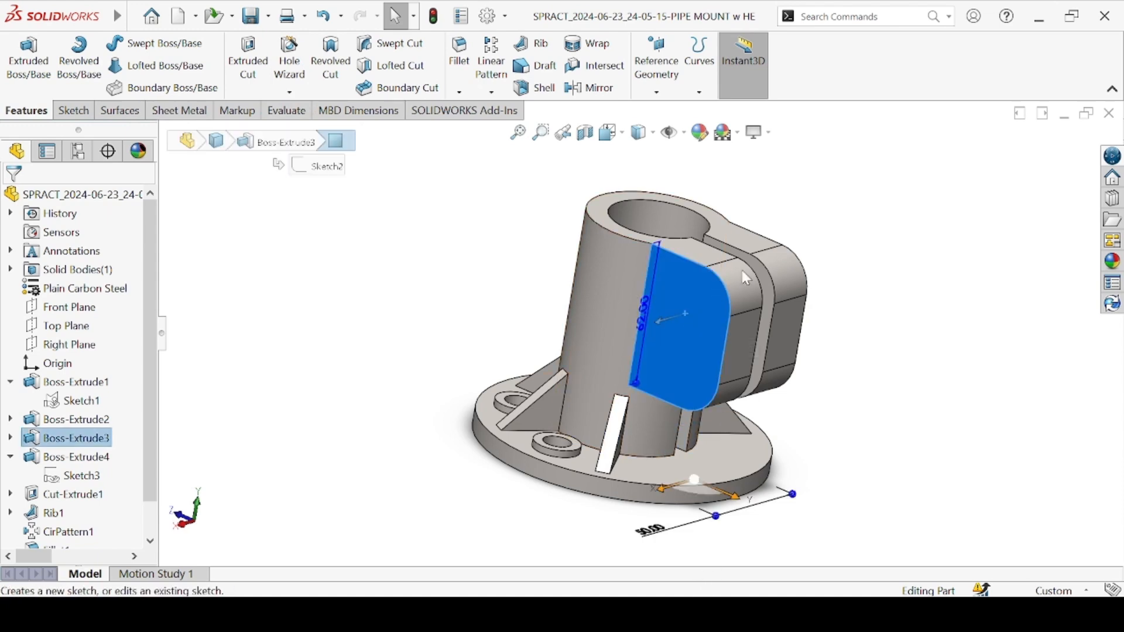
pyautogui.click(289, 59)
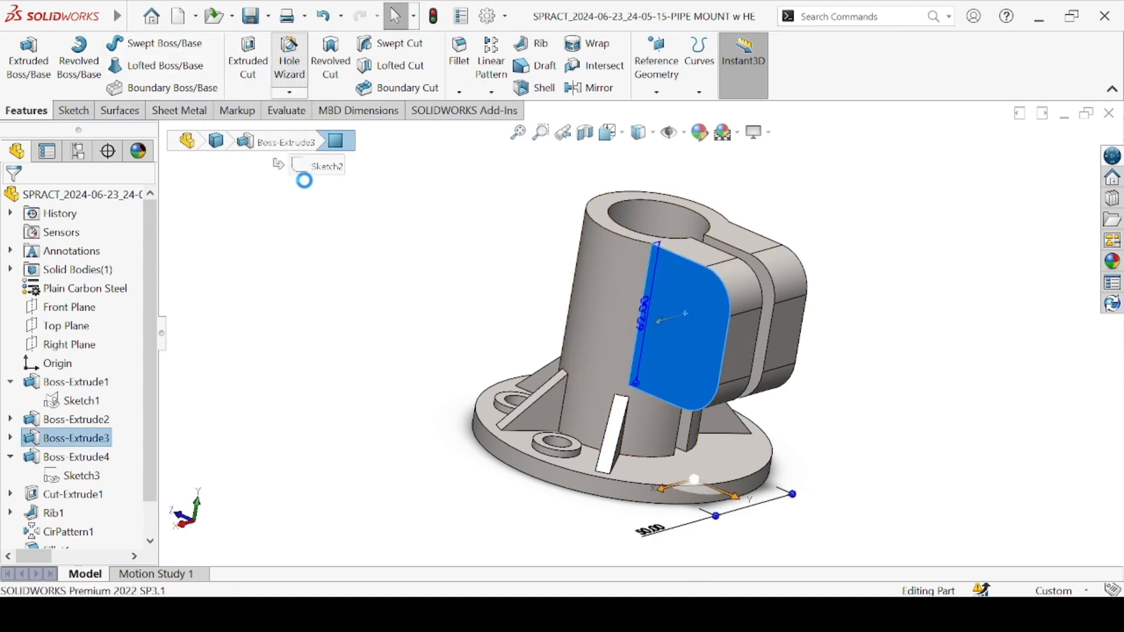
pyautogui.moveTo(143, 356); pyautogui.dragTo(187, 440)
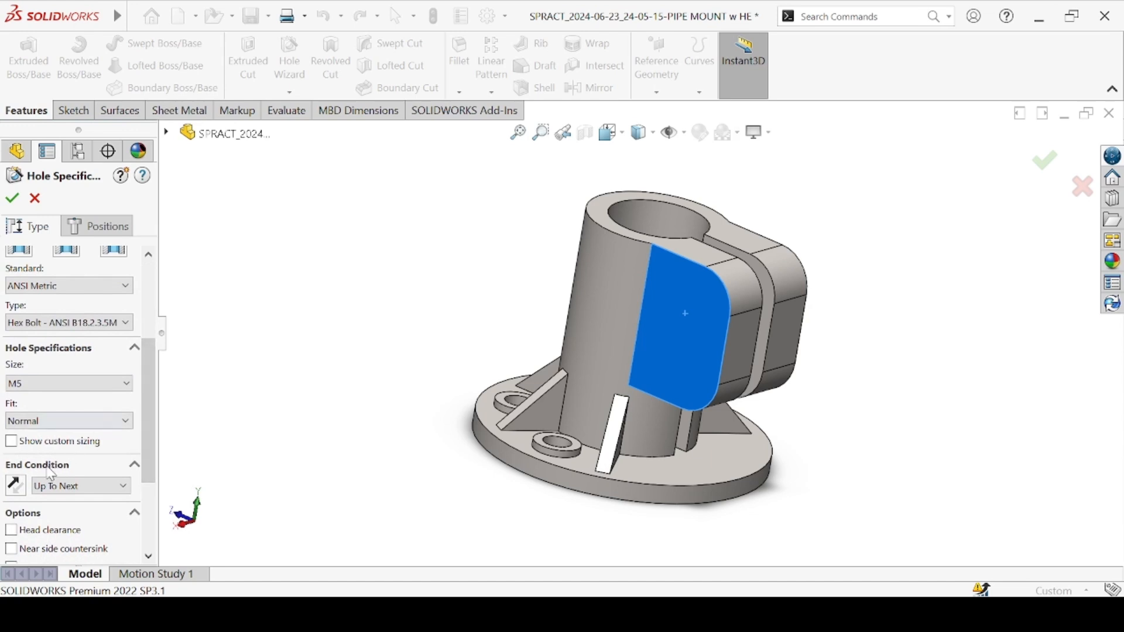
pyautogui.click(12, 442)
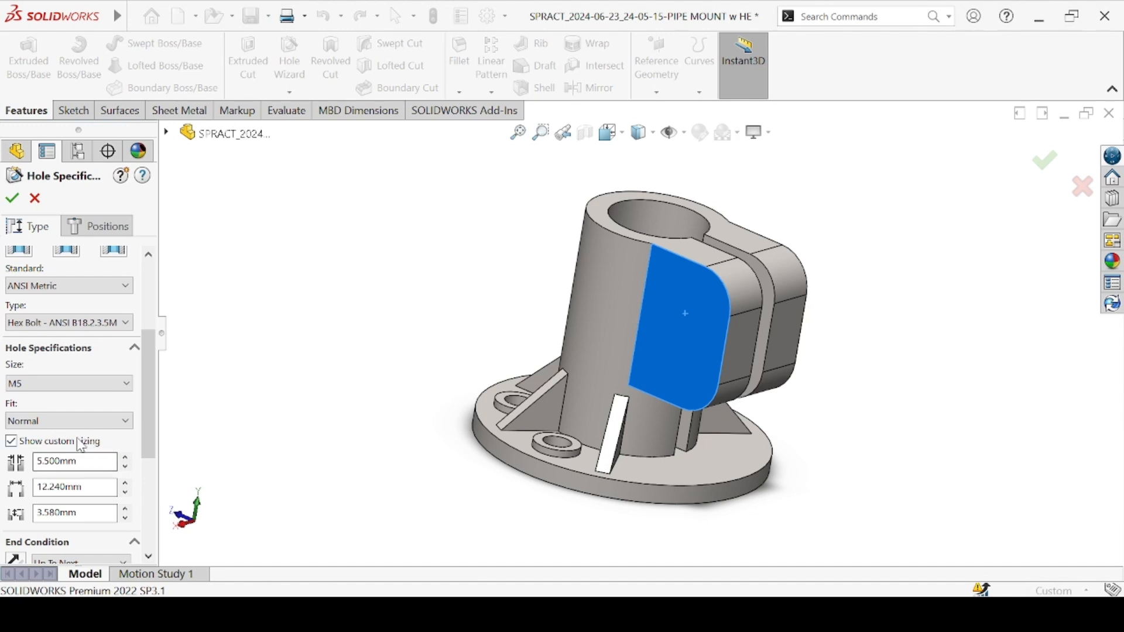
# Set the counterbore depth to 4 mm, the counterbore diameter to 24 mm and the through-hole diameter to 12 mm
pyautogui.moveTo(82, 513); pyautogui.dragTo(6, 513)
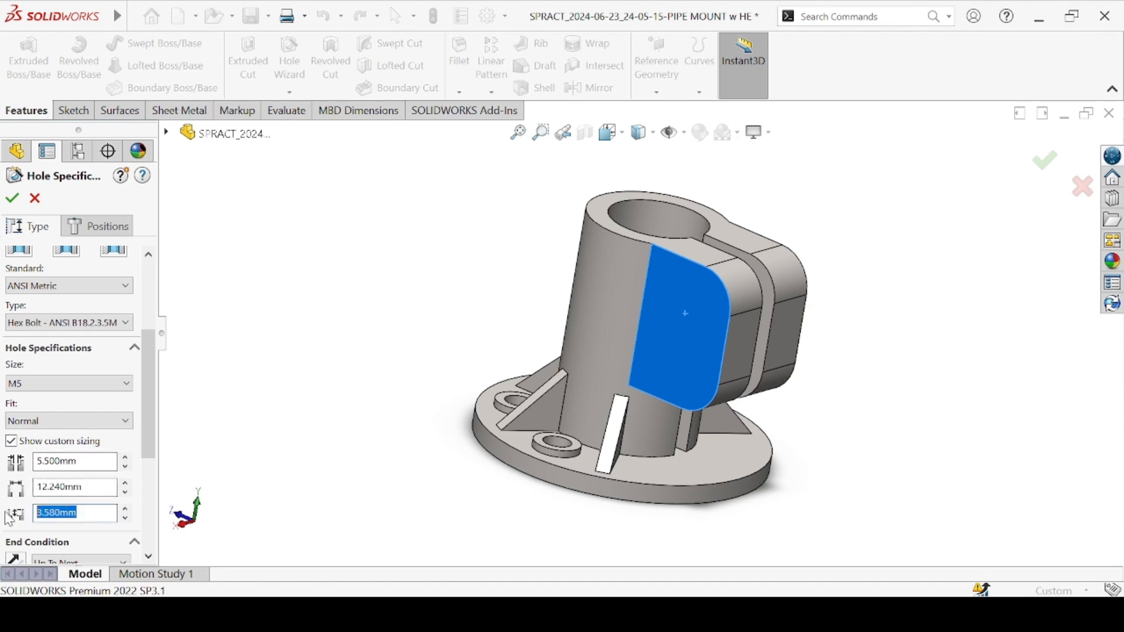
pyautogui.write('4')
pyautogui.press('Return')
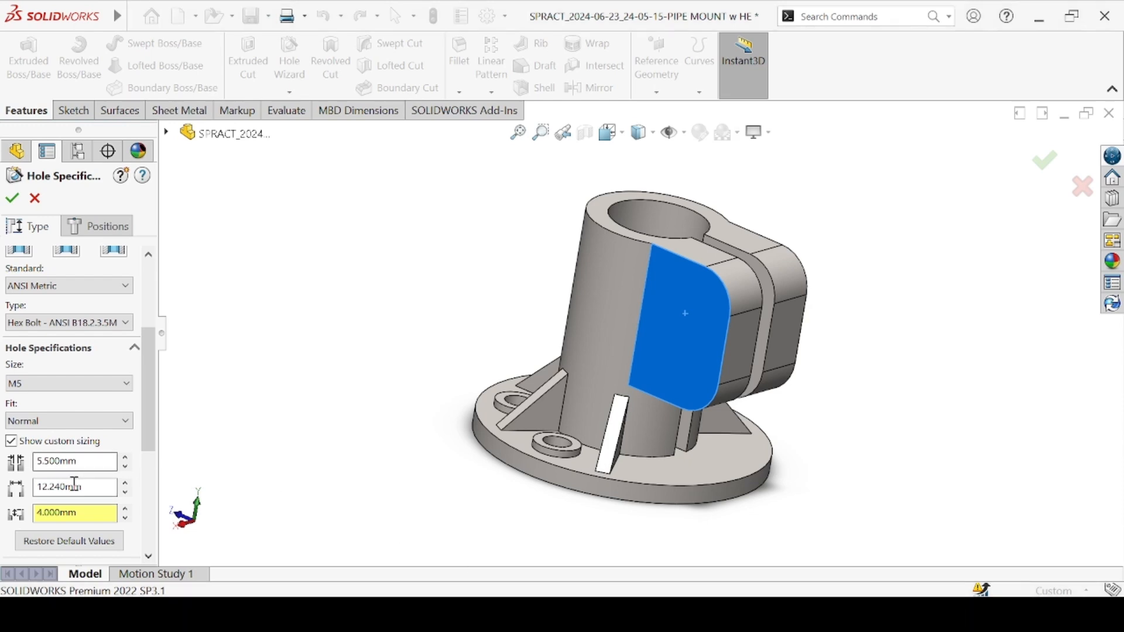
pyautogui.moveTo(93, 483); pyautogui.dragTo(37, 498)
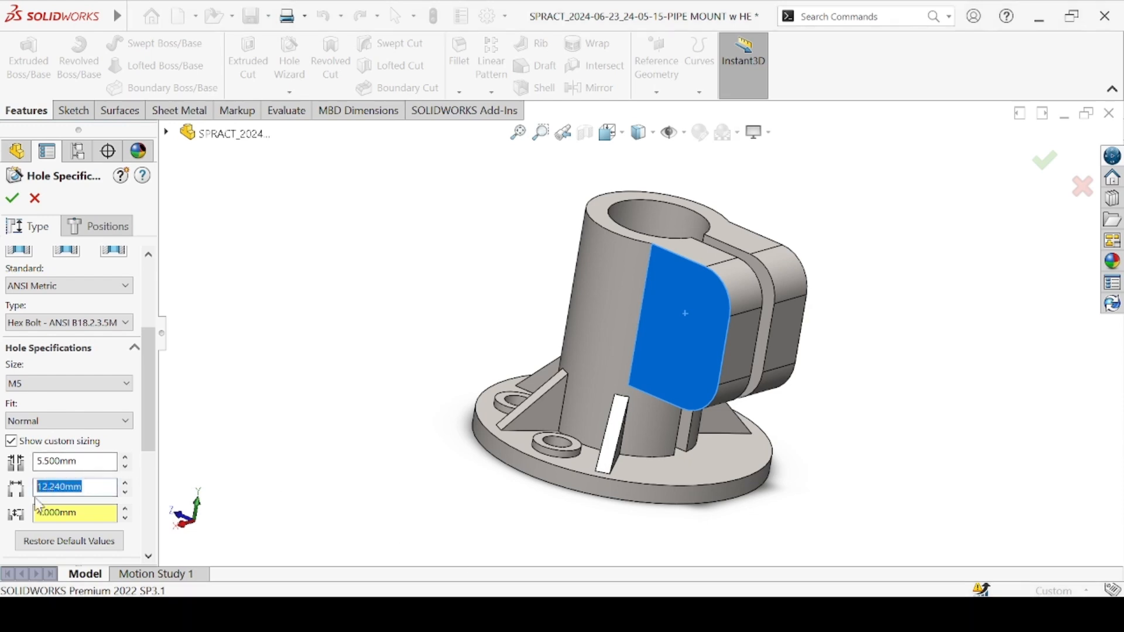
pyautogui.write('24')
pyautogui.press('Return')
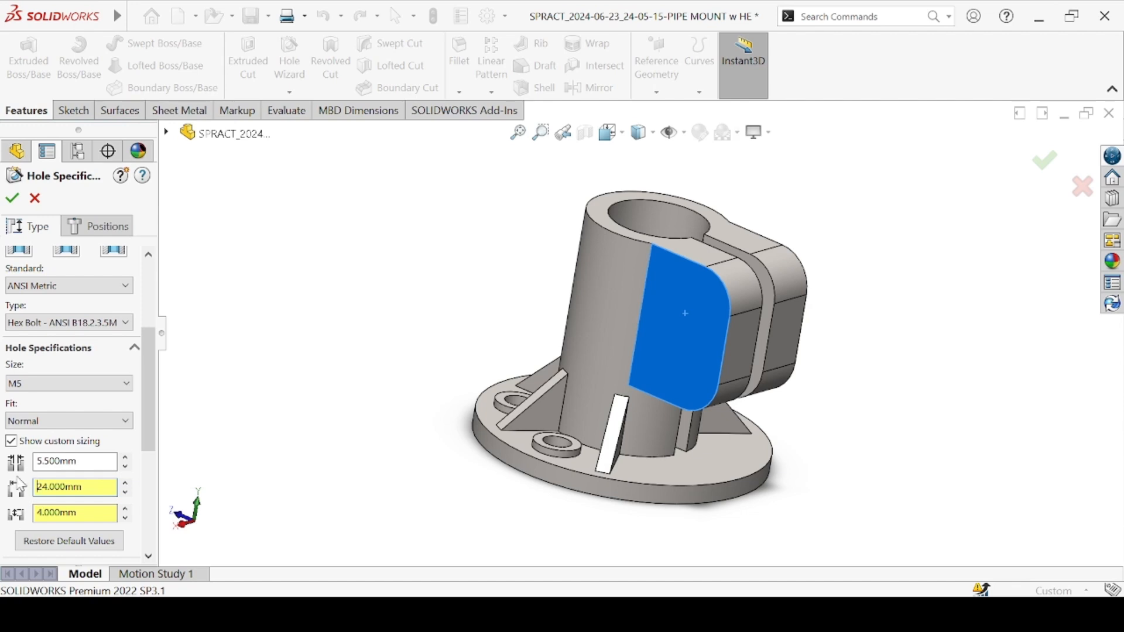
pyautogui.doubleClick(97, 463)
pyautogui.write('12')
pyautogui.press('Return')
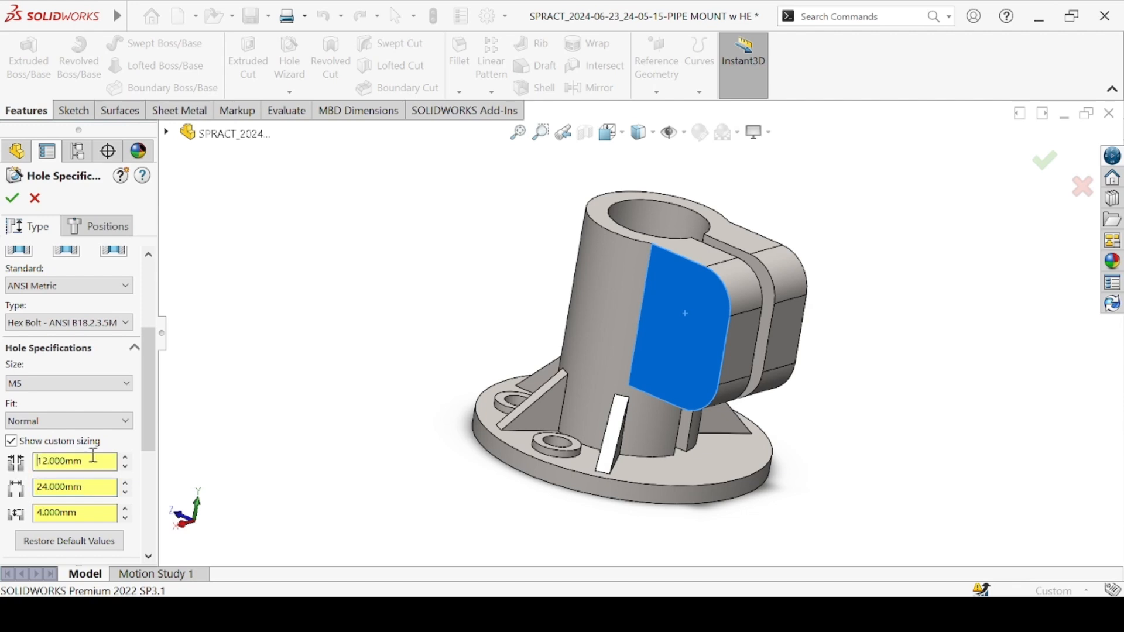
# Place two counterbored holes on the lug's side face, one in the upper and one in the lower half, and accept the feature
pyautogui.click(98, 226)
pyautogui.click(793, 194)
pyautogui.click(819, 317)
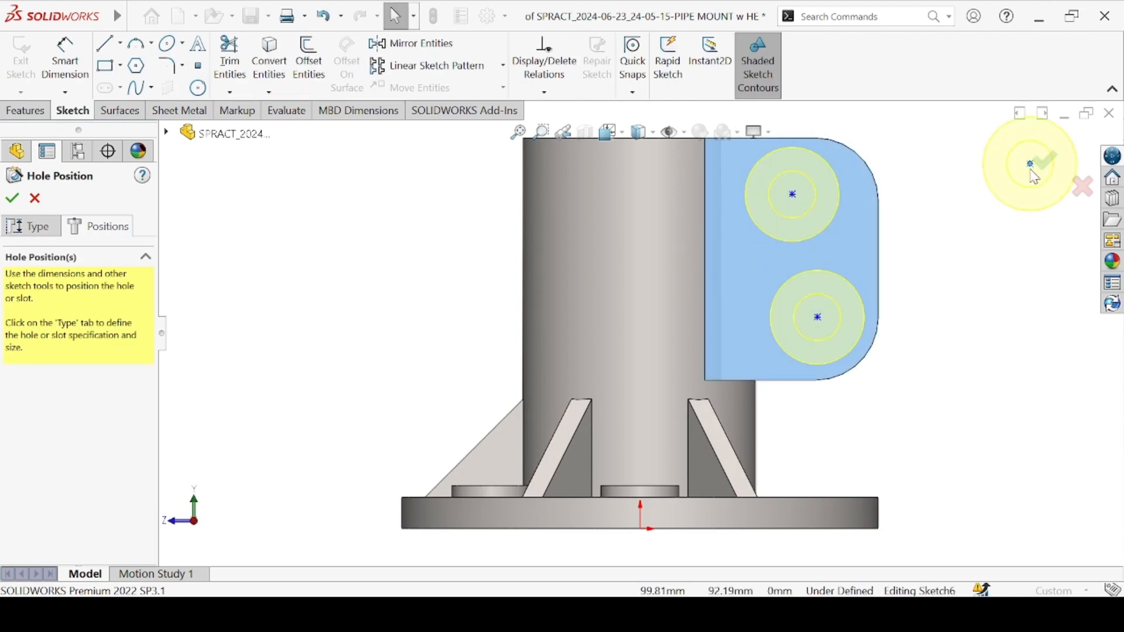
pyautogui.click(1044, 174)
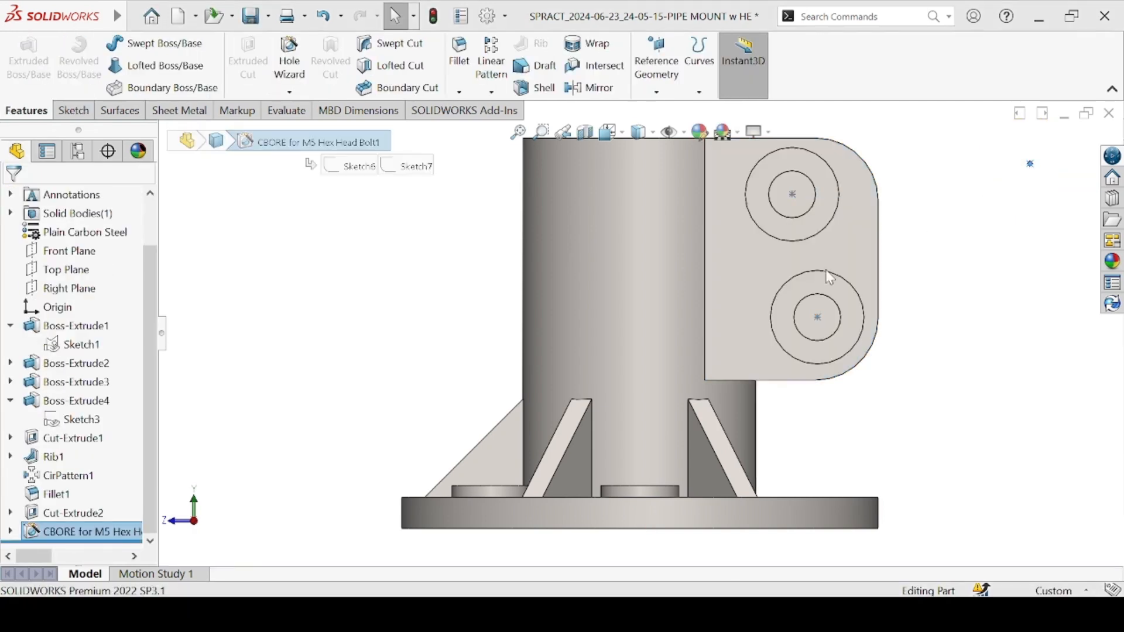
pyautogui.press('Delete')
pyautogui.press('Return')
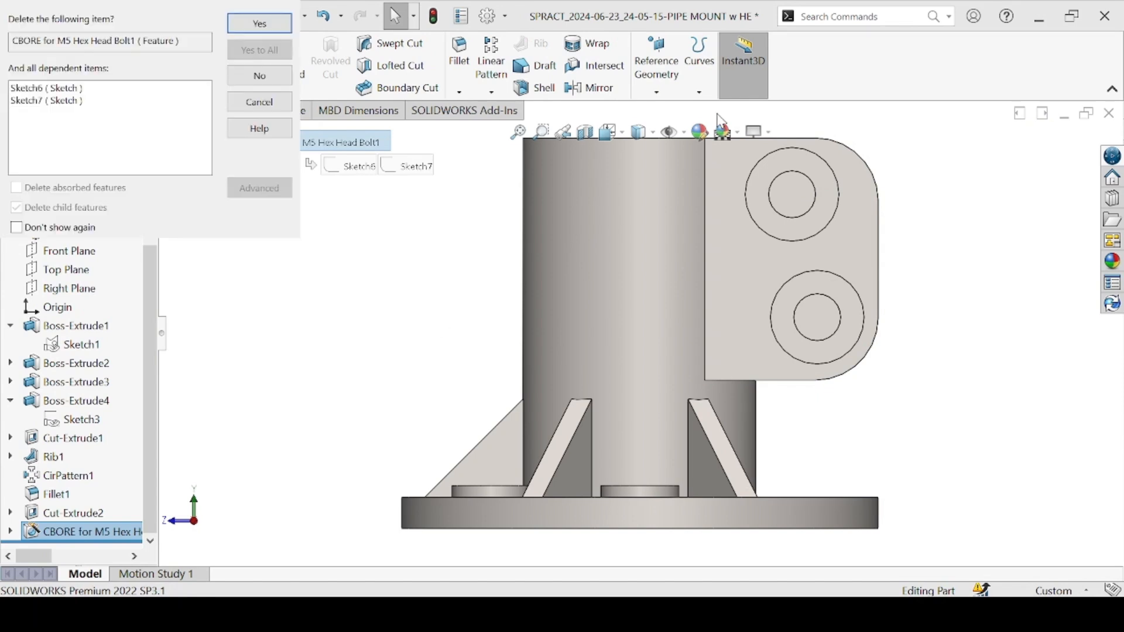
pyautogui.press('Escape')
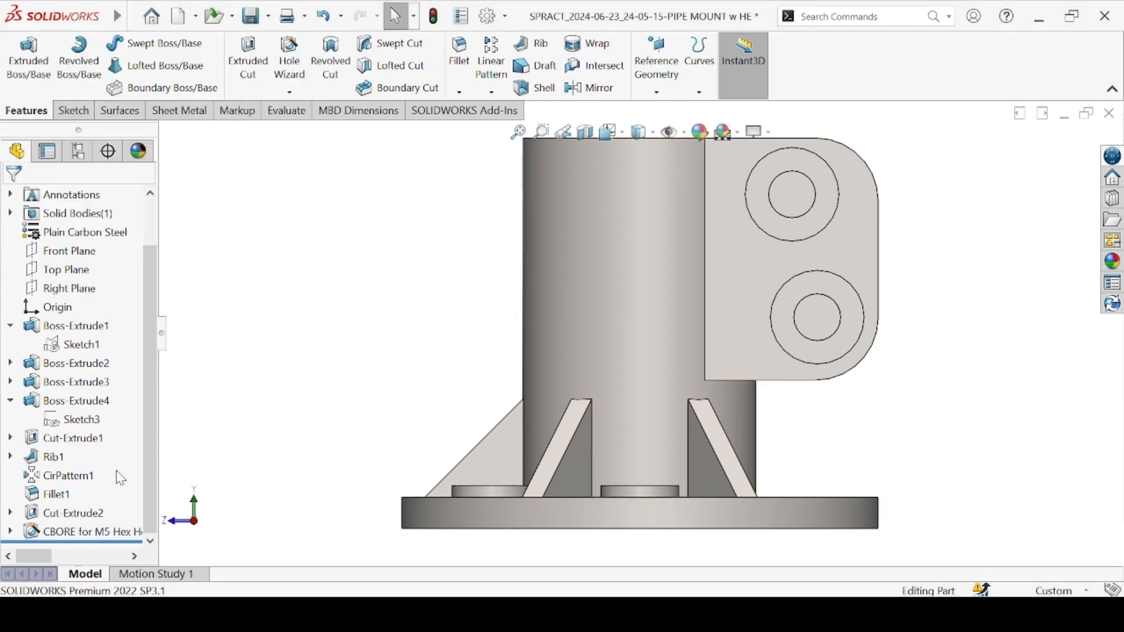
pyautogui.click(26, 536)
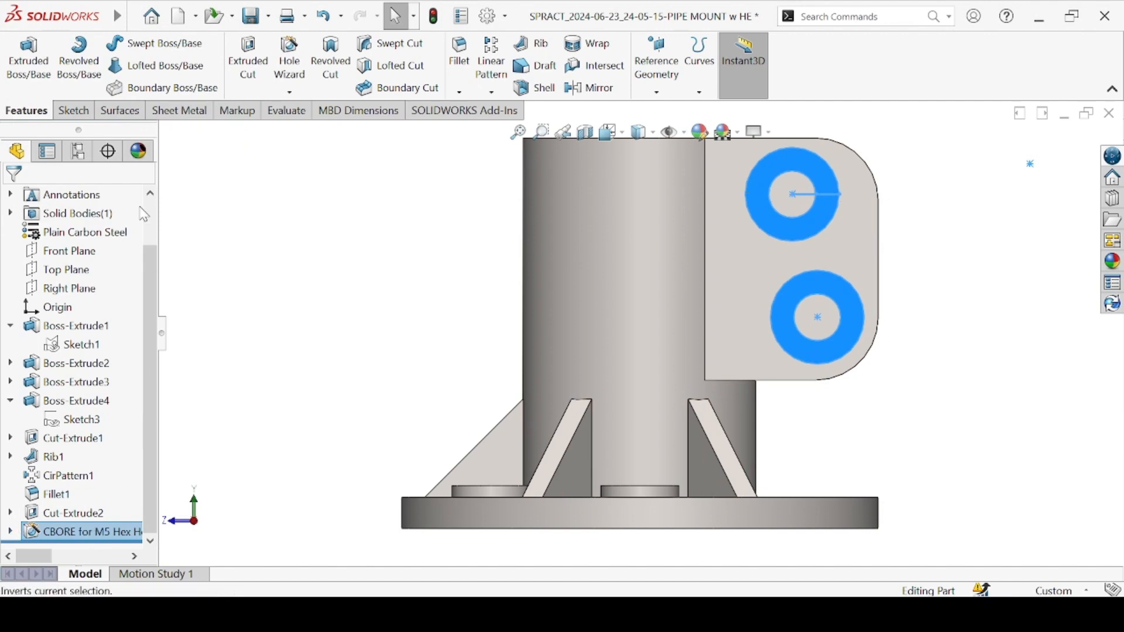
pyautogui.click(195, 197)
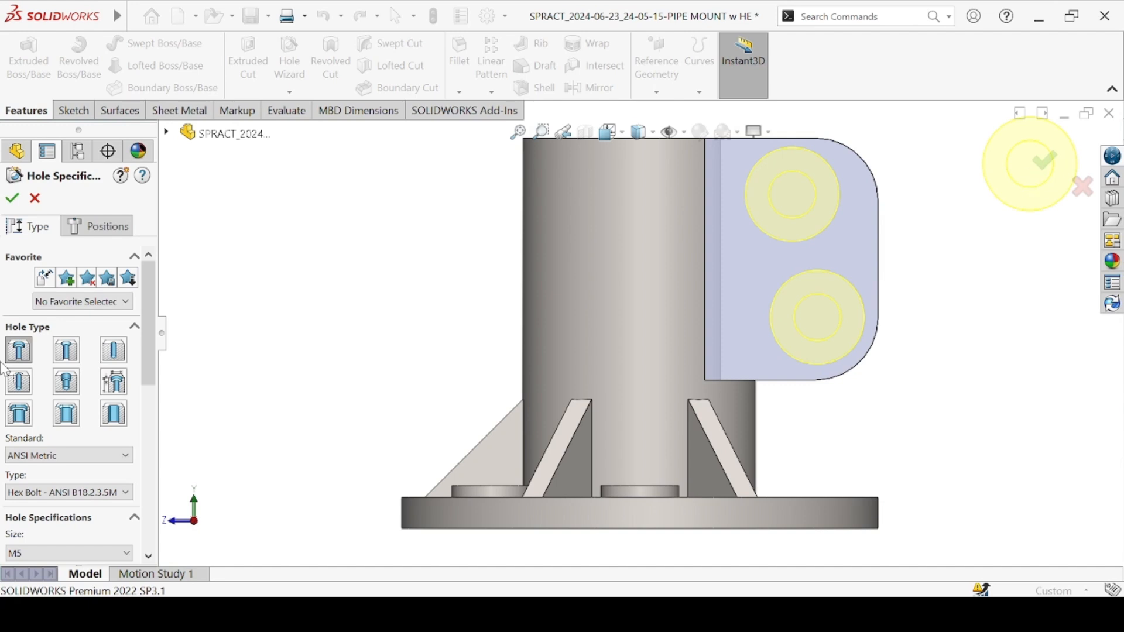
pyautogui.click(35, 199)
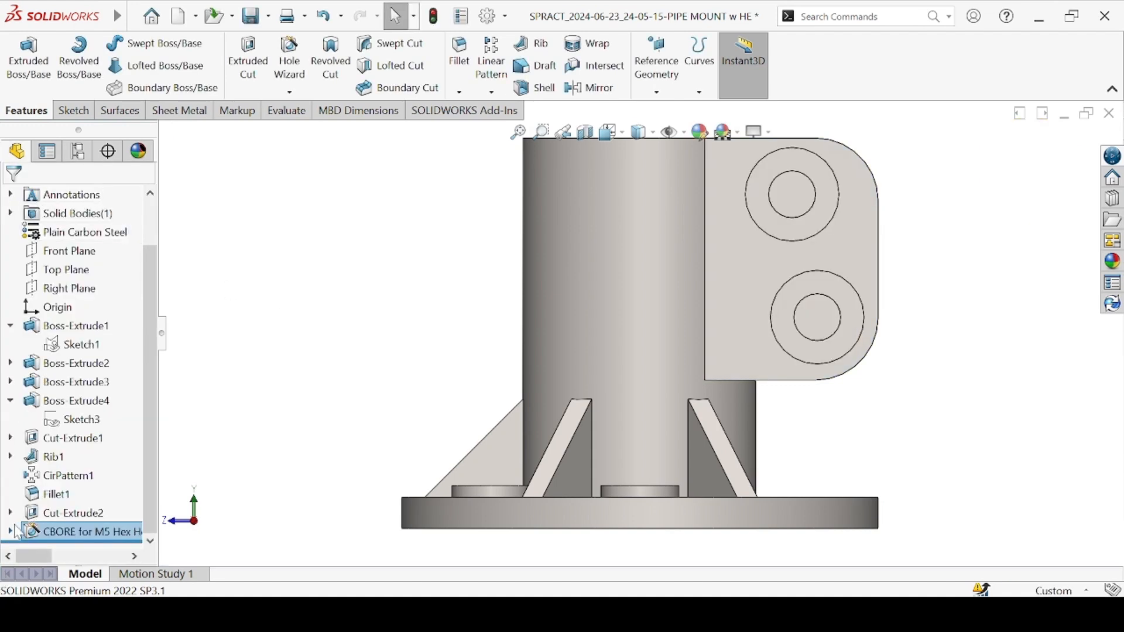
# Edit the counterbore feature's position sketch and delete the stray point outside the lug
pyautogui.click(80, 514)
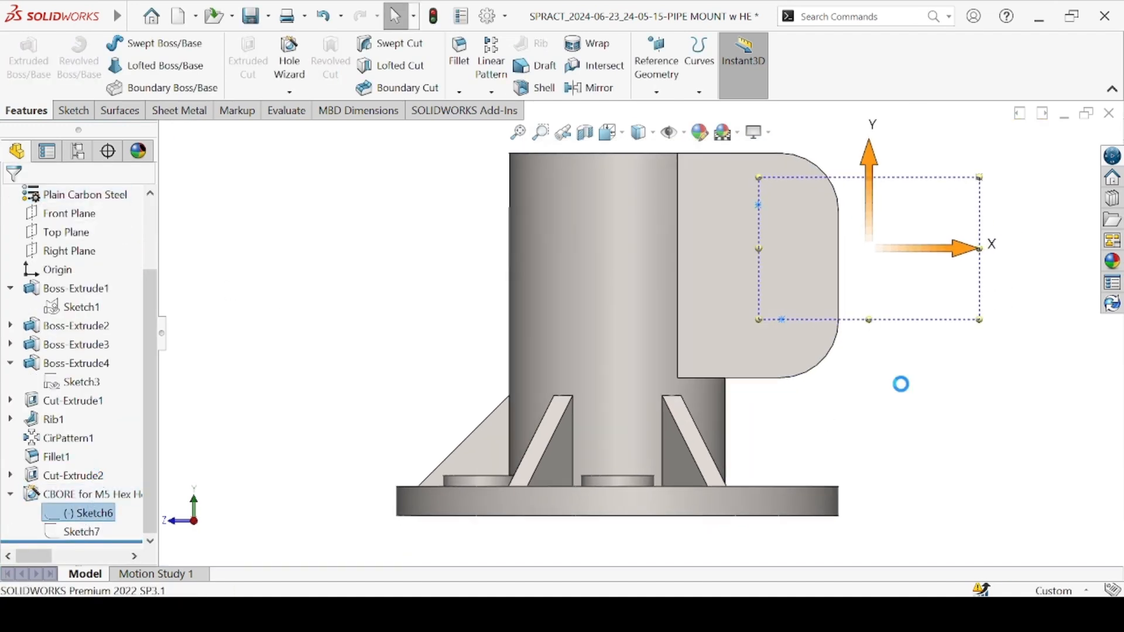
pyautogui.click(892, 202)
pyautogui.press('Delete')
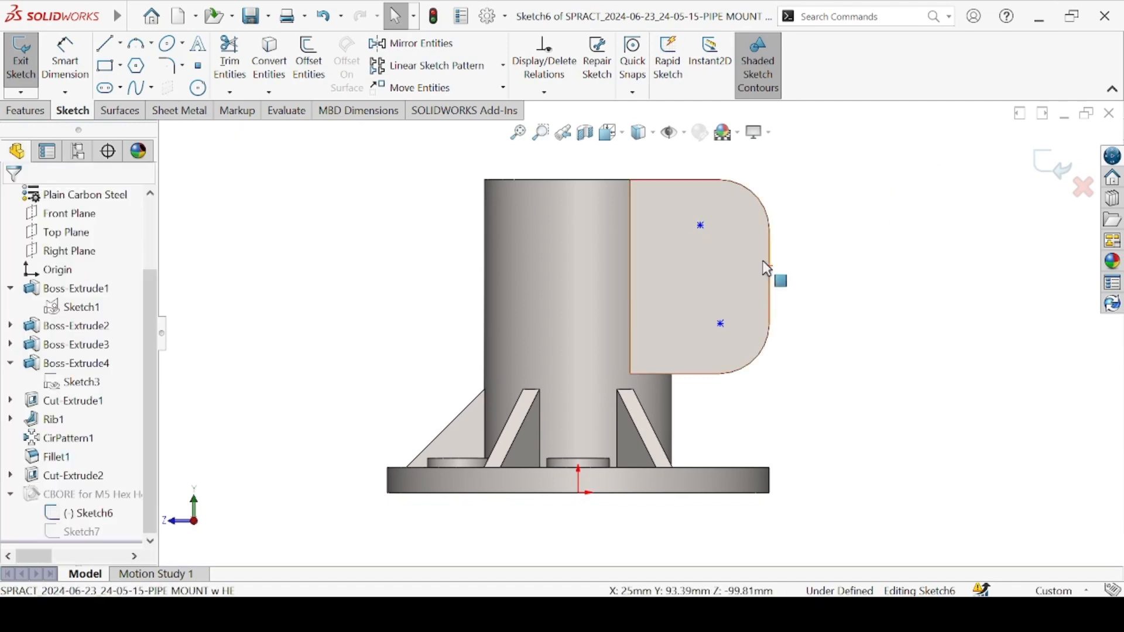
# Make the upper and lower hole points concentric with the lug's corner arcs and finish editing the counterbore position sketch
pyautogui.click(702, 226)
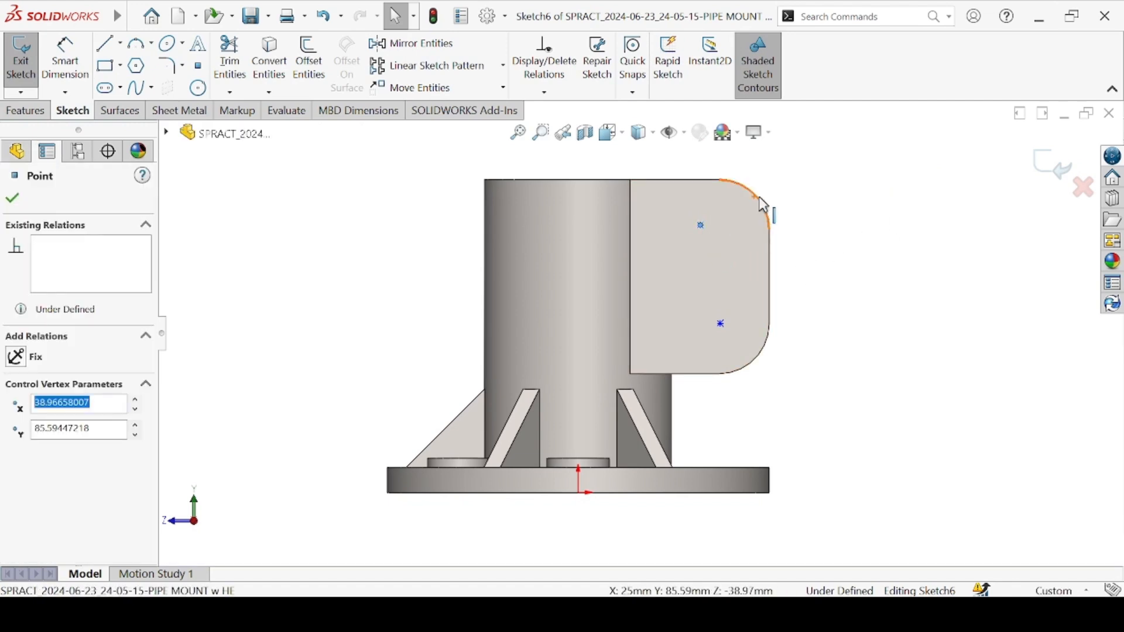
pyautogui.keyDown('ctrl'); pyautogui.click(759, 197); pyautogui.keyUp('ctrl')
pyautogui.click(46, 425)
pyautogui.click(801, 269)
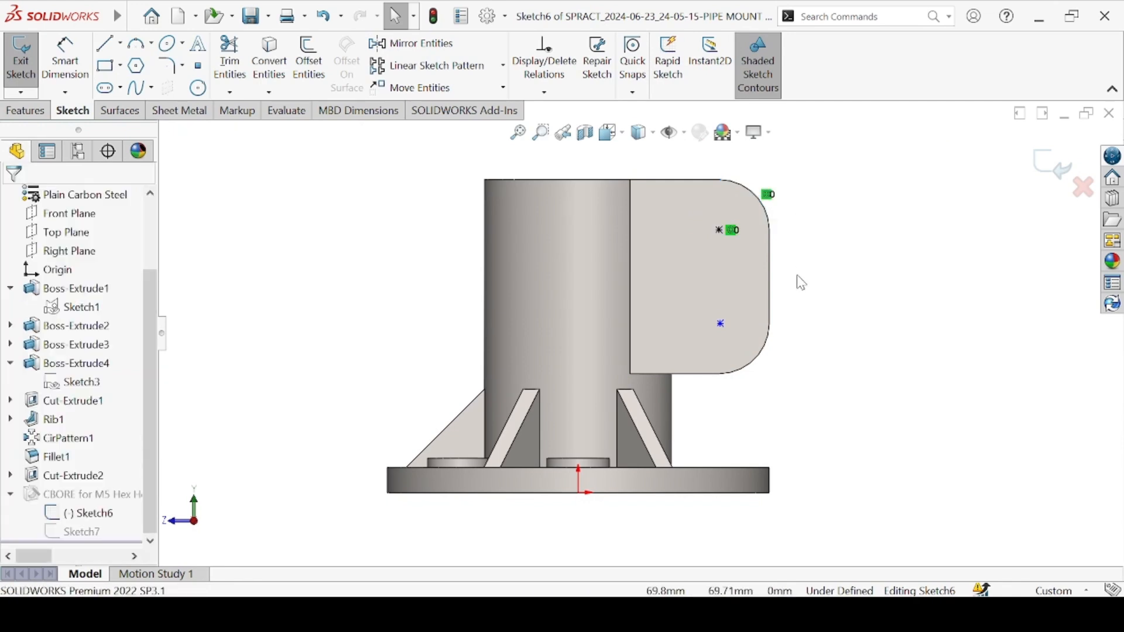
pyautogui.click(721, 325)
pyautogui.keyDown('ctrl'); pyautogui.click(755, 361); pyautogui.keyUp('ctrl')
pyautogui.click(809, 244)
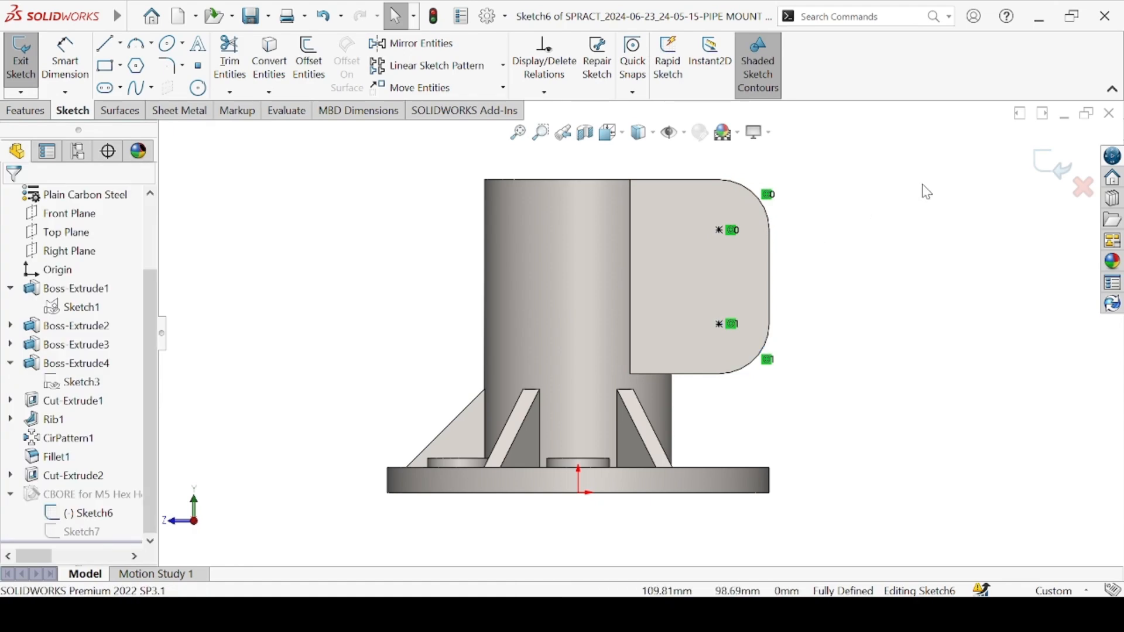
pyautogui.click(1054, 163)
# Start a new sketch on the lug's opposite flat side face
pyautogui.moveTo(902, 274); pyautogui.dragTo(772, 350, button='middle')
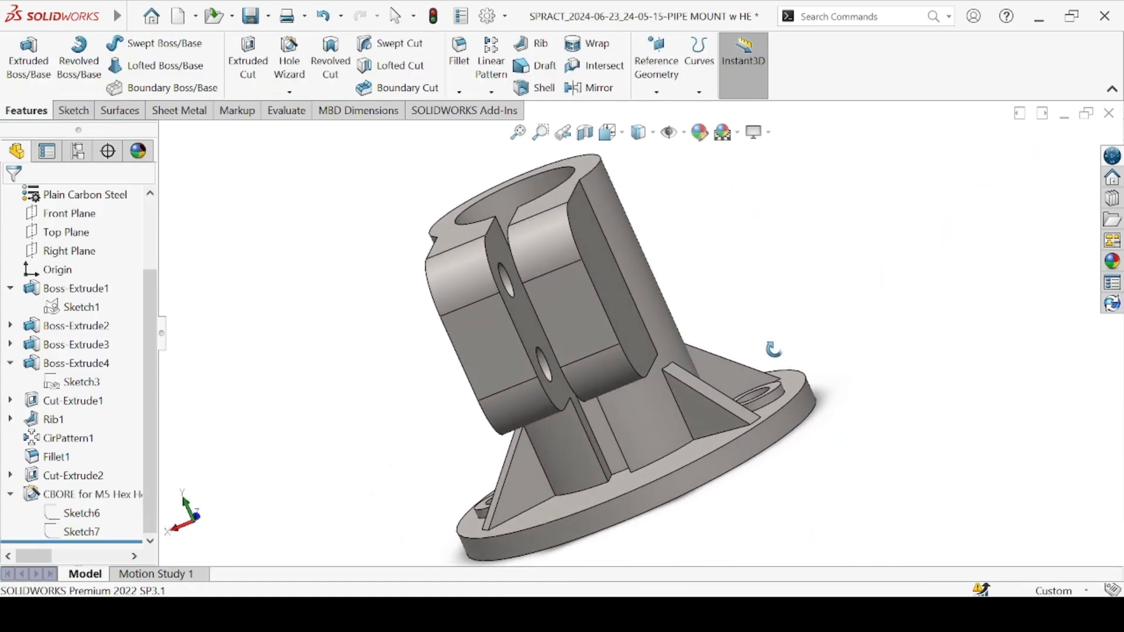
pyautogui.hotkey('ctrl', '7')
pyautogui.moveTo(865, 303); pyautogui.dragTo(820, 373, button='middle')
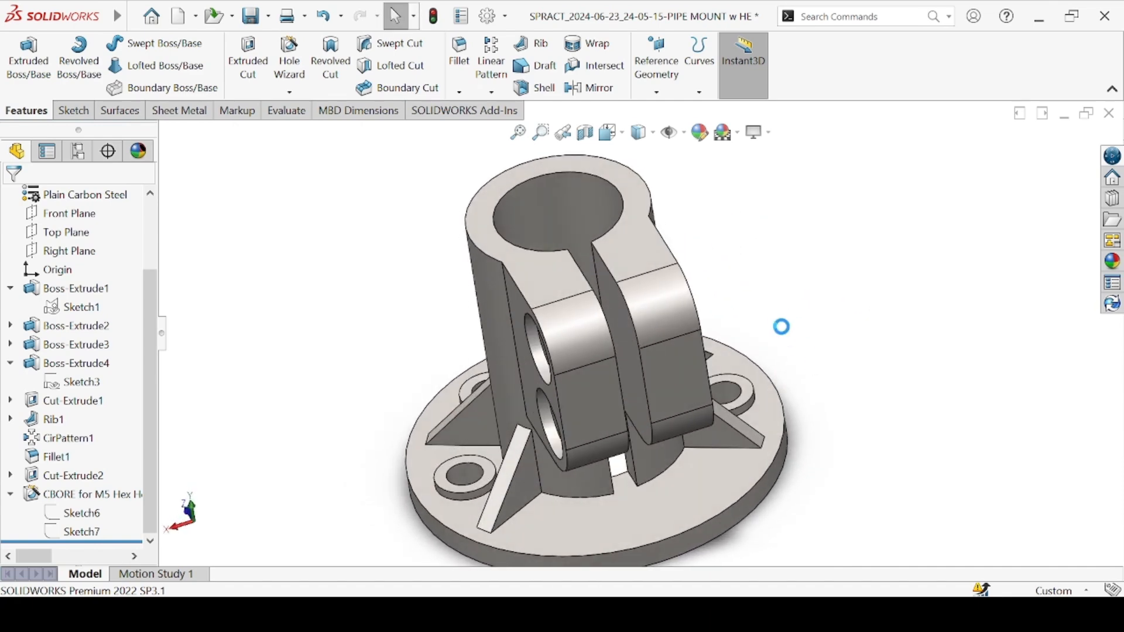
pyautogui.moveTo(778, 302); pyautogui.dragTo(634, 304, button='middle')
pyautogui.click(463, 215)
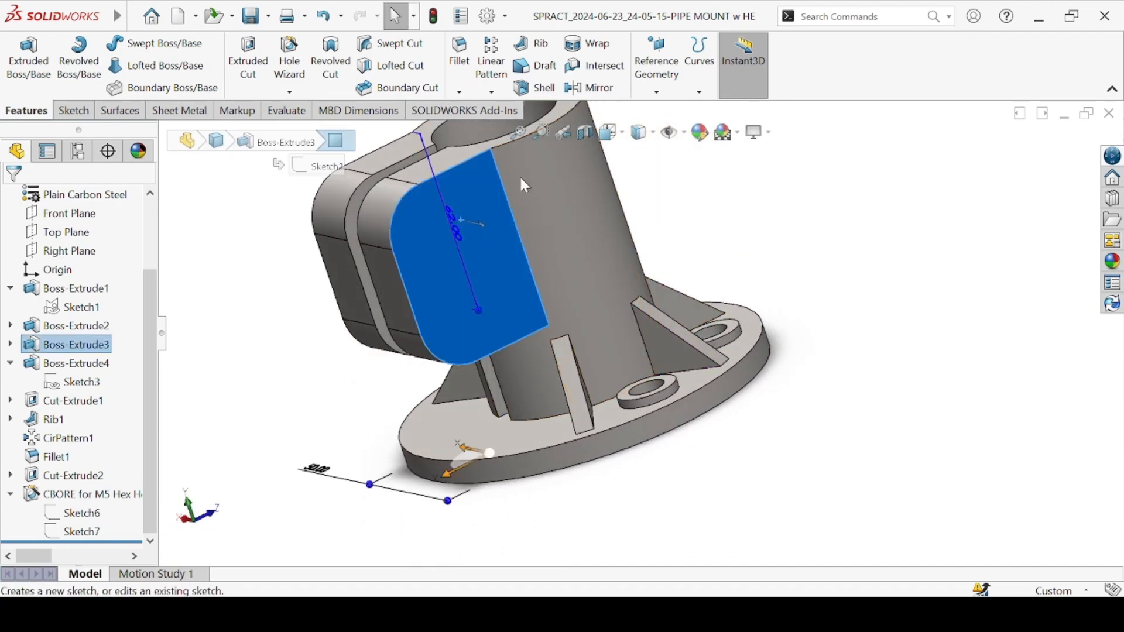
pyautogui.click(525, 187)
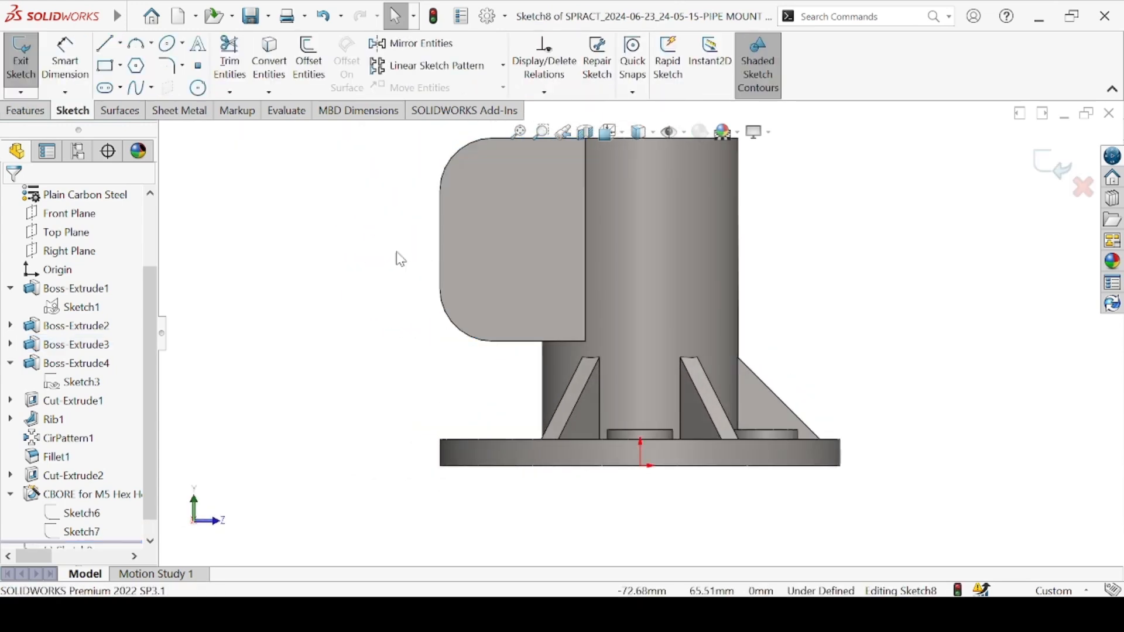
# Sketch a vertical construction line about 29 mm long in the middle of the lug's side face
pyautogui.click(107, 44)
pyautogui.click(509, 187)
pyautogui.click(510, 281)
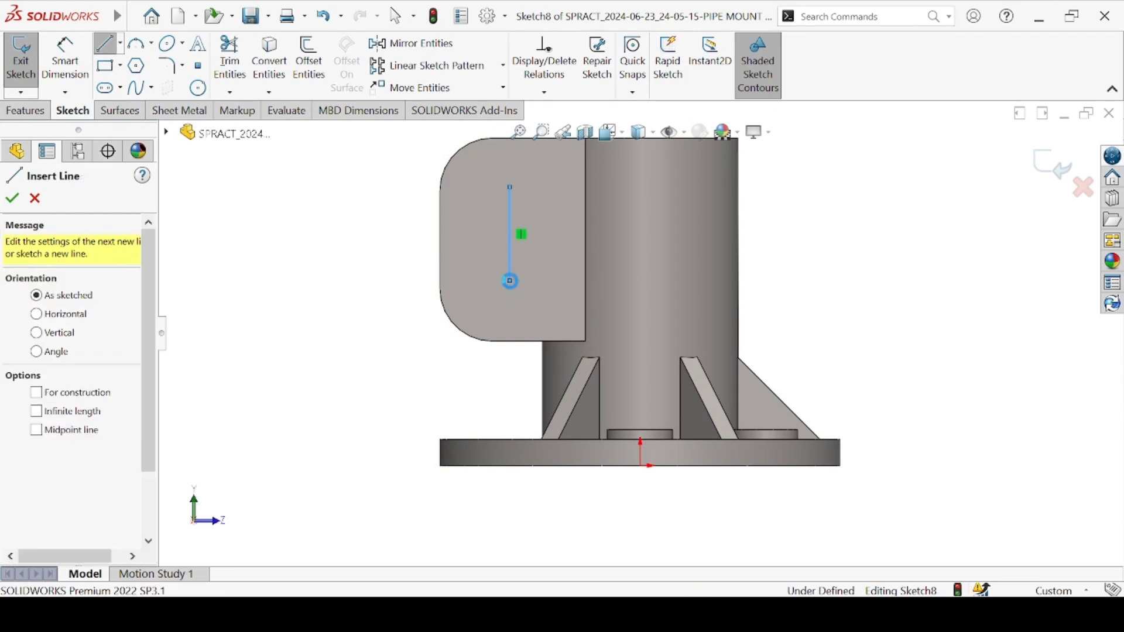
pyautogui.press('Escape')
pyautogui.click(509, 234)
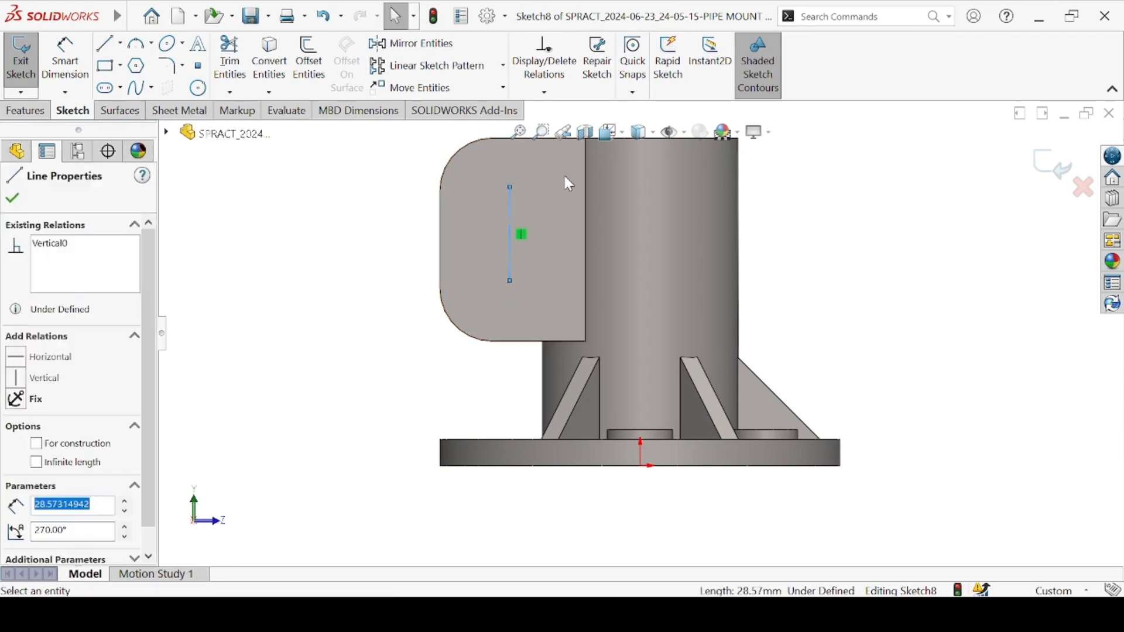
pyautogui.press('Escape')
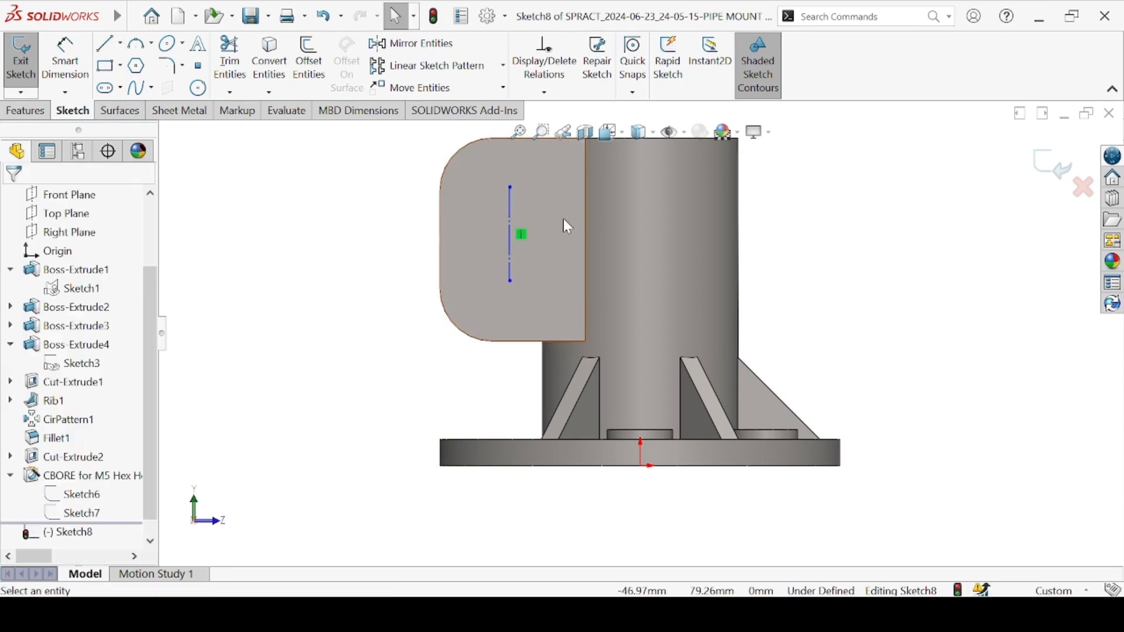
# Dimension the construction line's horizontal distance from the origin as 45 mm
pyautogui.press('d')
pyautogui.click(510, 237)
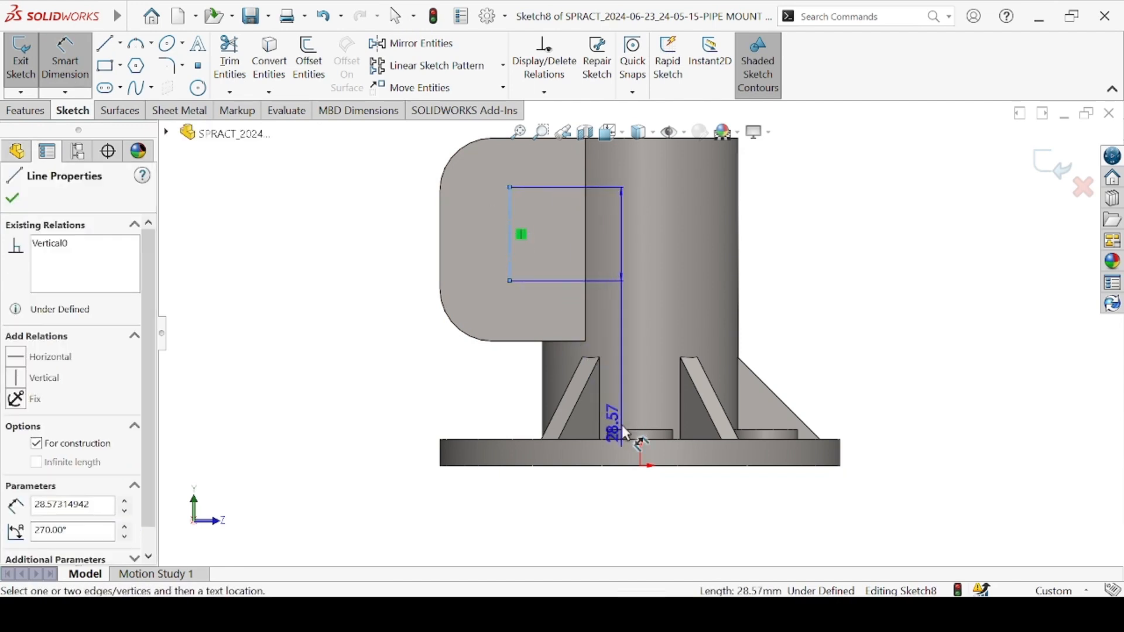
pyautogui.click(643, 433)
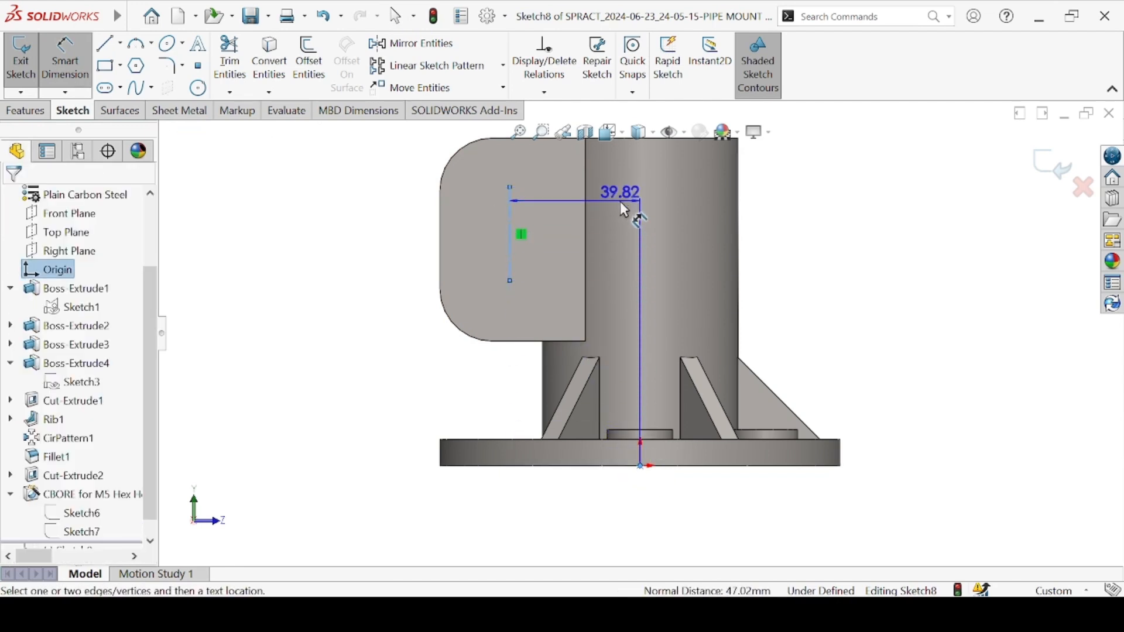
pyautogui.press('z')
pyautogui.click(616, 167)
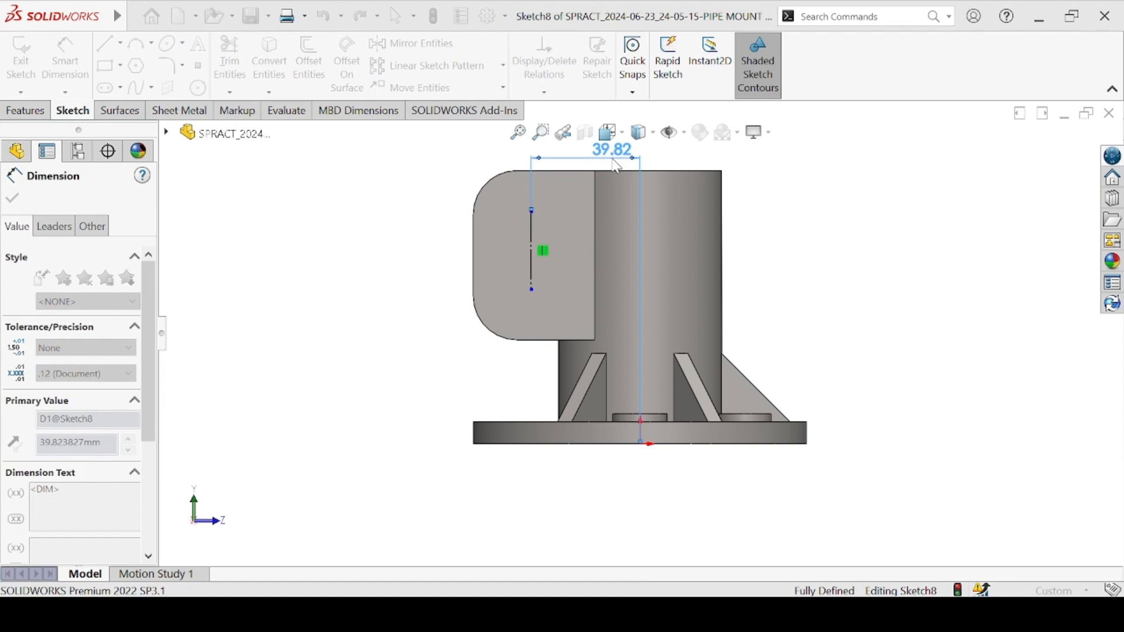
pyautogui.write('45')
pyautogui.press('Return')
pyautogui.click(828, 243)
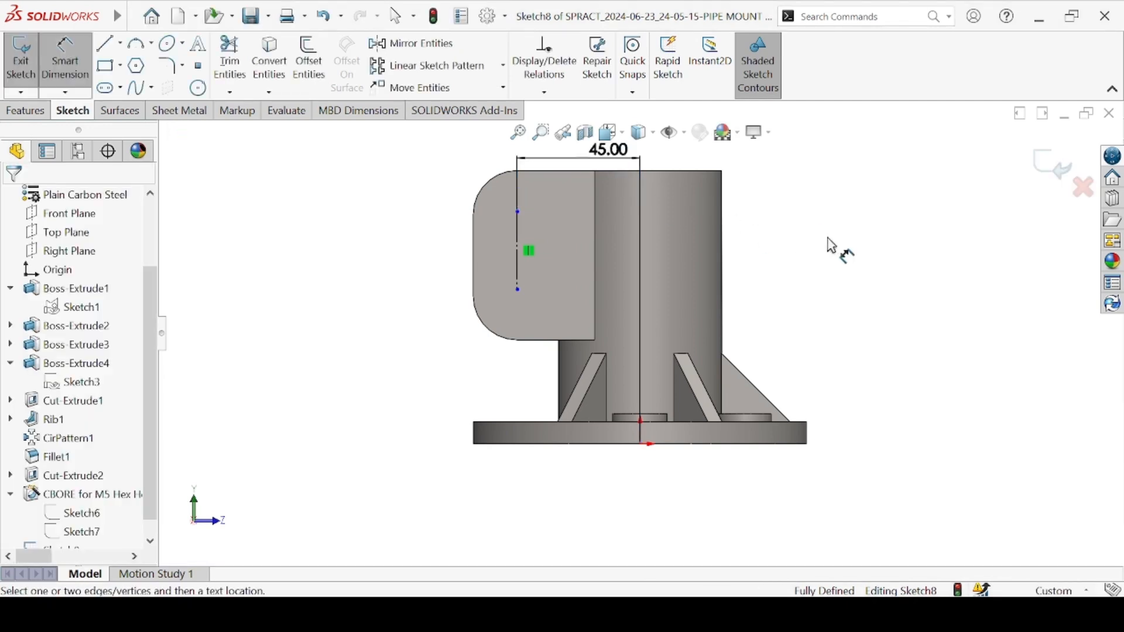
# Set the length of the vertical construction line to 30 mm
pyautogui.click(518, 249)
pyautogui.click(401, 260)
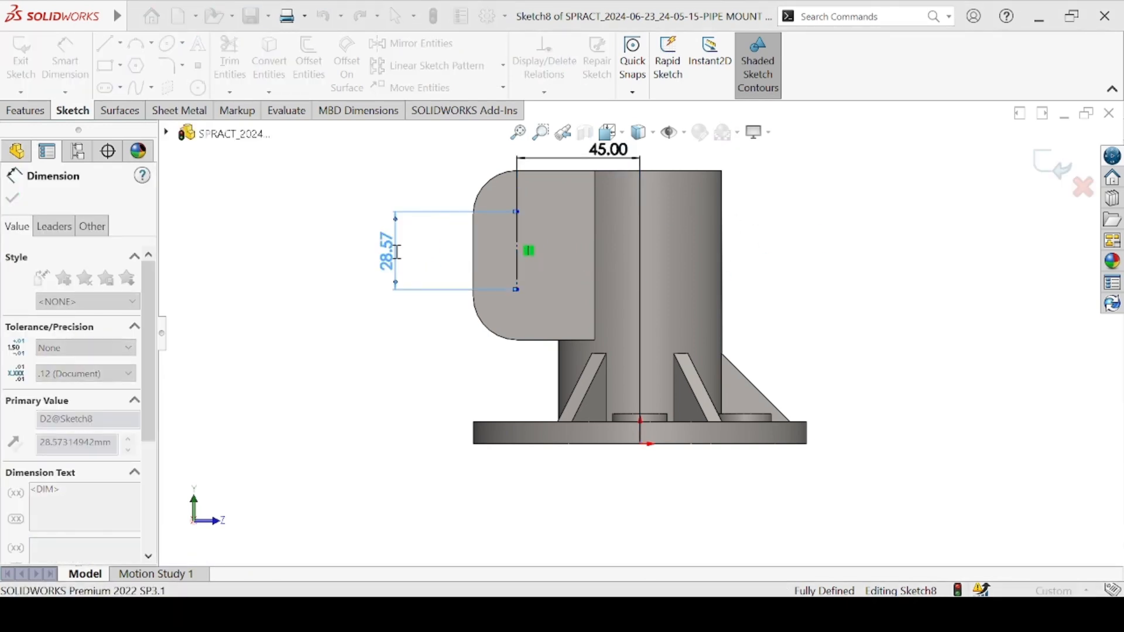
pyautogui.write('30')
pyautogui.press('Return')
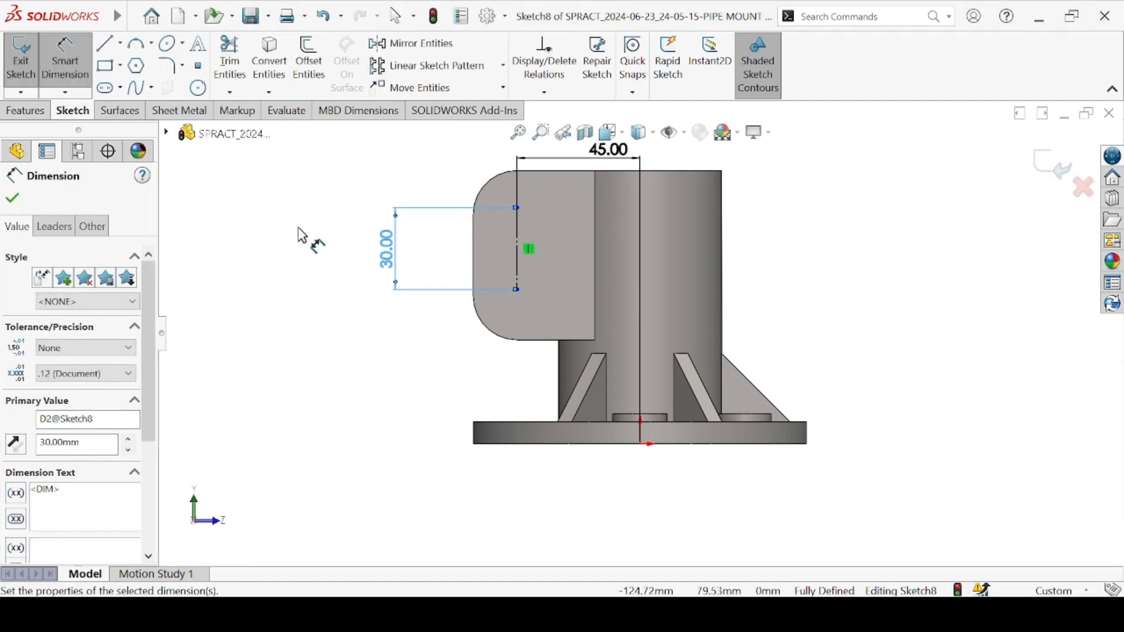
pyautogui.click(308, 240)
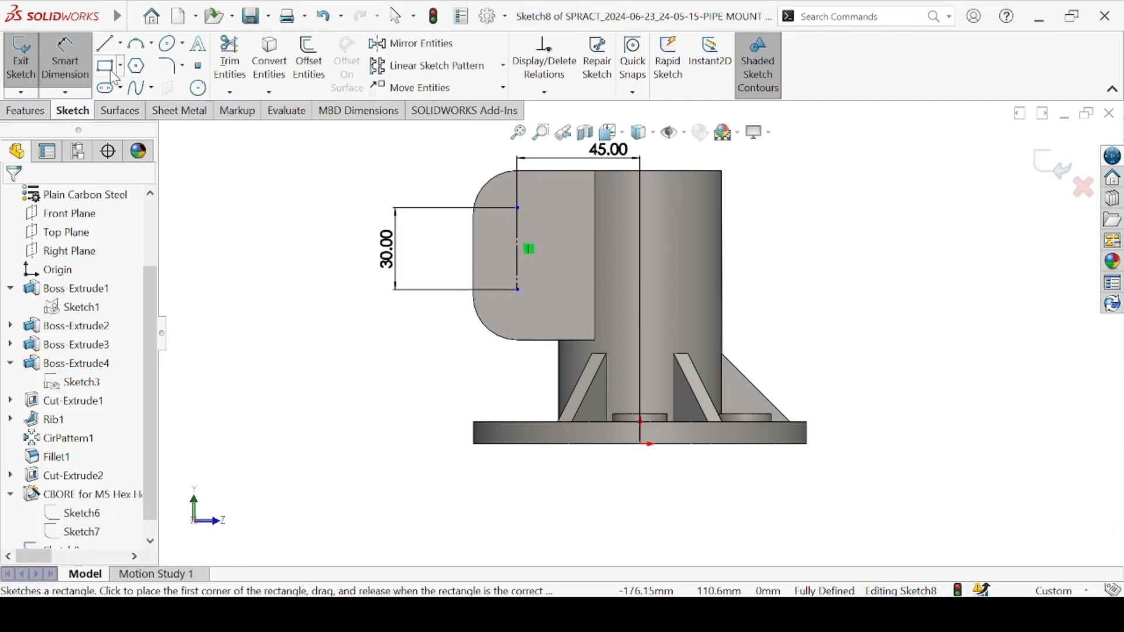
# Draw circles about 13 mm and 18 mm in diameter centred on the construction line's upper and lower endpoints
pyautogui.click(198, 87)
pyautogui.click(517, 208)
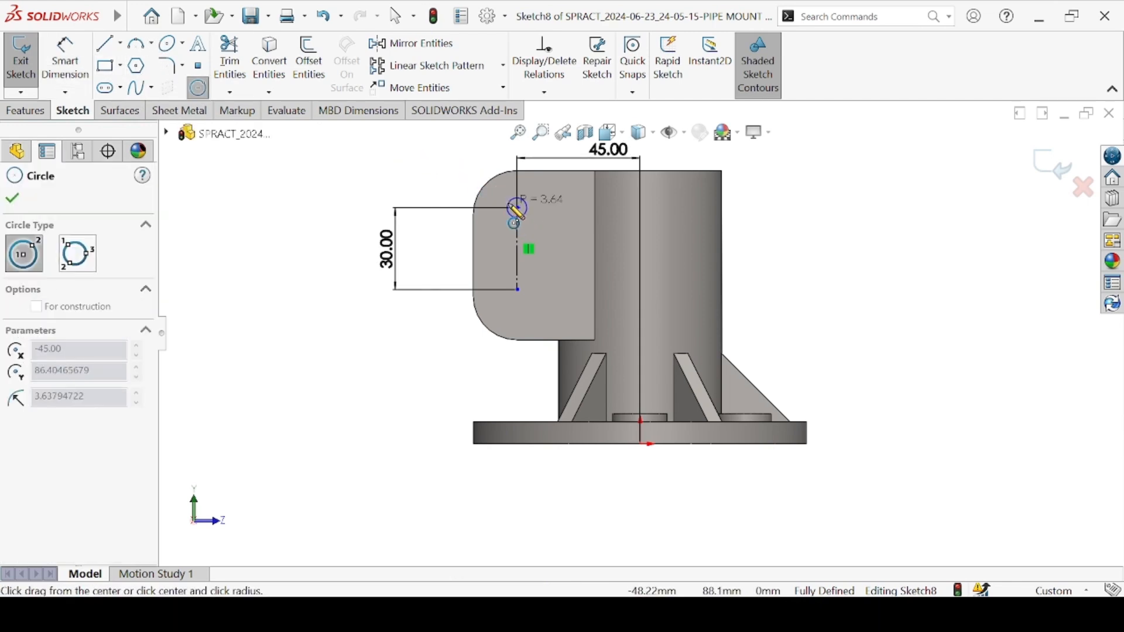
pyautogui.click(536, 208)
pyautogui.click(518, 290)
pyautogui.click(541, 290)
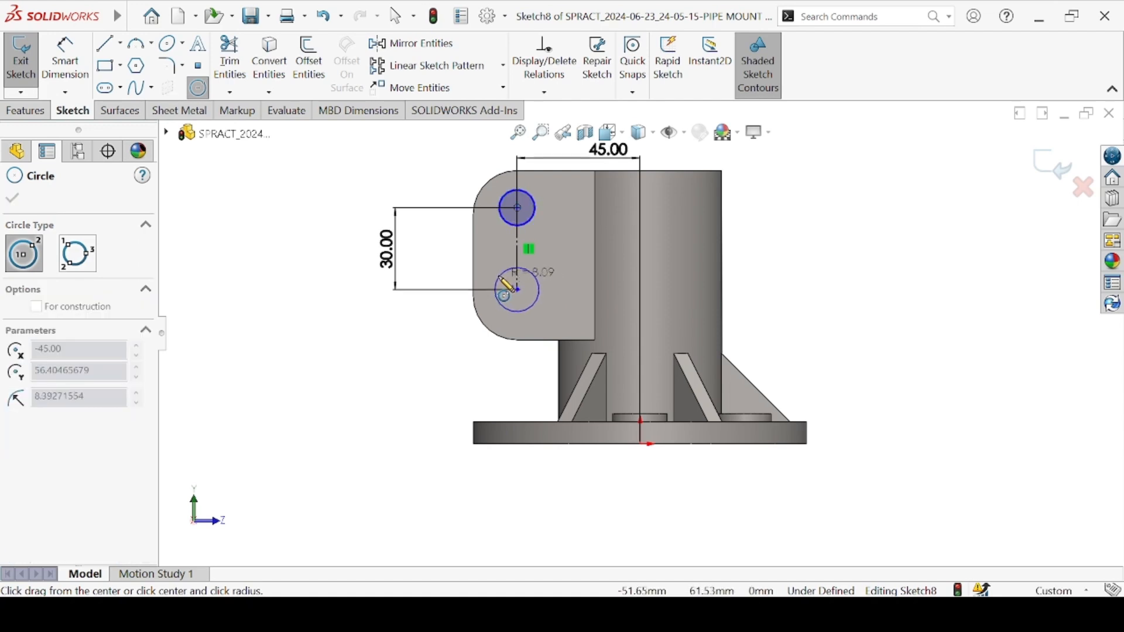
pyautogui.press('Escape')
# Add an Equal relation between the two circles on the lug
pyautogui.click(538, 284)
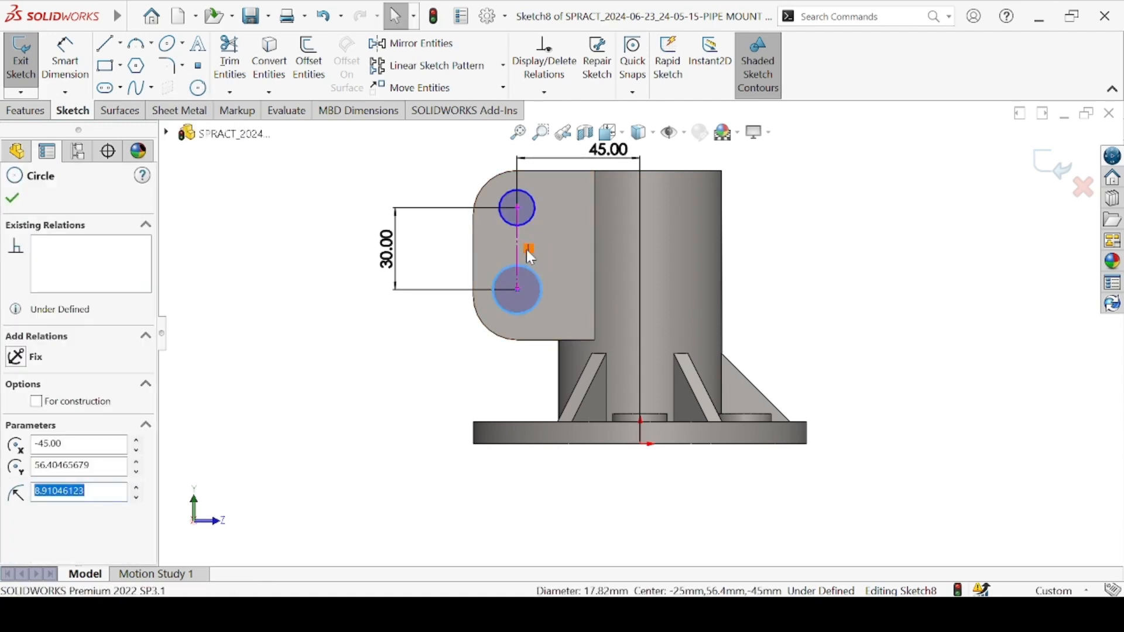
pyautogui.click(536, 223)
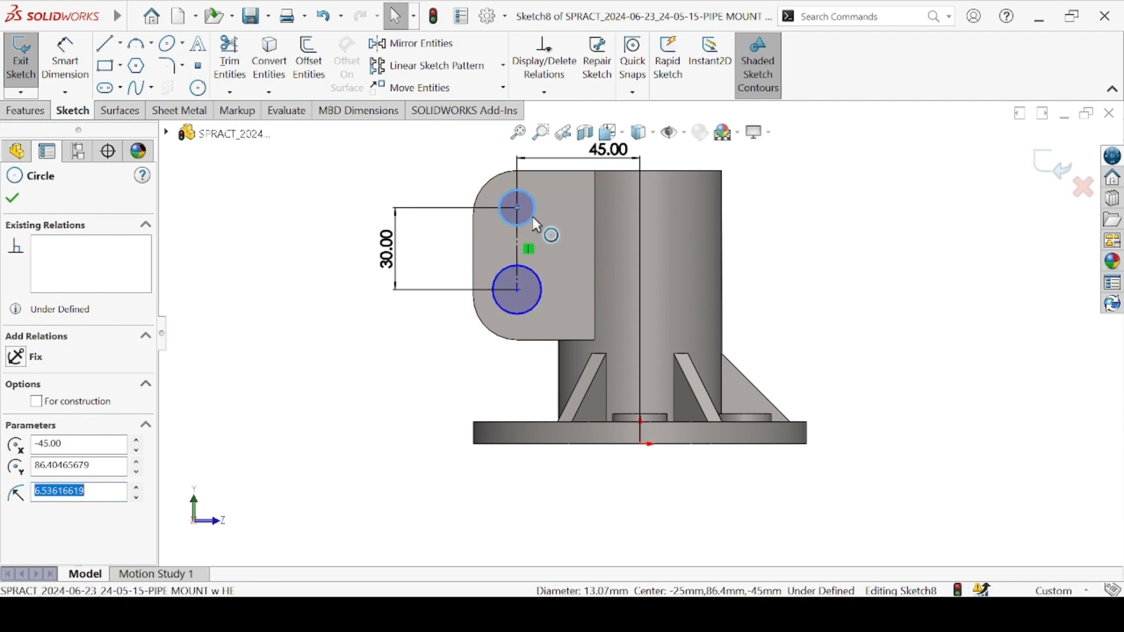
pyautogui.keyDown('ctrl'); pyautogui.click(533, 270); pyautogui.keyUp('ctrl')
pyautogui.click(42, 488)
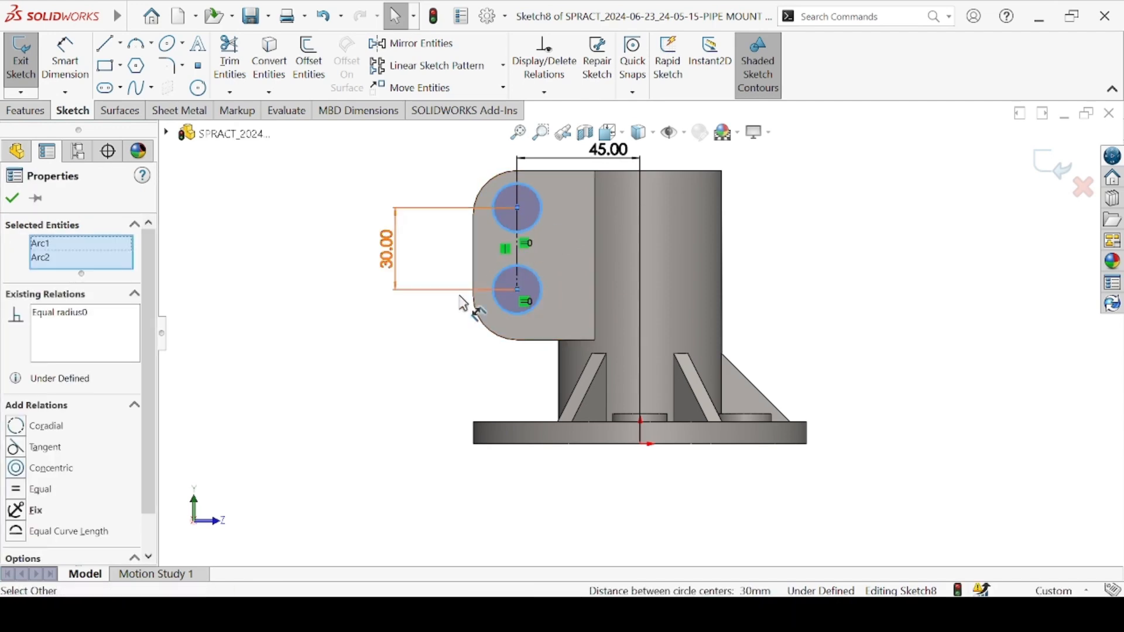
pyautogui.click(404, 401)
# Dimension the lower circle's diameter as 12 mm
pyautogui.moveTo(479, 426); pyautogui.dragTo(497, 320, button='right')
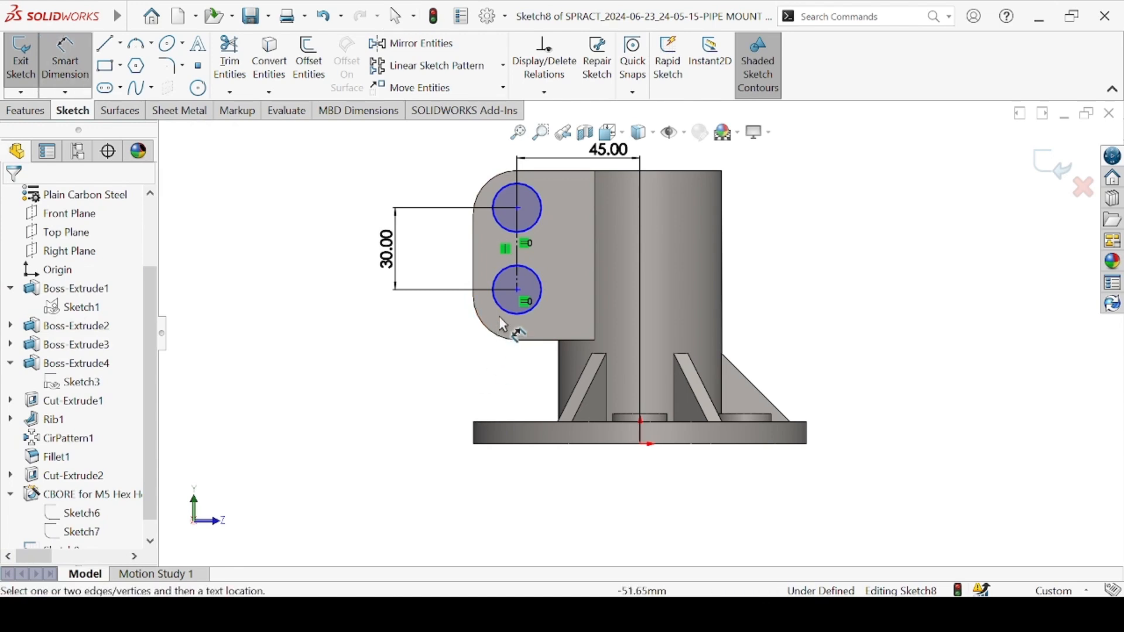
pyautogui.click(501, 308)
pyautogui.click(451, 400)
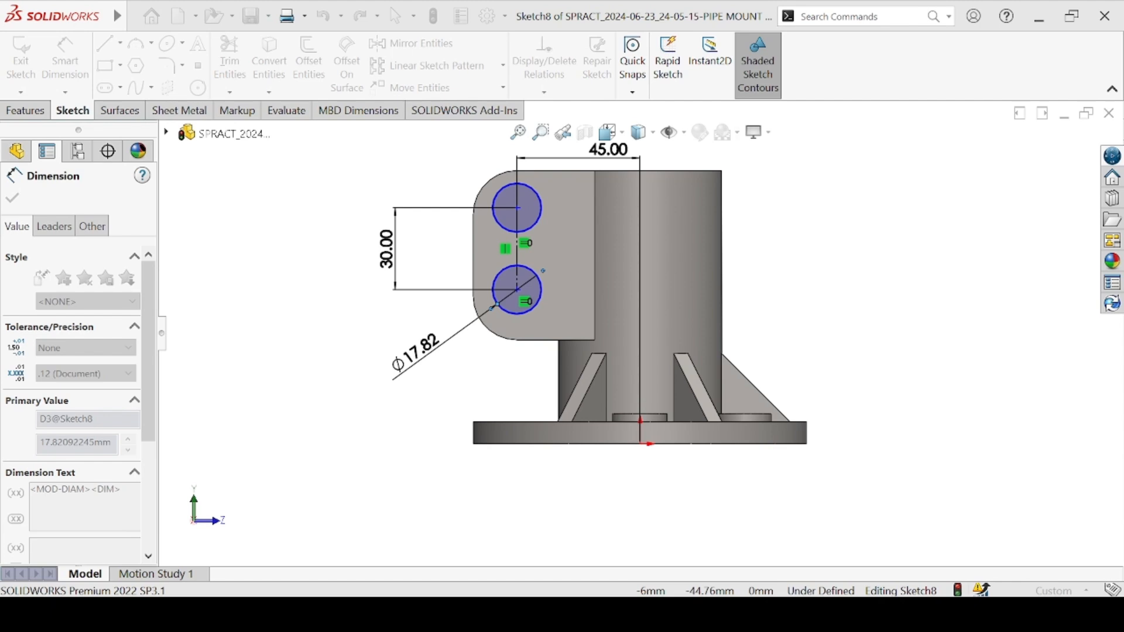
pyautogui.click(410, 363)
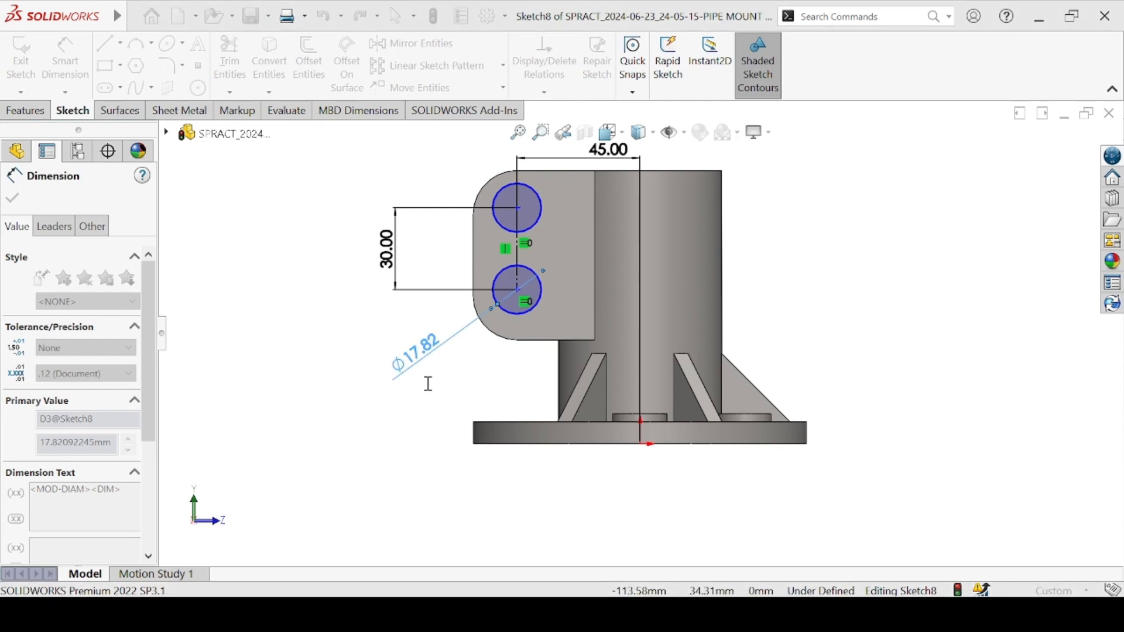
pyautogui.write('12')
pyautogui.press('Return')
pyautogui.press('Escape')
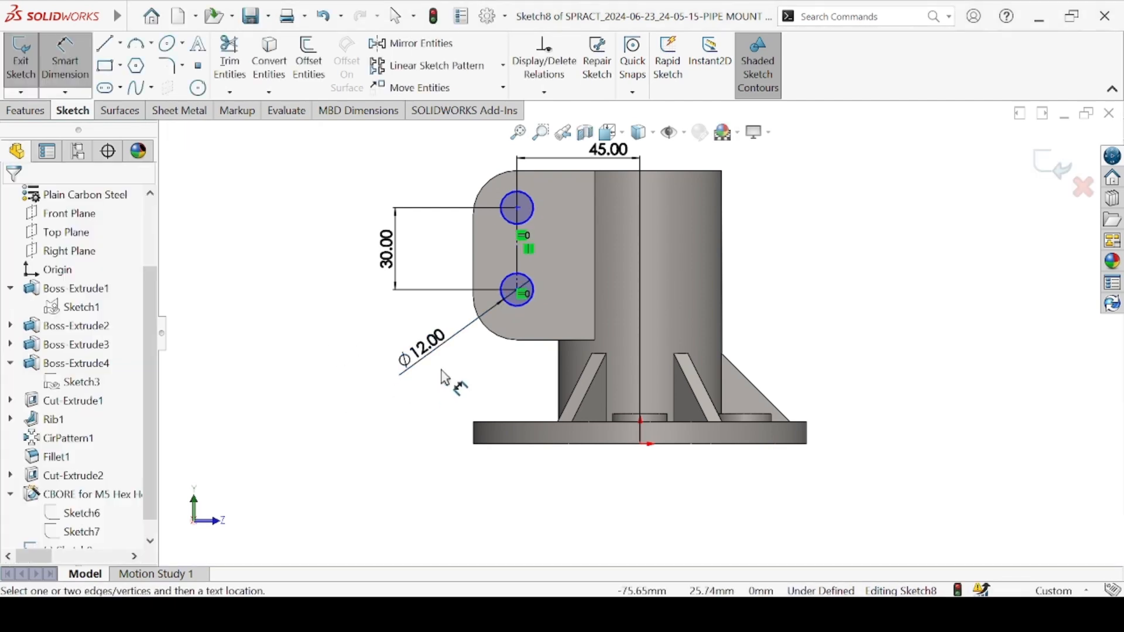
pyautogui.scroll(1, 530, 242)
pyautogui.click(535, 216)
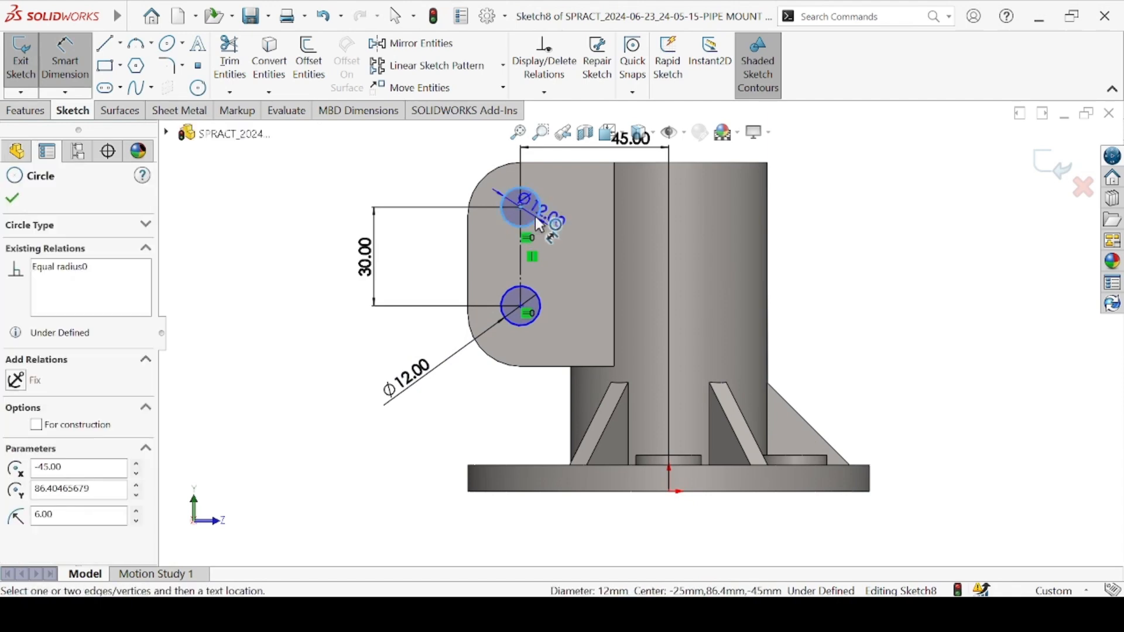
pyautogui.press('Escape')
pyautogui.click(536, 219)
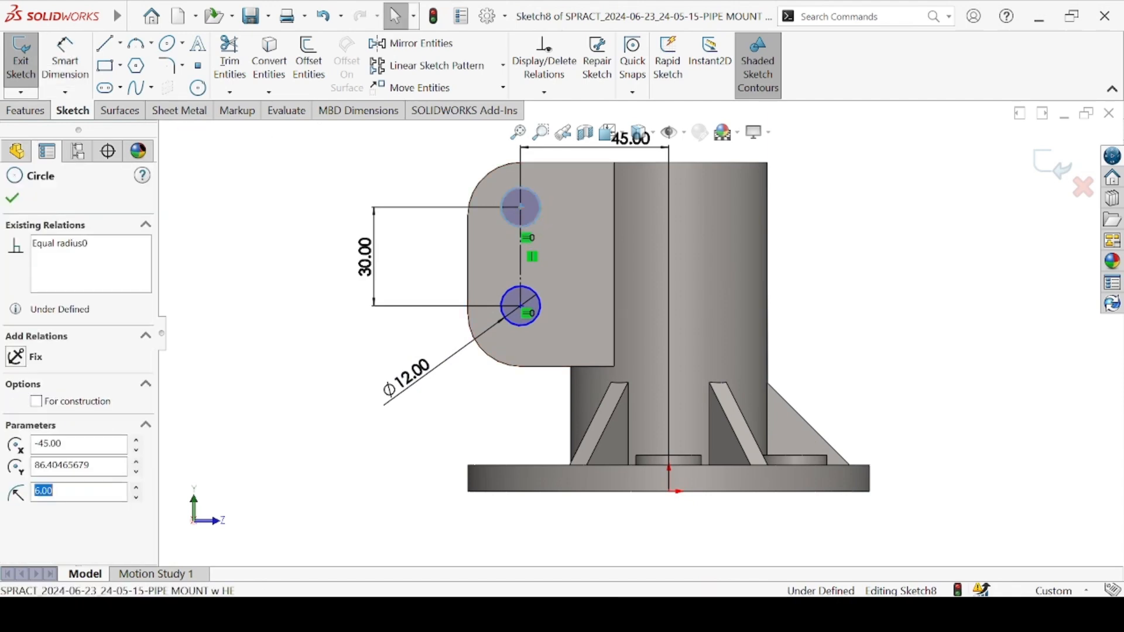
pyautogui.keyDown('ctrl'); pyautogui.click(539, 299); pyautogui.keyUp('ctrl')
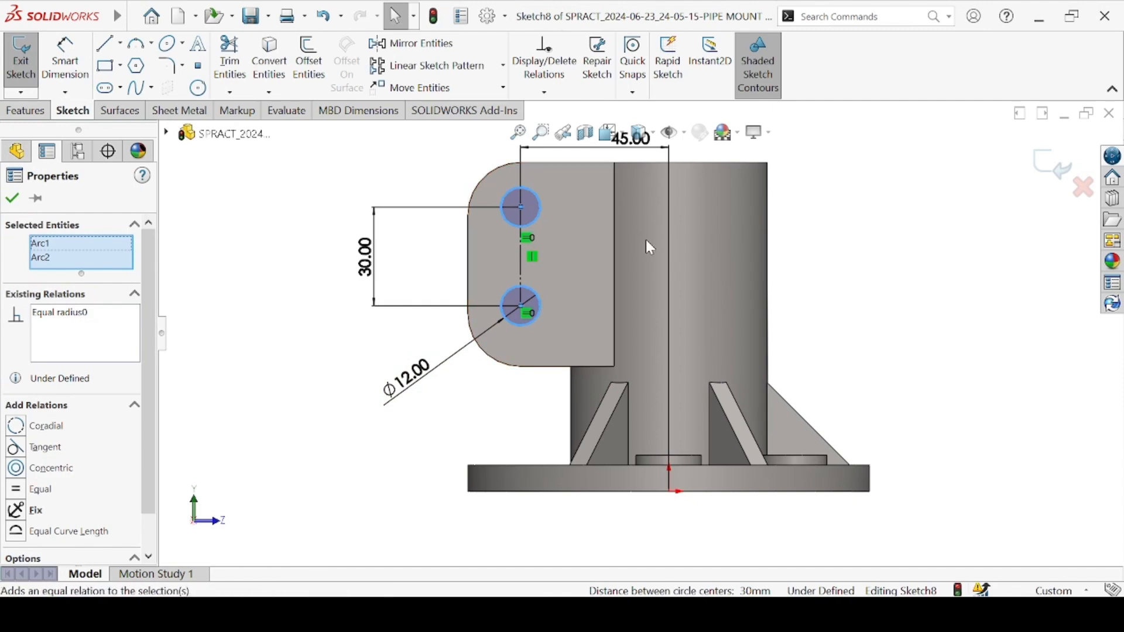
pyautogui.click(868, 241)
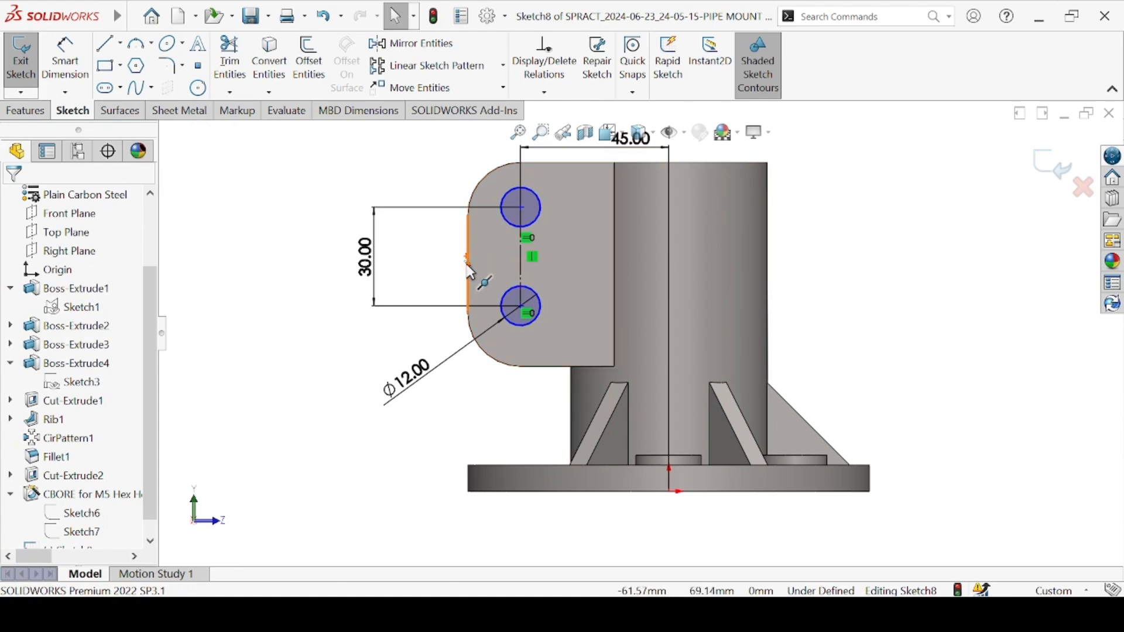
# Align the construction line's midpoint horizontally with the midpoint of the lug's straight outer edge
pyautogui.keyDown('ctrl'); pyautogui.click(521, 256); pyautogui.keyUp('ctrl')
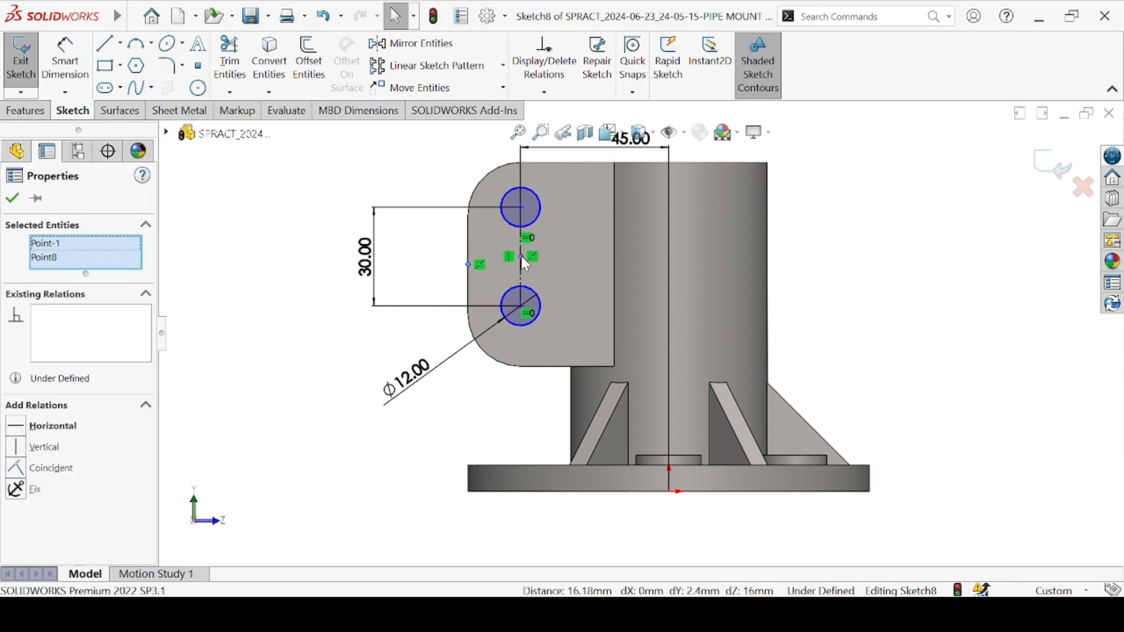
pyautogui.click(557, 197)
pyautogui.press('Escape')
pyautogui.press('f')
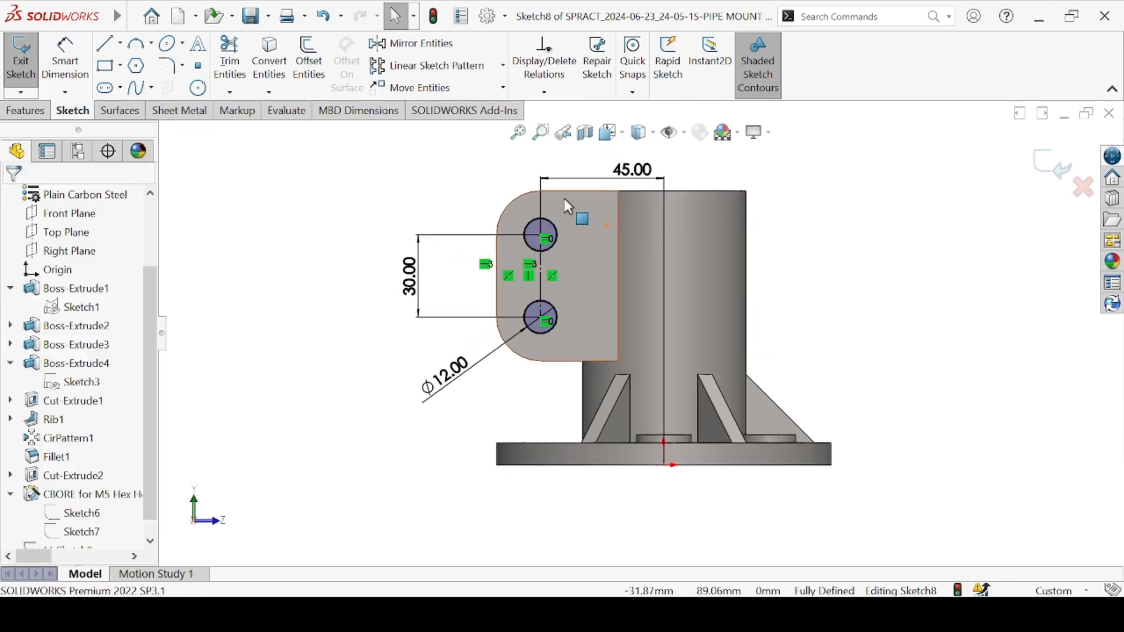
# Draw six-sided inscribed-circle polygons about 18.6 mm and 17.2 mm across, centred on the upper and lower circles respectively
pyautogui.click(136, 66)
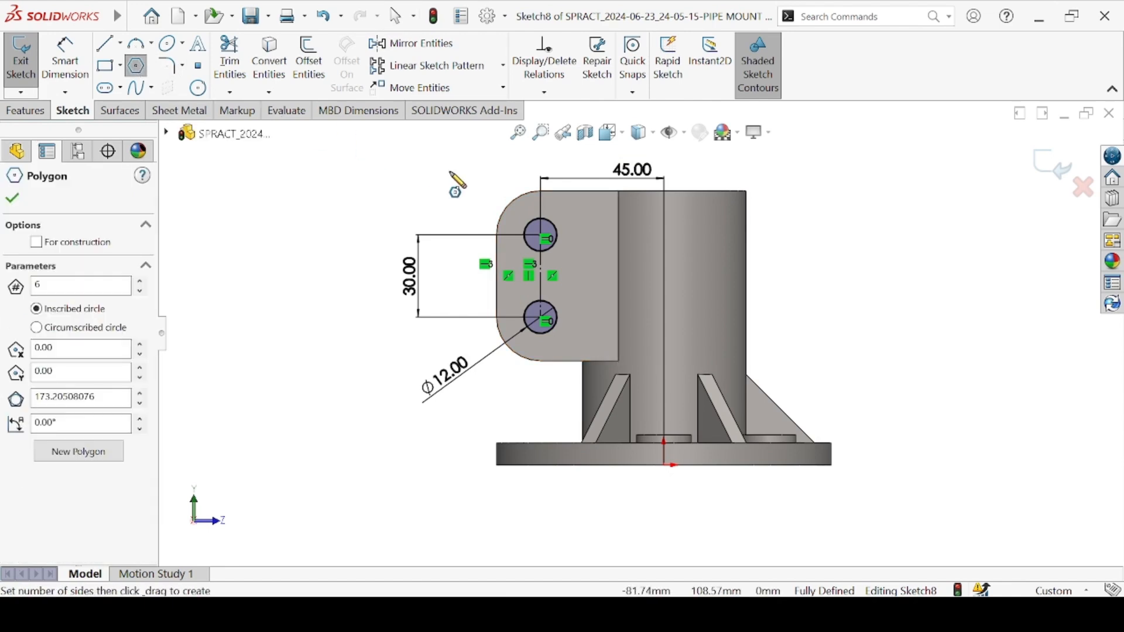
pyautogui.click(538, 235)
pyautogui.click(520, 217)
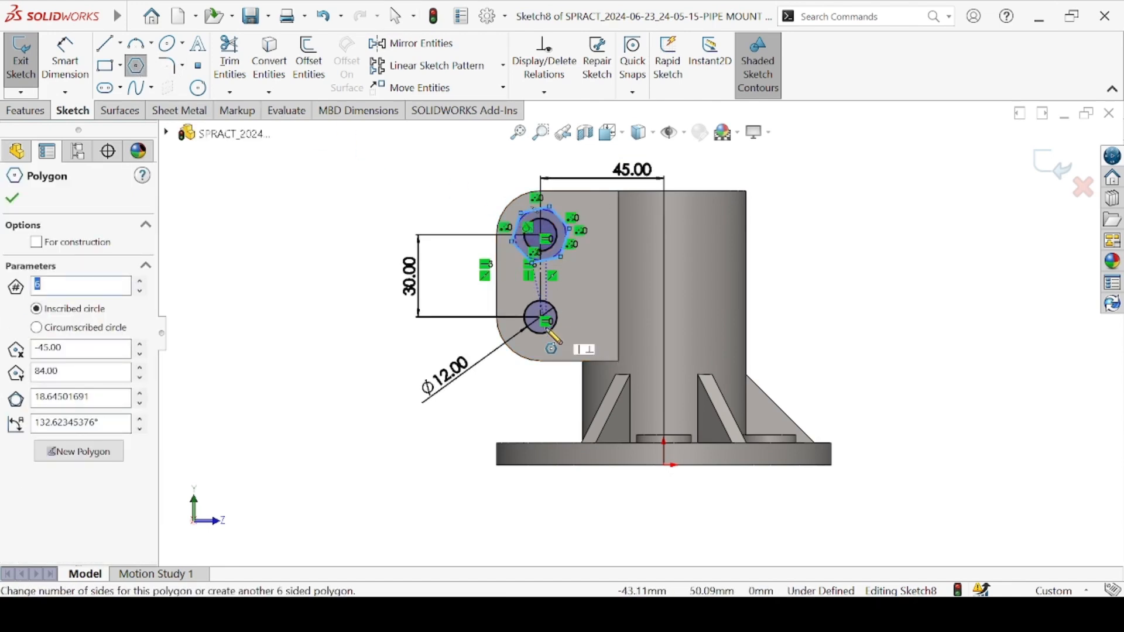
pyautogui.click(520, 297)
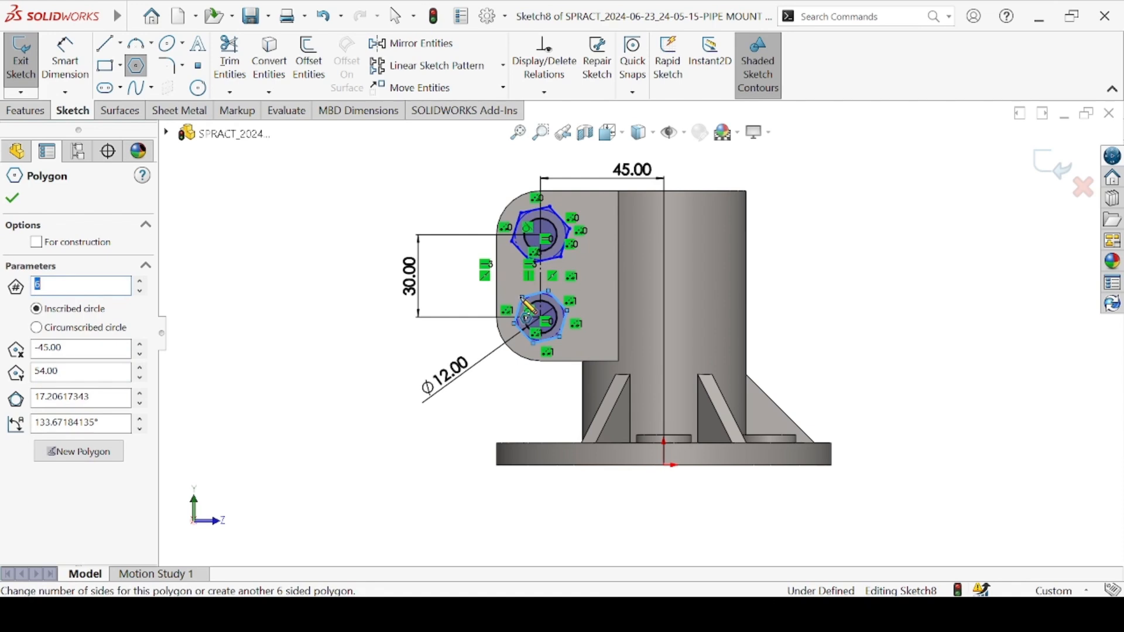
# Add Horizontal relations to the top edges of the upper and lower hexagons on the lug
pyautogui.press('Escape')
pyautogui.scroll(-3, 550, 258)
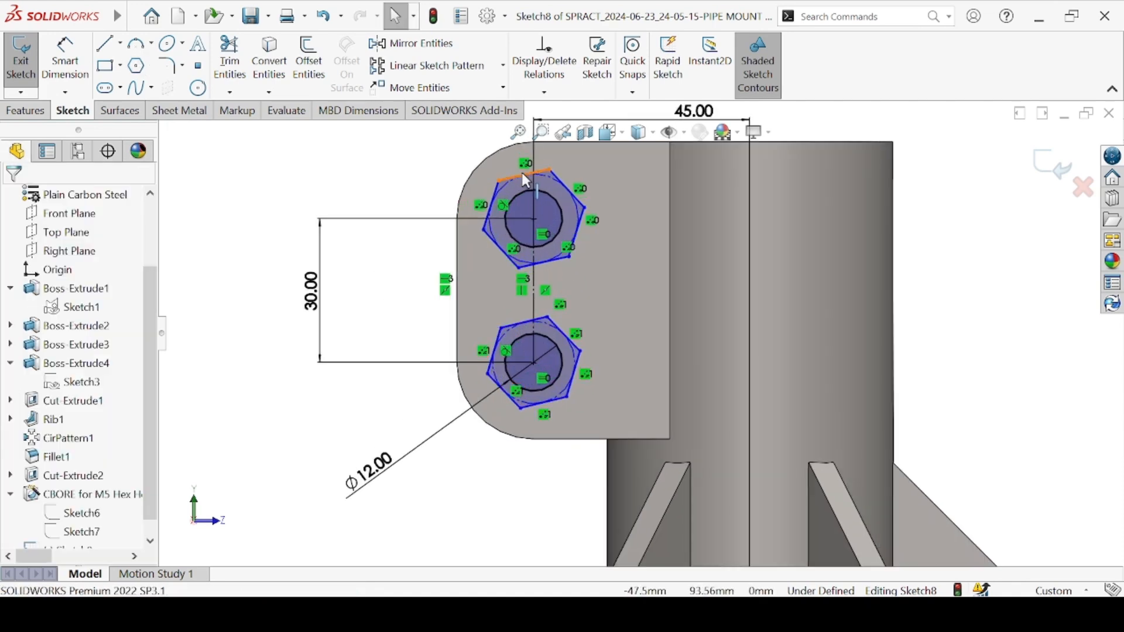
pyautogui.click(526, 179)
pyautogui.click(39, 357)
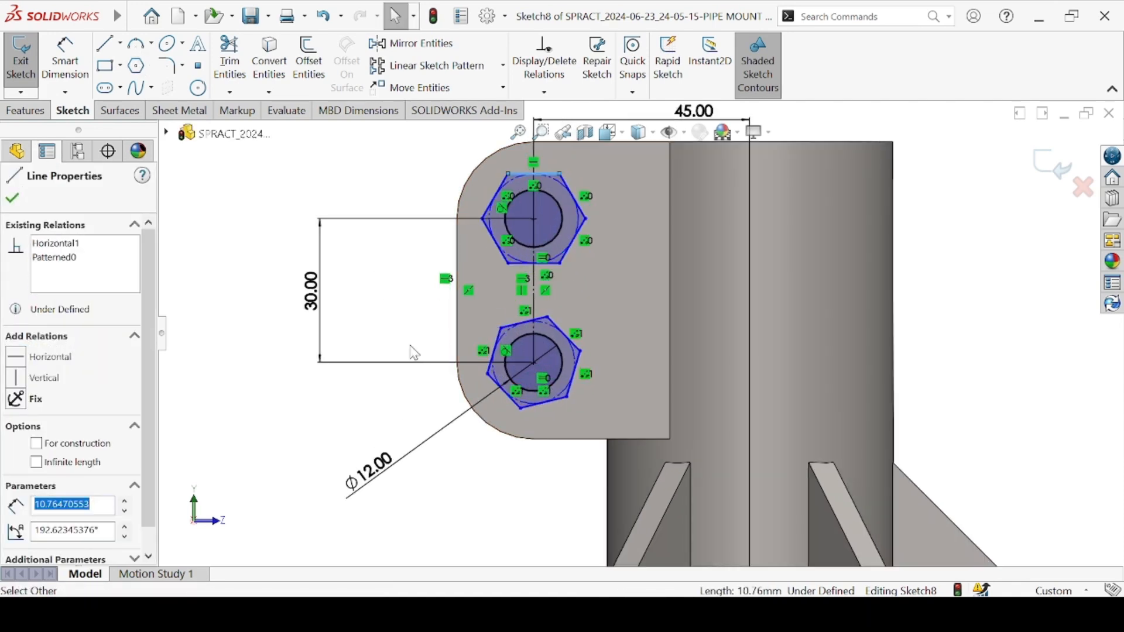
pyautogui.click(522, 320)
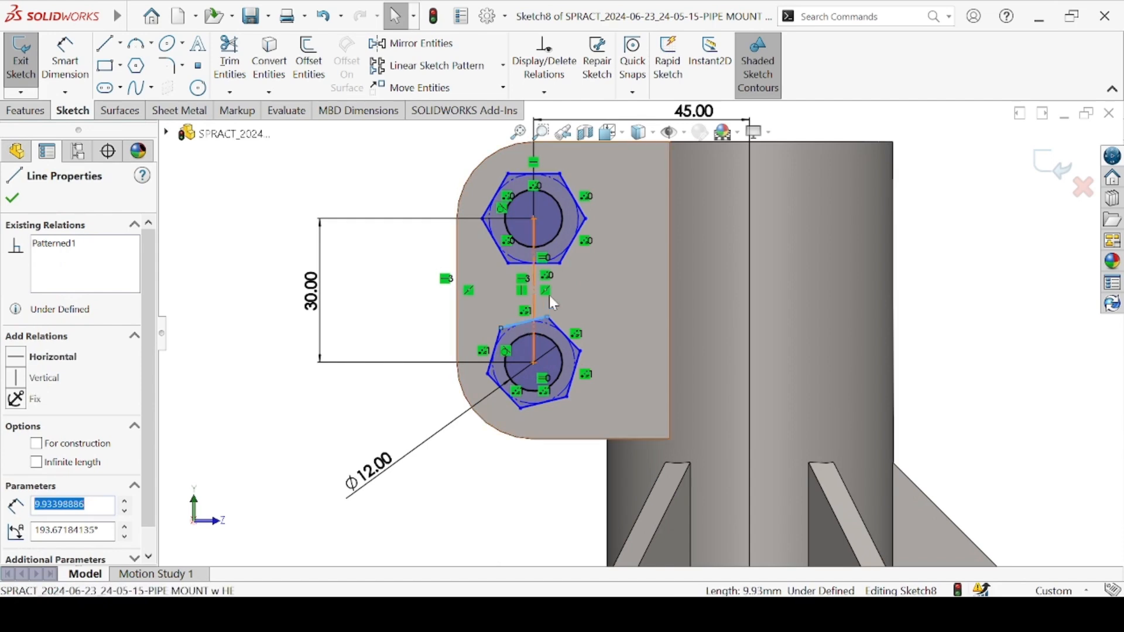
pyautogui.click(39, 356)
pyautogui.click(378, 271)
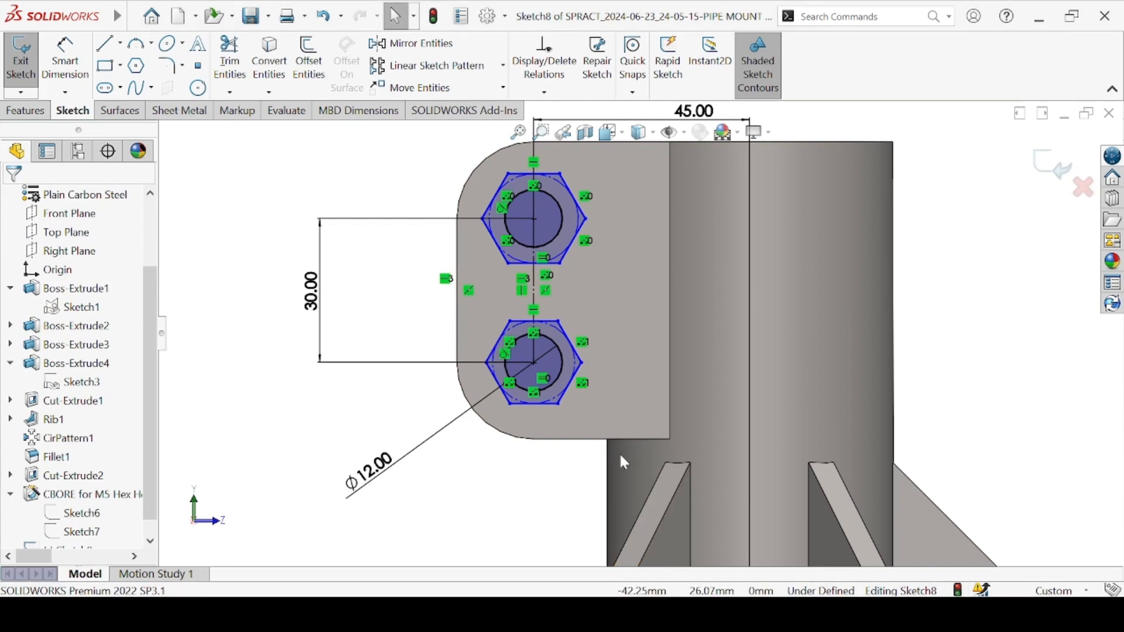
# Dimension the diameter of the upper hexagon's inscribed construction circle as 20 mm
pyautogui.press('d')
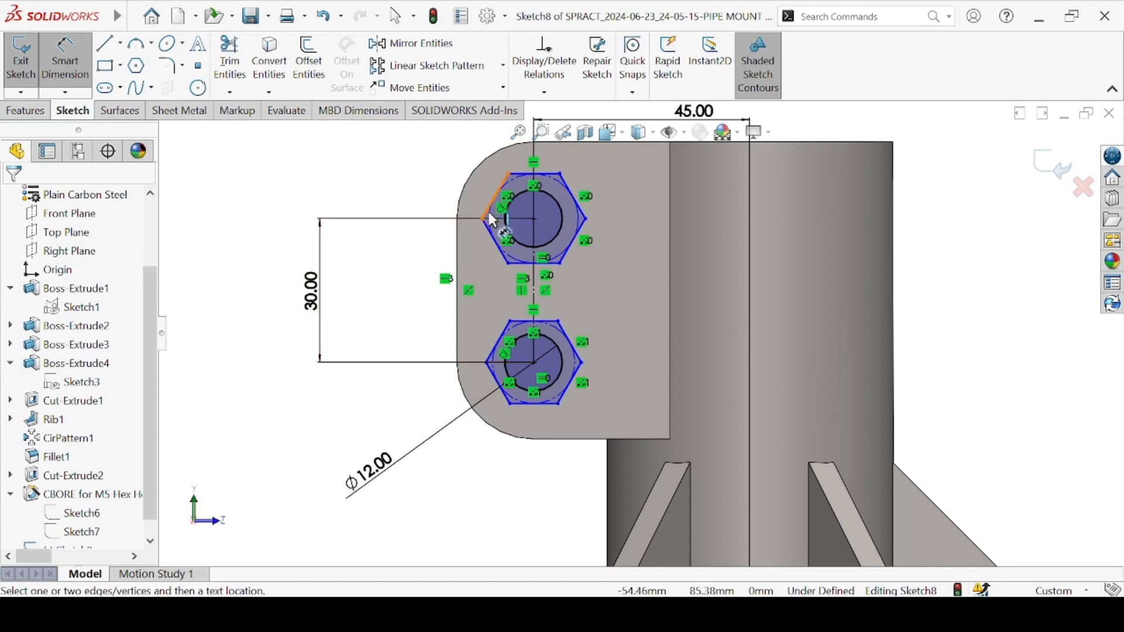
pyautogui.click(489, 231)
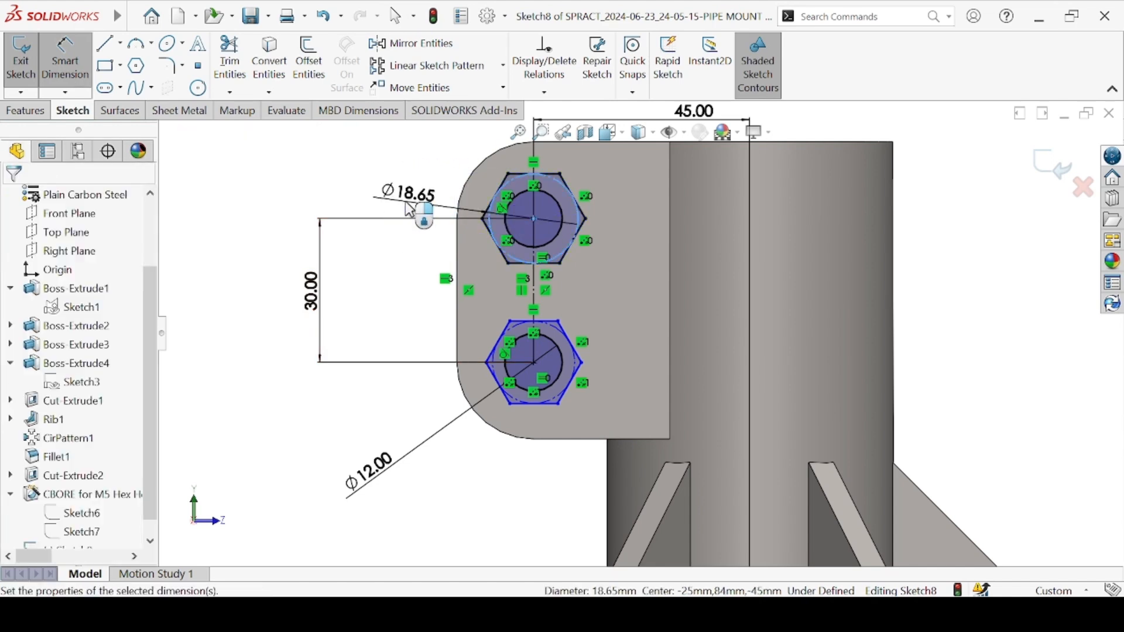
pyautogui.click(408, 204)
pyautogui.write('20')
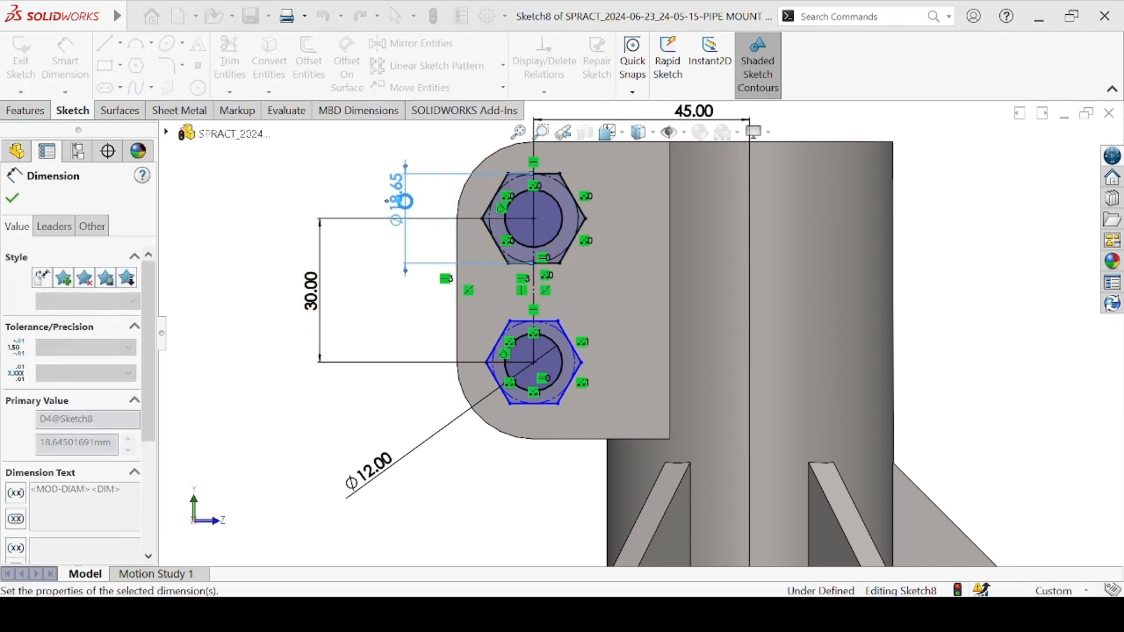
pyautogui.press('Return')
pyautogui.press('Escape')
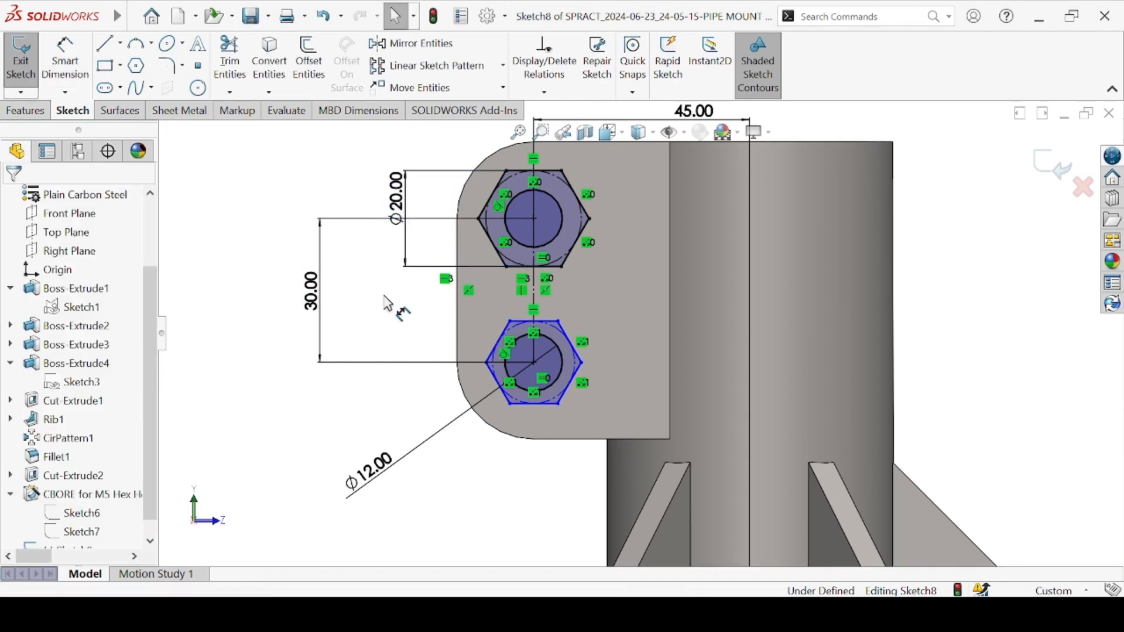
# Add an Equal relation between the inscribed construction circles of the two hexagons
pyautogui.click(515, 264)
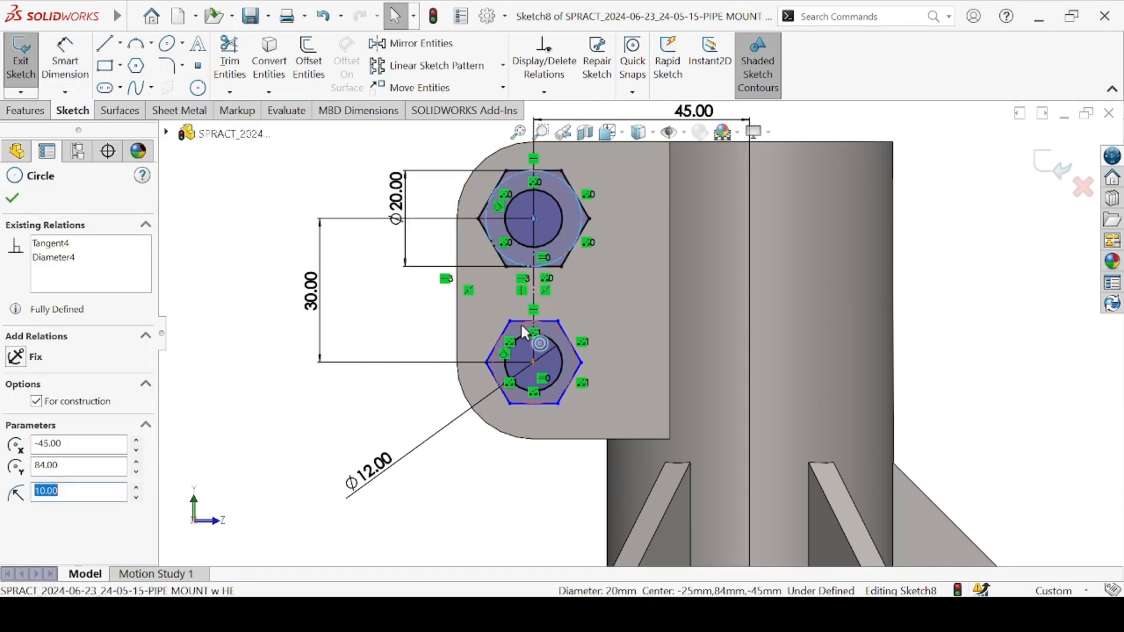
pyautogui.keyDown('ctrl'); pyautogui.click(493, 368); pyautogui.keyUp('ctrl')
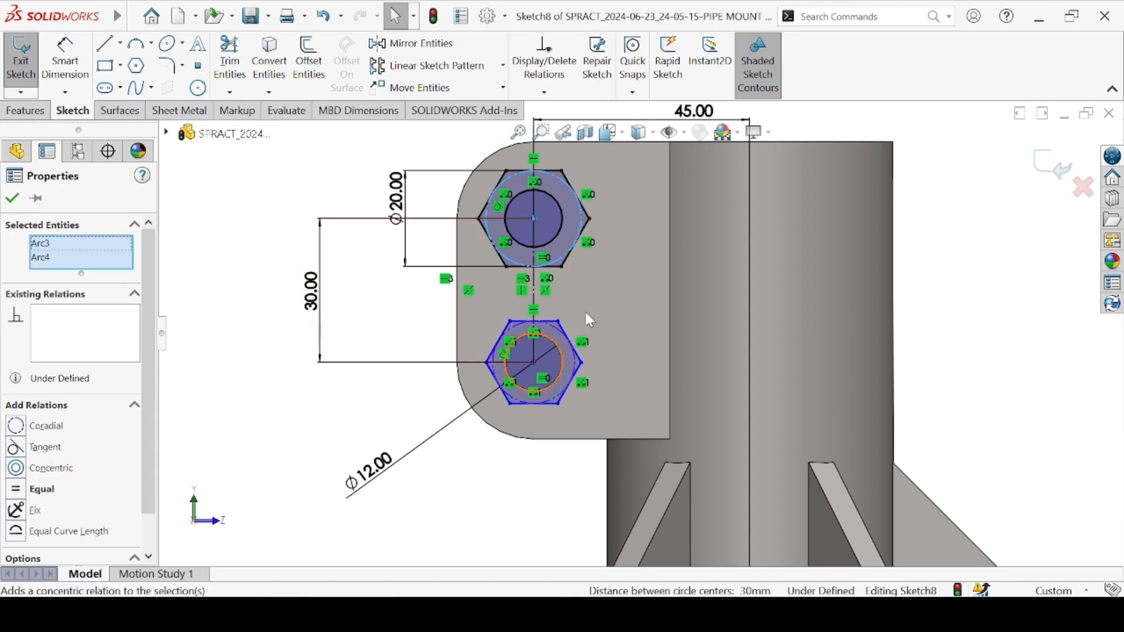
pyautogui.click(602, 305)
pyautogui.press('Escape')
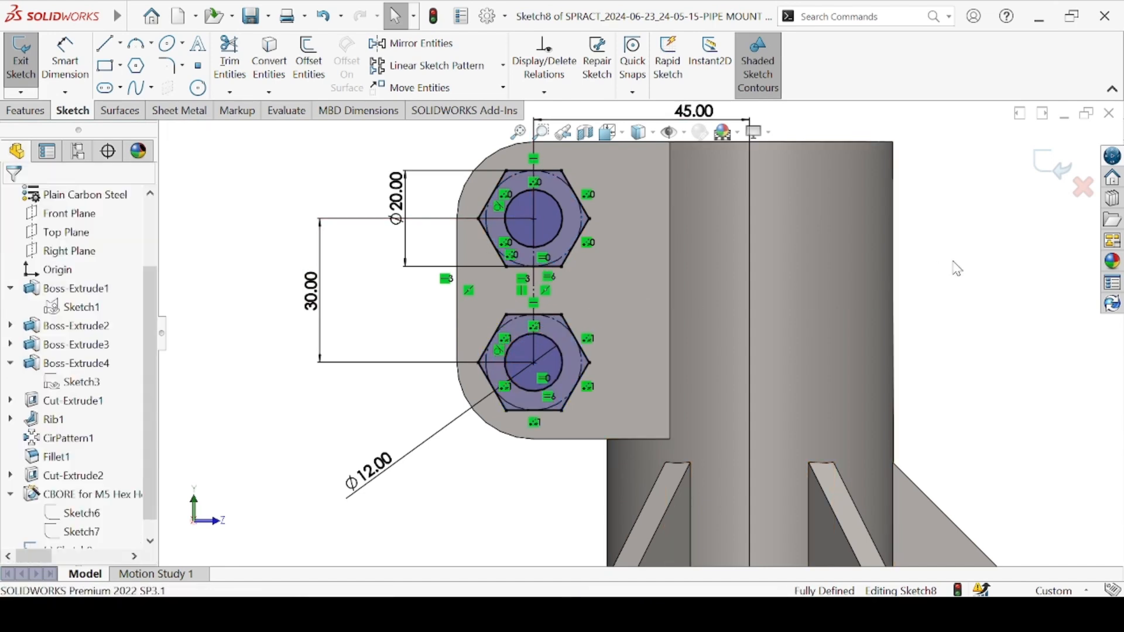
# Cut-extrude only the two 12 mm circle regions of the lug sketch with the Up To Next end condition
pyautogui.scroll(2, 640, 331)
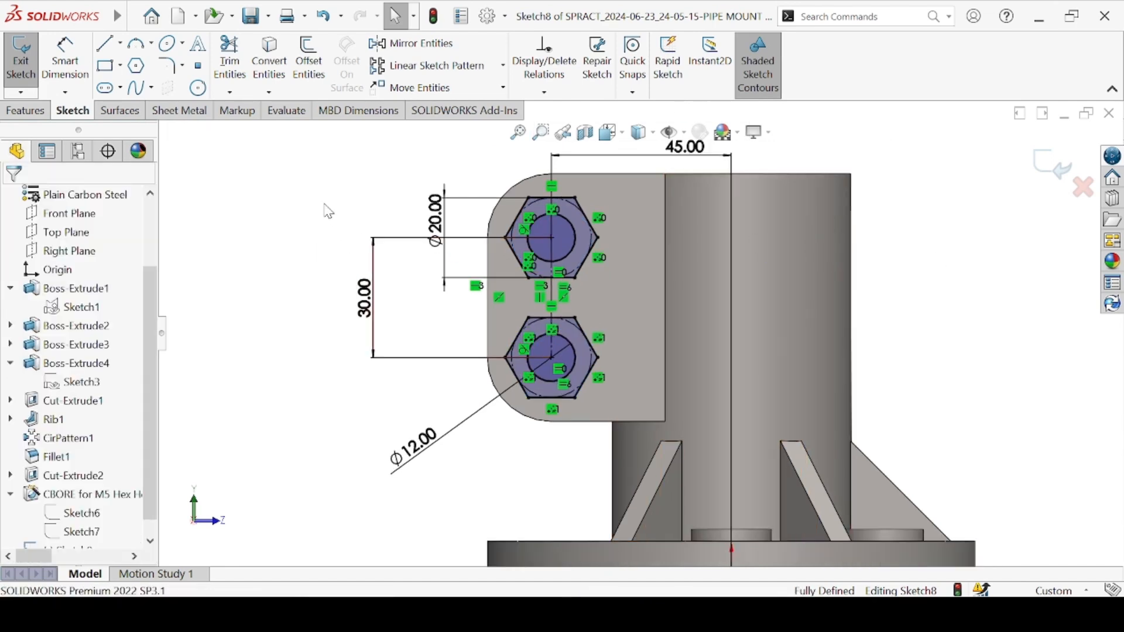
pyautogui.click(27, 110)
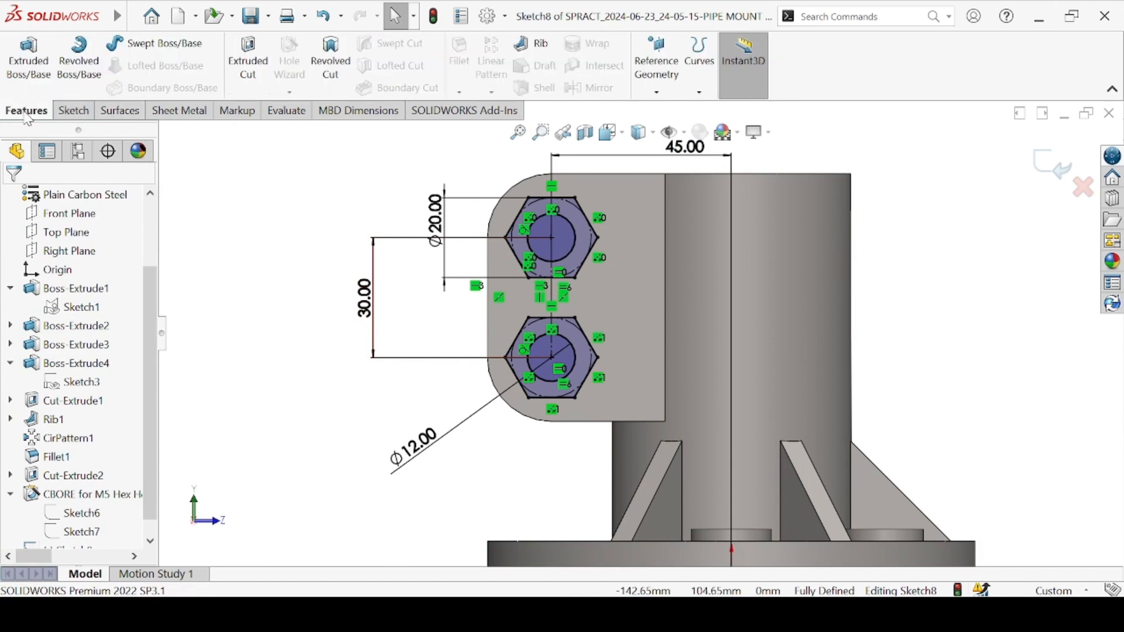
pyautogui.click(257, 67)
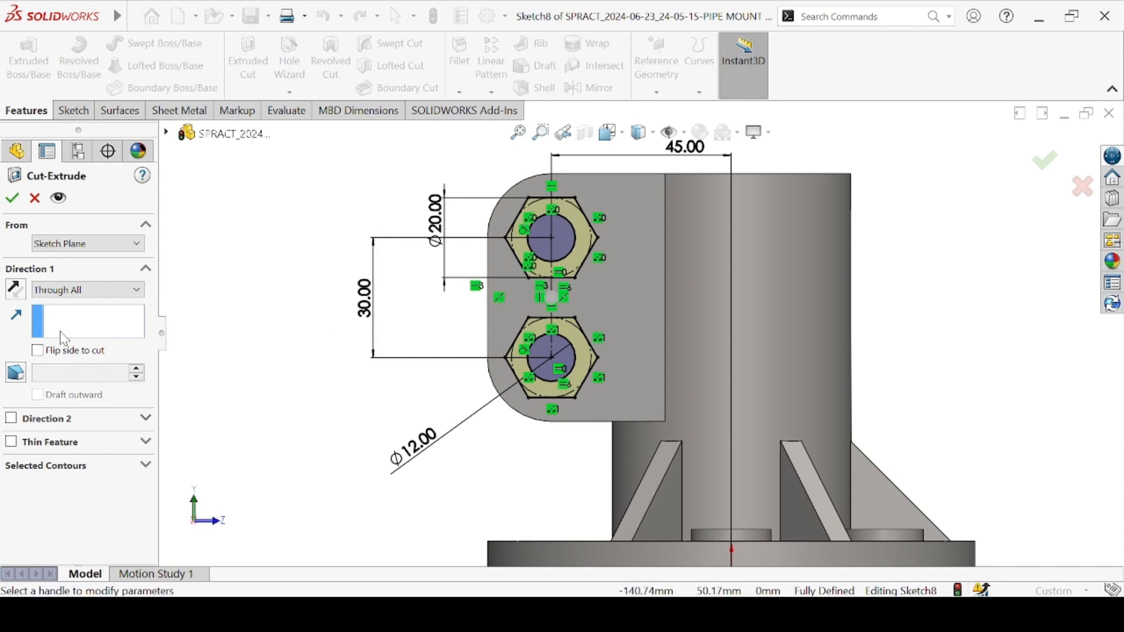
pyautogui.click(59, 466)
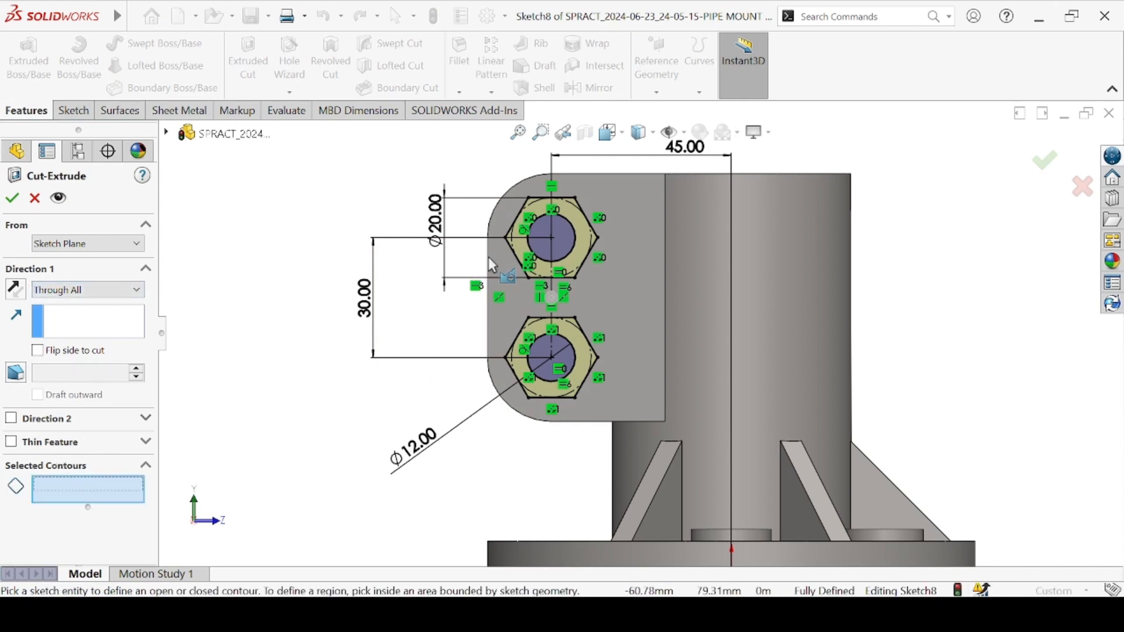
pyautogui.click(565, 245)
pyautogui.click(566, 366)
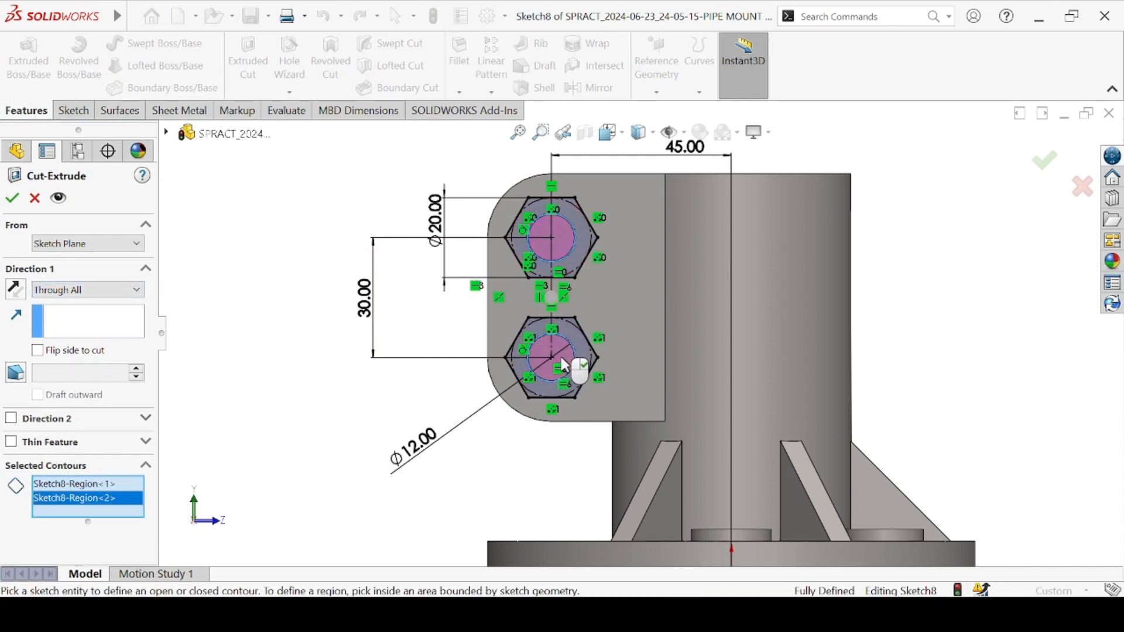
pyautogui.moveTo(354, 371); pyautogui.dragTo(375, 372, button='middle')
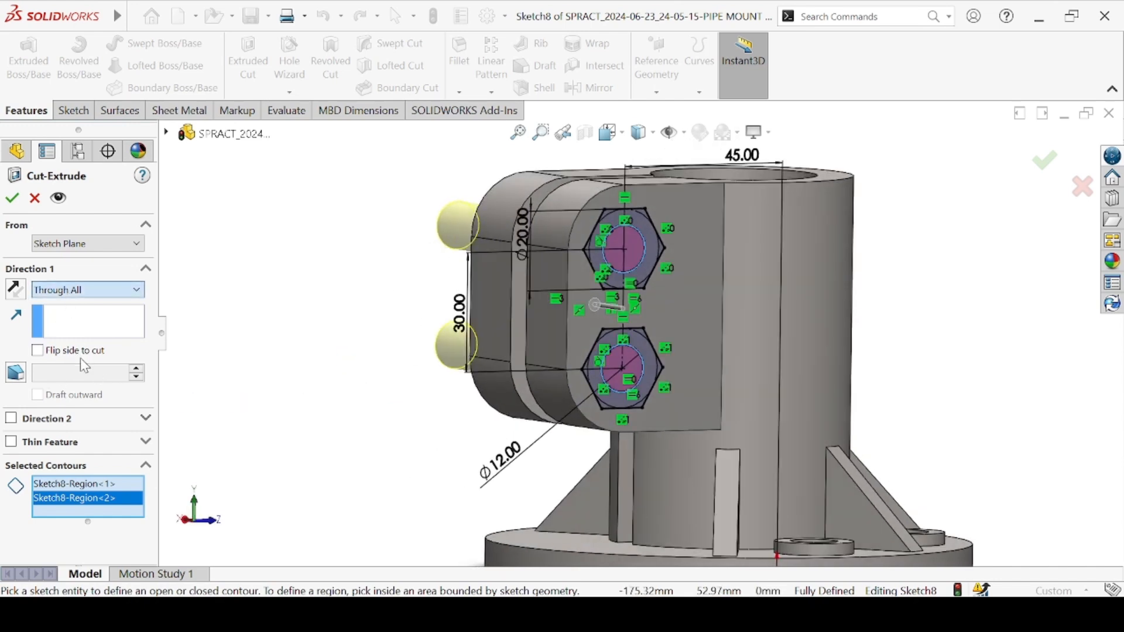
pyautogui.press('Down')
pyautogui.press('Down')
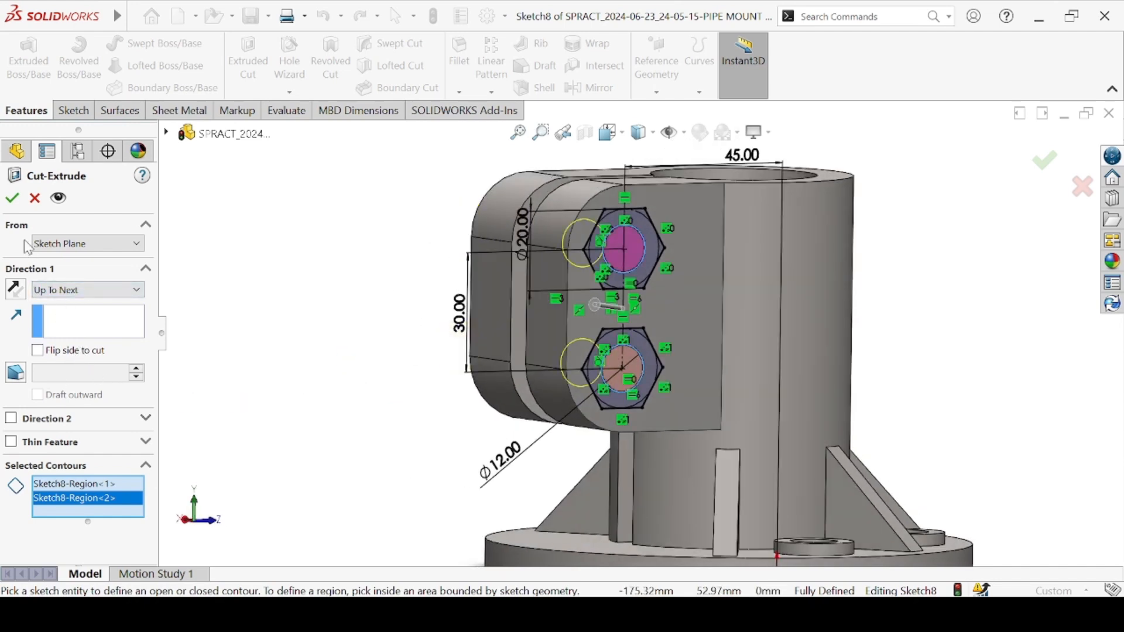
pyautogui.click(12, 199)
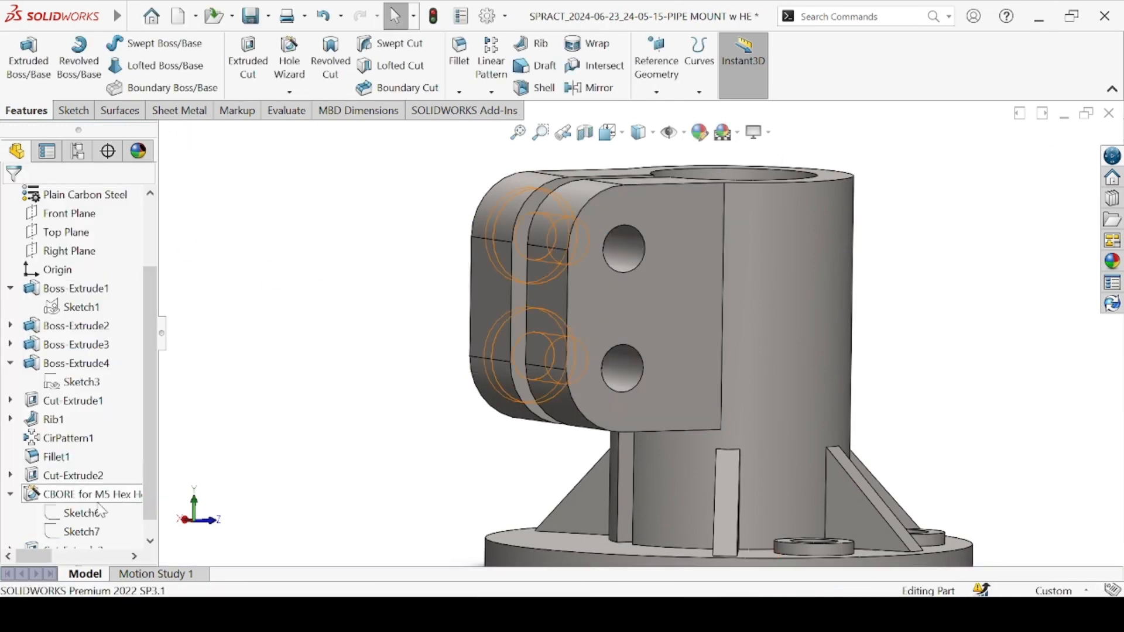
# Reuse the bolt-hole cut's sketch to cut-extrude the two hexagonal nut recesses 8 mm deep into the lug face
pyautogui.scroll(-1, 70, 515)
pyautogui.click(10, 532)
pyautogui.click(83, 523)
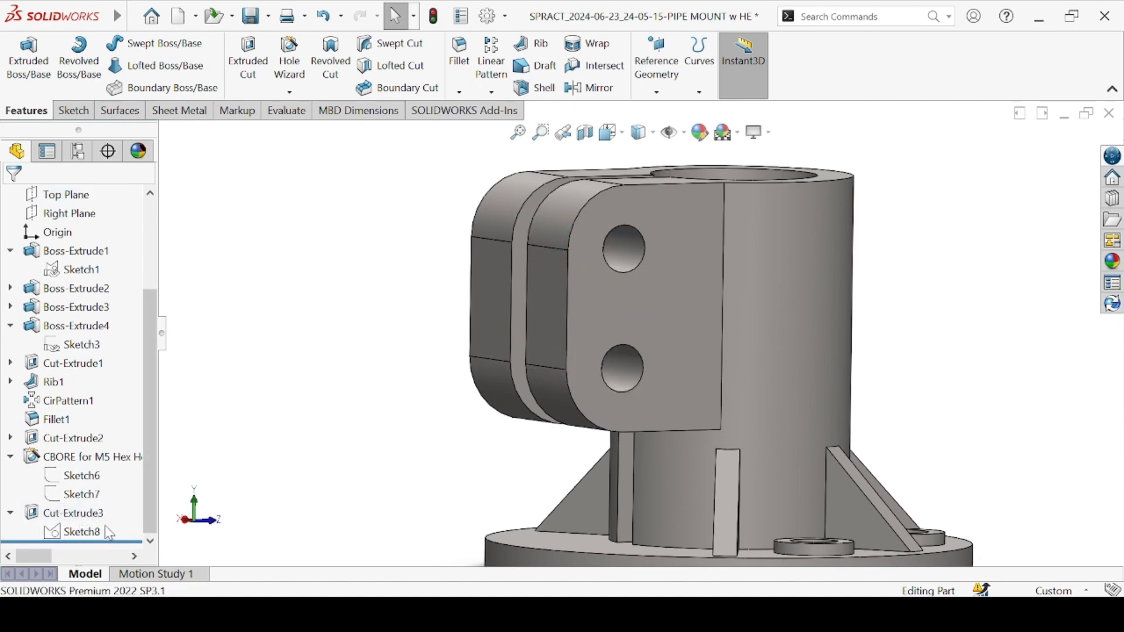
pyautogui.click(77, 532)
pyautogui.click(246, 72)
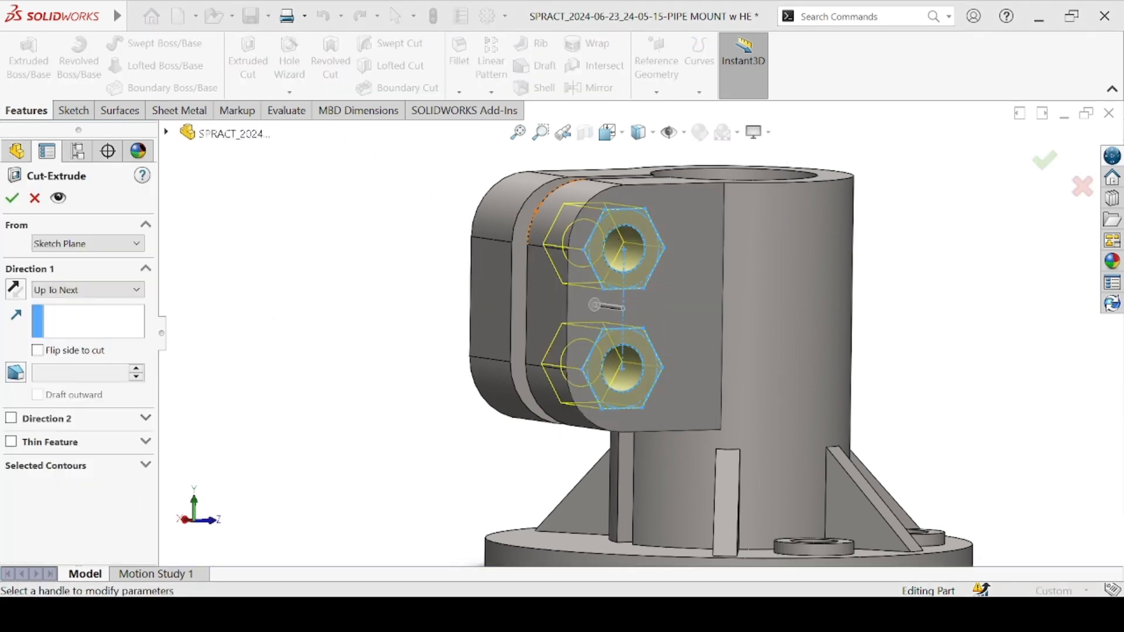
pyautogui.click(81, 293)
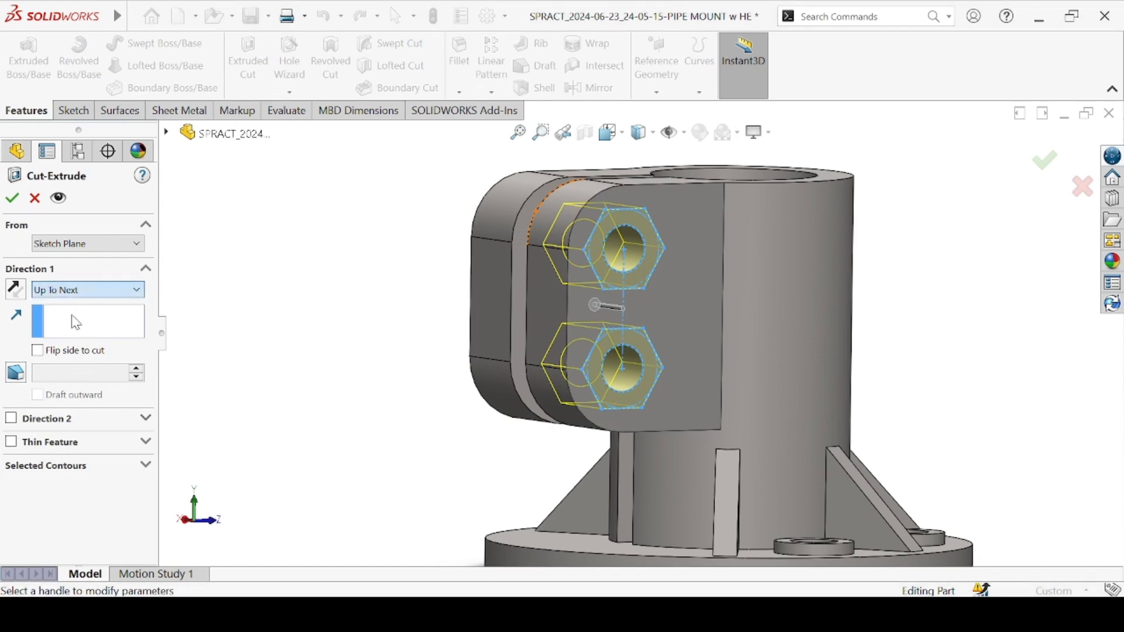
pyautogui.click(77, 323)
pyautogui.write('8')
pyautogui.press('Return')
pyautogui.click(9, 201)
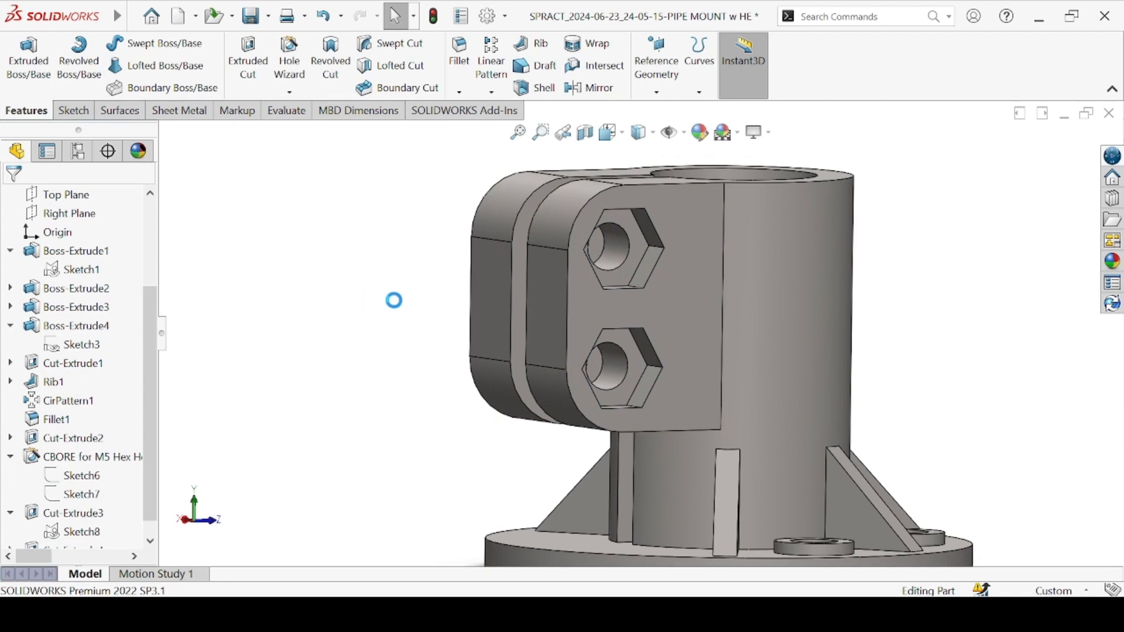
# Inspect the finished lug, set the part to the Right view and evaluate its mass properties
pyautogui.moveTo(394, 309); pyautogui.dragTo(427, 344, button='middle')
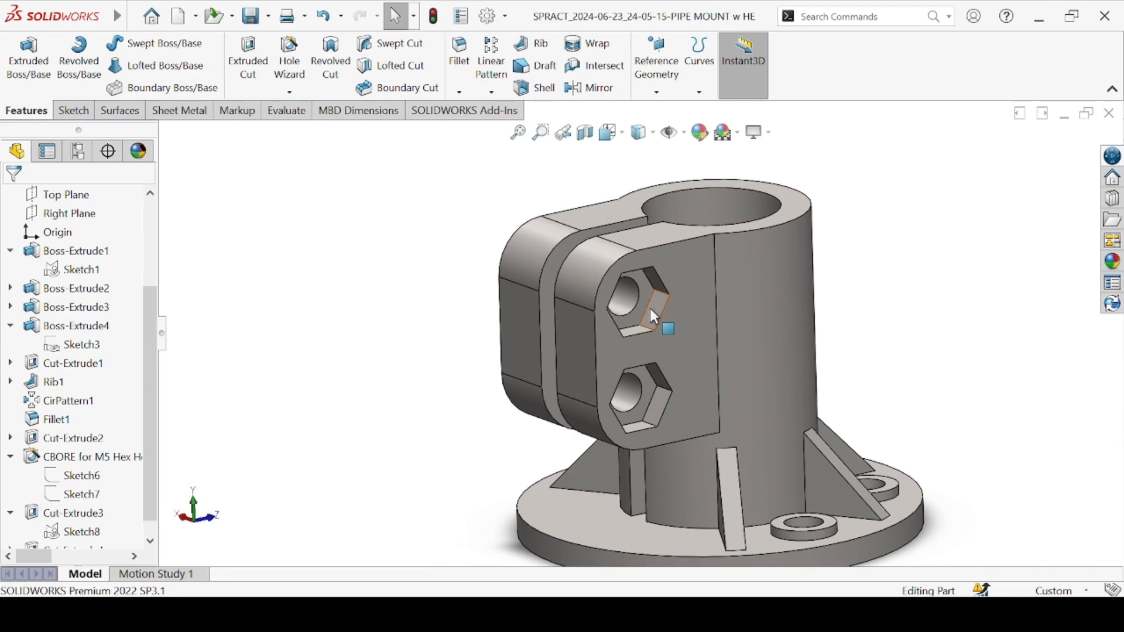
pyautogui.moveTo(447, 500); pyautogui.dragTo(611, 389, button='middle')
pyautogui.press('space')
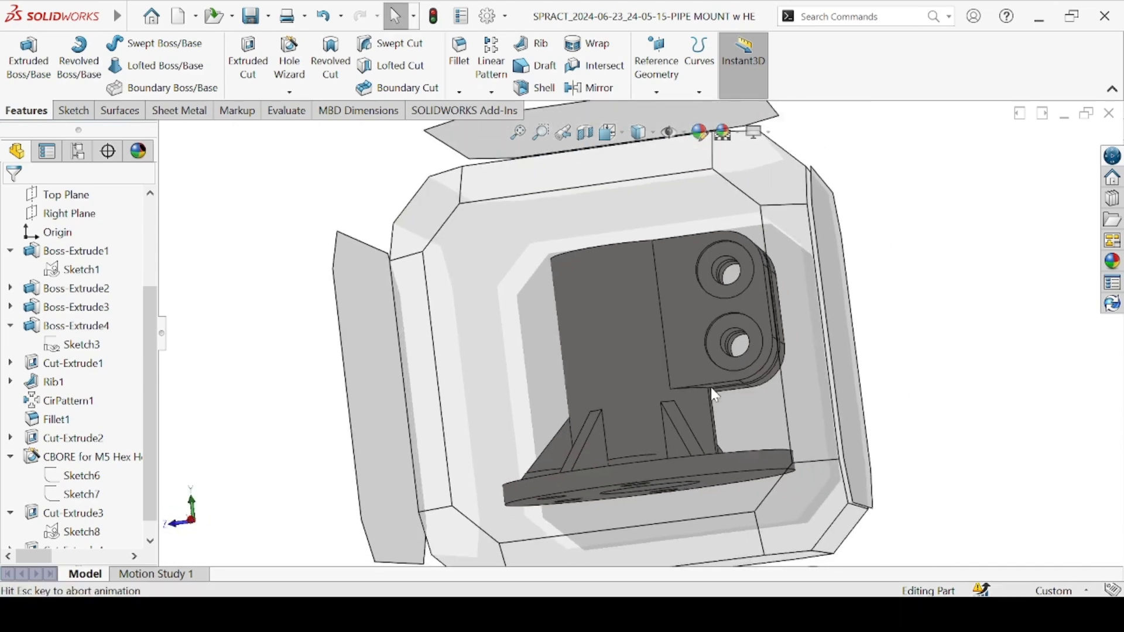
pyautogui.click(569, 373)
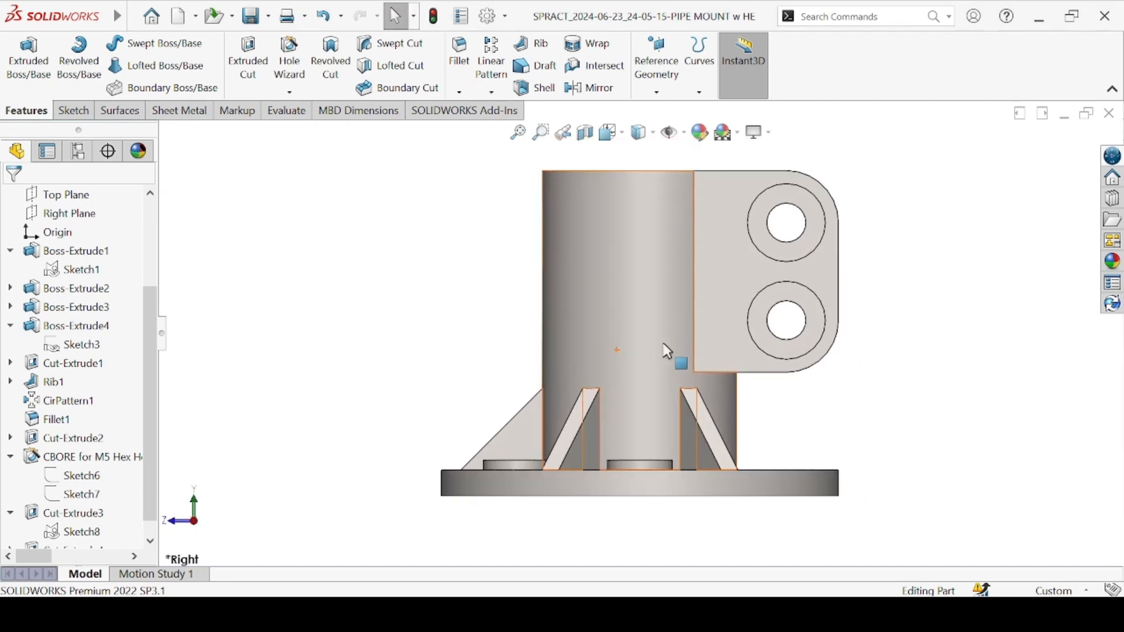
pyautogui.click(285, 111)
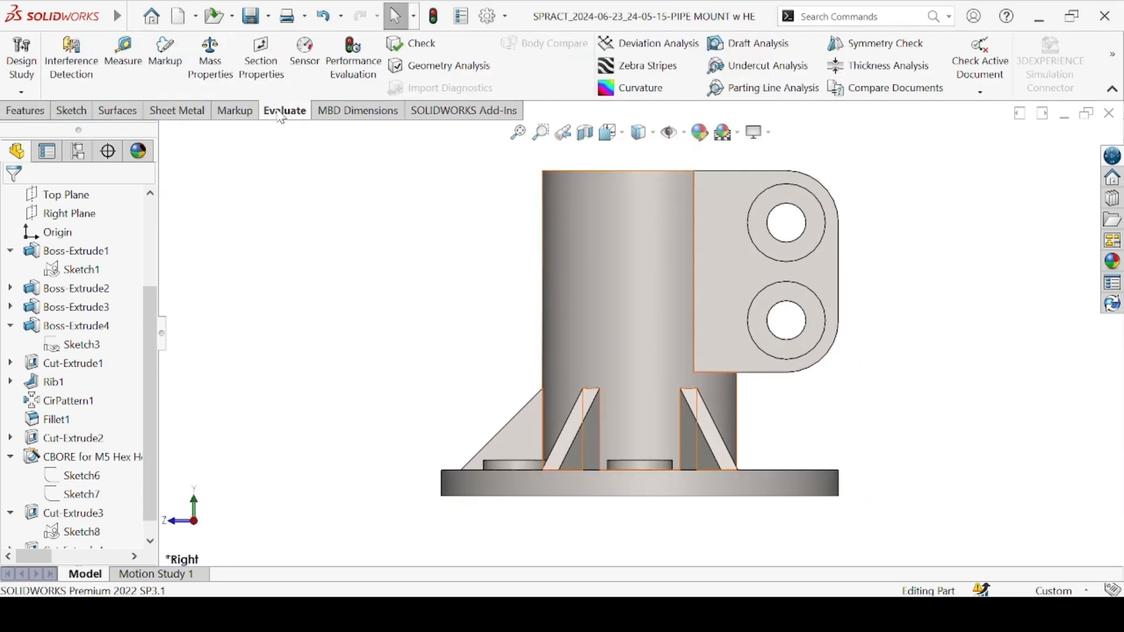
pyautogui.click(212, 59)
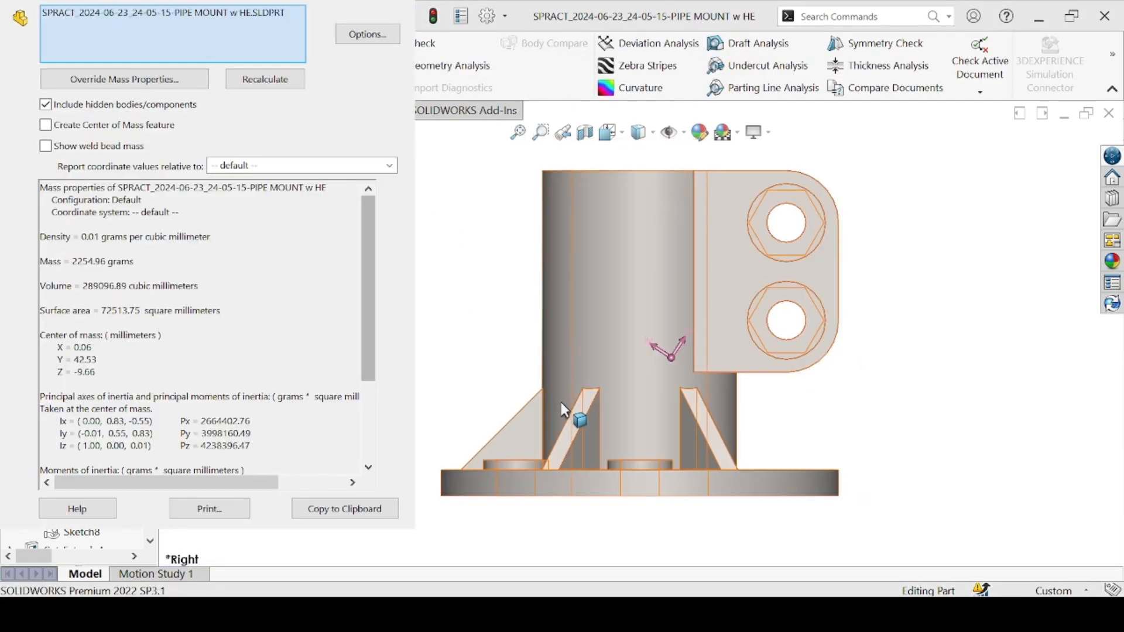